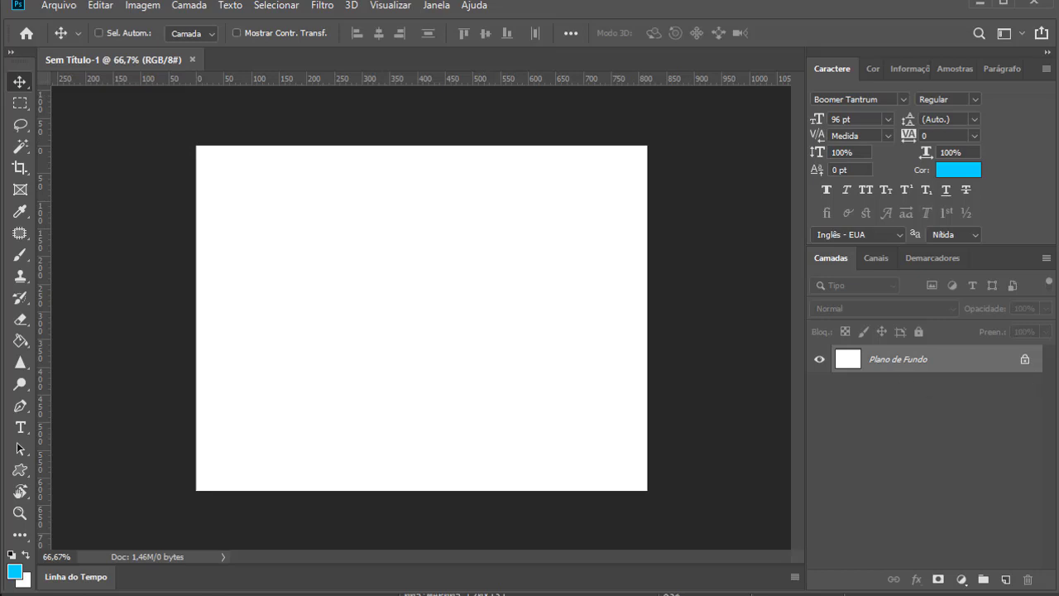
Add a new layer and set up the Brush with a 3 px hard round tip
left_click(1006, 580)
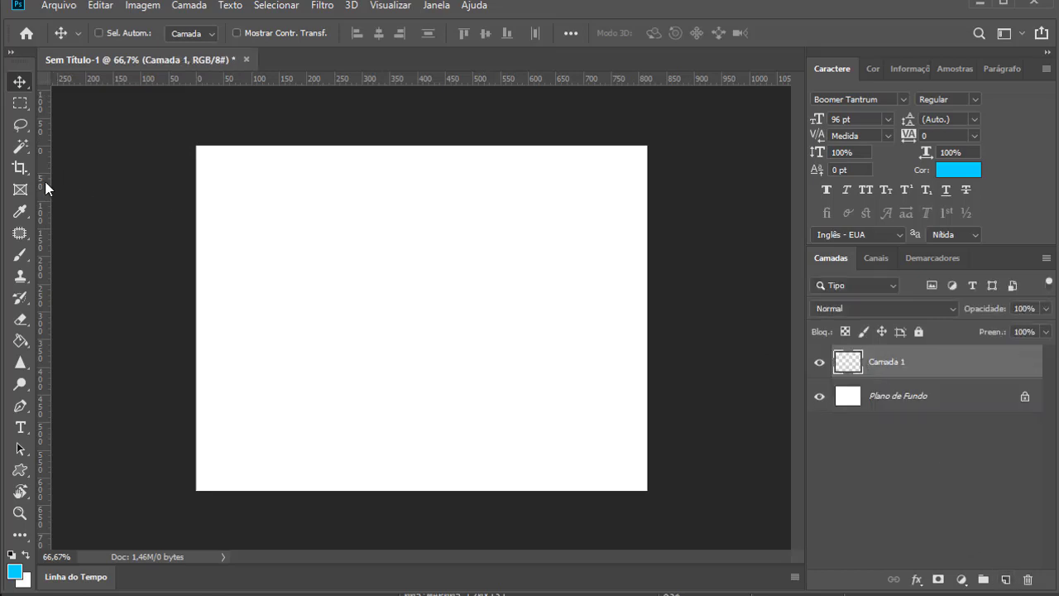
left_click(19, 263)
key("ctrl+1")
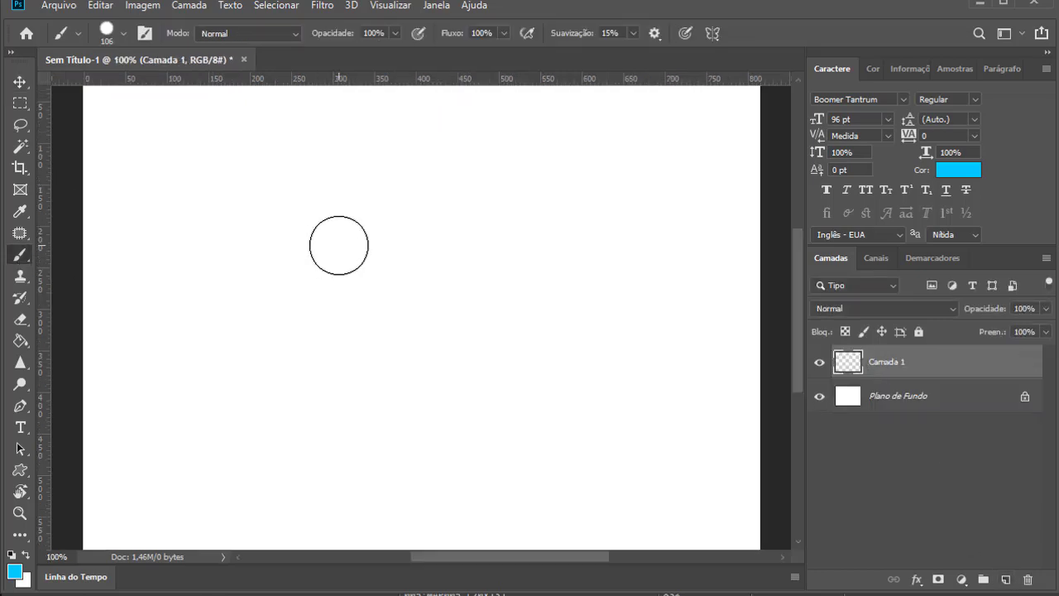
key("ctrl+plus")
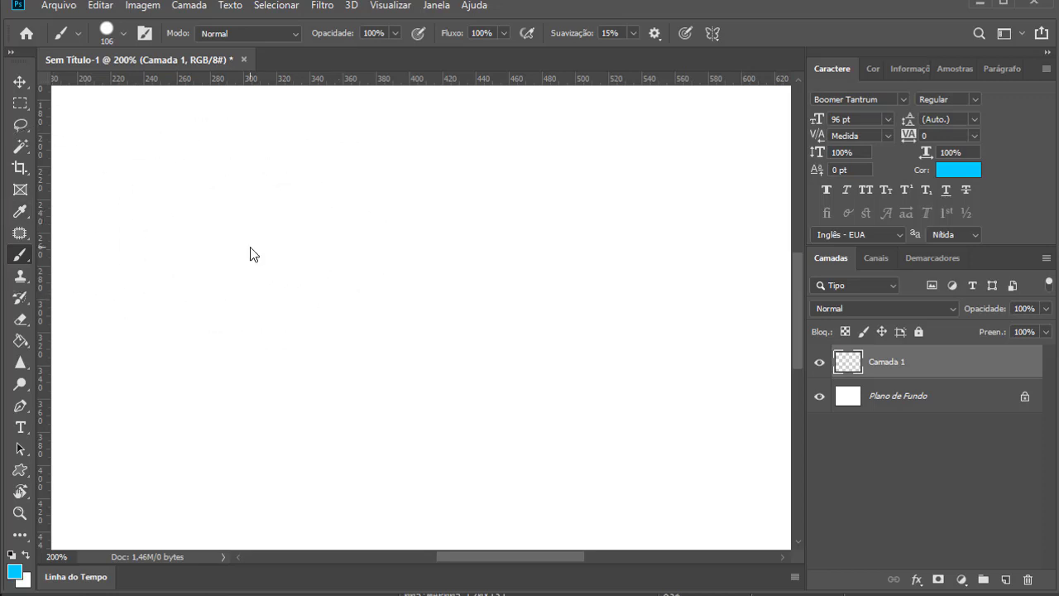
right_click(251, 250)
left_click_drag(396, 288, 338, 288)
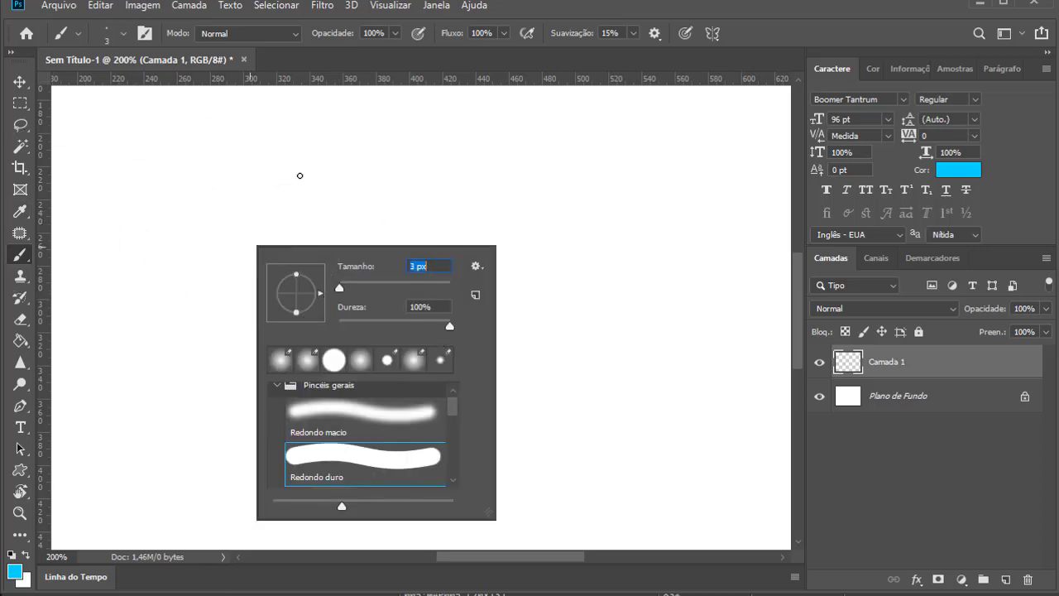
key("Return")
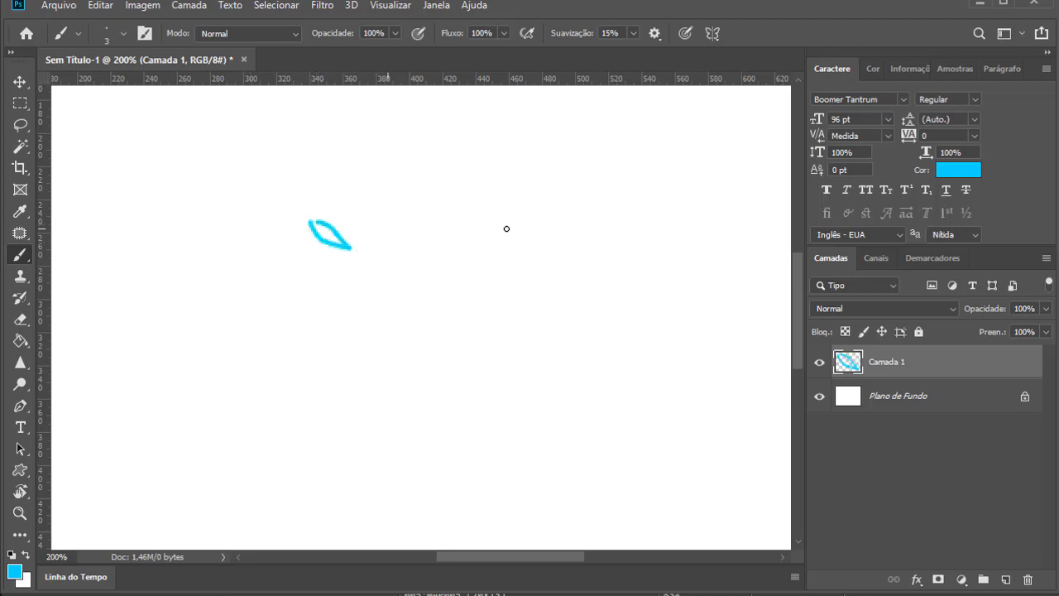
Undo the blue leaf outline and set the paint colour to dark green #286c18
key("ctrl+z")
left_click(958, 169)
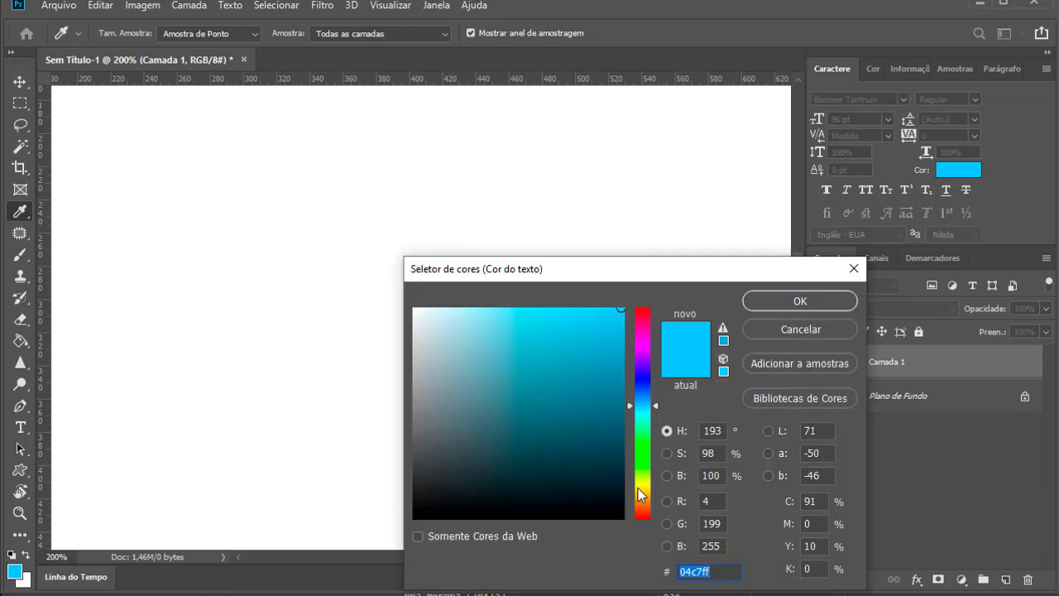
left_click_drag(638, 495, 577, 429)
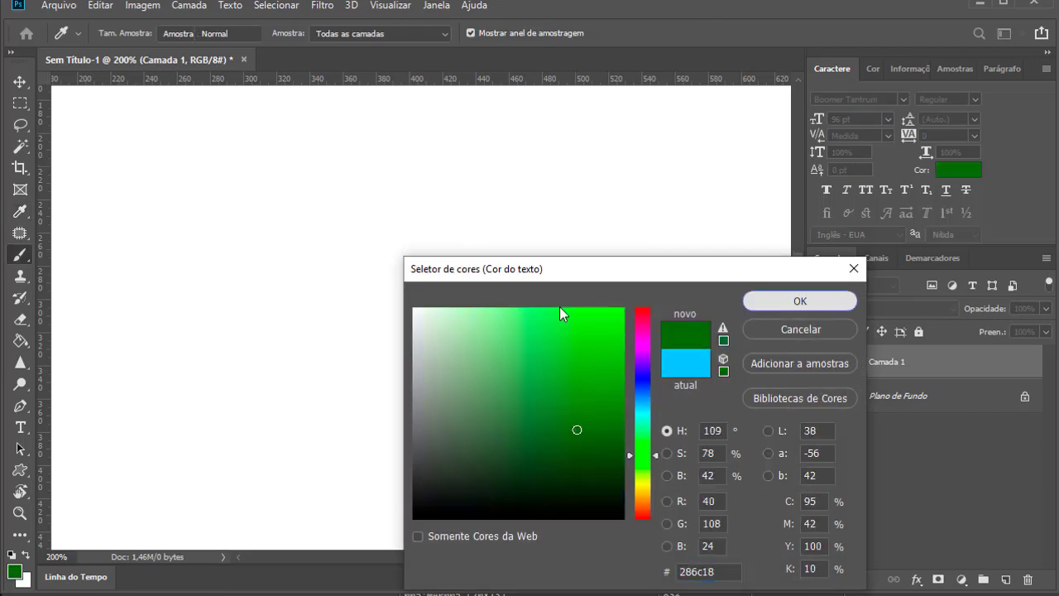
key("Return")
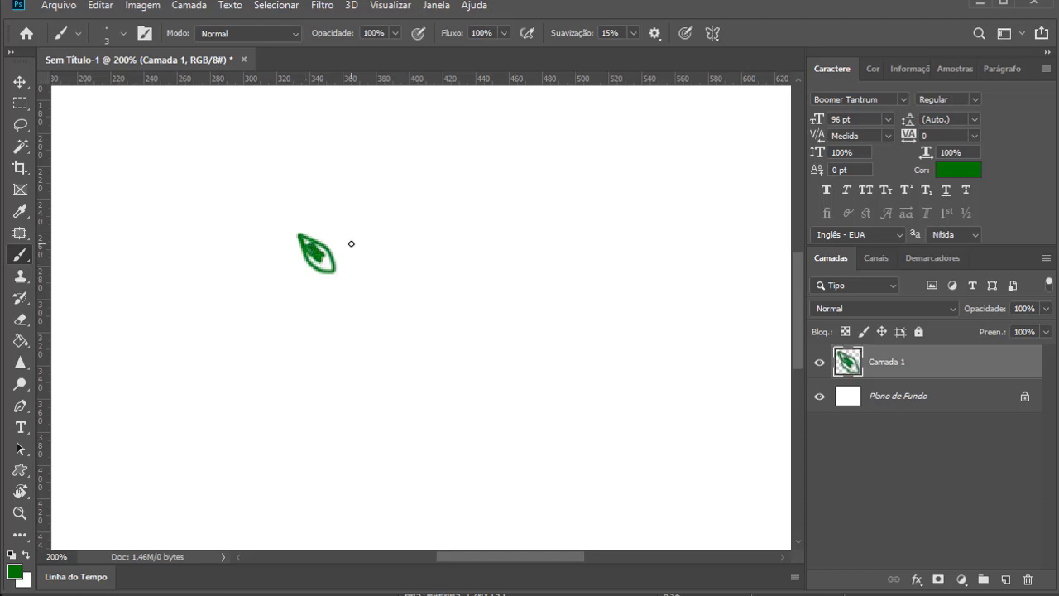
Fill the inside of the small leaf outline with solid dark green brush strokes
key("ctrl+plus")
key("ctrl+plus")
key("ctrl+plus")
mouse_move(165, 145)
left_mouse_down()
mouse_move(276, 212)
mouse_move(231, 186)
mouse_move(249, 223)
mouse_move(277, 245)
mouse_move(294, 227)
mouse_move(299, 249)
mouse_move(288, 234)
left_mouse_up()
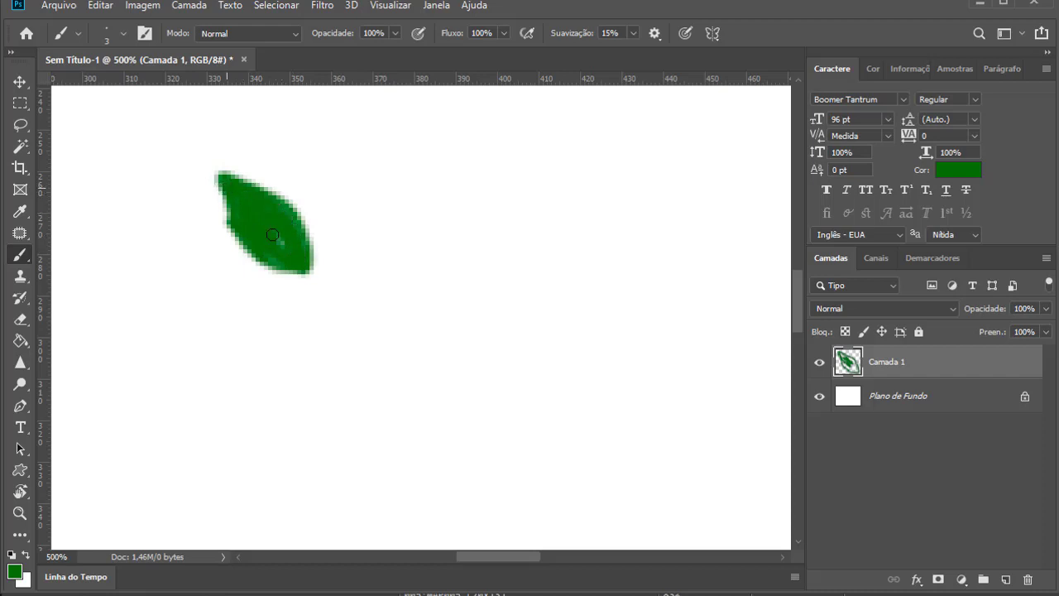
Set the paint colour to medium green #41ac28 and the brush size to 5 px
left_click(958, 170)
left_click(578, 367)
left_click(770, 298)
key("b")
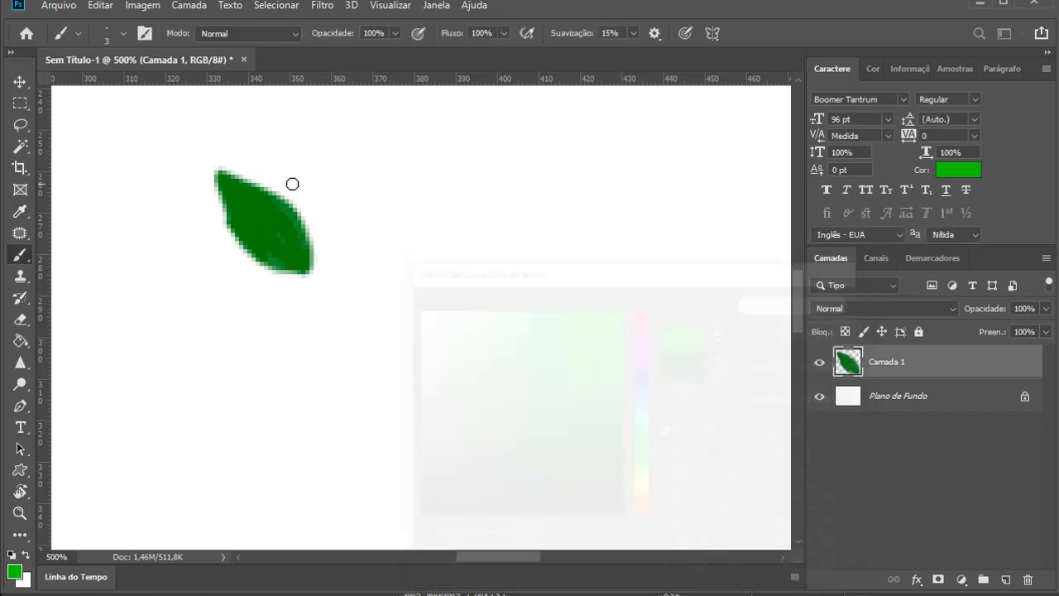
right_click(290, 182)
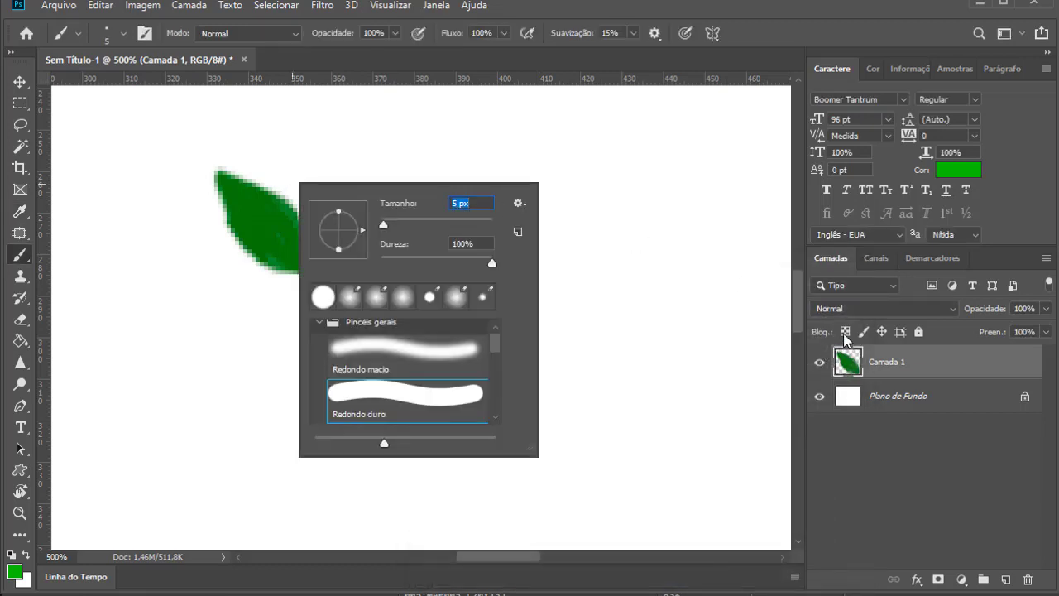
Lock the transparent pixels of the leaf layer and paint medium green over the leaf's upper part
left_click(845, 332)
left_click_drag(239, 236, 248, 225)
mouse_move(217, 180)
left_mouse_down()
mouse_move(281, 224)
mouse_move(262, 212)
left_mouse_up()
Choose a bright green, reduce the brush to 3 px and paint a highlight on the leaf's upper part
left_click(951, 170)
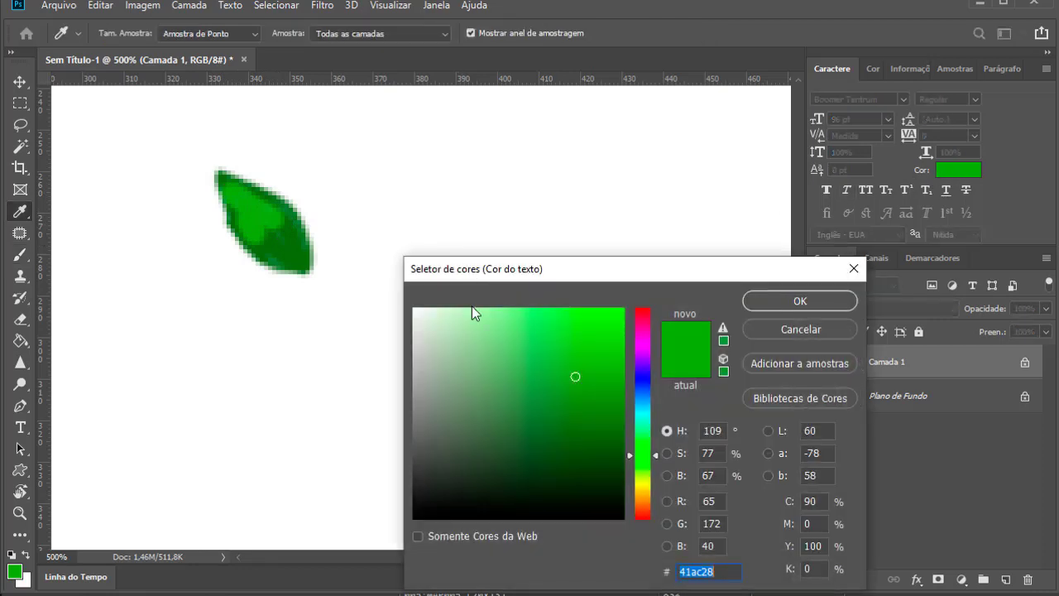
left_click(531, 323)
left_click(773, 304)
key("b")
right_click(239, 211)
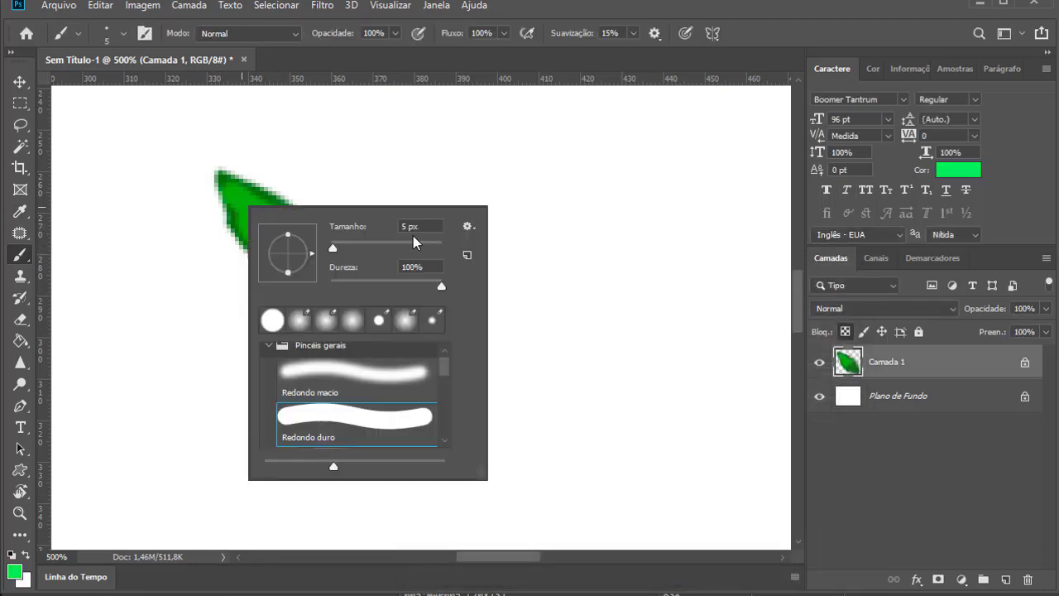
mouse_move(242, 196)
left_mouse_down()
mouse_move(240, 209)
mouse_move(267, 223)
left_mouse_up()
Dab a highlight near the leaf's right edge and blend it in with dark green sampled from the leaf
right_click(285, 241)
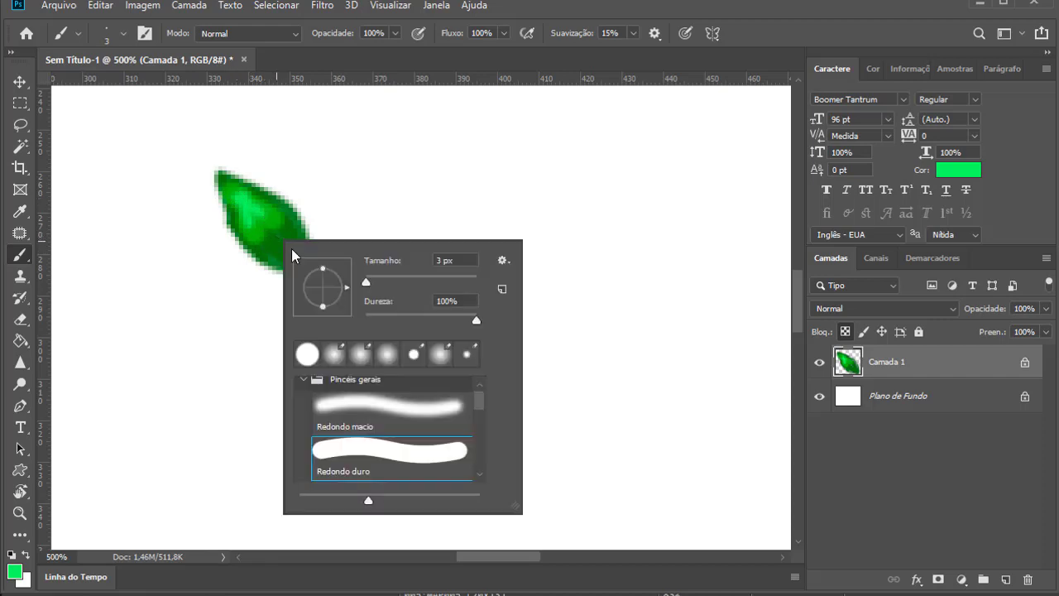
left_click(293, 230)
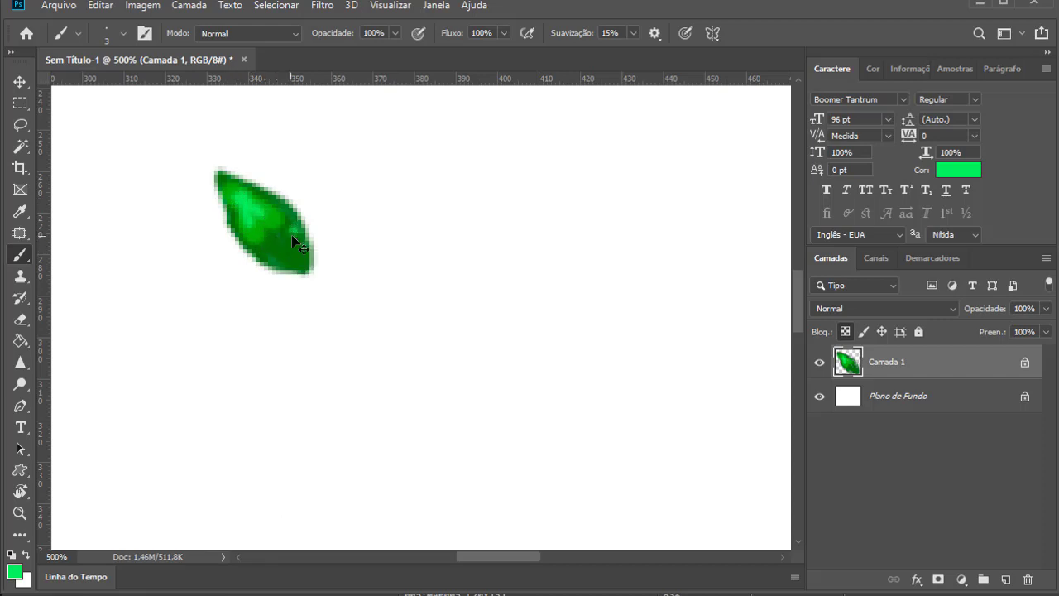
left_click(297, 238, "alt")
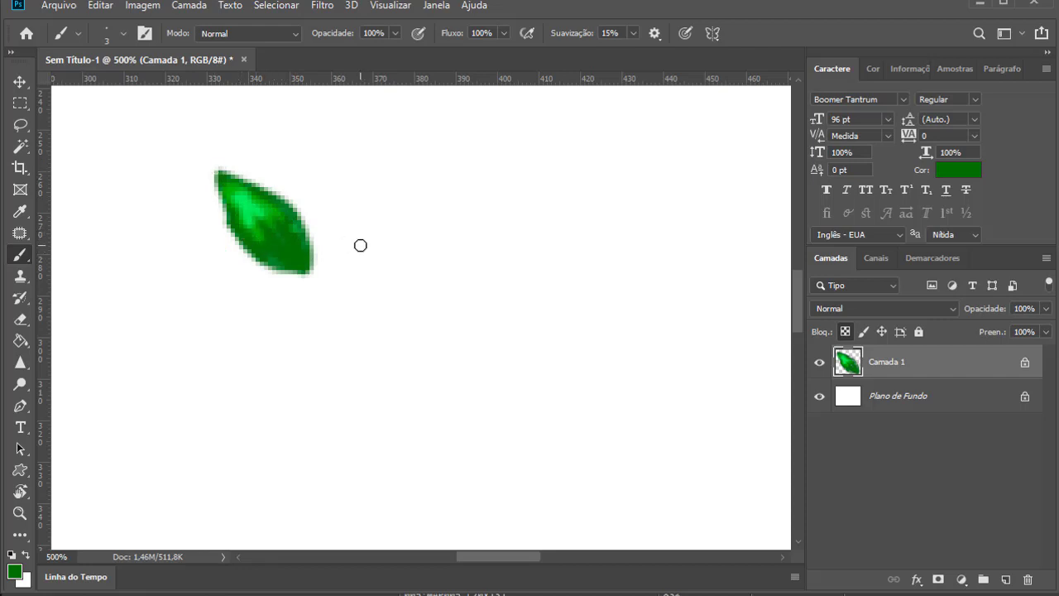
key("ctrl+minus")
key("ctrl+minus")
key("ctrl+minus")
key("ctrl+minus")
key("ctrl+minus")
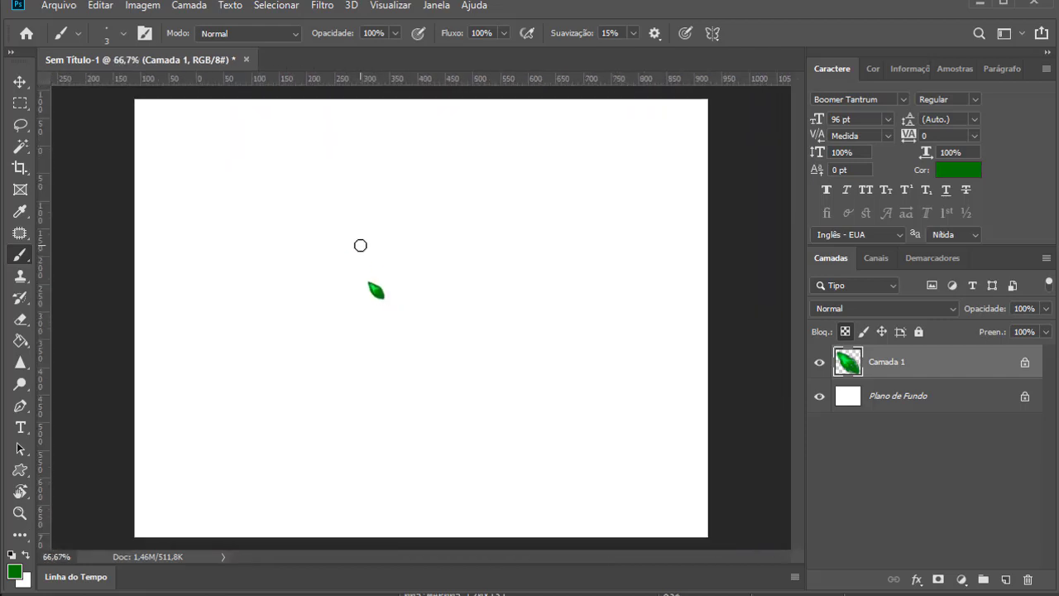
Sample a medium green from the leaf and repaint its whole upper half evenly with it
key("ctrl+plus")
key("ctrl+plus")
key("ctrl+plus")
key("ctrl+plus")
left_click_drag(312, 256, 466, 364)
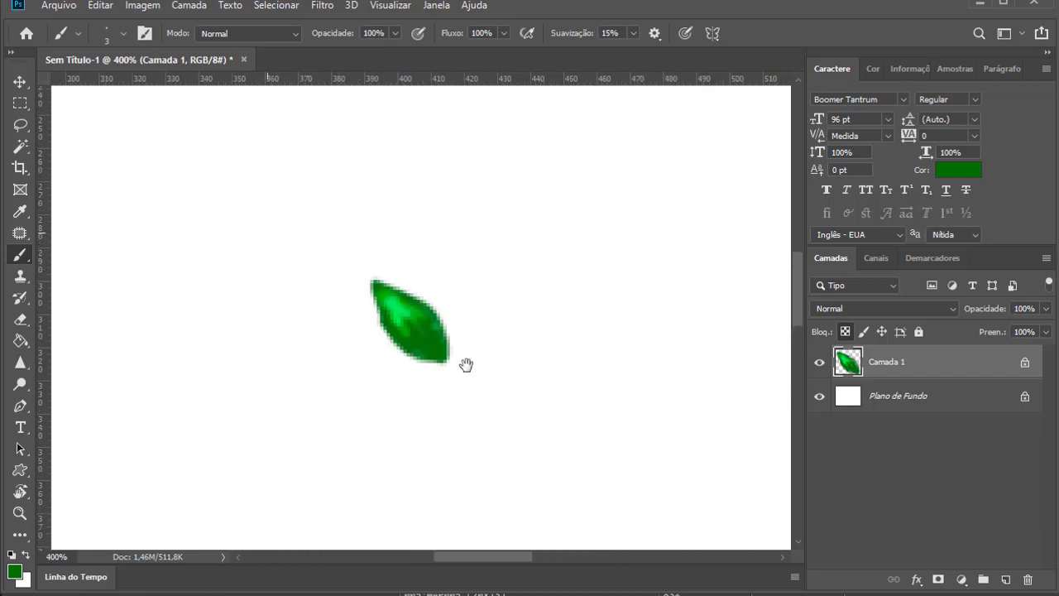
key("ctrl+plus")
key("ctrl+plus")
scroll(459, 347, "down", 3)
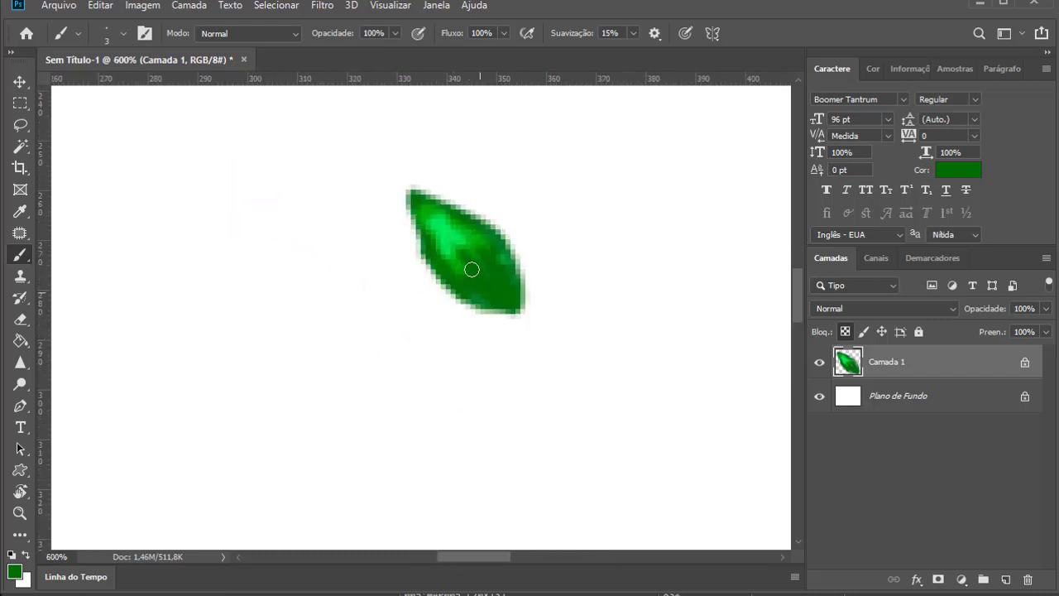
left_click(468, 235, "alt")
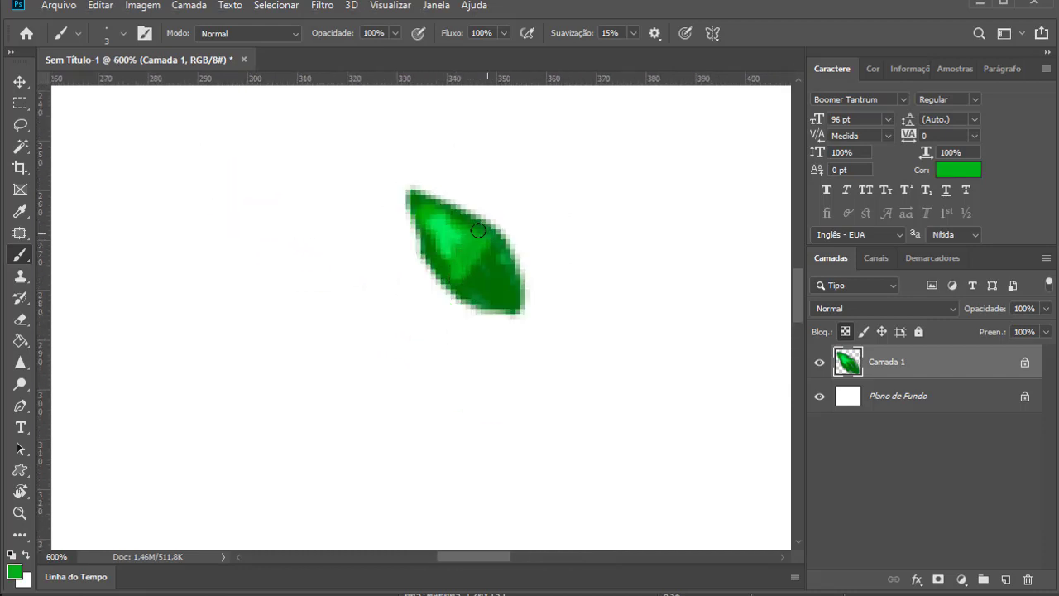
mouse_move(478, 230)
left_mouse_down()
mouse_move(409, 192)
mouse_move(451, 270)
mouse_move(441, 215)
left_mouse_up()
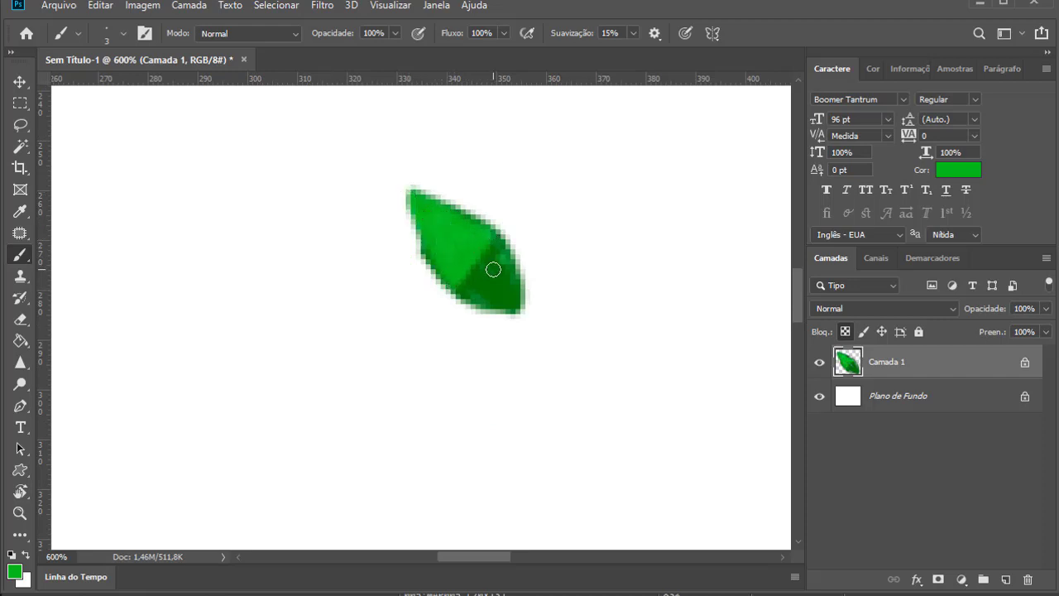
Sample an in-between green, enlarge the brush to 5 px and blend the border between the leaf's light and dark halves
left_click(493, 239, "alt")
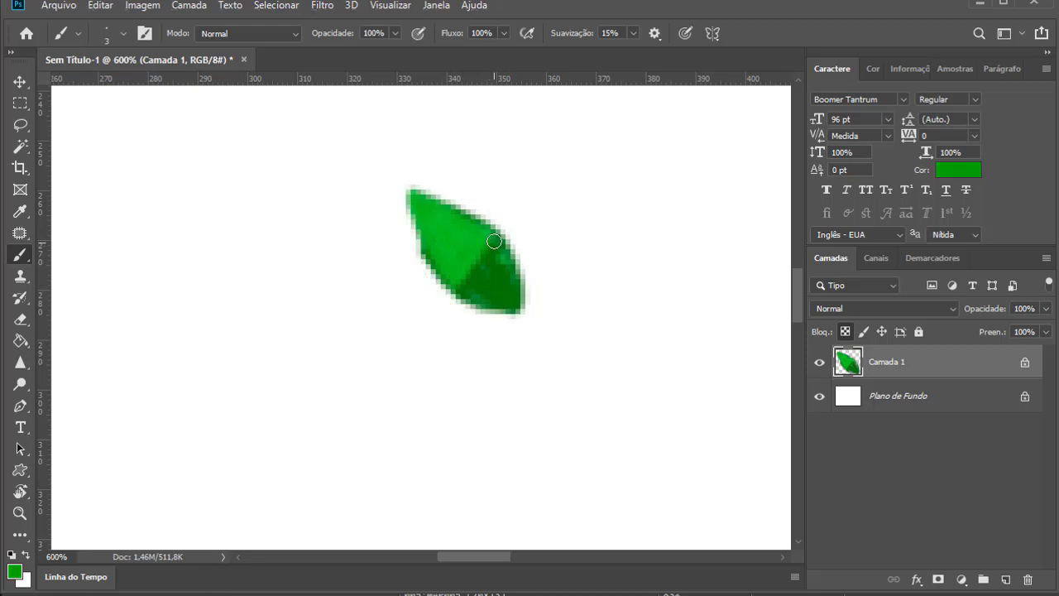
right_click(490, 244)
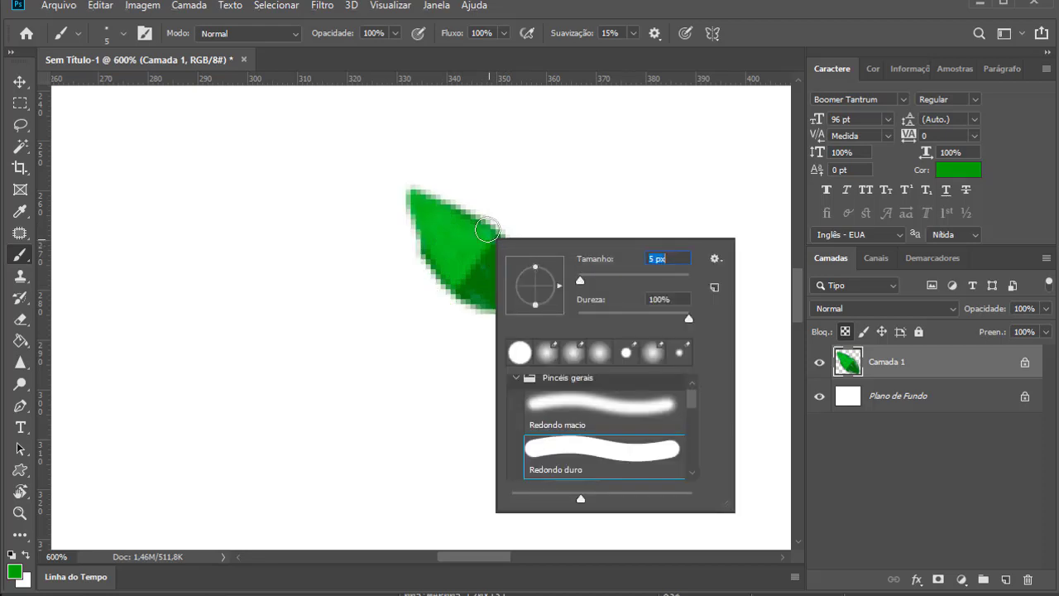
key("Return")
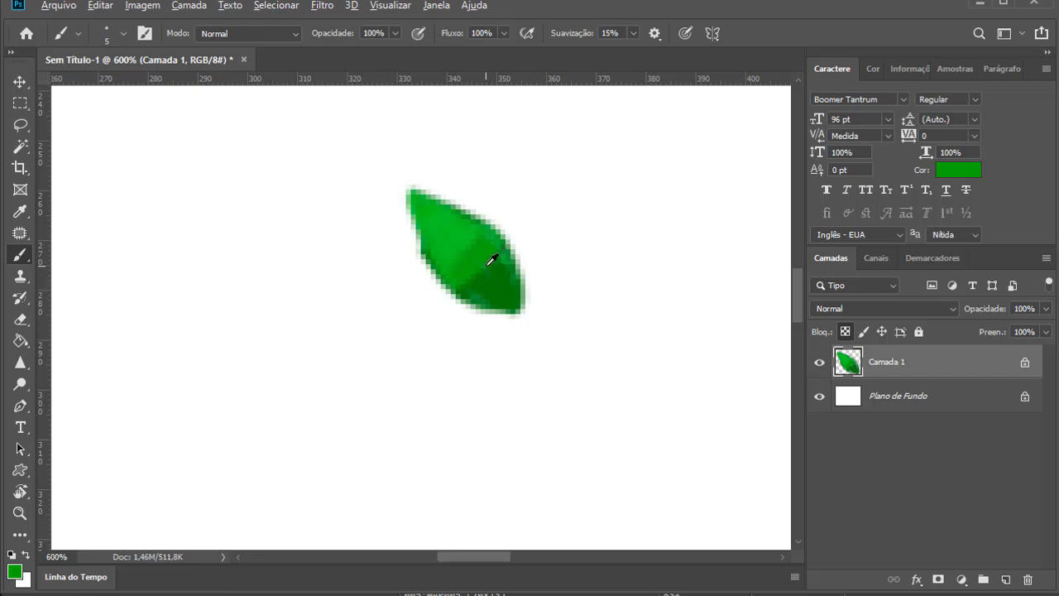
left_click_drag(468, 280, 504, 248)
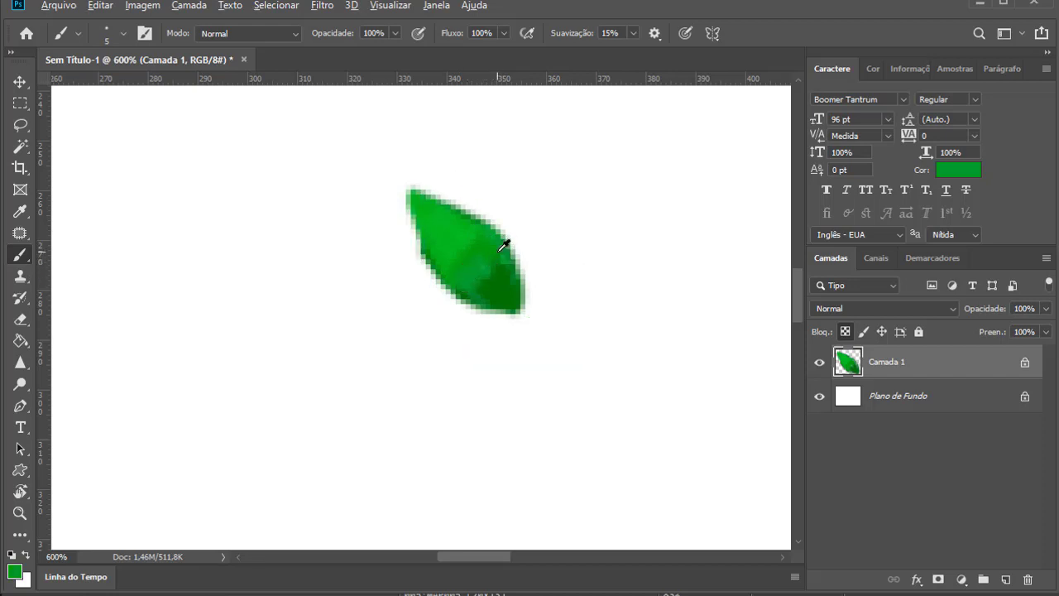
Sample progressively darker greens from the leaf and smooth the shading toward its lower tip
left_click(504, 246, "alt")
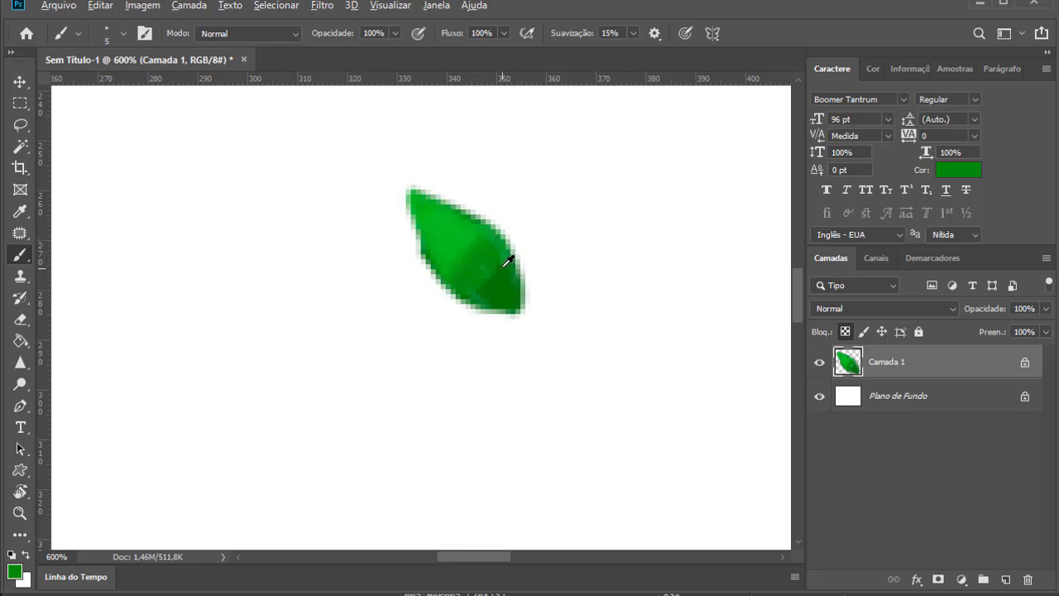
left_click(503, 265, "alt")
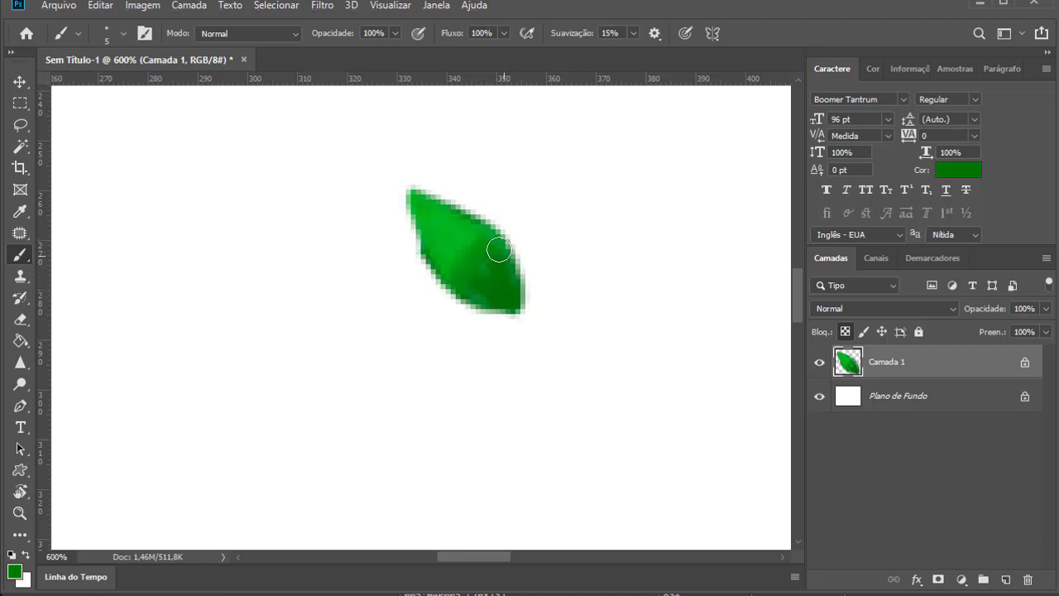
key("ctrl+1")
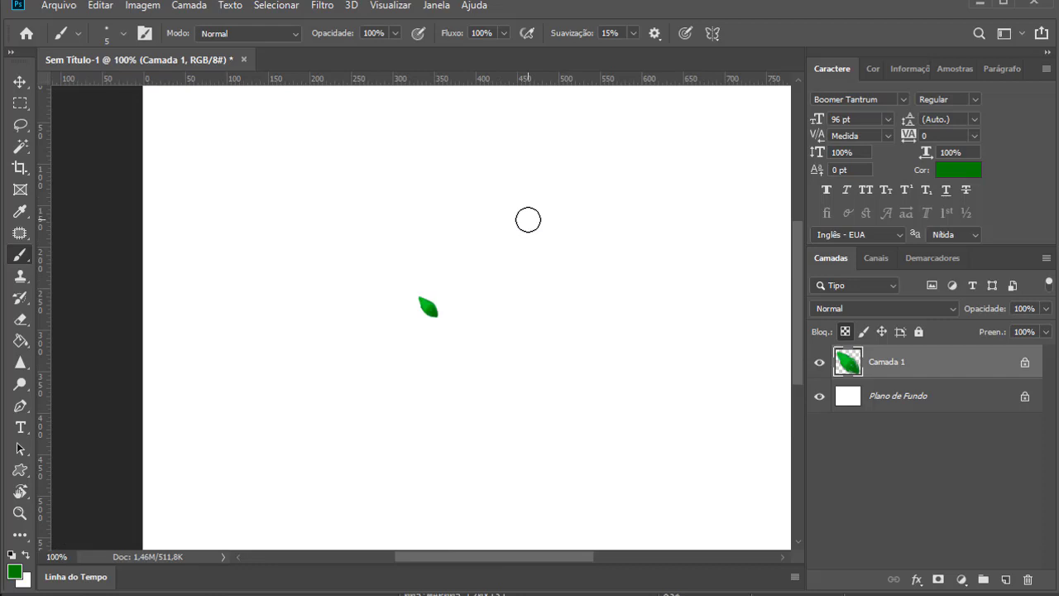
left_click_drag(647, 432, 451, 274)
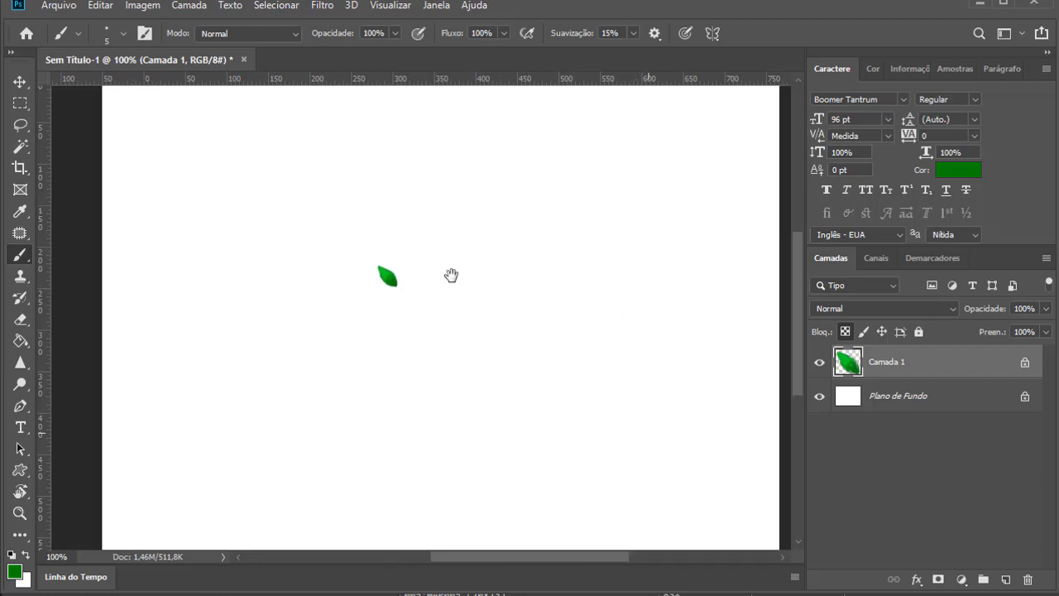
Try to scale the leaf down slightly with Free Transform using the current interpolation
left_click(20, 101)
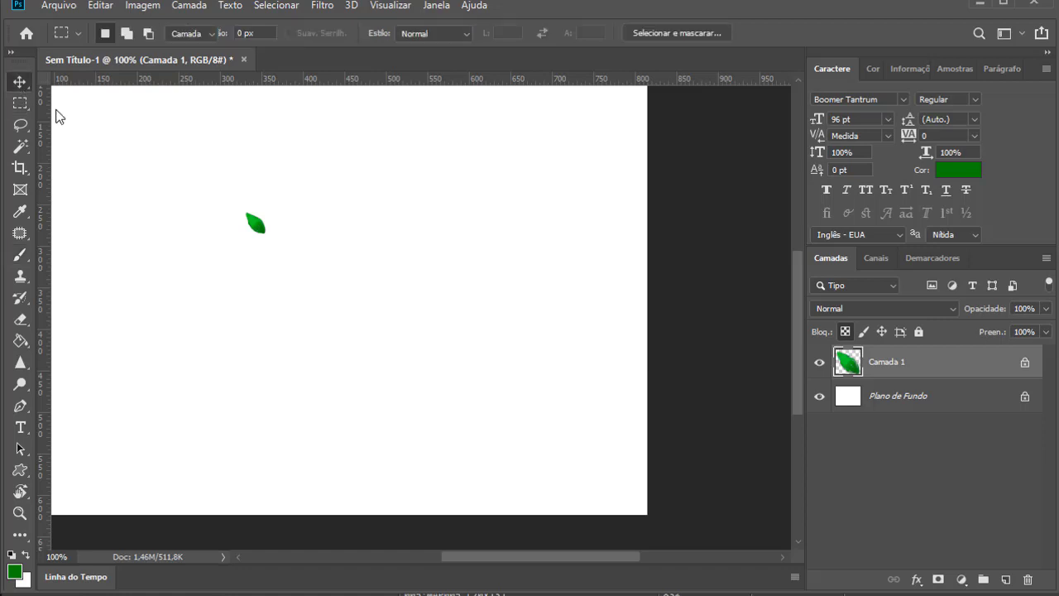
key("v")
key("ctrl+t")
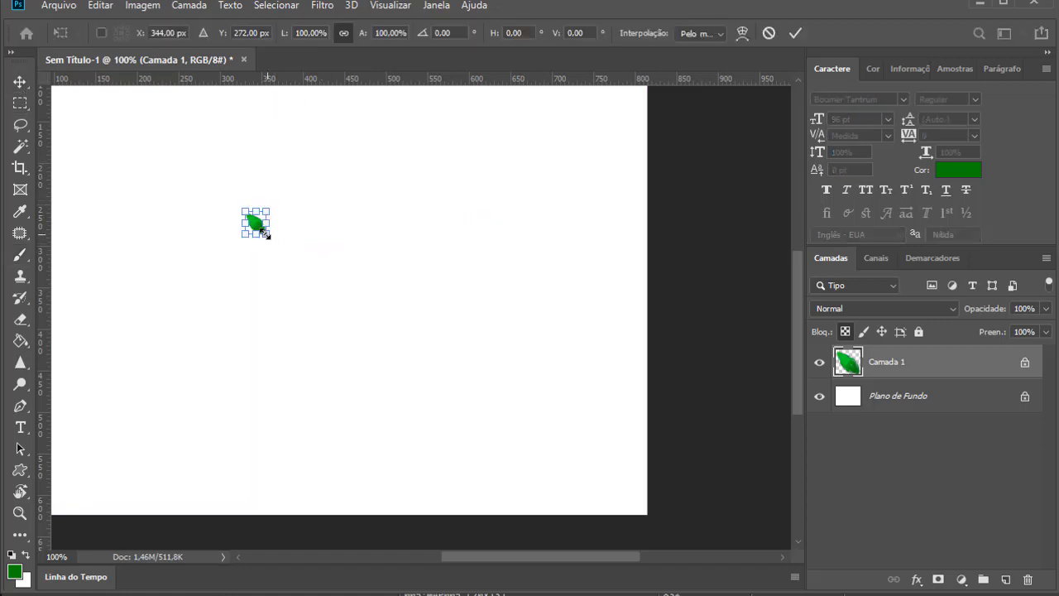
left_click_drag(263, 233, 253, 223)
key("Return")
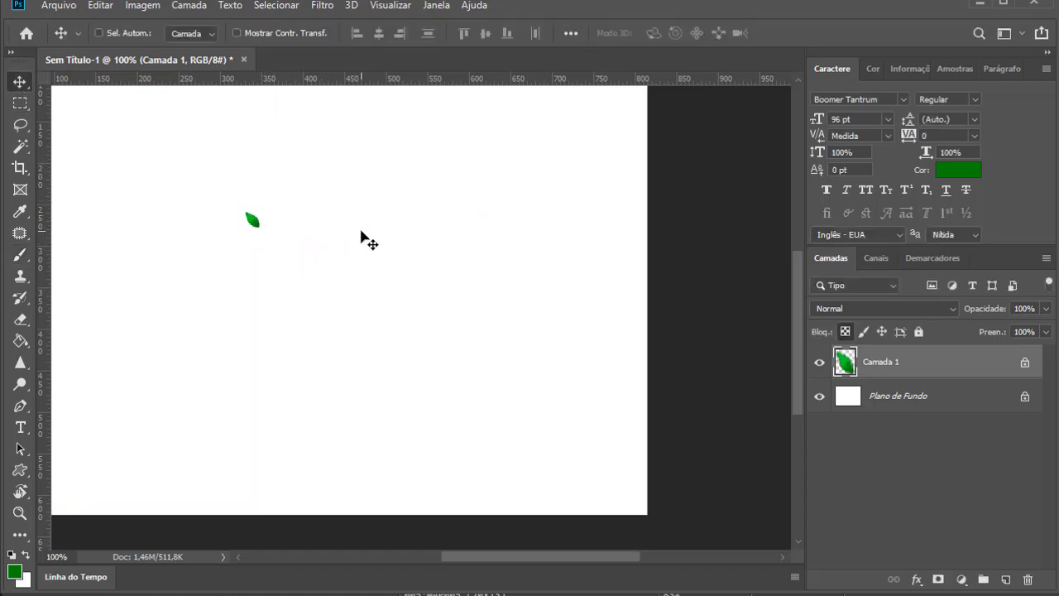
key("ctrl")
Free-transform the leaf with Bicúbico Automático interpolation, scaling it down to about 70% of its size
key("ctrl+t")
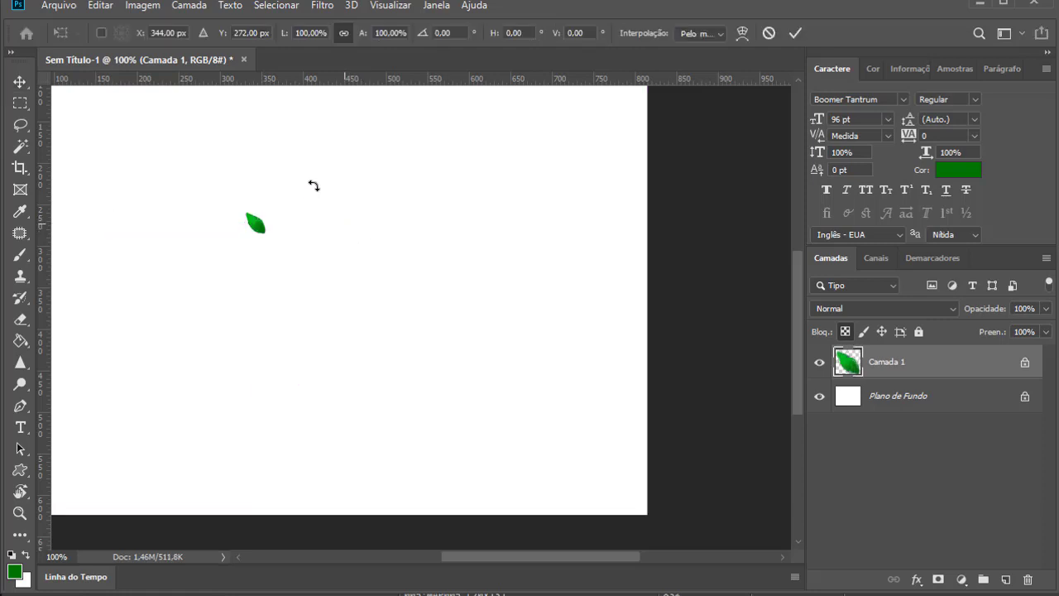
left_click(699, 33)
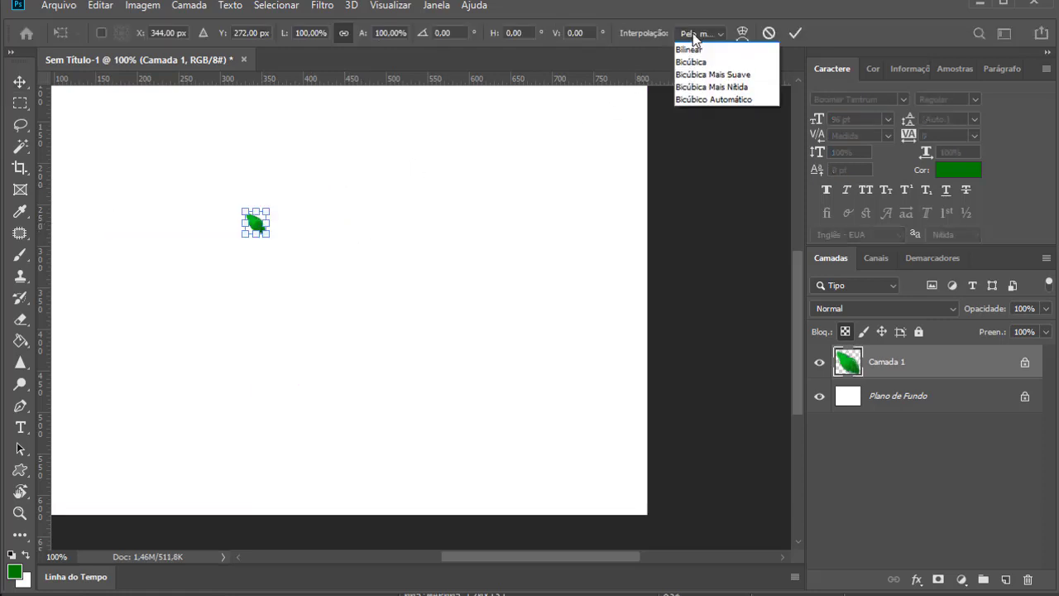
left_click(720, 97)
left_click_drag(265, 235, 423, 274)
key("Return")
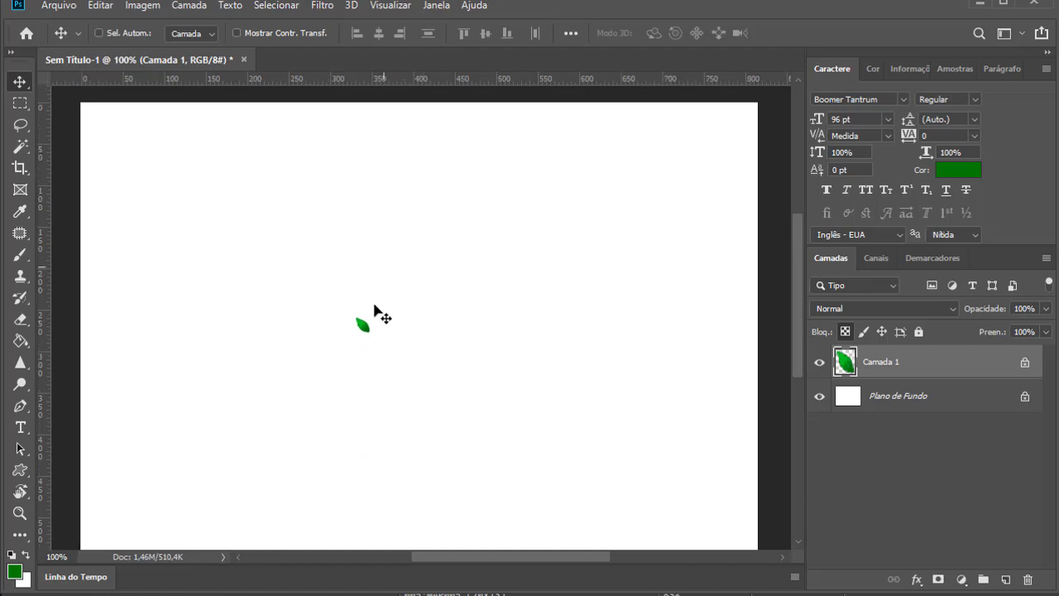
Scatter copies of the leaf across the canvas, rotating one copy upright and duplicating it to further empty spots
left_click_drag(364, 329, 659, 447, "alt")
scroll(680, 442, "down", 3)
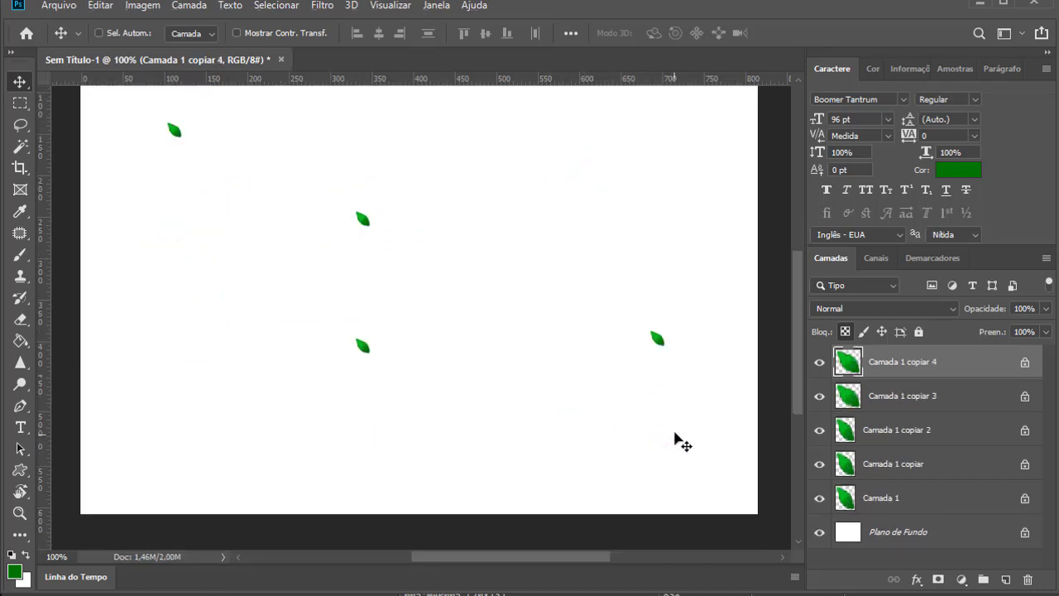
left_click_drag(660, 342, 571, 468, "alt")
key("ctrl+t")
key("Return")
left_click_drag(570, 467, 445, 185, "alt")
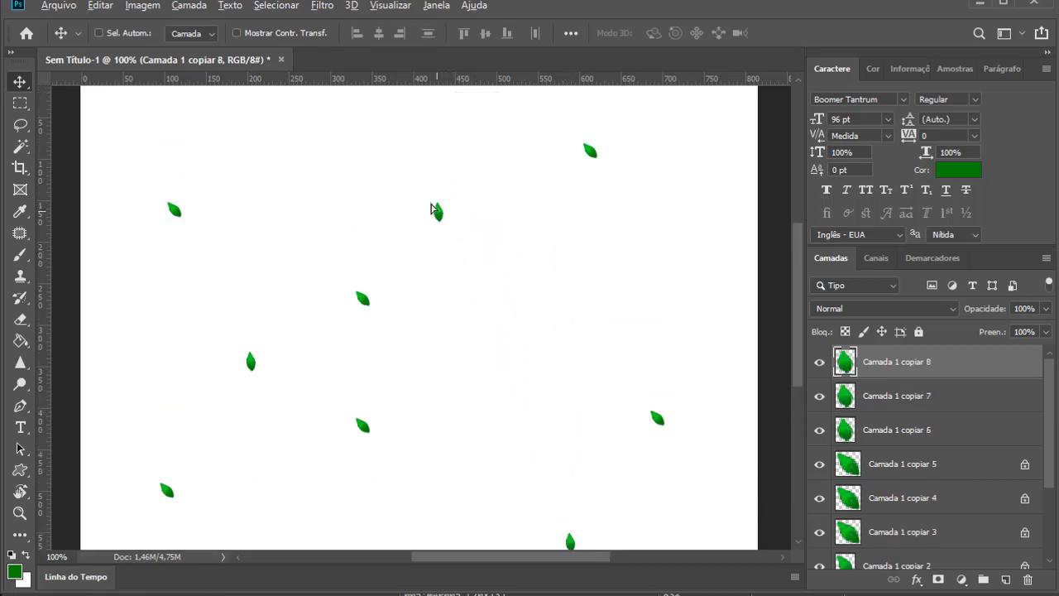
Place more upright leaf copies, rotate the newest to lean right, and spread copies of it over the canvas
left_click_drag(431, 208, 593, 406, "alt")
key("ctrl+t")
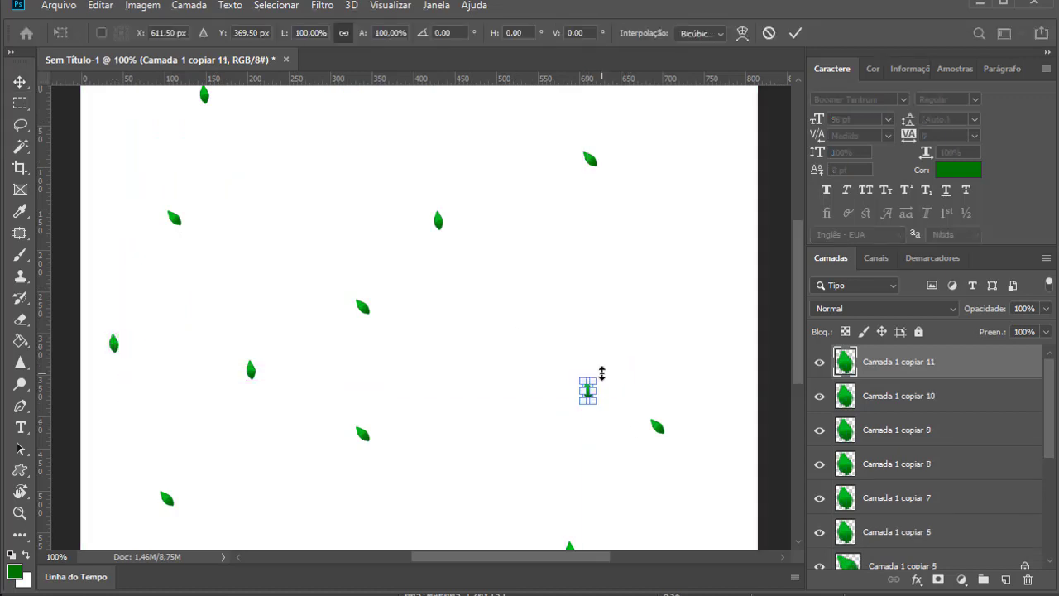
left_click_drag(614, 369, 303, 178)
key("Return")
left_click_drag(549, 468, 712, 135, "alt")
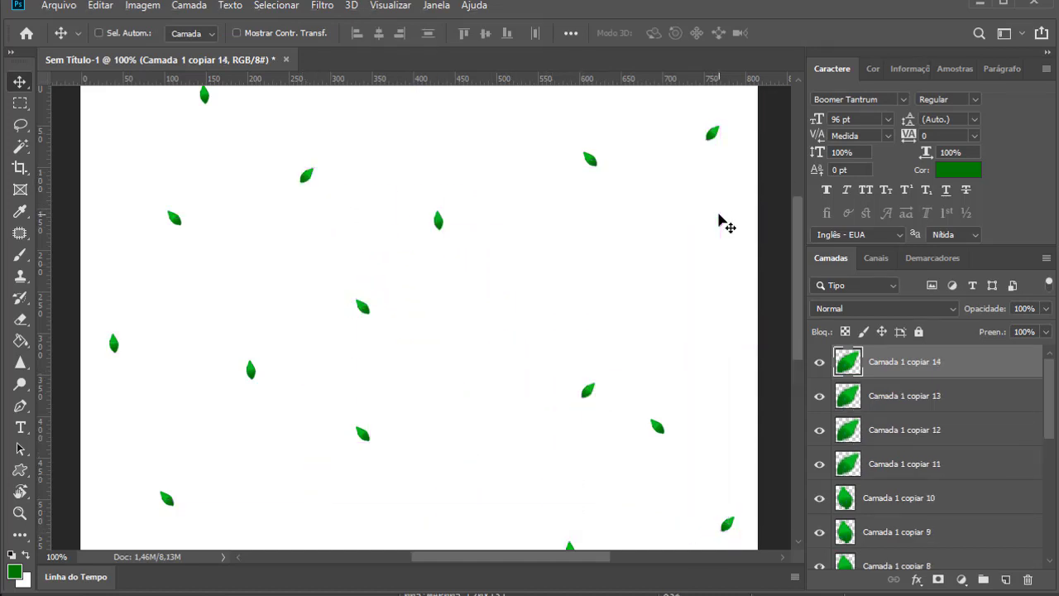
scroll(719, 220, "up", 3)
left_click_drag(721, 213, 691, 362, "alt")
scroll(535, 345, "down", 3)
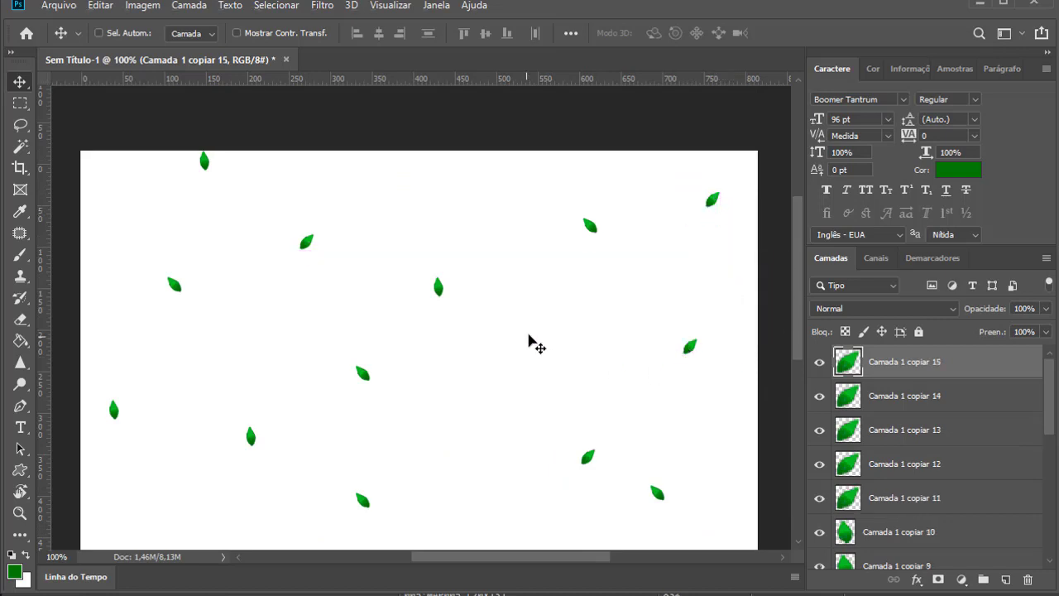
Duplicate the right-leaning leaf, rotate the copy nearly horizontal, and place it in the center and lower center
key("ctrl+j")
key("ctrl+j")
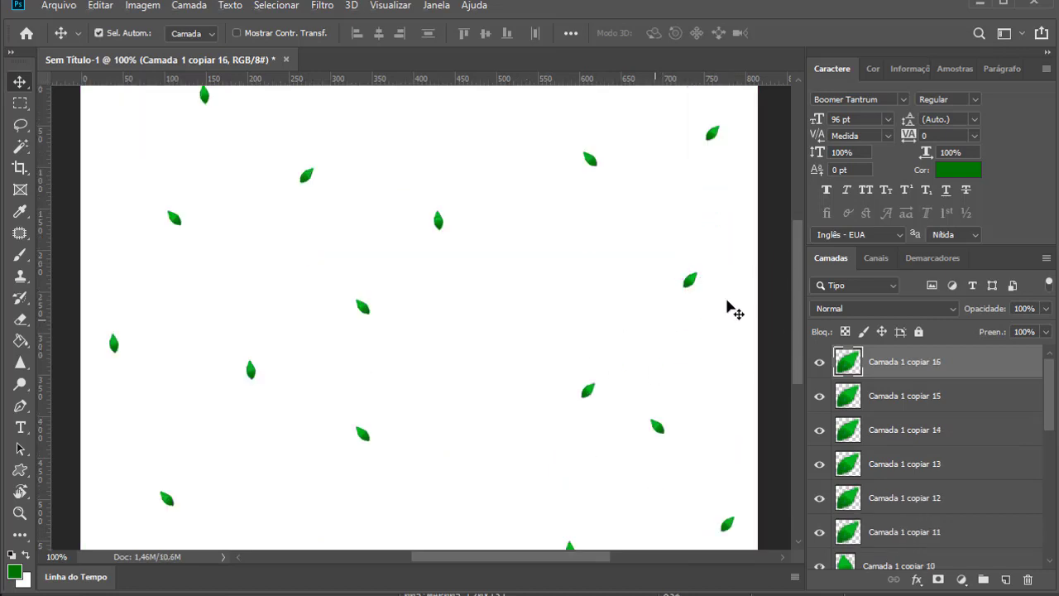
key("ctrl+t")
left_click_drag(712, 267, 400, 503)
key("Return")
scroll(404, 488, "down", 3)
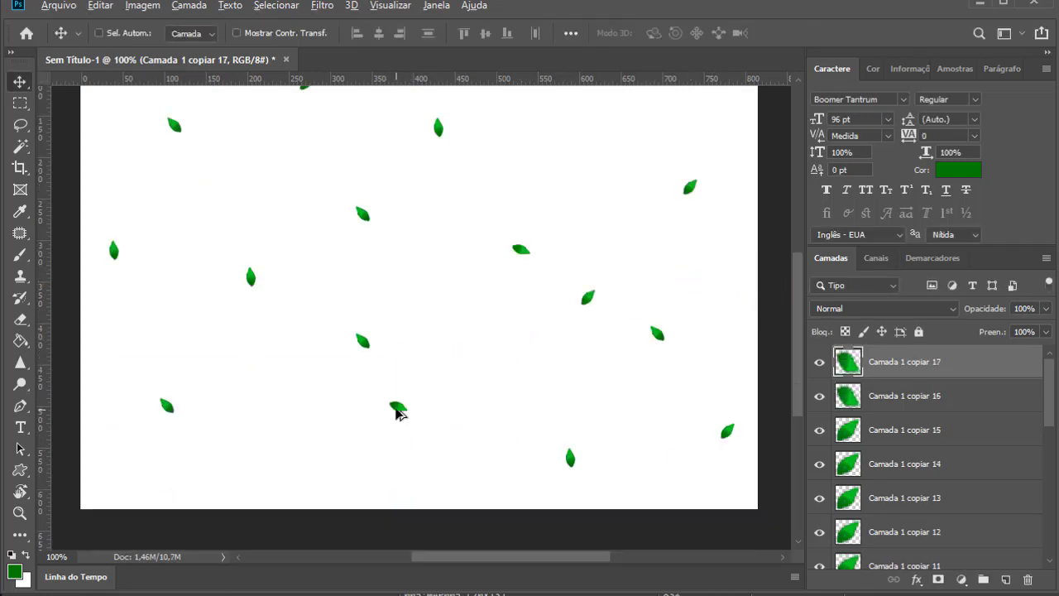
Distribute further copies of the nearly horizontal leaf over the lower part and the middle of the canvas
left_click_drag(397, 409, 252, 491, "alt")
left_click_drag(254, 493, 457, 265, "alt")
left_click(112, 463, "alt")
scroll(160, 466, "up", 3)
scroll(122, 538, "down", 3)
scroll(504, 274, "up", 3)
scroll(504, 273, "down", 1)
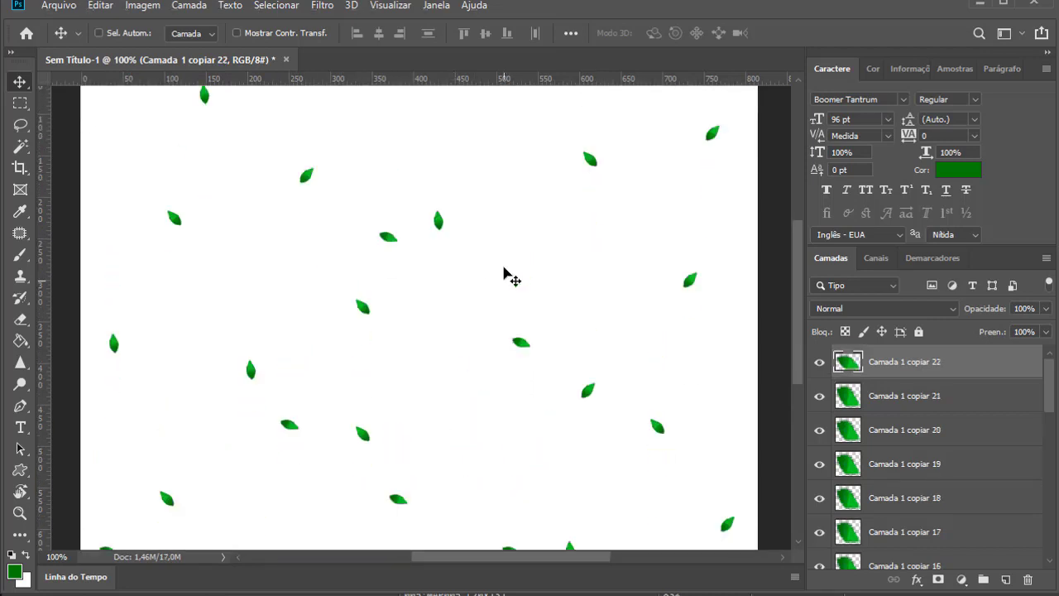
Delete the nearly horizontal leaf beside the upper-middle upright one and merge all leaf layers into one
right_click(392, 240)
left_click(413, 284)
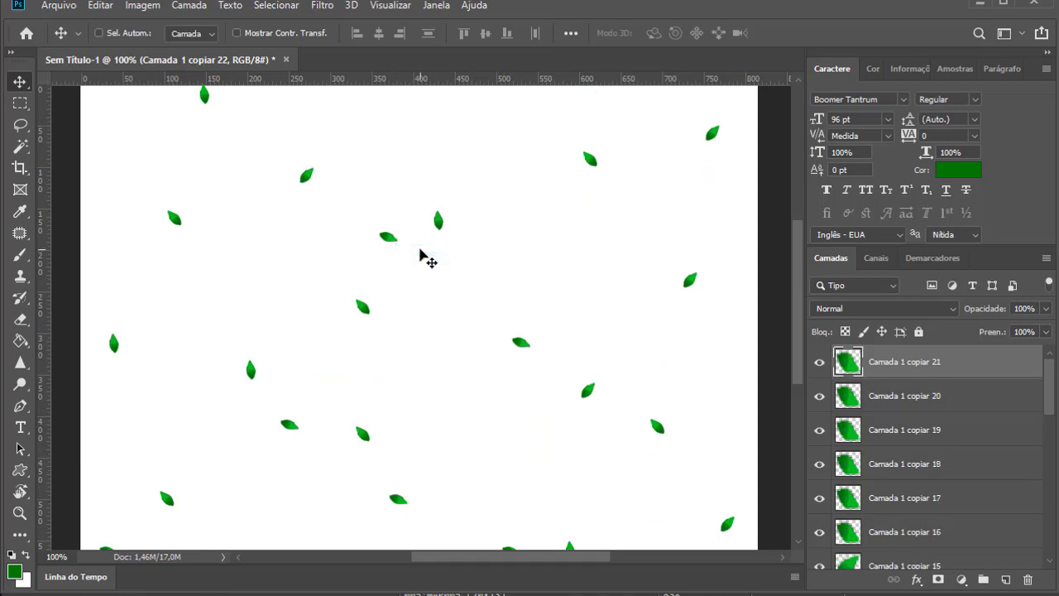
scroll(369, 371, "down", 1)
scroll(879, 434, "down", 8)
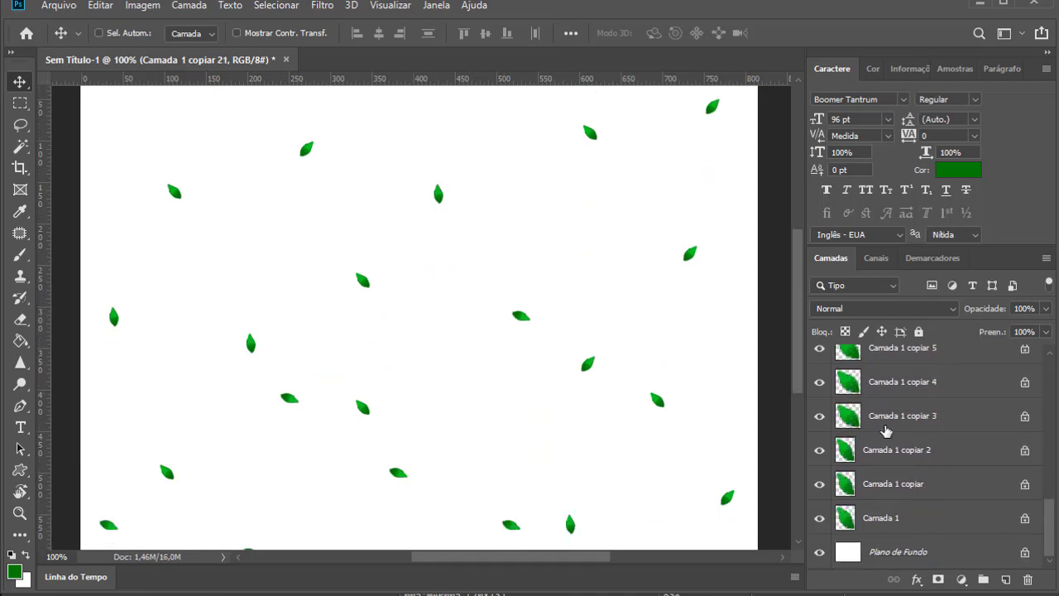
left_click(898, 523, "shift")
key("ctrl+e")
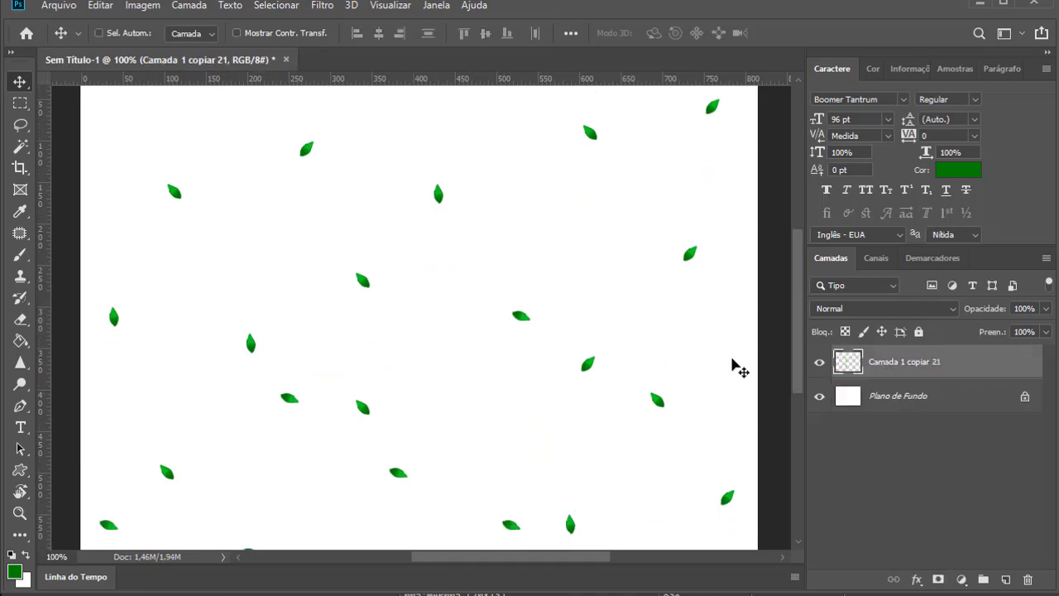
left_click(820, 360)
left_click(820, 361)
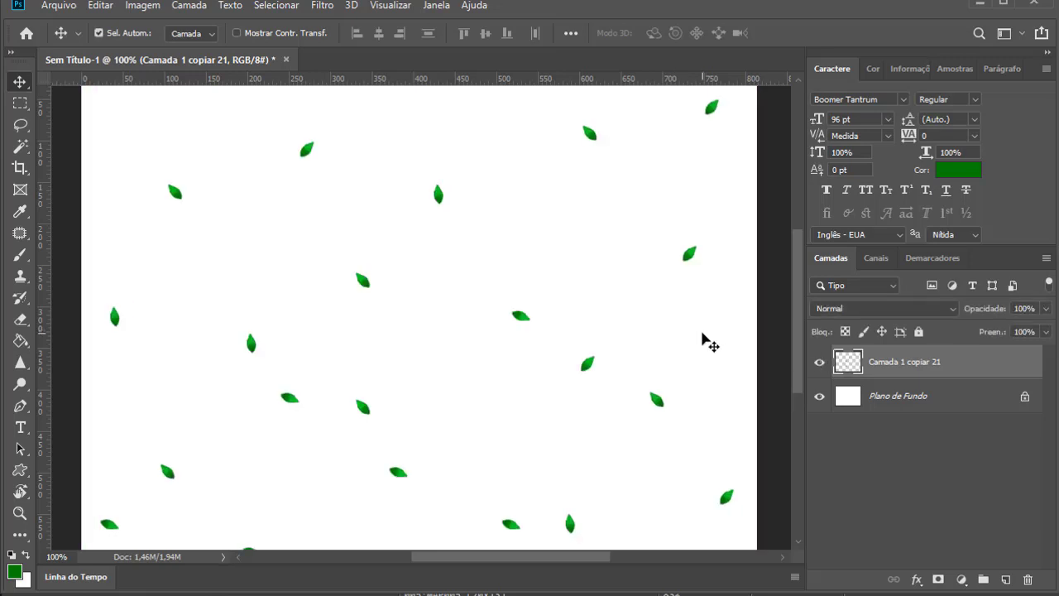
Set the eraser's opacity to 100% and erase several surplus leaves from the merged layer to thin out the pattern
key("ctrl+minus")
key("ctrl+minus")
key("ctrl+plus")
key("e")
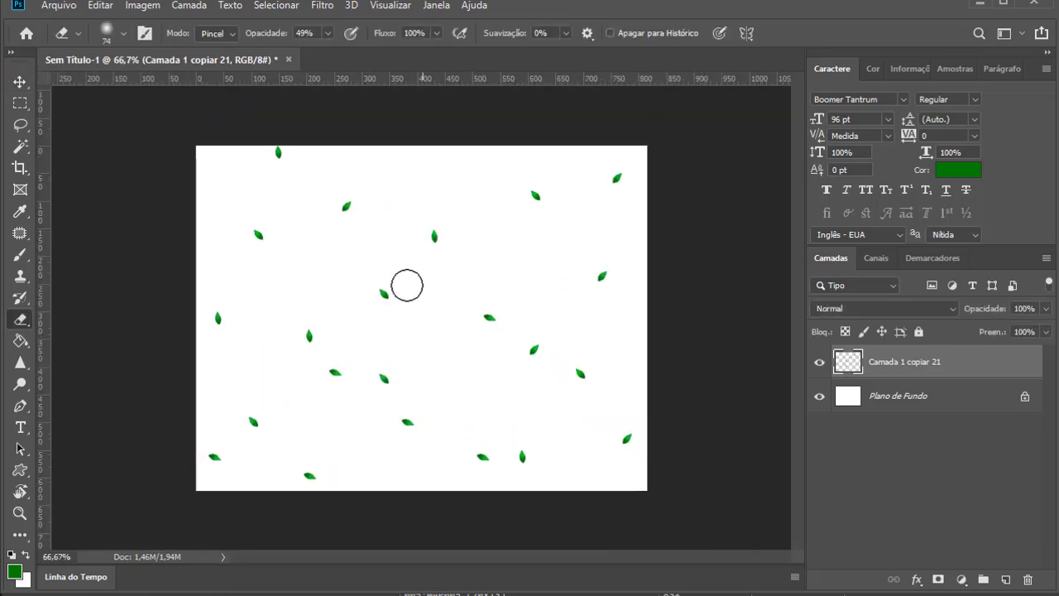
left_click(334, 370)
mouse_move(327, 33)
left_mouse_down()
mouse_move(331, 118)
mouse_move(468, 141)
left_mouse_up()
left_click(345, 363)
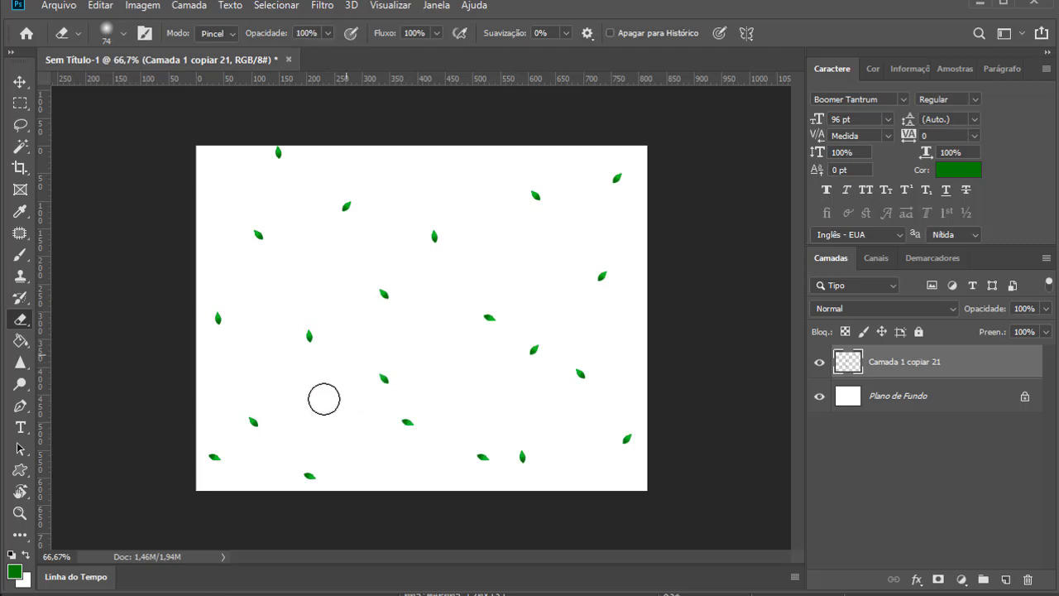
left_click(384, 376)
left_click(529, 369)
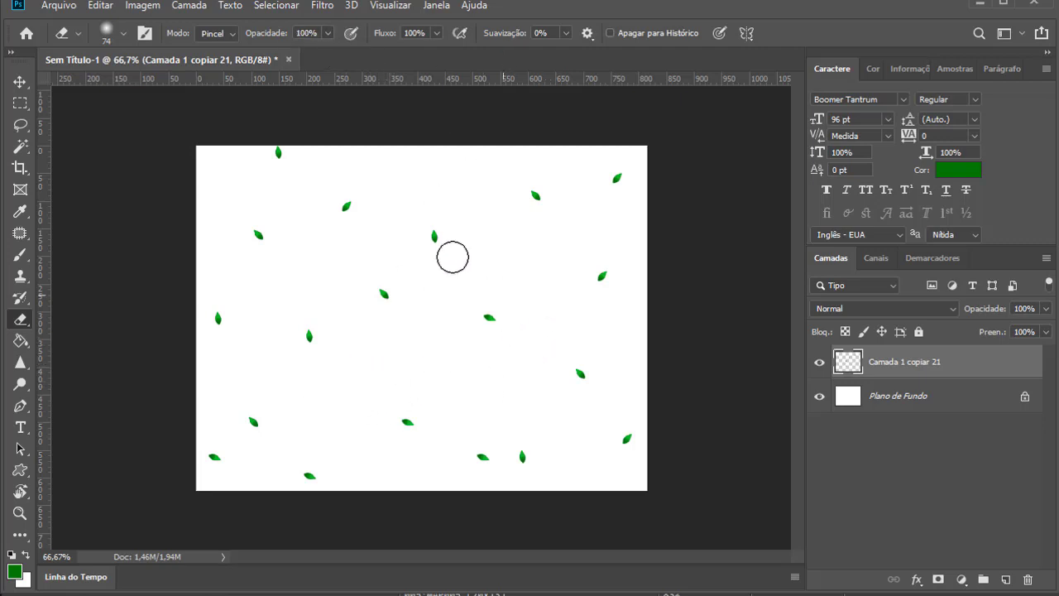
left_click(347, 205)
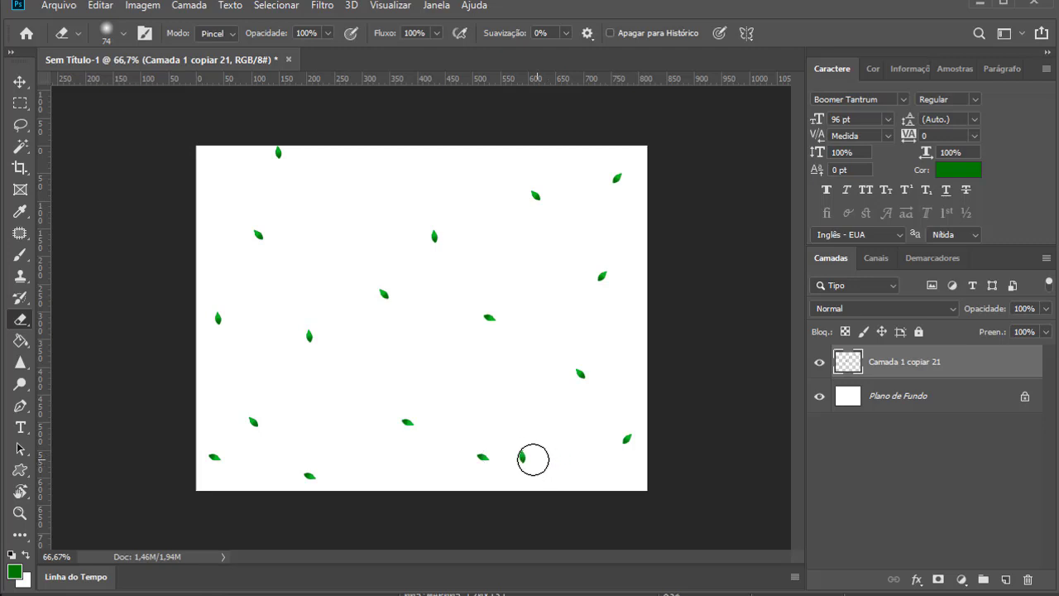
left_click(480, 459)
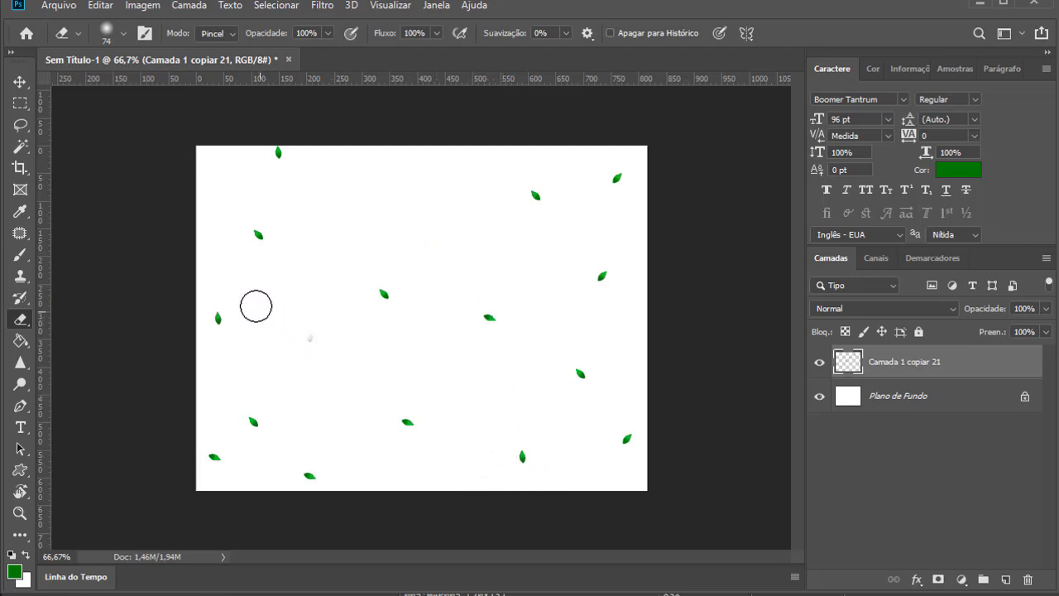
left_click(214, 315)
Copy the nearly horizontal leaf right of center into the gap on the canvas's left side, merged into the leaf layer
left_click(20, 82)
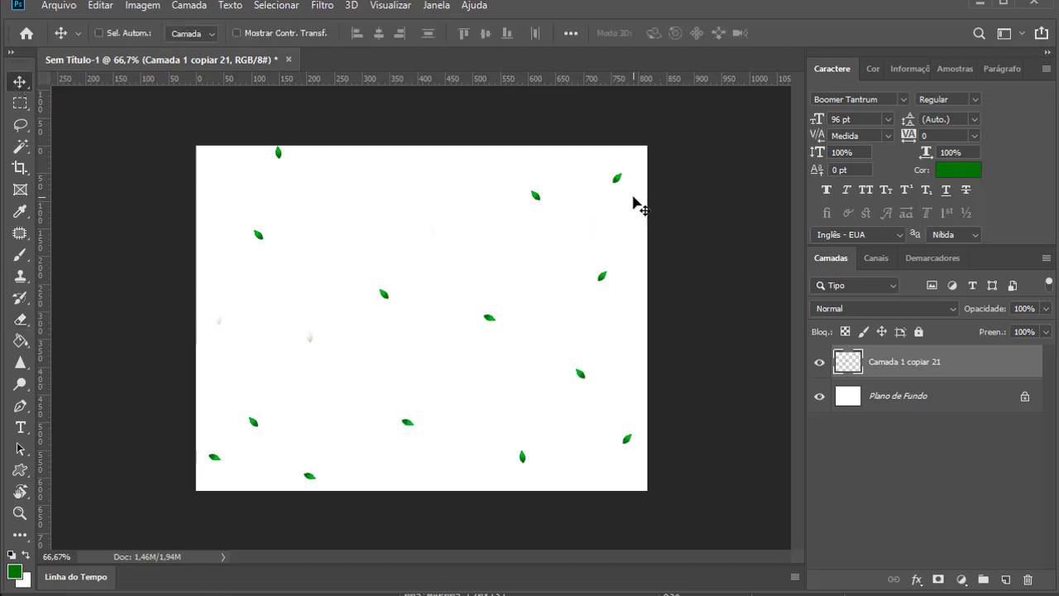
key("m")
left_click_drag(465, 284, 268, 349)
key("v")
key("ctrl+j")
key("ctrl+e")
Duplicate the merged leaf layer and flip the copy horizontally and vertically with the original hidden
key("ctrl+j")
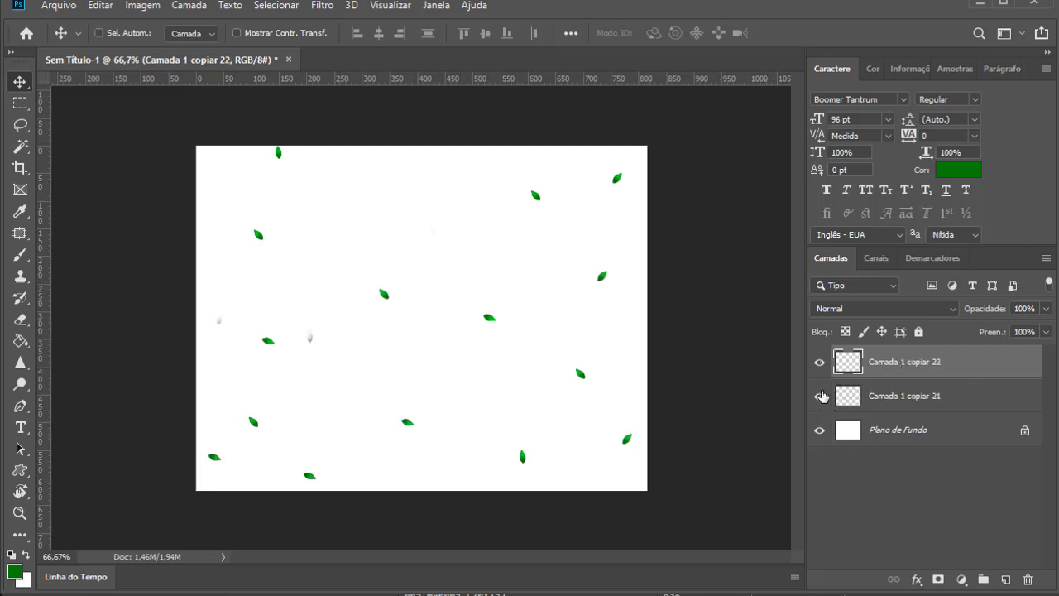
key("ctrl+t")
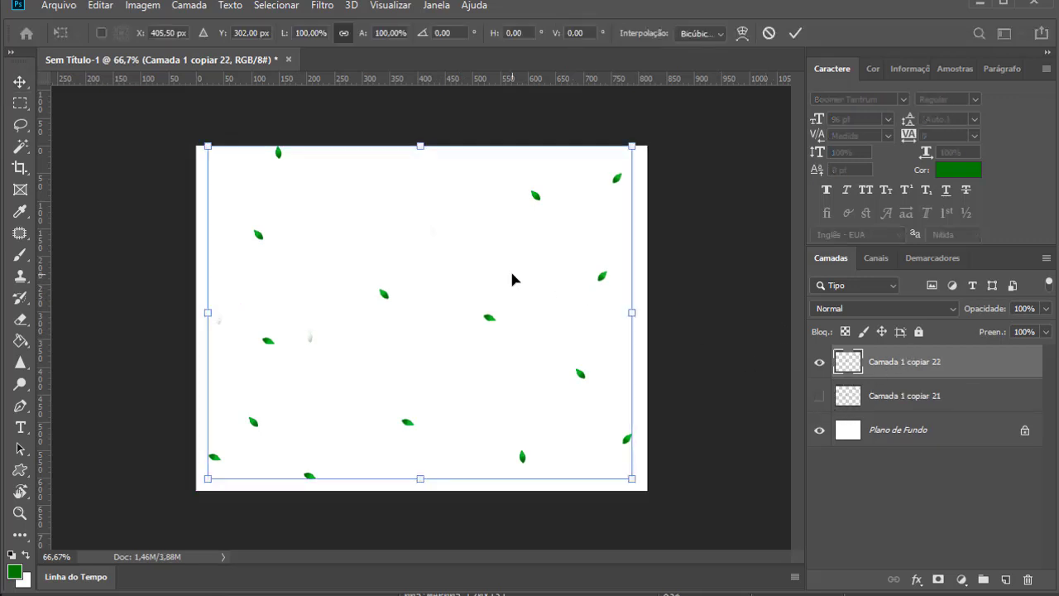
right_click(512, 276)
left_click(590, 482)
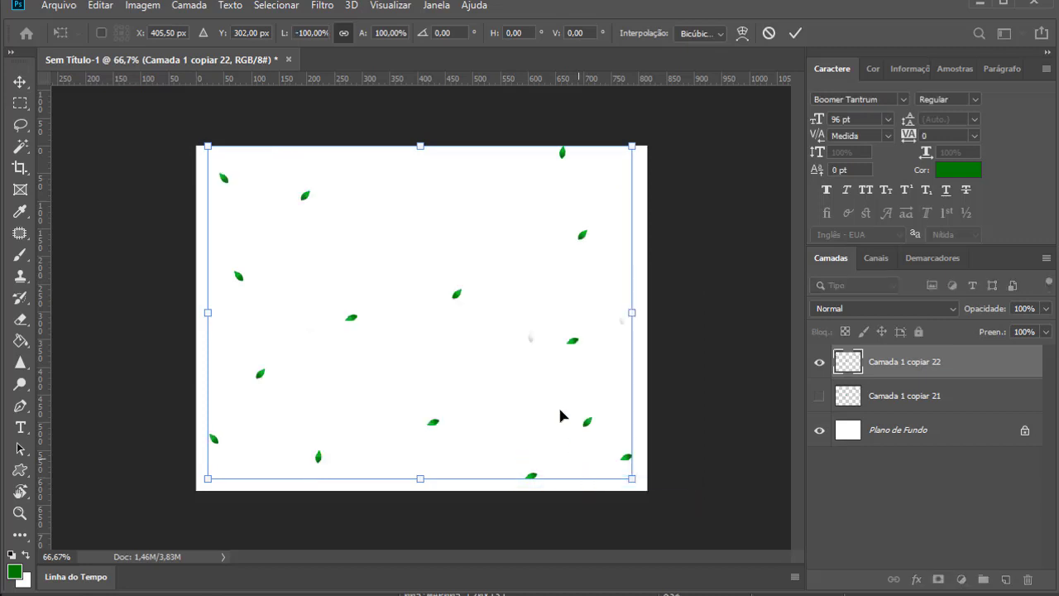
right_click(550, 370)
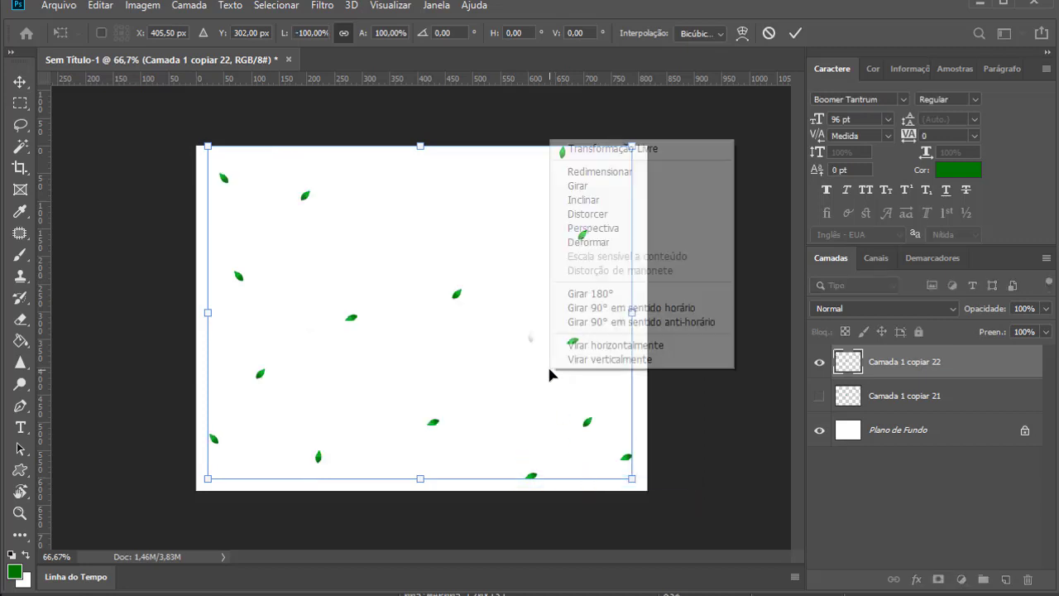
left_click(608, 360)
key("Return")
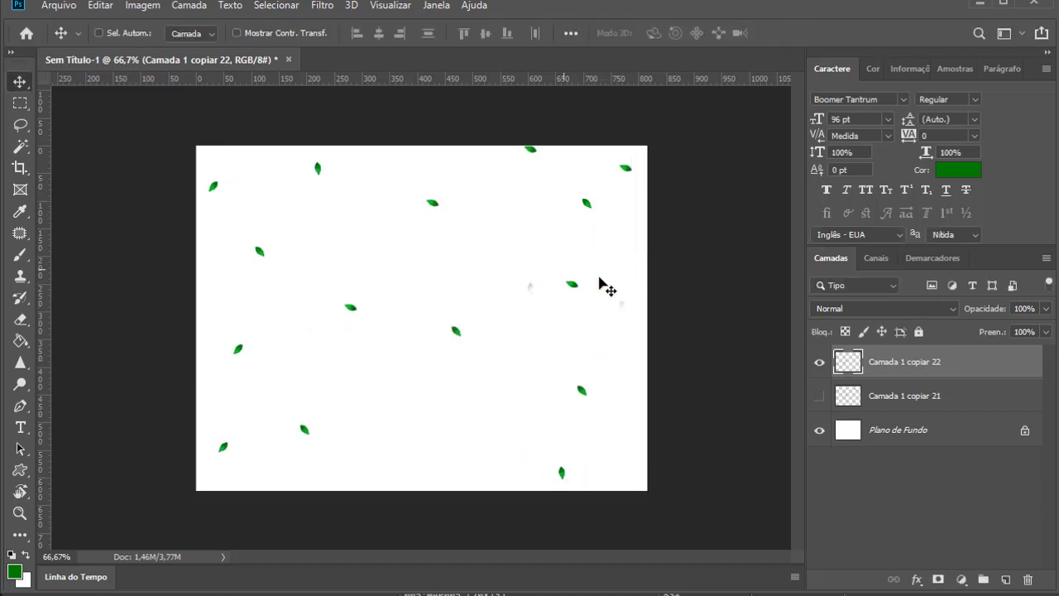
On the flipped layer, shift the two upper-left leaves and the lower-left one slightly to the right
left_click(818, 397)
left_click(20, 103)
left_click_drag(236, 230, 297, 264)
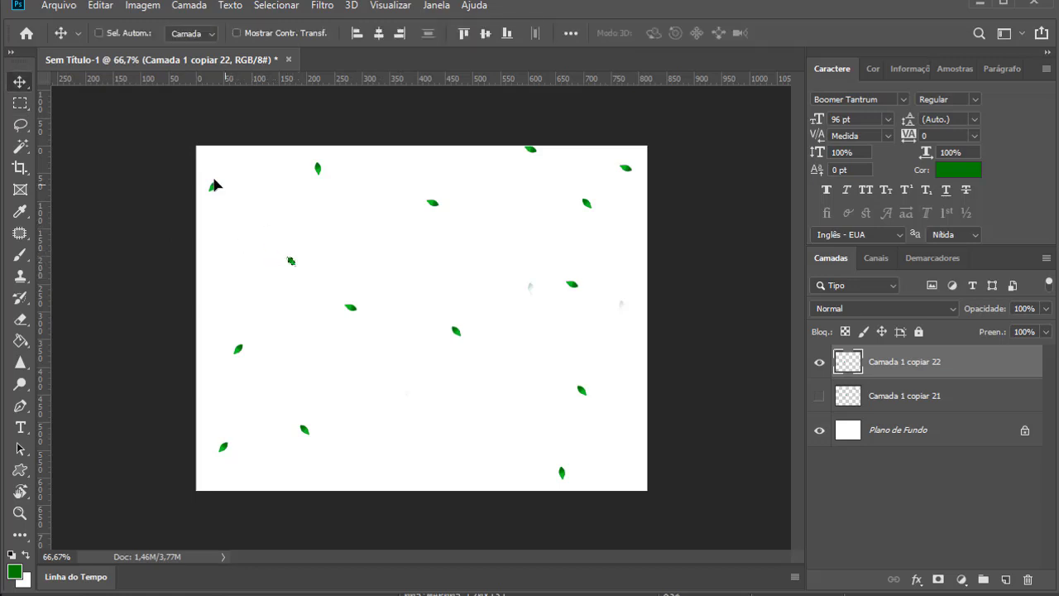
mouse_move(197, 173)
left_mouse_down()
mouse_move(239, 219)
mouse_move(236, 198)
left_mouse_up()
mouse_move(267, 387)
left_mouse_down()
mouse_move(320, 466)
mouse_move(327, 410)
left_mouse_up()
Move the central leaf down, nudge the lower-right leaf up and left, and shift the bottom leaf toward the middle
left_click_drag(444, 297, 498, 375)
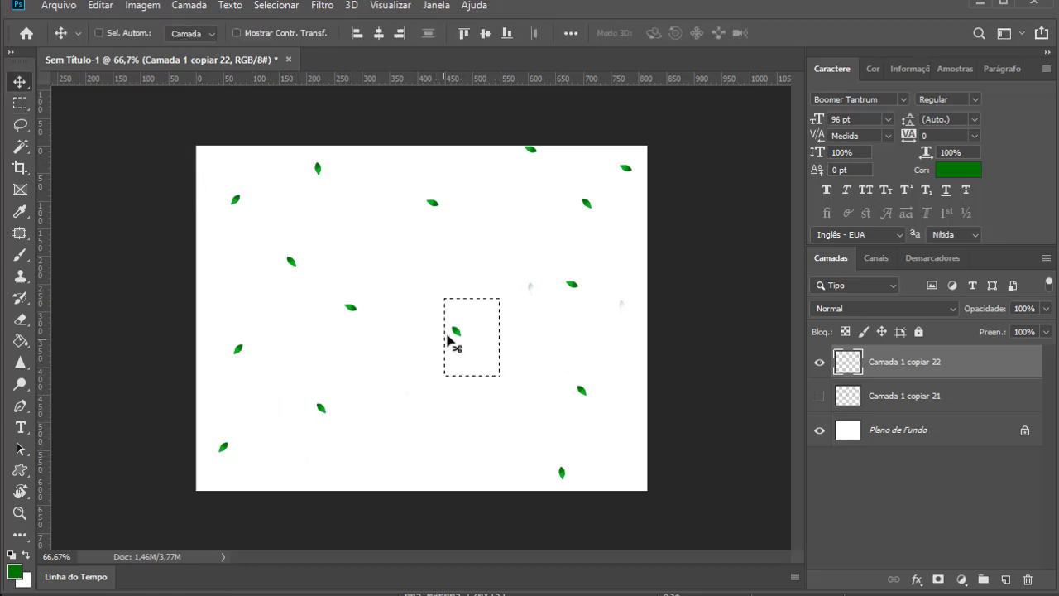
left_click_drag(448, 339, 448, 373, "ctrl")
mouse_move(552, 350)
left_mouse_down()
mouse_move(610, 423)
mouse_move(581, 404)
mouse_move(599, 502)
mouse_move(436, 452)
mouse_move(439, 461)
left_mouse_up()
left_click(563, 421)
left_click(440, 462)
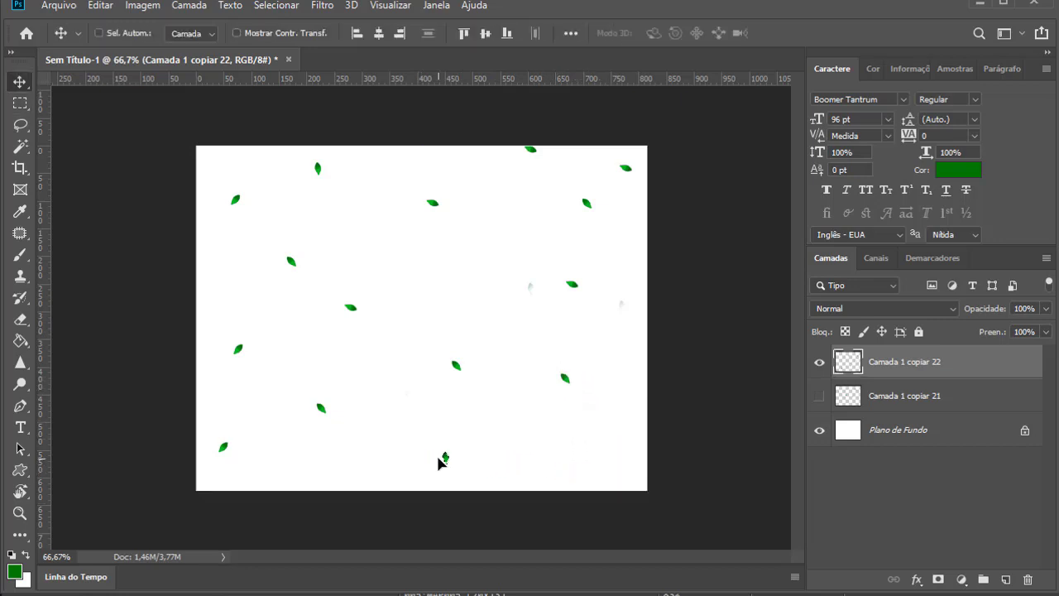
Move one upper-right leaf down and left, and bring the leaf cut by the top edge fully into the canvas
left_click_drag(551, 176, 526, 240)
key("m")
left_click_drag(513, 147, 598, 182)
key("c")
key("Escape")
key("v")
left_click_drag(532, 149, 543, 175)
left_click(18, 103)
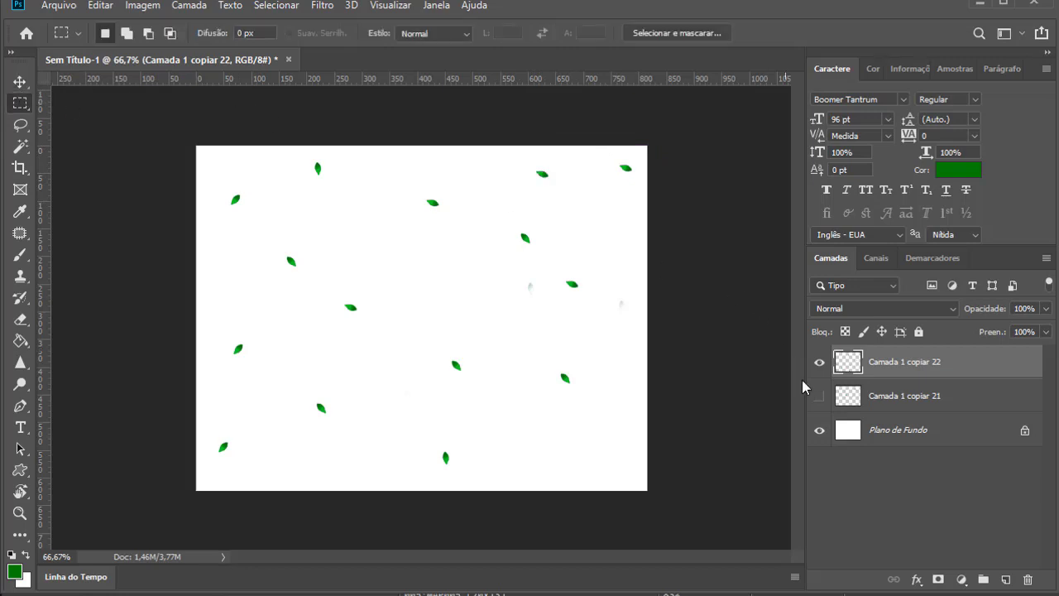
Compare the two leaf layers, and hide the background and the flipped layer so only the original leaves show
left_click(820, 363)
left_click(820, 361)
left_click(820, 361)
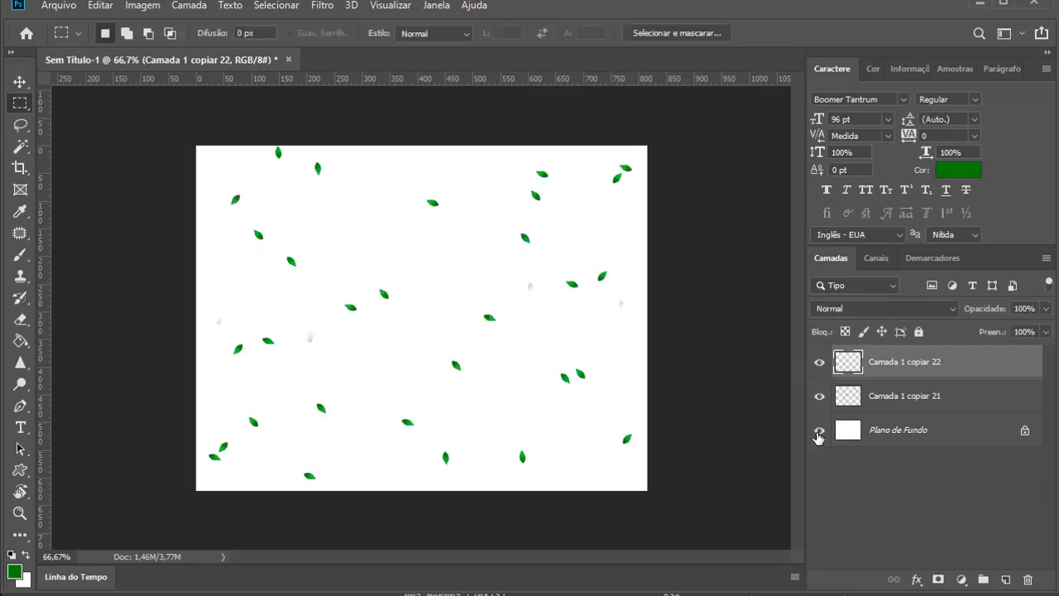
left_click(820, 430)
left_click(820, 364)
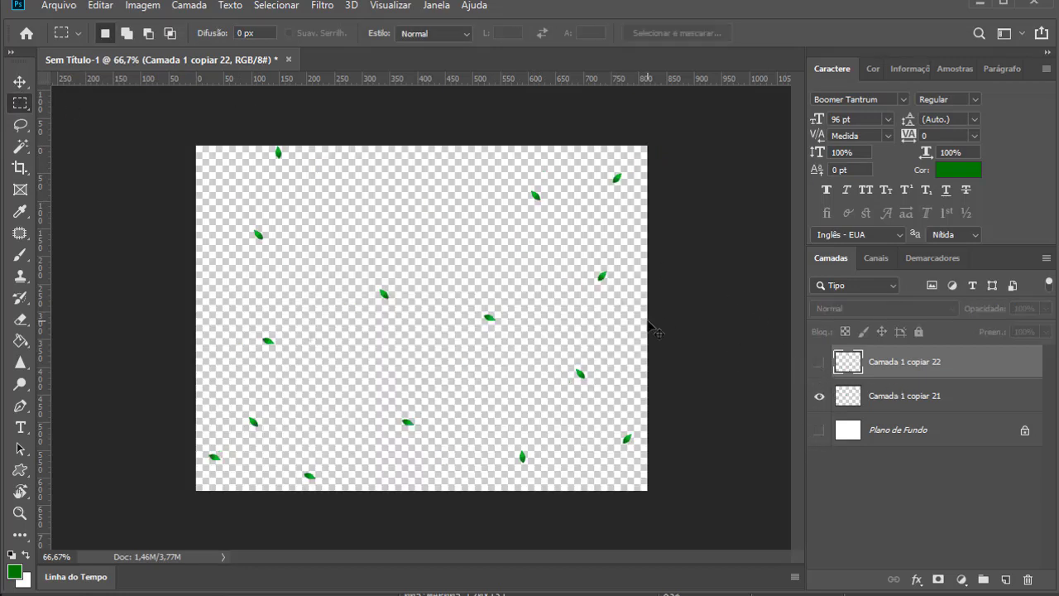
Save the visible leaves as the PNG file Folhas1 in Project1's img/pictures folder, using the smallest file size option
key("ctrl+shift+s")
left_click(194, 418)
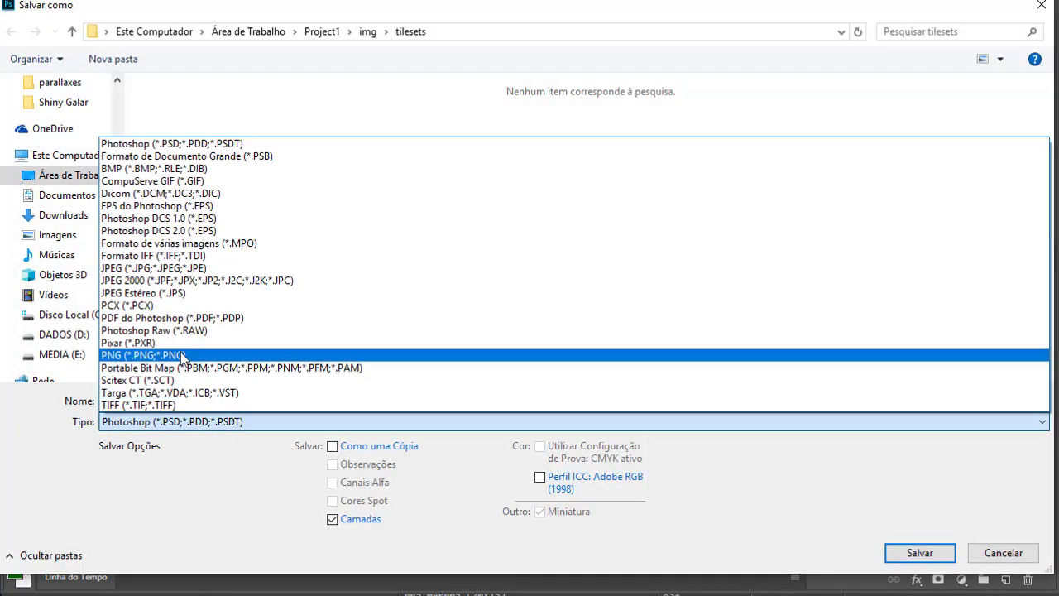
left_click(227, 355)
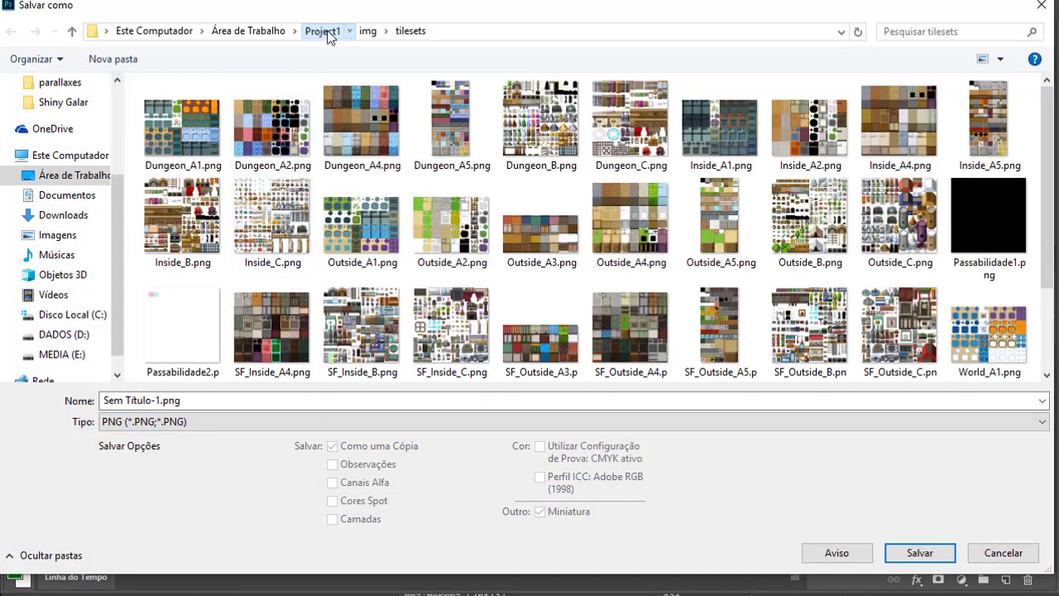
left_click(323, 31)
double_click(189, 179)
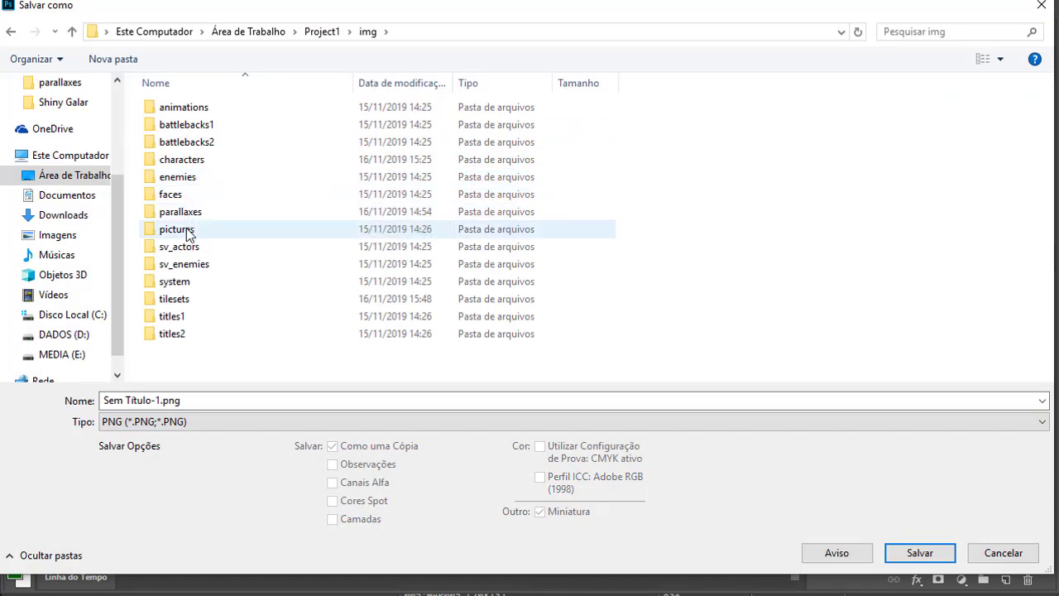
double_click(180, 229)
left_click(206, 396)
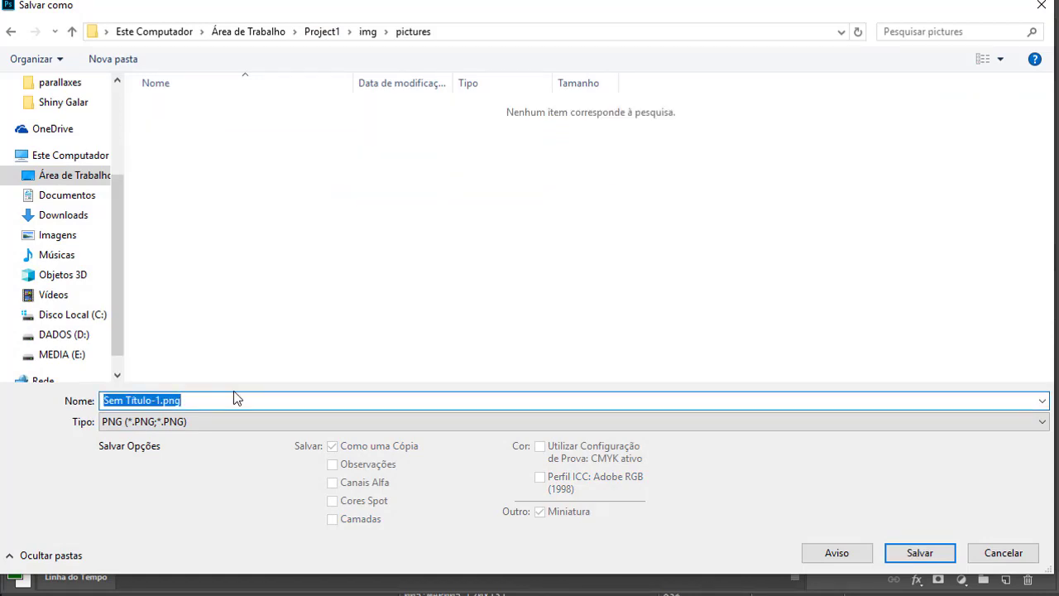
type("Folhas1")
key("Return")
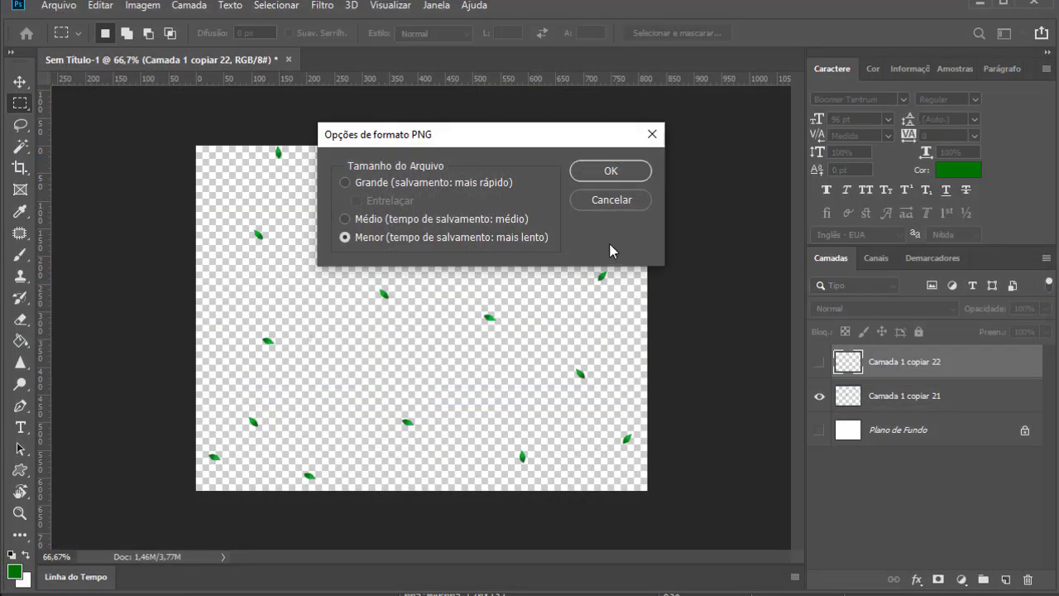
left_click(611, 172)
Show only the flipped leaf layer and save it as the PNG file Folhas2 in the pictures folder, using the smallest file size option
left_click(819, 361)
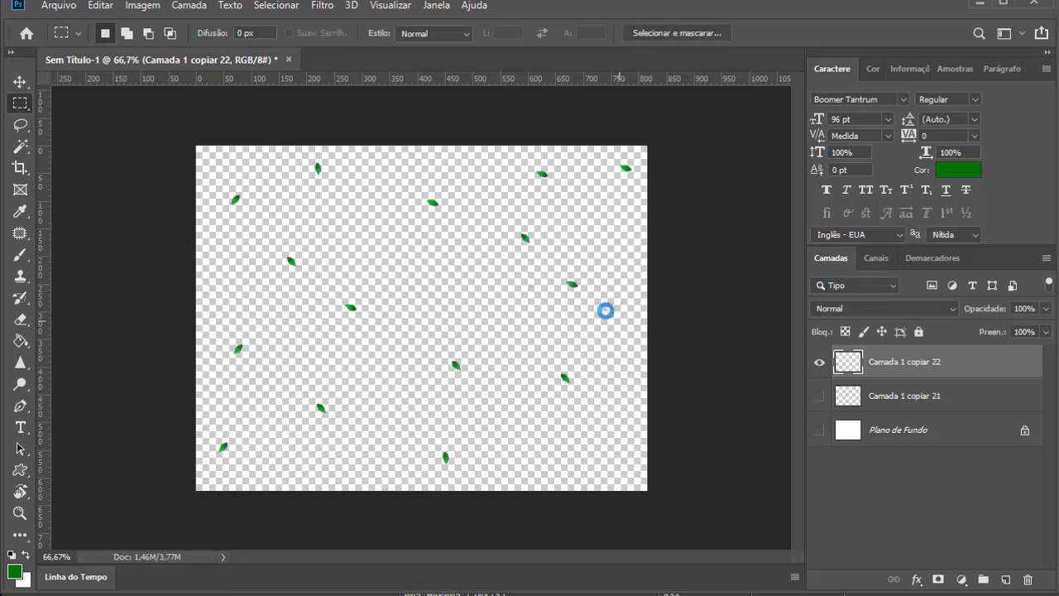
key("ctrl+shift+s")
left_click(206, 421)
left_click(389, 356)
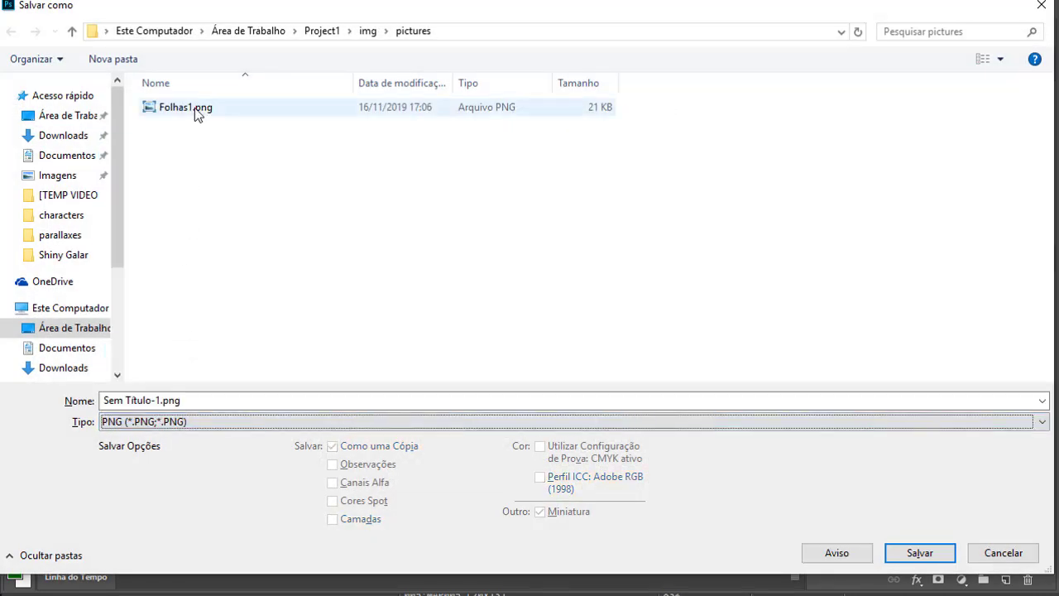
left_click(191, 106)
double_click(132, 401)
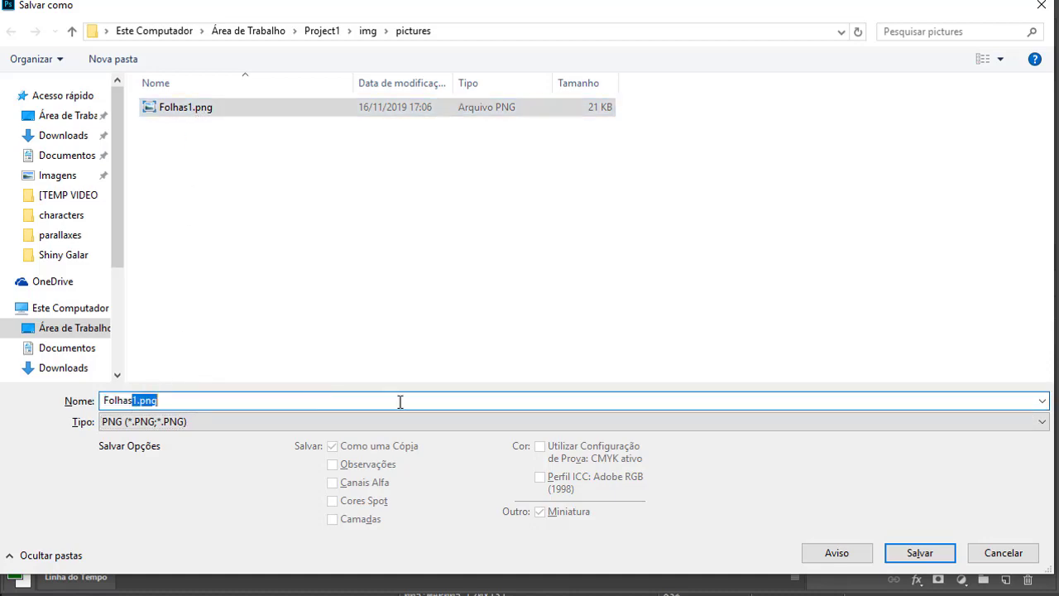
type("2")
key("Return")
left_click(609, 170)
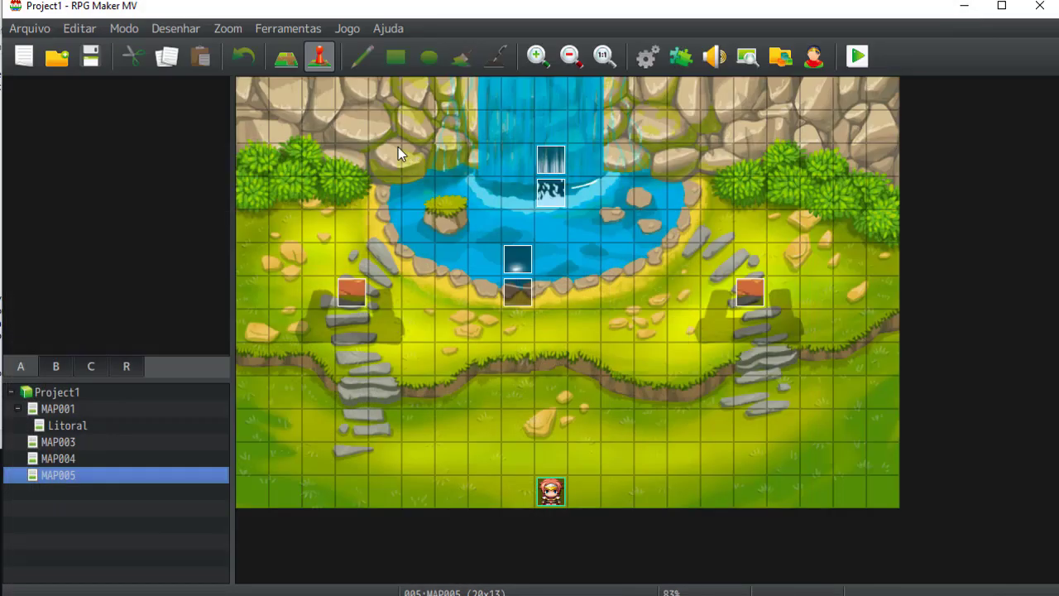
left_click(385, 128)
mouse_move(388, 159)
left_mouse_down()
mouse_move(352, 159)
mouse_move(373, 141)
mouse_move(390, 170)
mouse_move(356, 138)
mouse_move(418, 124)
mouse_move(395, 118)
left_mouse_up()
left_click(356, 133)
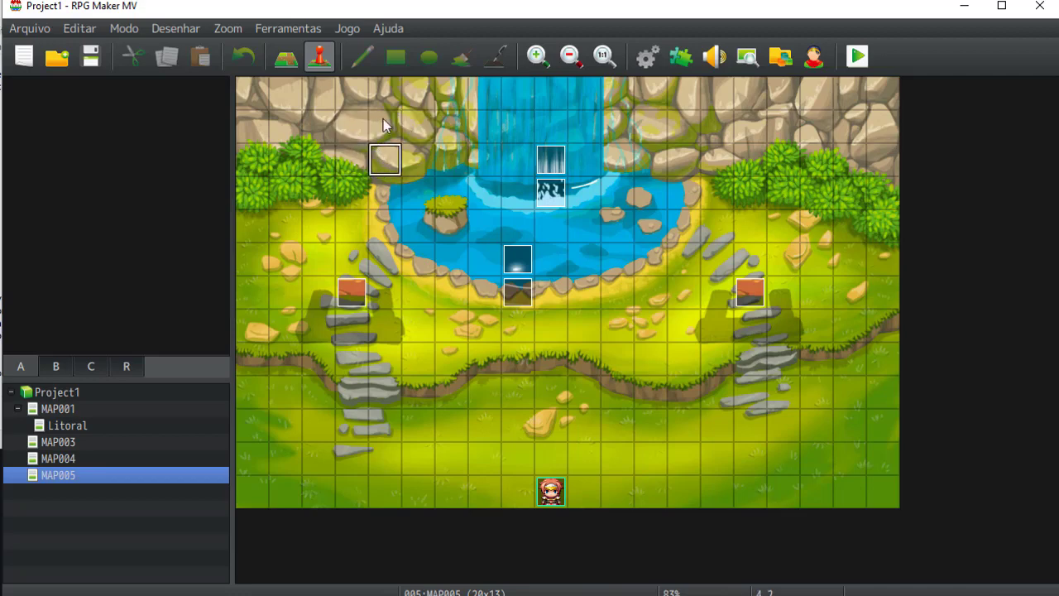
left_click(348, 126)
left_click(352, 157)
left_click(399, 158)
left_click(375, 136)
left_click(355, 128)
left_click(355, 157)
left_click(352, 128)
left_click(354, 162)
left_click(383, 168)
Open the game project's folder from RPG Maker MV and go to its img/pictures subfolder
left_click(346, 28)
left_click(361, 72)
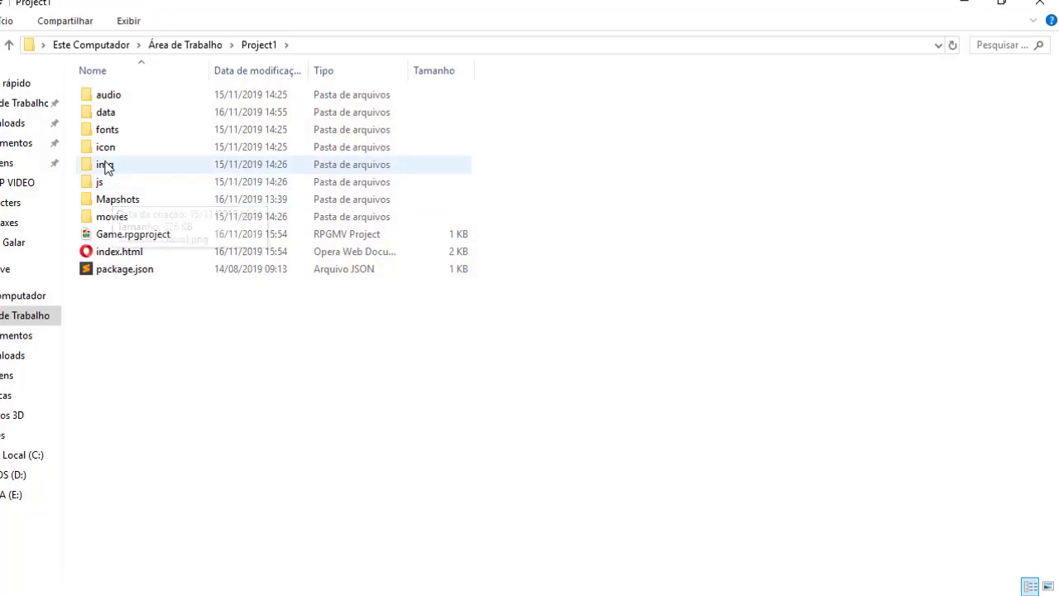
double_click(107, 163)
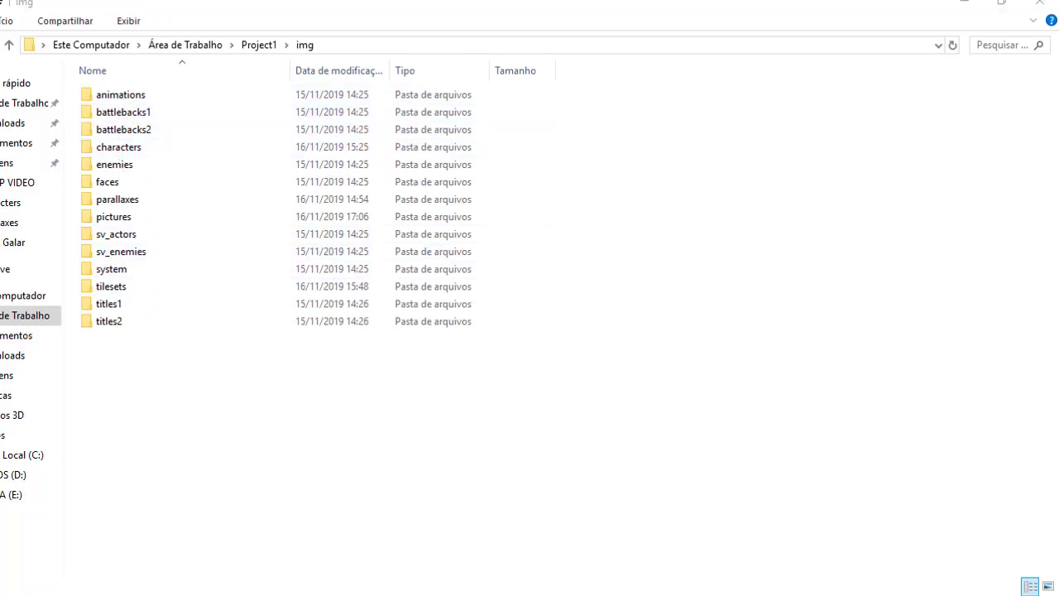
double_click(124, 216)
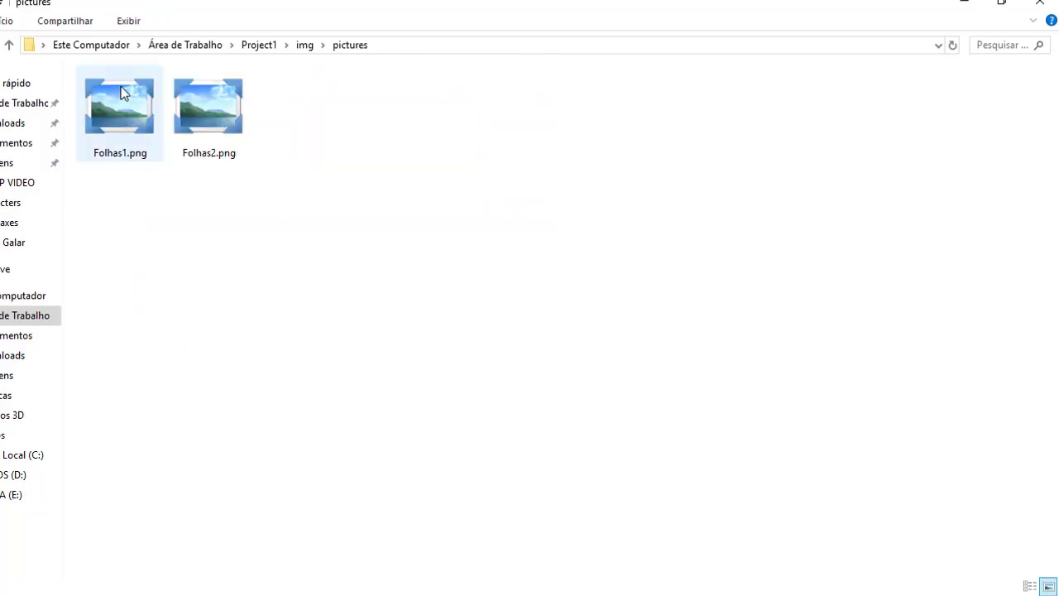
Check the saved Folhas1.png and Folhas2.png files and their sizes, and preview the Folhas1.png image
left_click(121, 93)
left_click(210, 116)
left_click(137, 121)
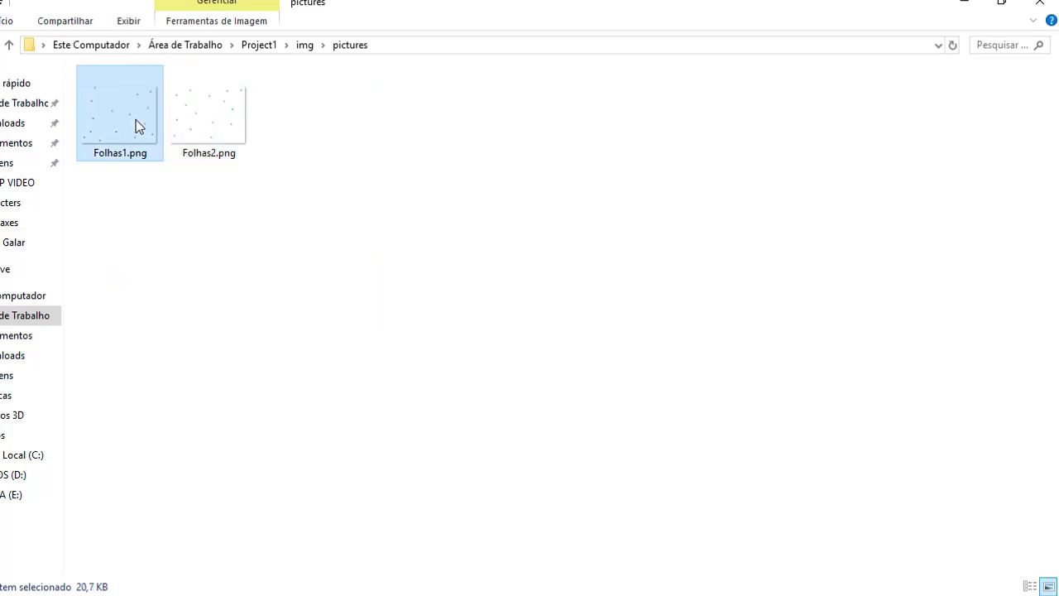
left_click(199, 126)
left_click(139, 120)
left_click(192, 105)
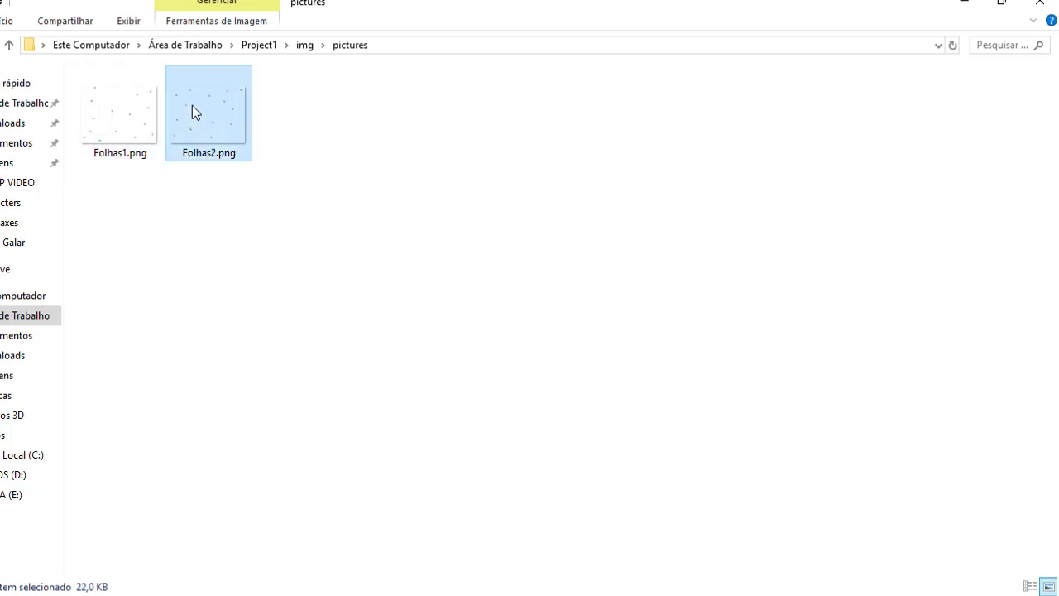
left_click(140, 115)
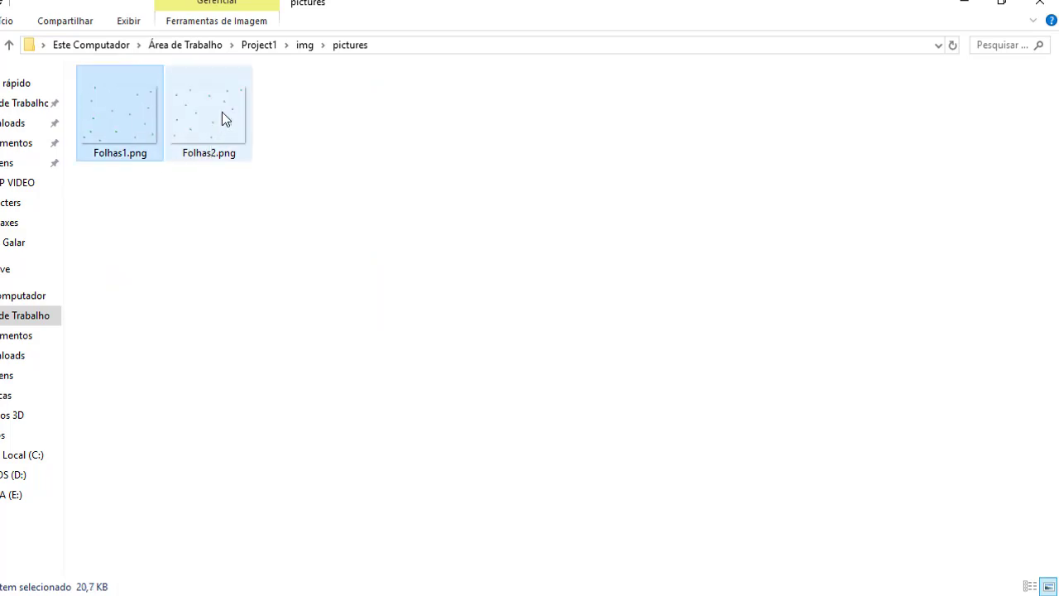
left_click(222, 113)
left_click(135, 130)
double_click(135, 130)
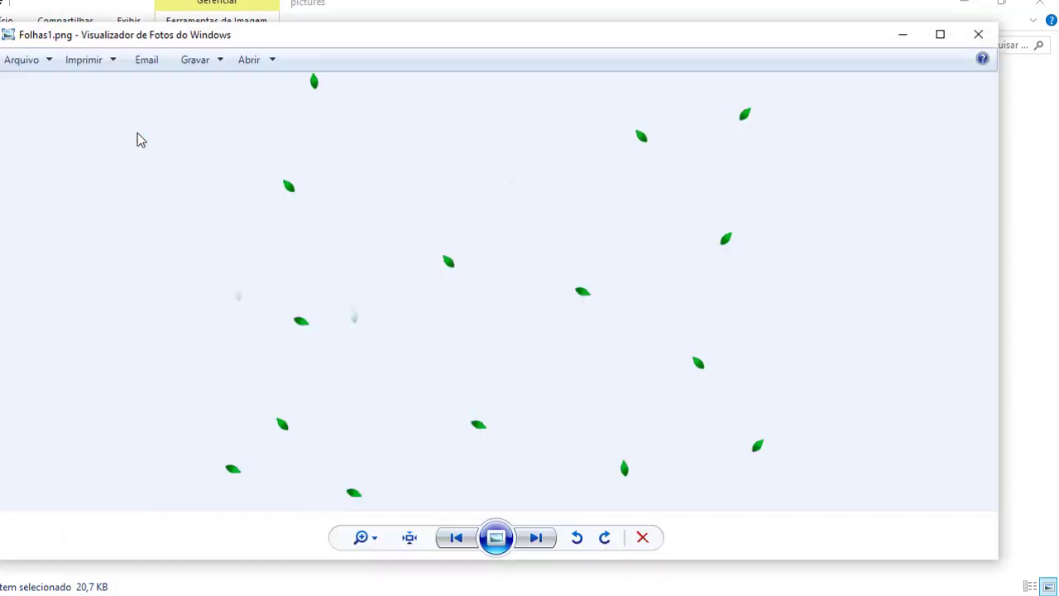
left_click(977, 34)
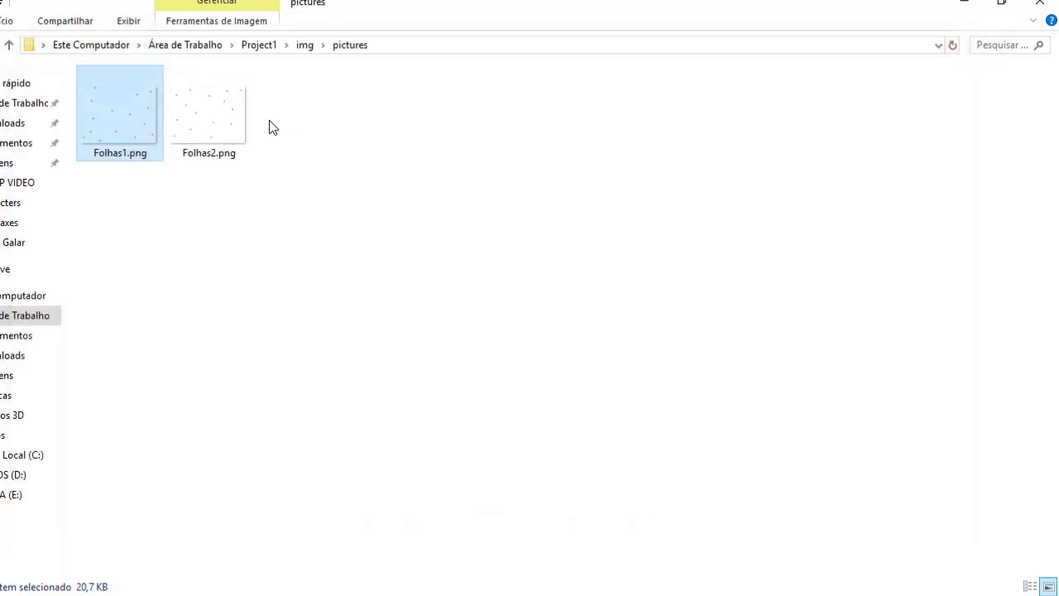
left_click(224, 116)
left_click(132, 116)
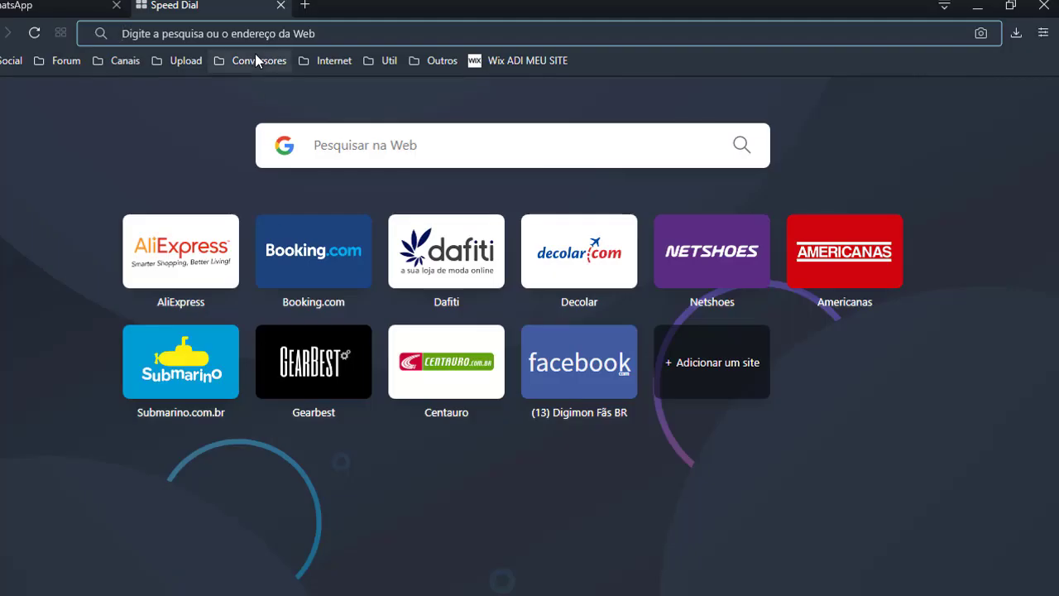
Open tinypng.com in the Opera browser and upload Folhas1.png and Folhas2.png from the pictures folder for compression
type("tiny")
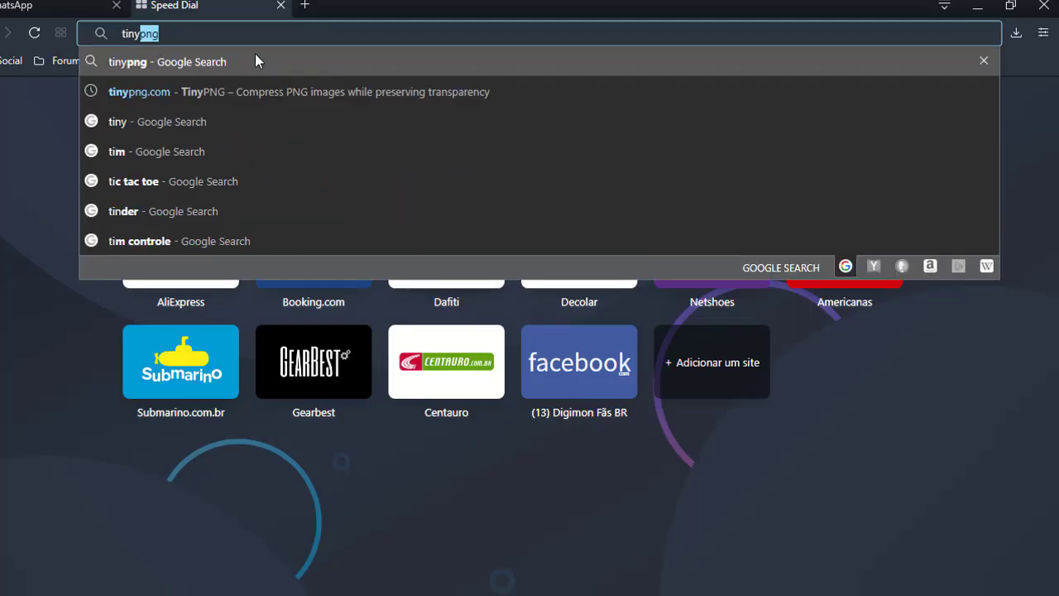
type("png")
key("Return")
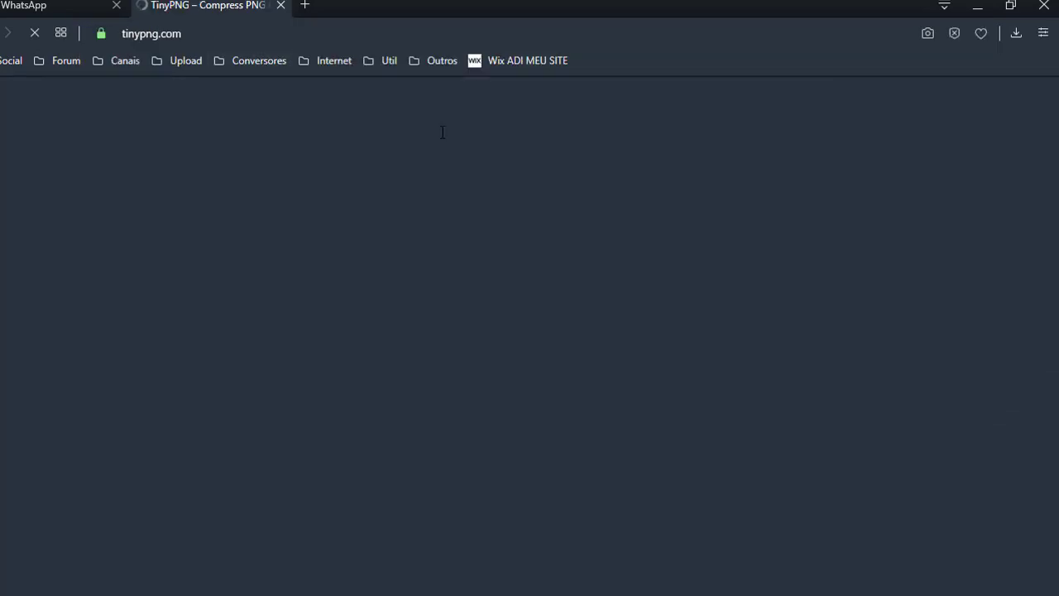
key("alt+Tab")
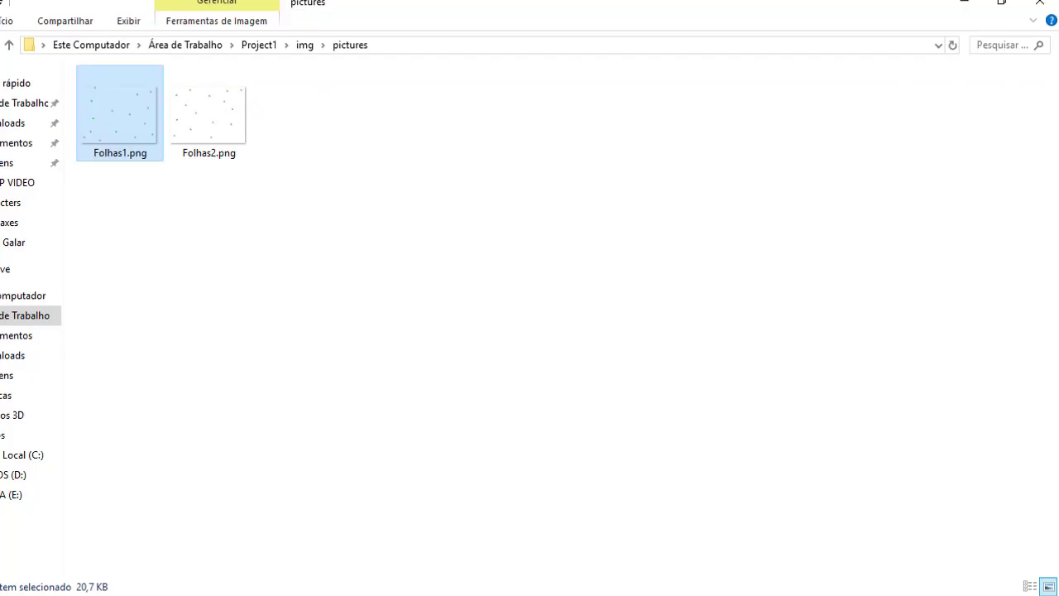
left_click_drag(115, 207, 244, 79)
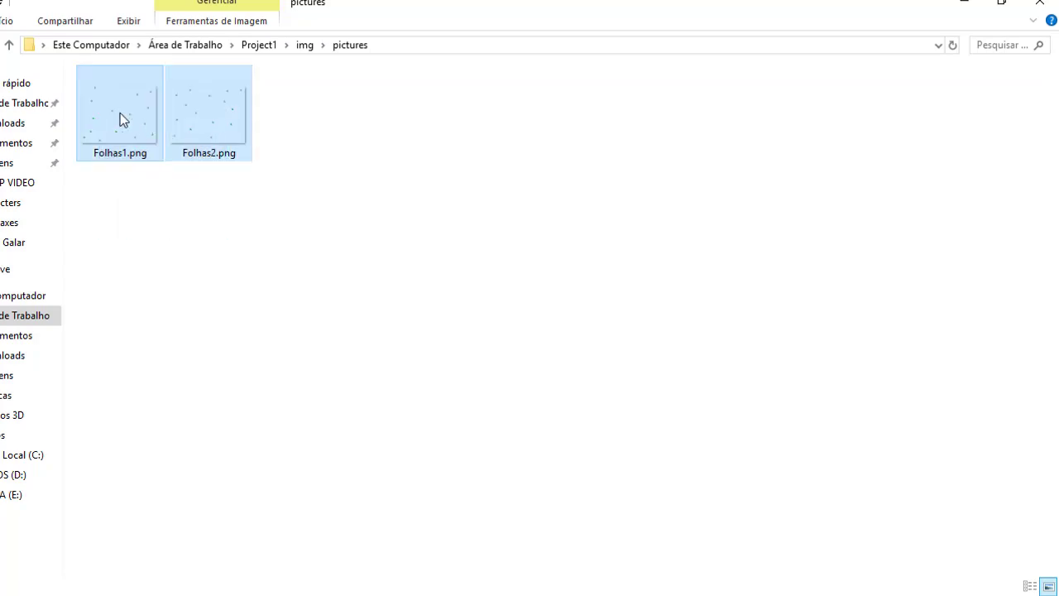
left_click_drag(120, 116, 470, 246)
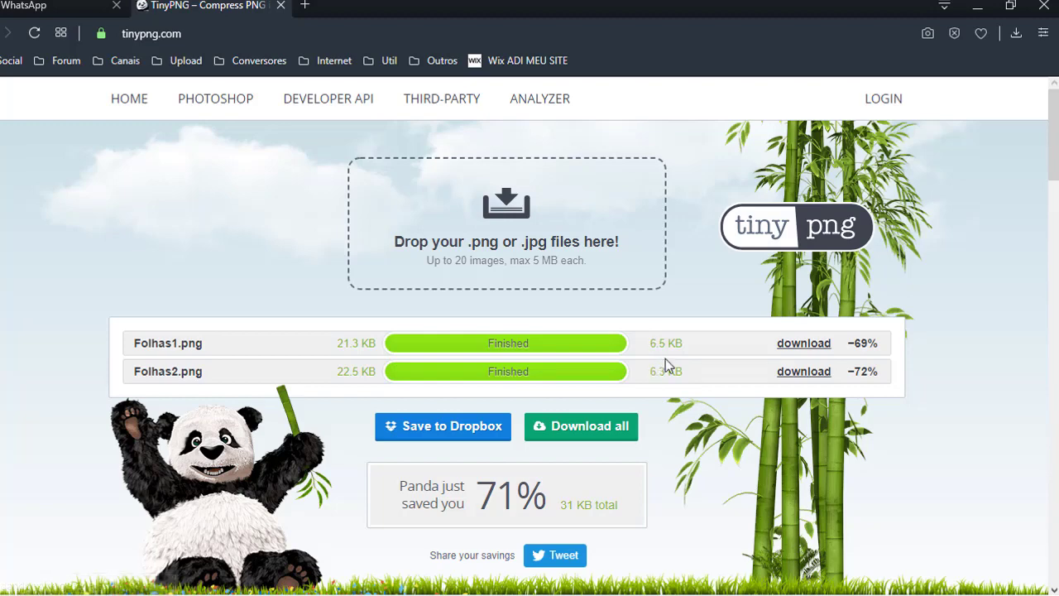
Download the compressed Folhas1.png into Project1's img/pictures folder, replacing the original file
left_click(803, 346)
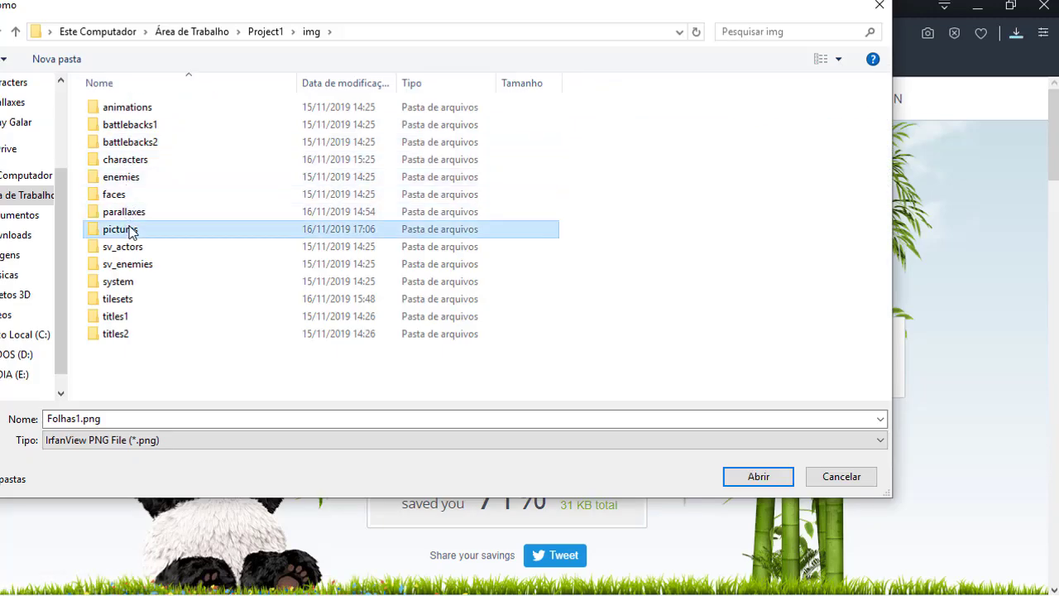
double_click(121, 229)
left_click(114, 135)
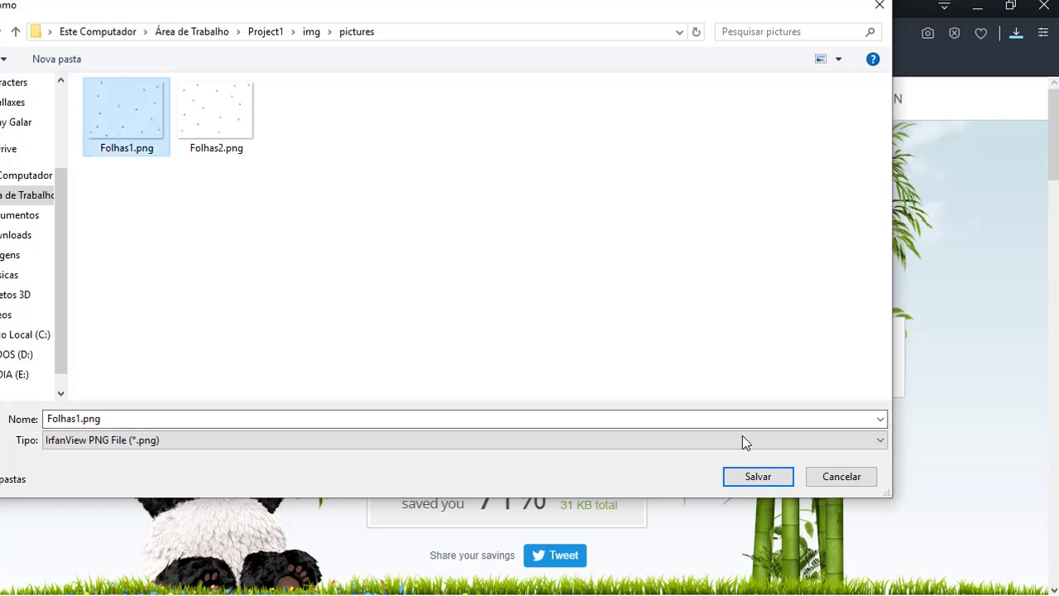
left_click(754, 481)
left_click(539, 305)
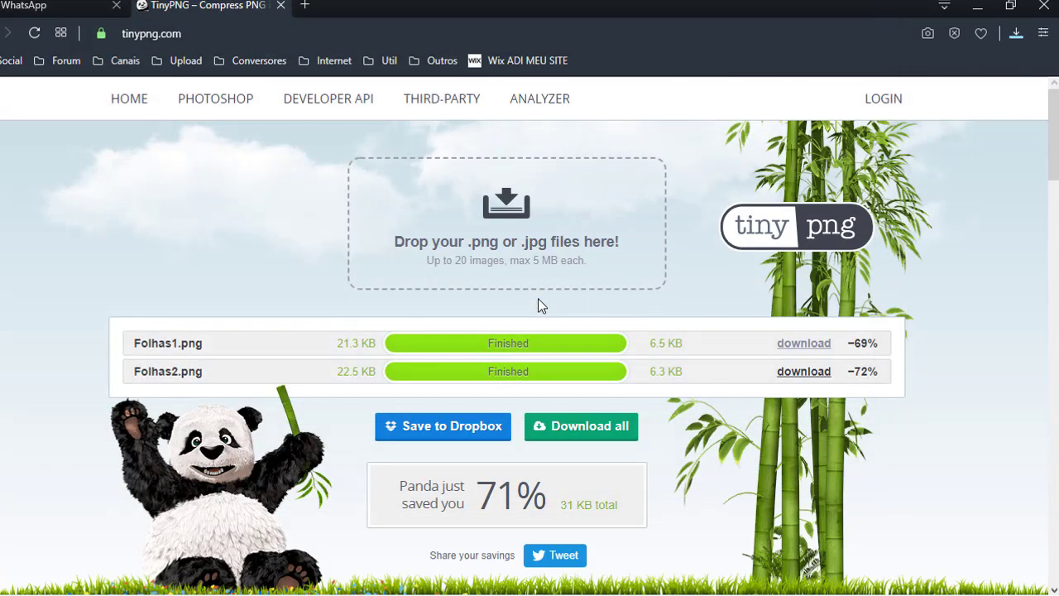
Download the compressed Folhas2.png over the original in the pictures folder, and exit the browser
left_click(804, 371)
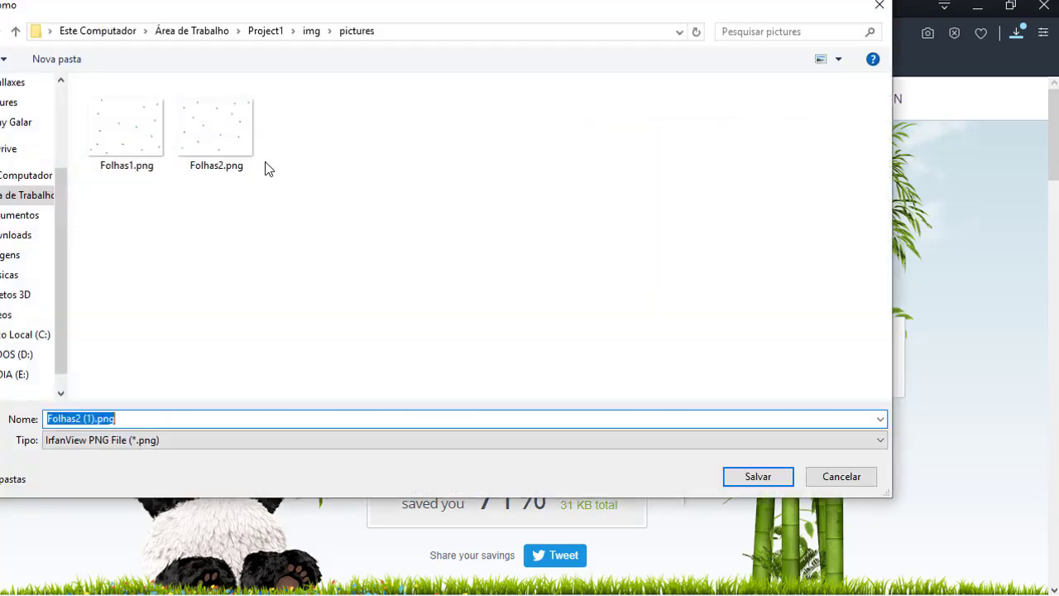
double_click(225, 147)
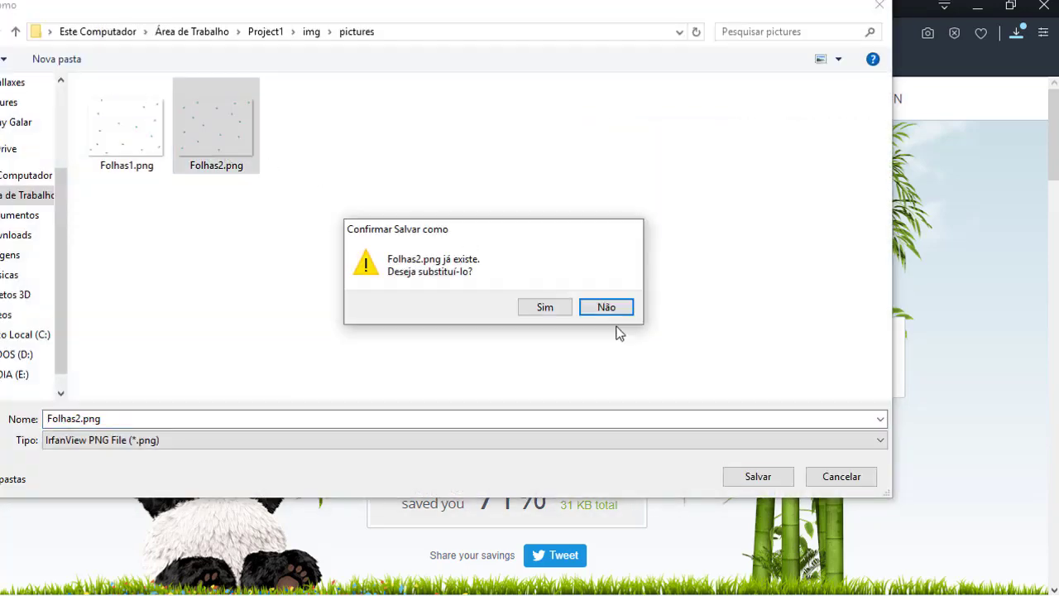
left_click(548, 309)
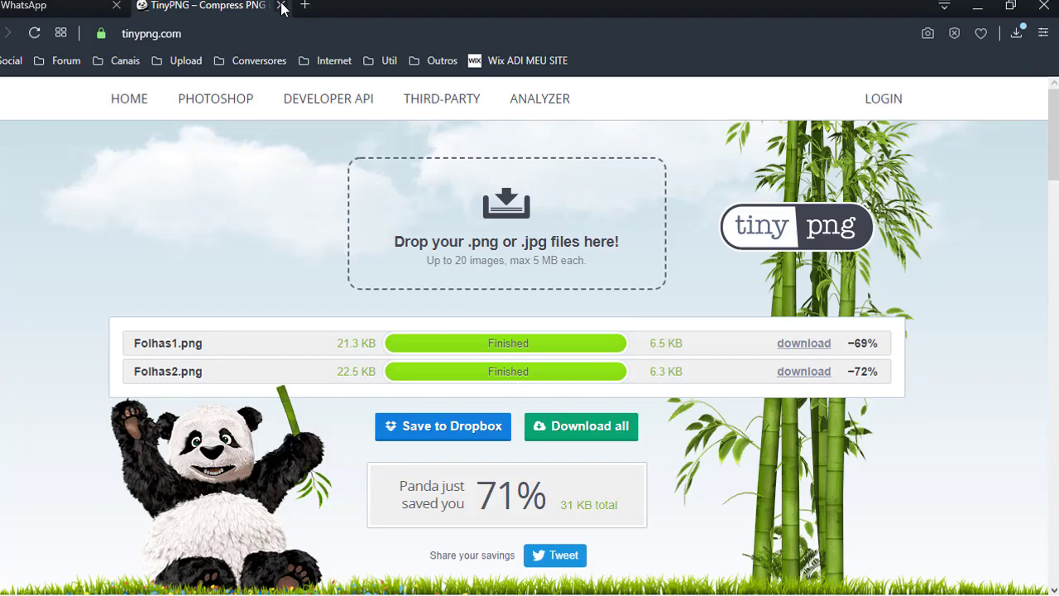
left_click(1044, 5)
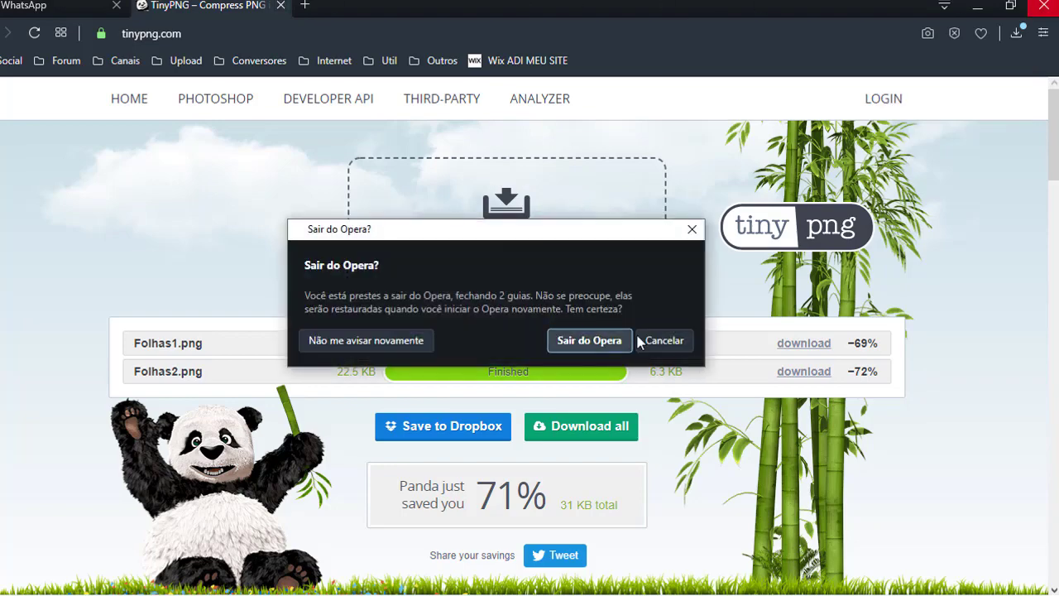
left_click(617, 340)
Check the compressed Folhas1.png file's size and its image quality in the photo viewer
double_click(132, 117)
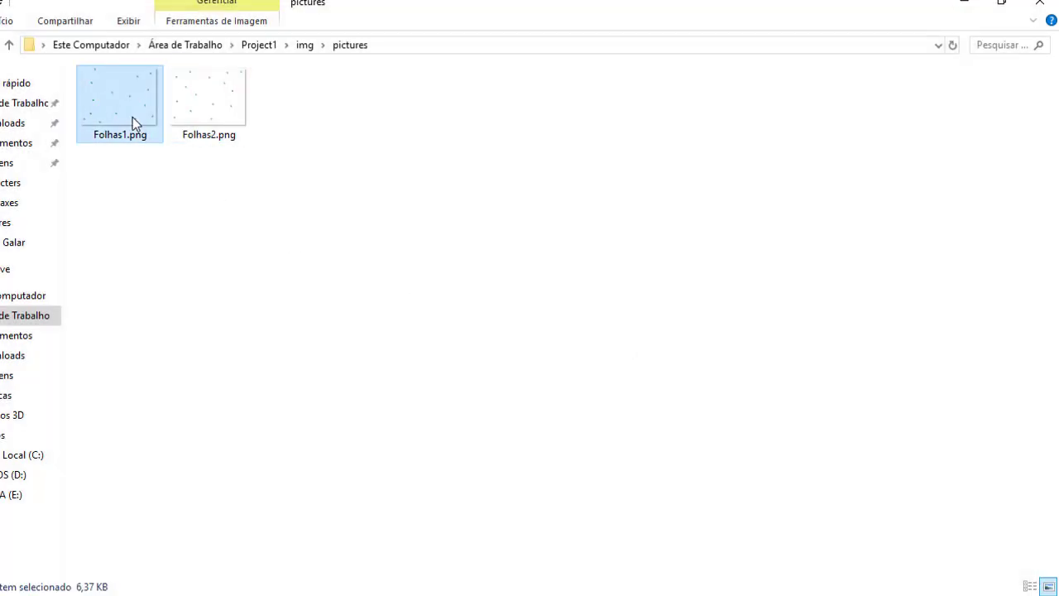
scroll(425, 248, "up", 5)
scroll(422, 248, "down", 5)
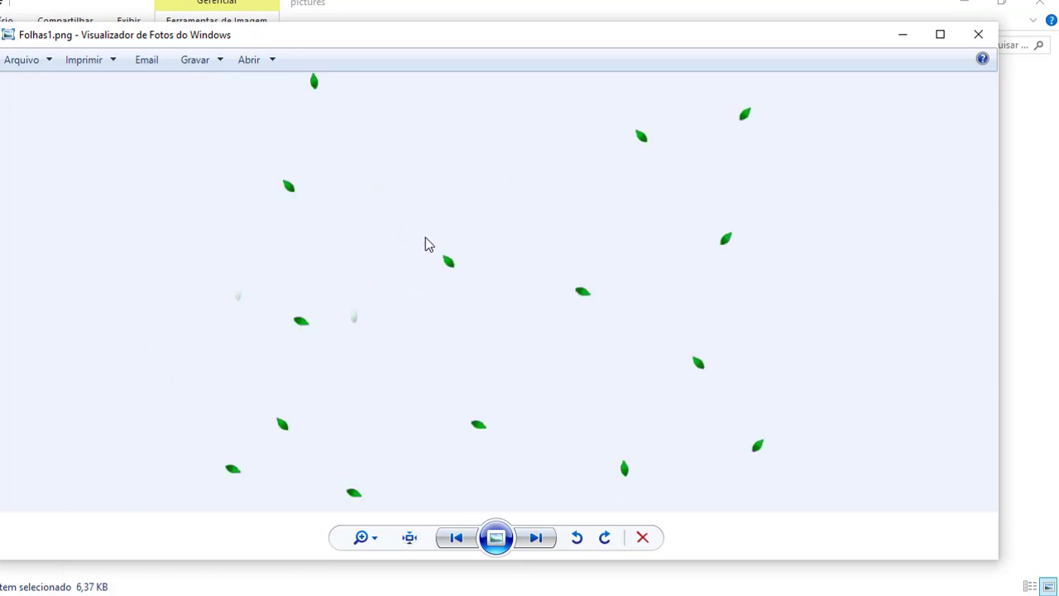
left_click(974, 34)
left_click(140, 96, "ctrl")
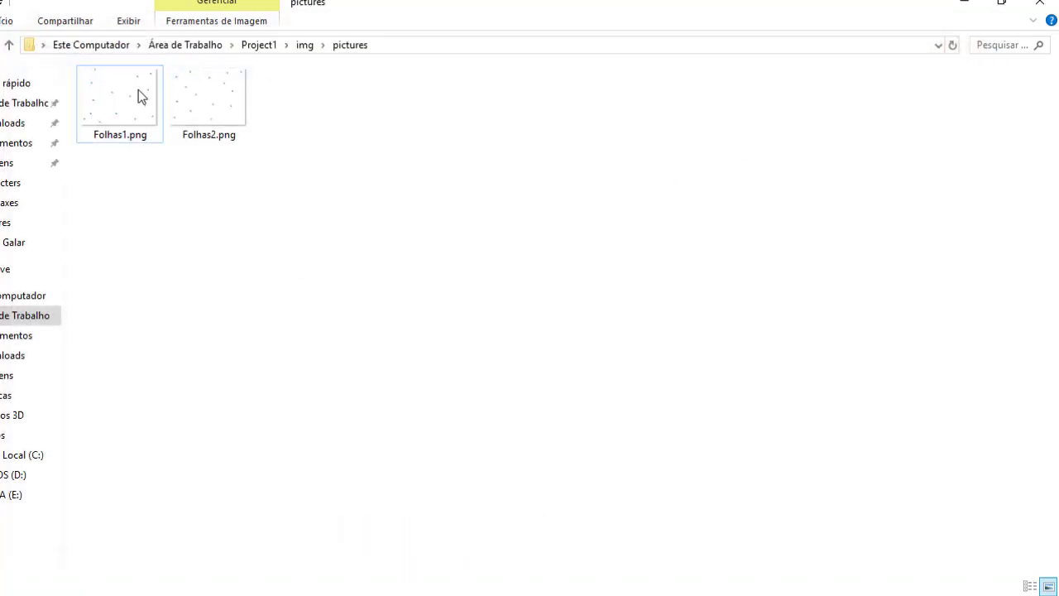
Go back up to the Project1 folder and minimize the file window to return to RPG Maker MV
left_click(8, 45)
left_click(8, 45)
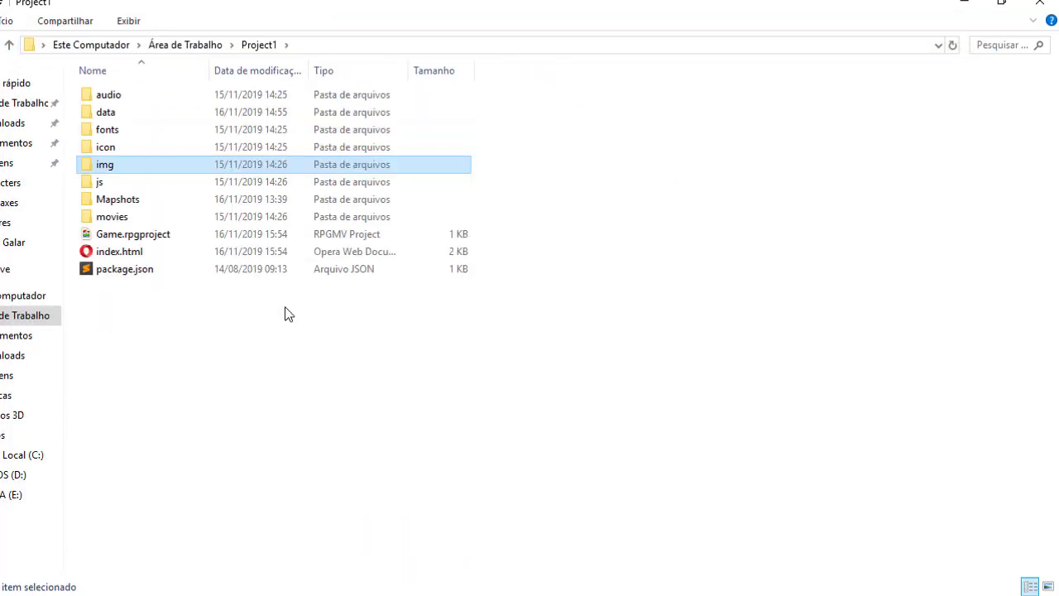
left_click(299, 379)
left_click(964, 3)
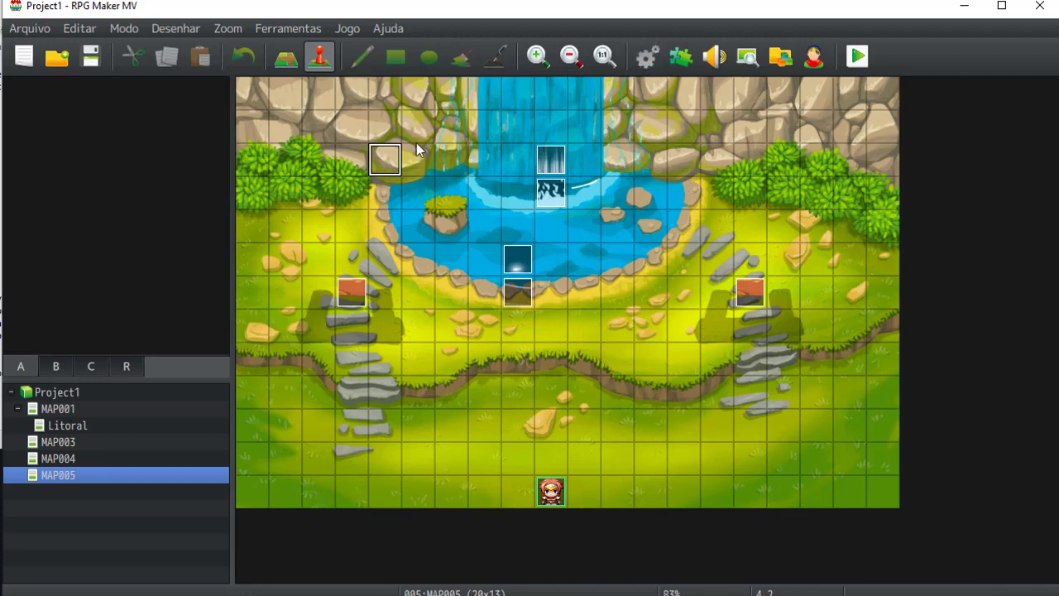
Create a new event on MAP005's upper-left corner tile and set its activation to Paralelo
double_click(250, 105)
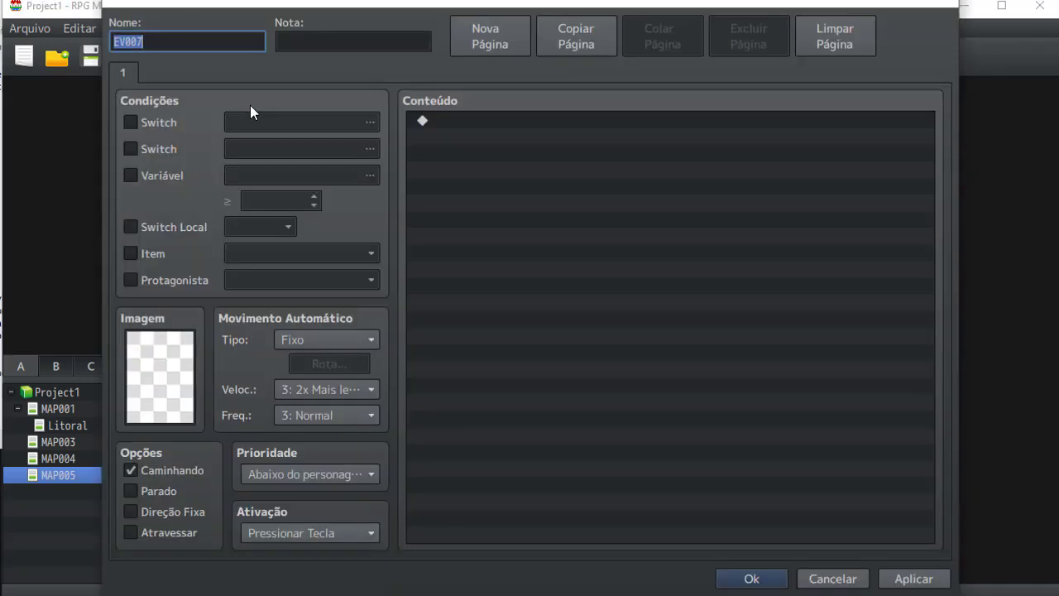
left_click(364, 532)
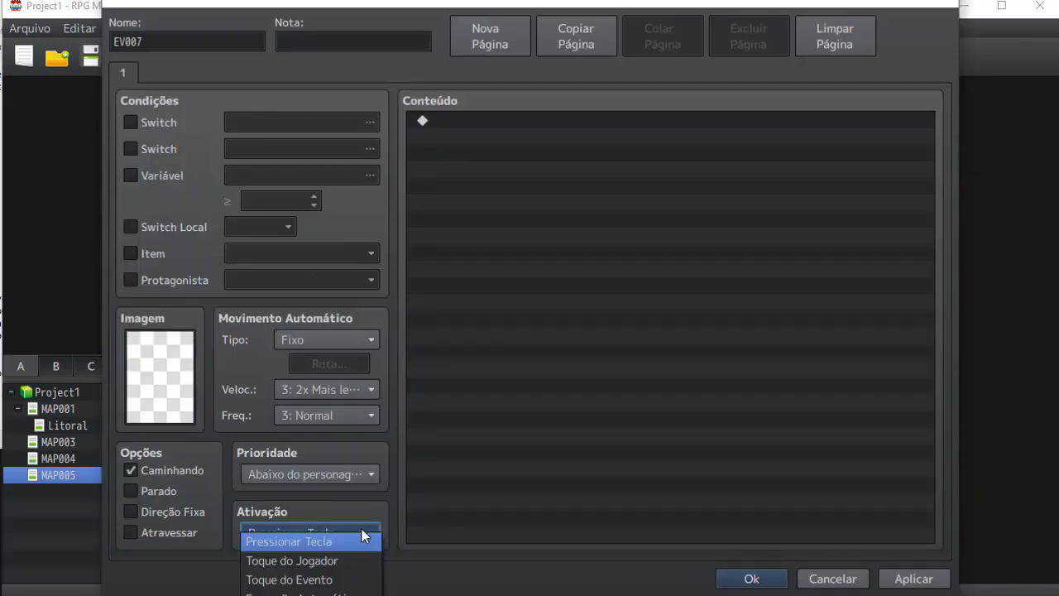
left_click(289, 595)
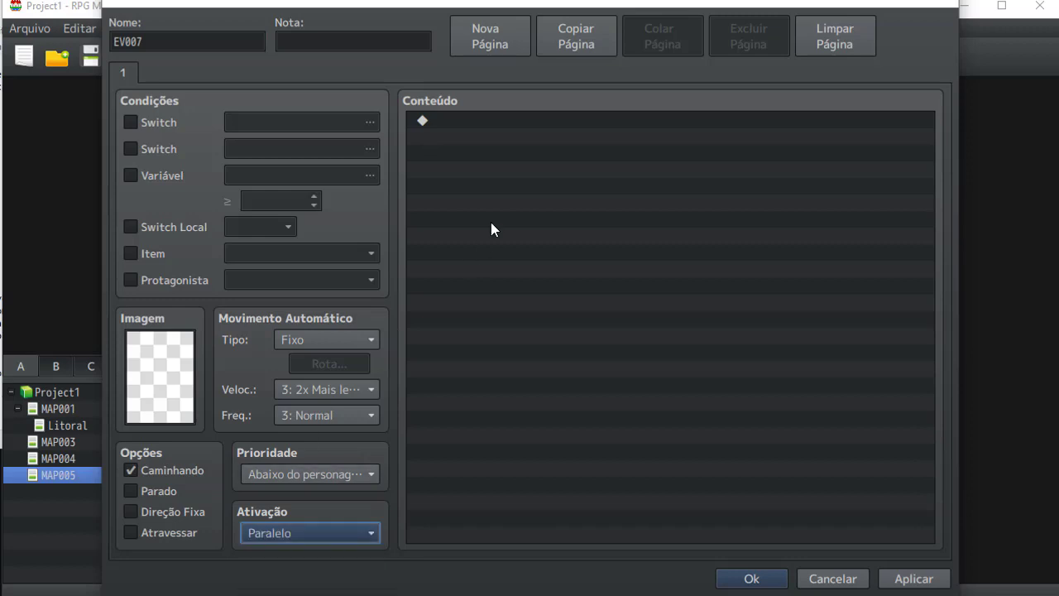
Start an Exibir Imagem command in the event, using picture number 1 with the Folhas1 image
double_click(457, 123)
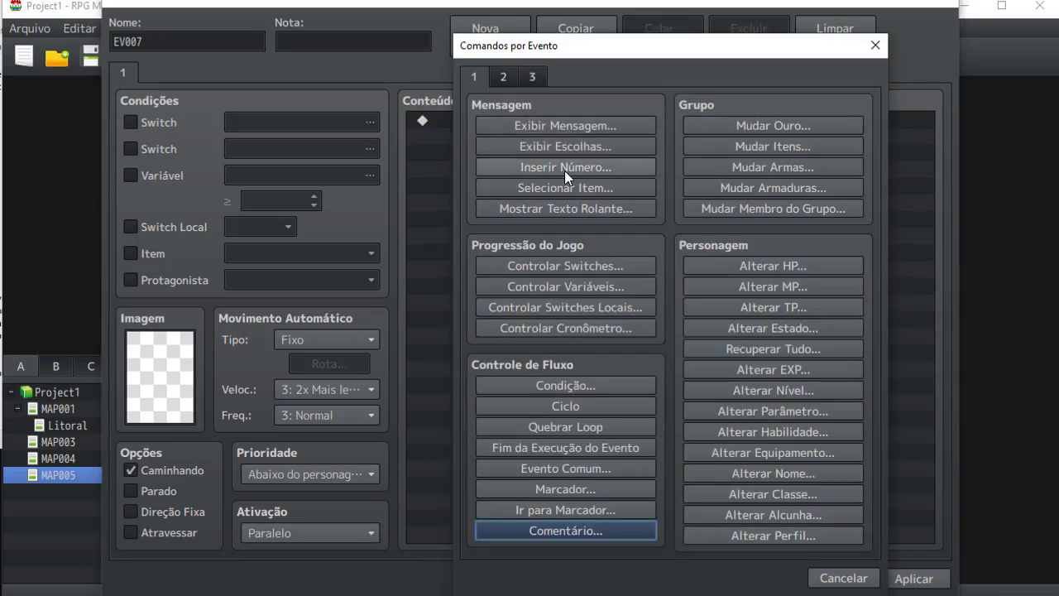
left_click(504, 76)
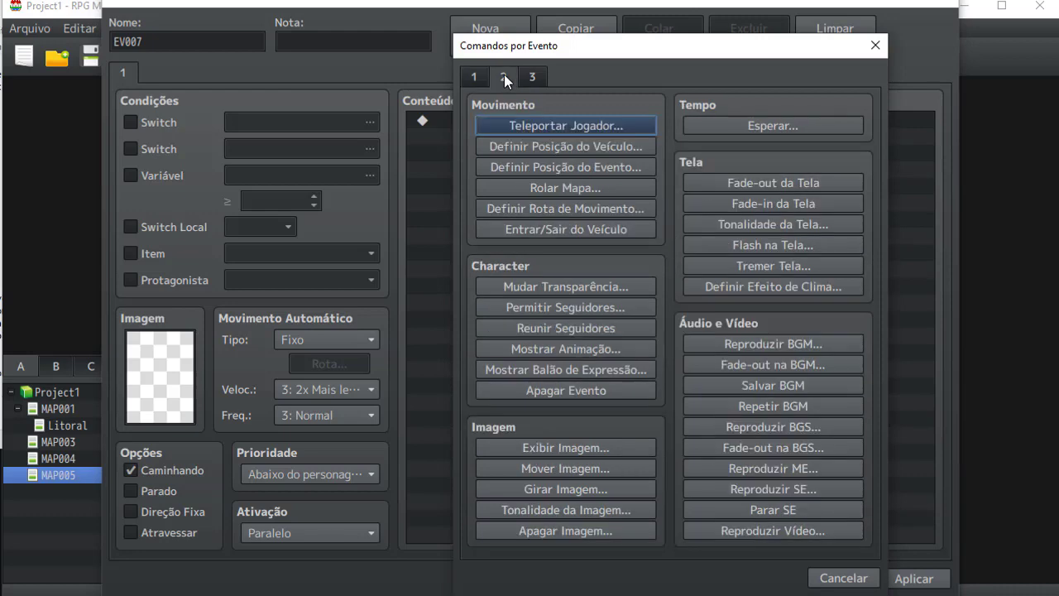
left_click(571, 446)
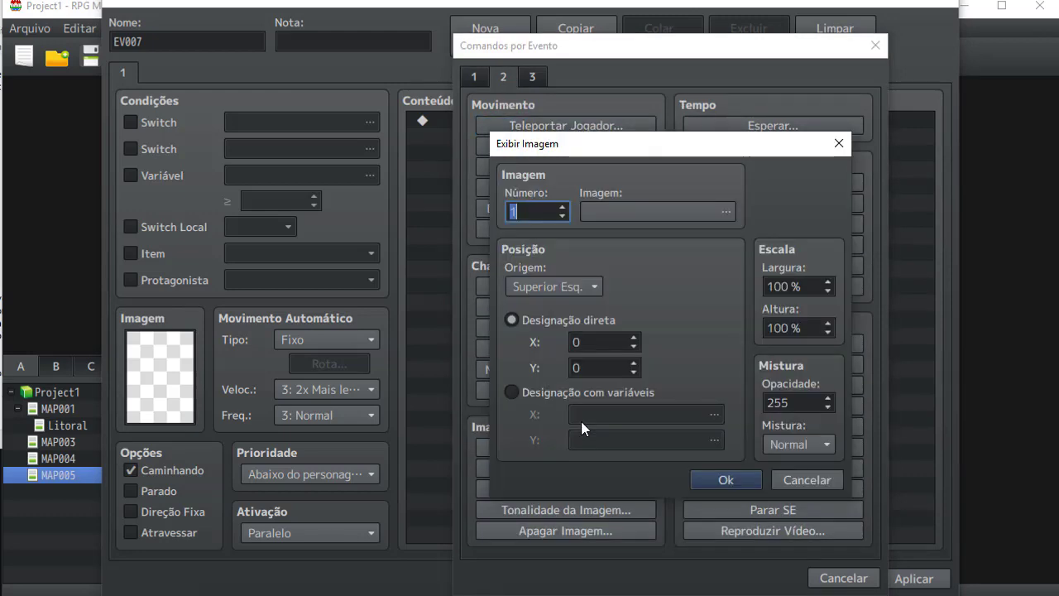
left_click(616, 212)
left_click(436, 173)
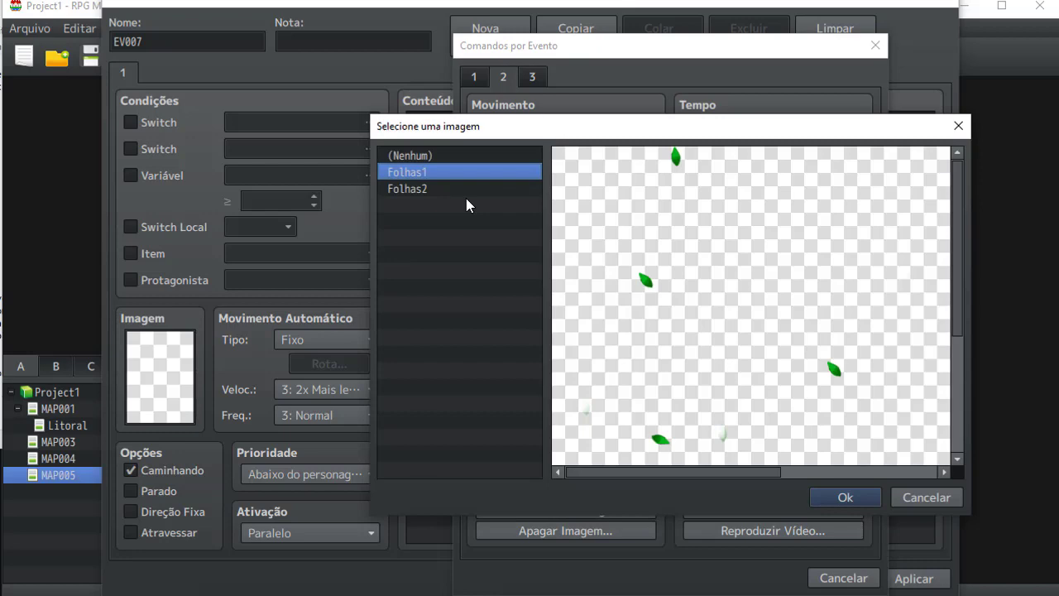
left_click(845, 496)
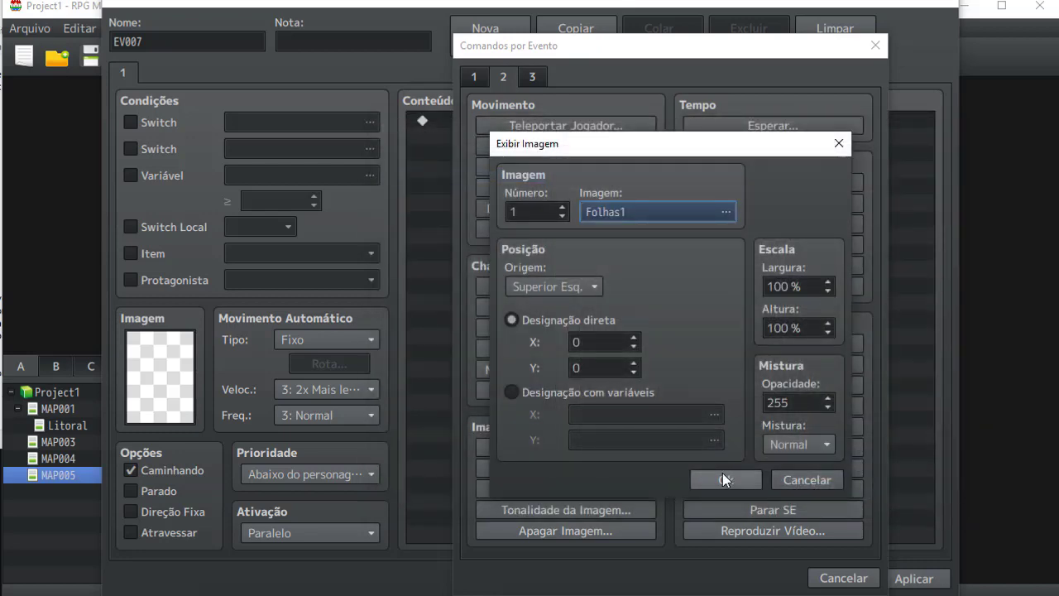
left_click(579, 343)
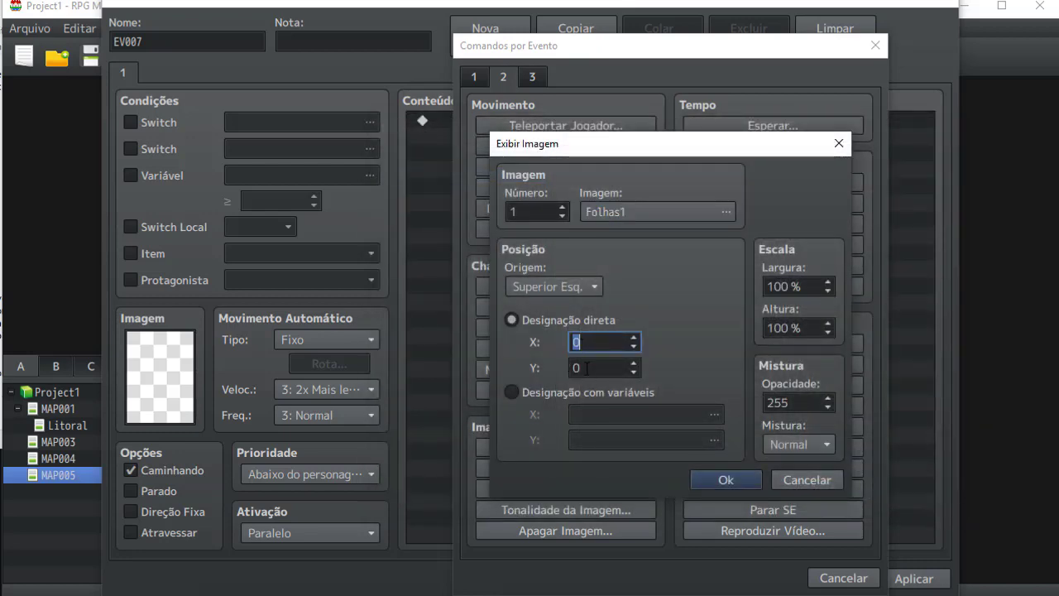
left_click(586, 368)
left_click(587, 342)
left_click(586, 367)
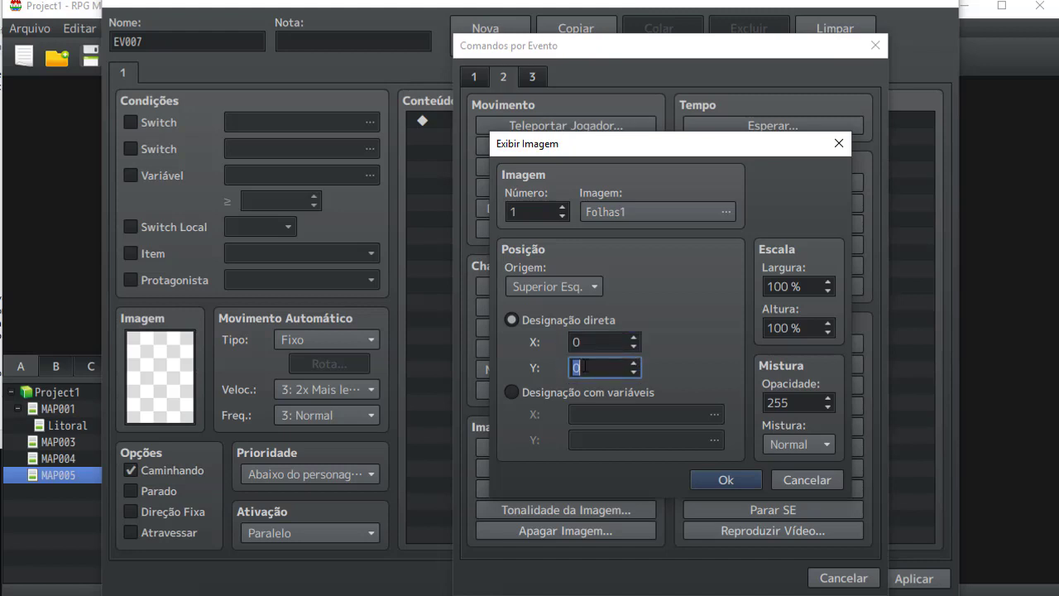
left_click(585, 348)
left_click(589, 362)
left_click(588, 342)
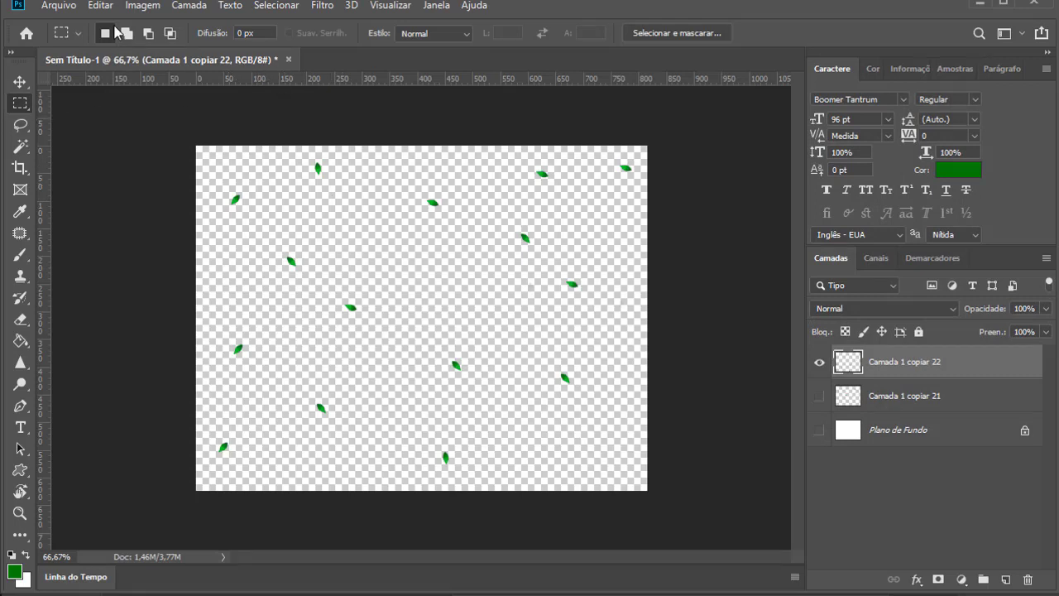
Switch to Photoshop, hide the Camada 1 copiar 22 leaf layer, and show and select the Plano de Fundo layer
left_click(820, 364)
left_click(818, 430)
left_click(896, 429)
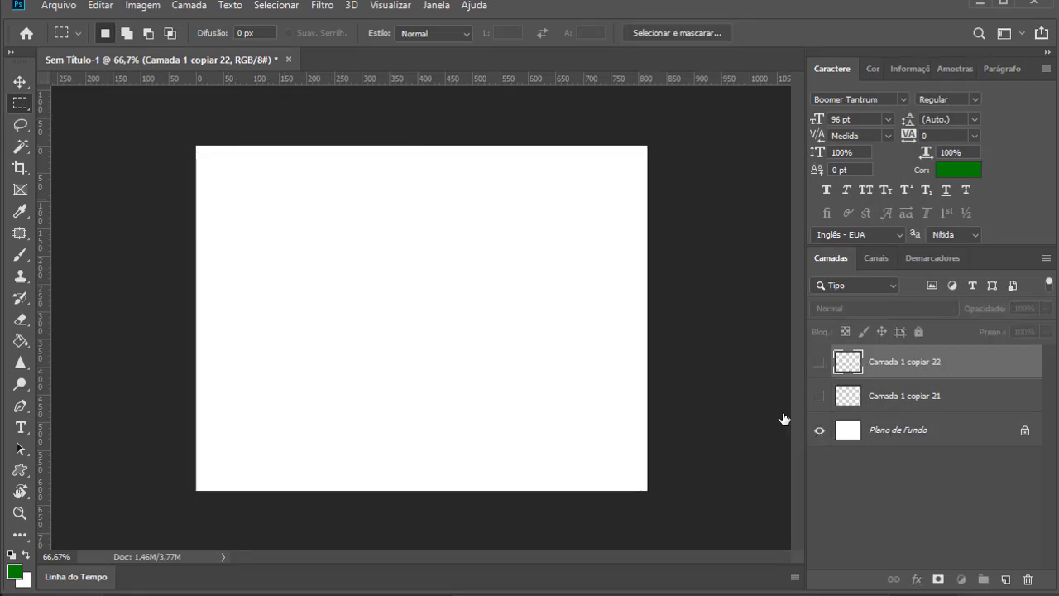
Draw a black-filled rectangle about 270 by 180 px near the middle of the canvas on a new layer
left_click_drag(328, 267, 479, 365)
key("ctrl+shift+alt+n")
key("ctrl+BackSpace")
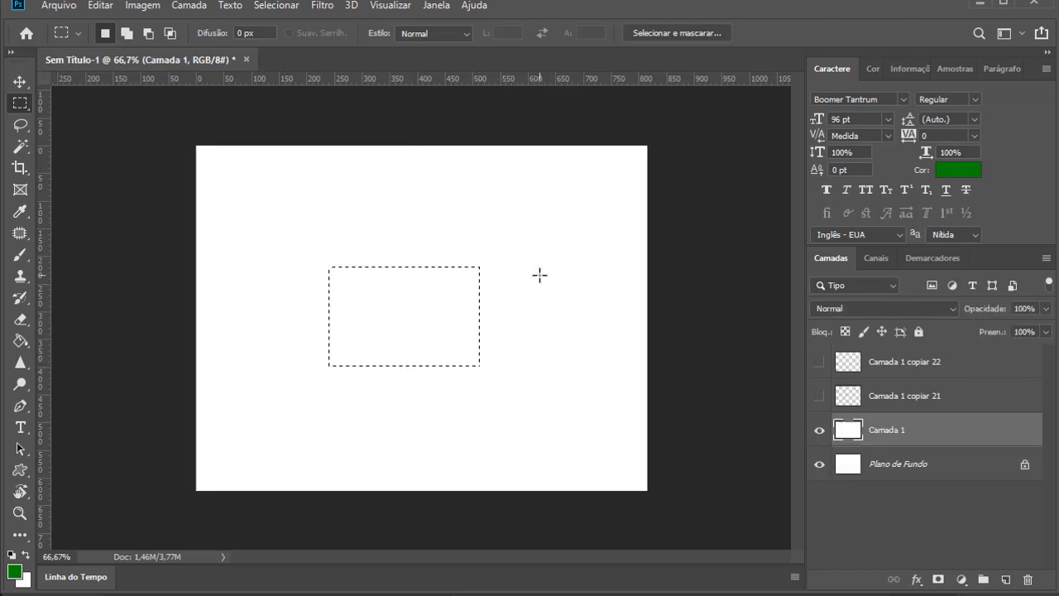
key("ctrl+i")
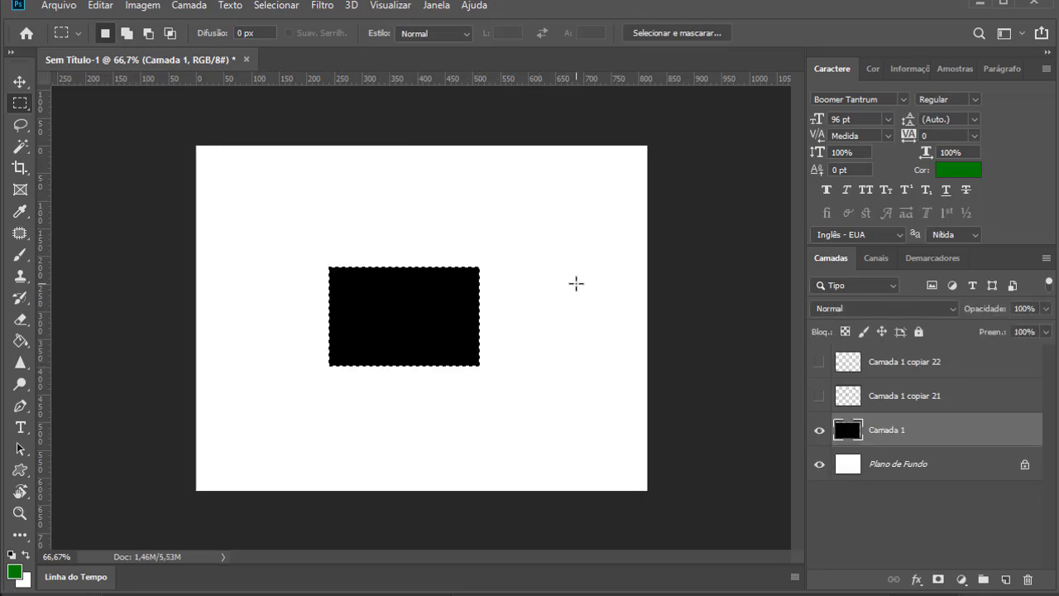
Lighten the black rectangle to grey with Hue/Saturation at a lightness of +60, and deselect it
key("ctrl+u")
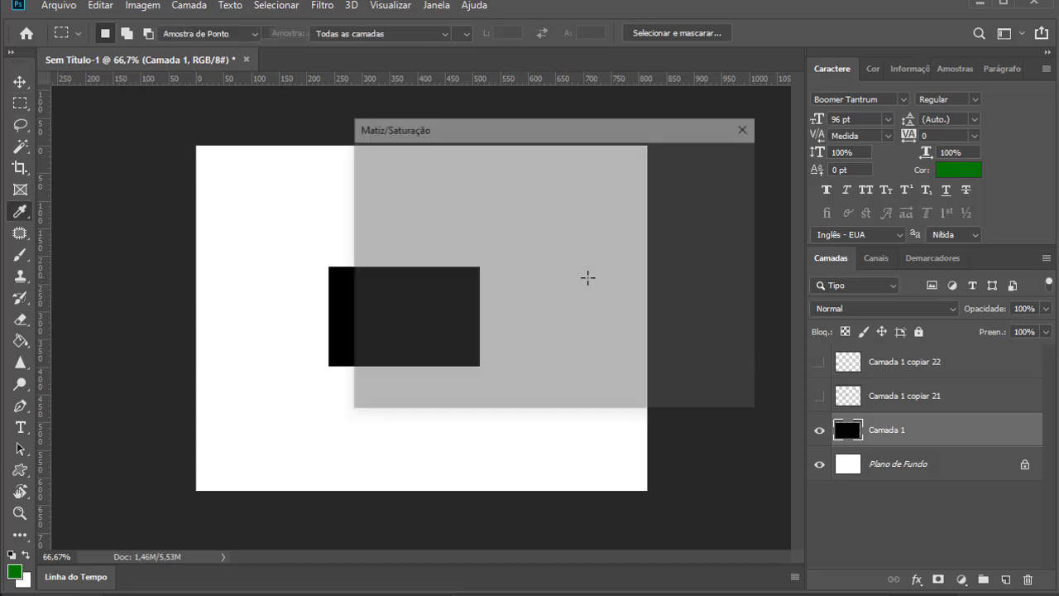
left_click_drag(511, 328, 562, 327)
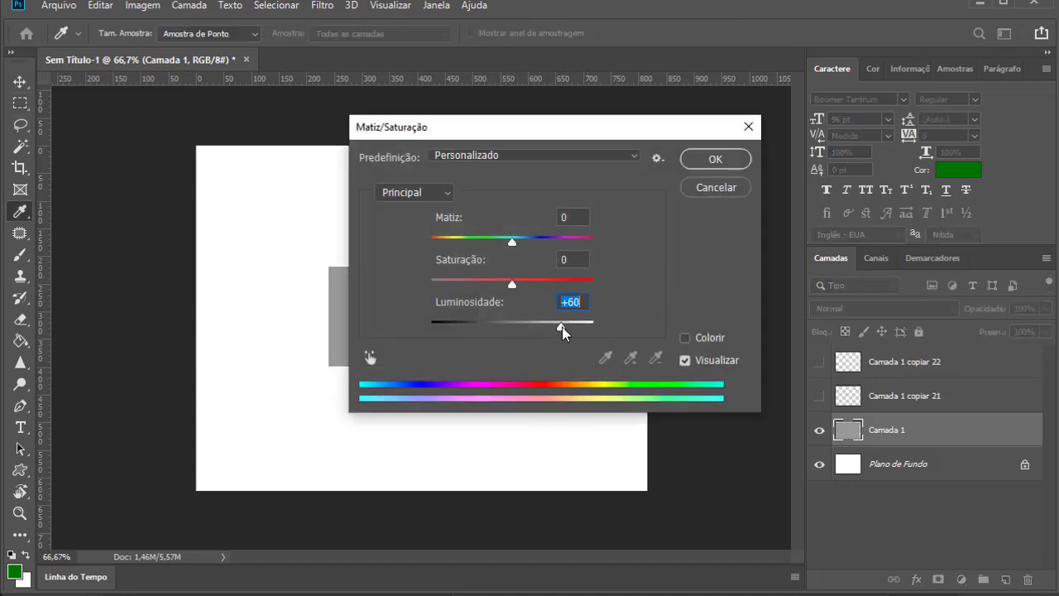
left_click(695, 161)
key("ctrl+1")
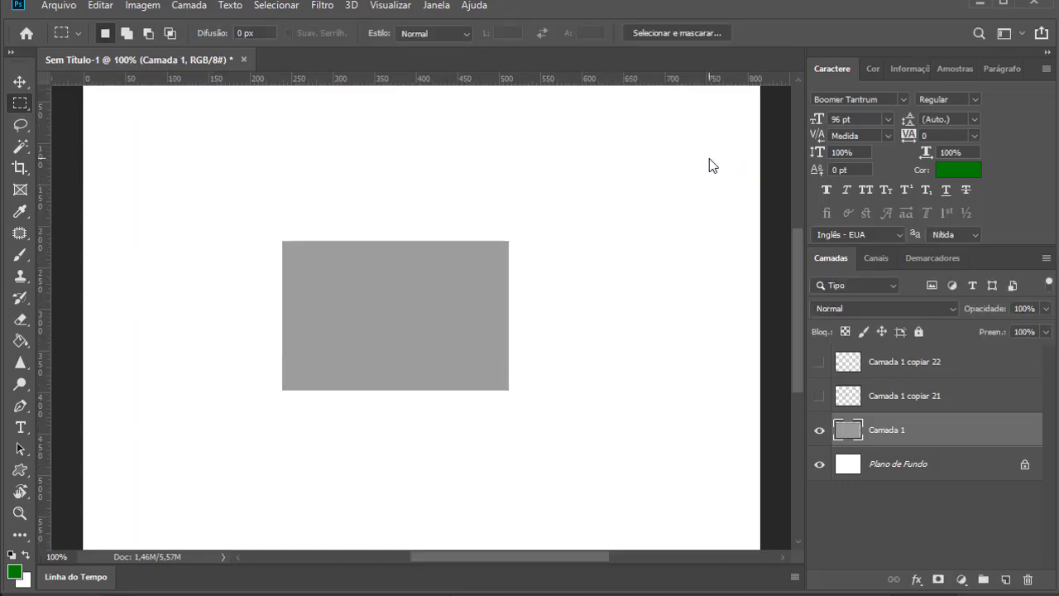
left_click_drag(281, 242, 412, 260)
left_click(298, 254)
left_click_drag(282, 241, 506, 248)
mouse_move(507, 238)
left_mouse_down()
mouse_move(508, 279)
mouse_move(513, 253)
left_mouse_up()
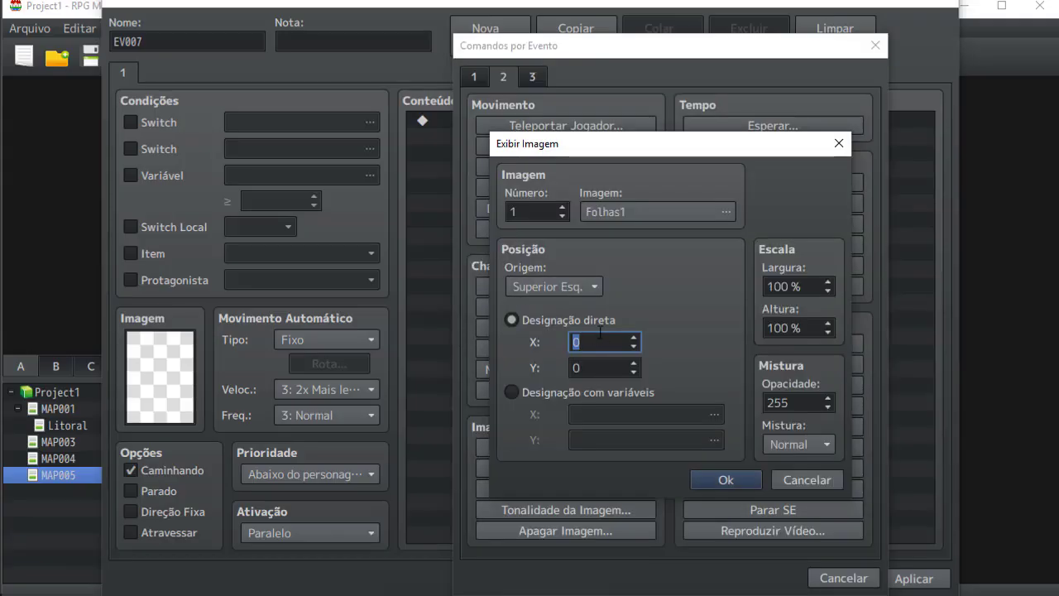
left_click(595, 339)
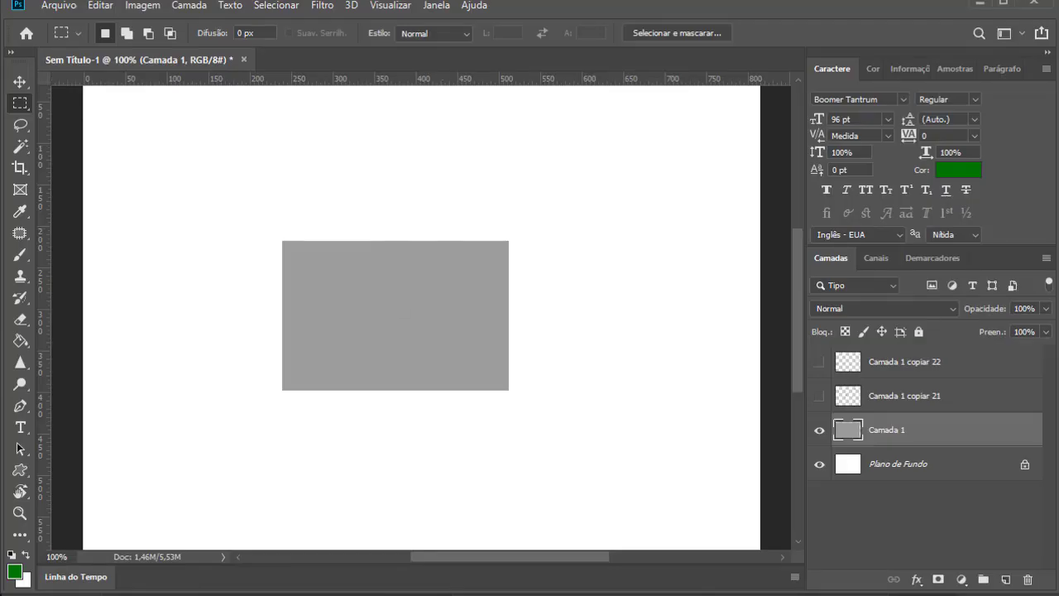
Duplicate the grey rectangle and colorize the copy green with hue 109, saturation 68 and lightness +21
key("v")
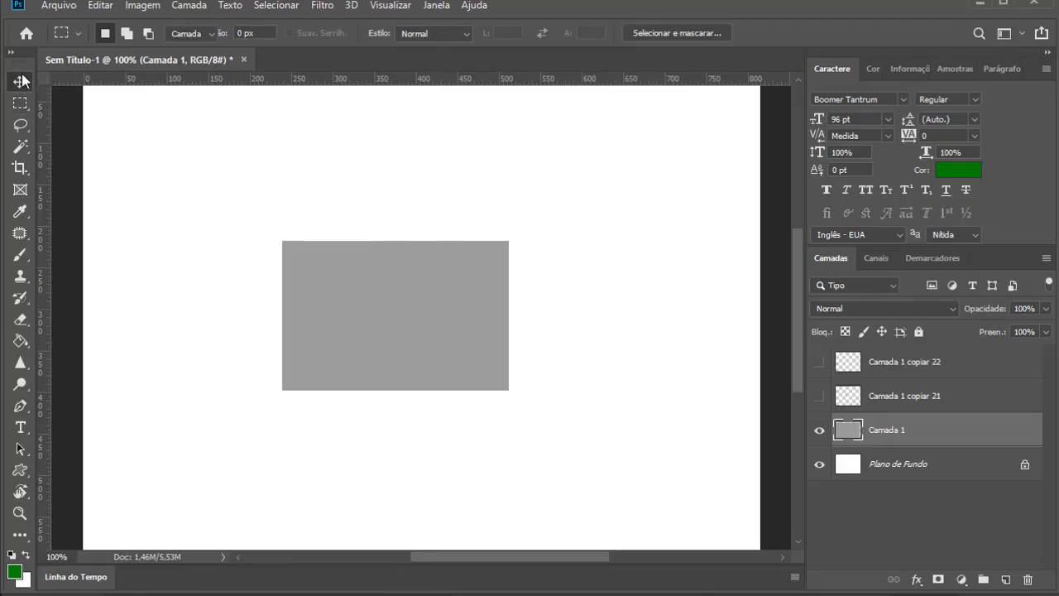
left_click_drag(505, 215, 588, 123, "alt")
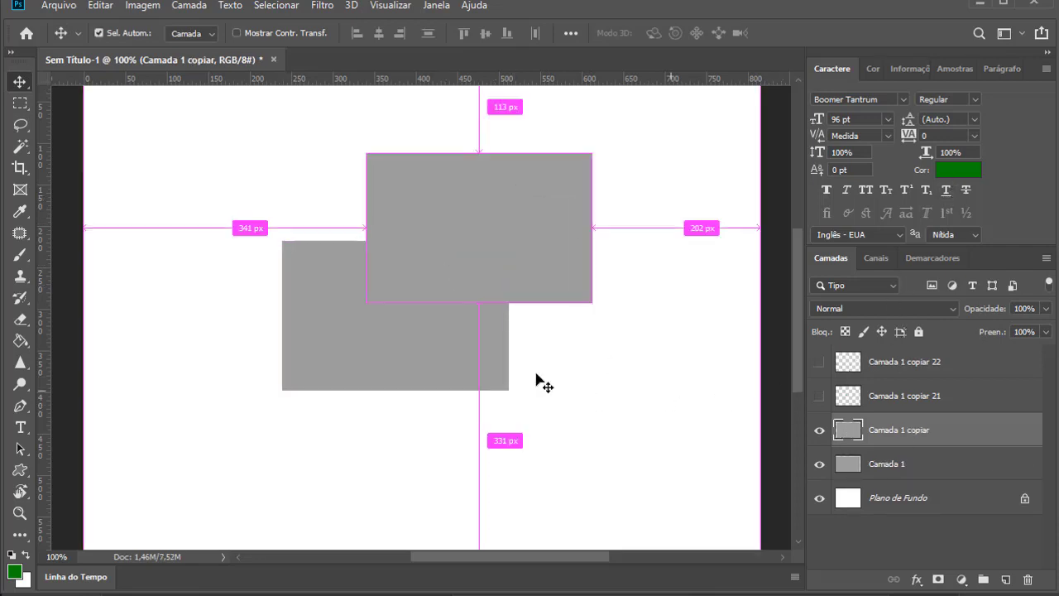
key("ctrl+u")
left_click(685, 337)
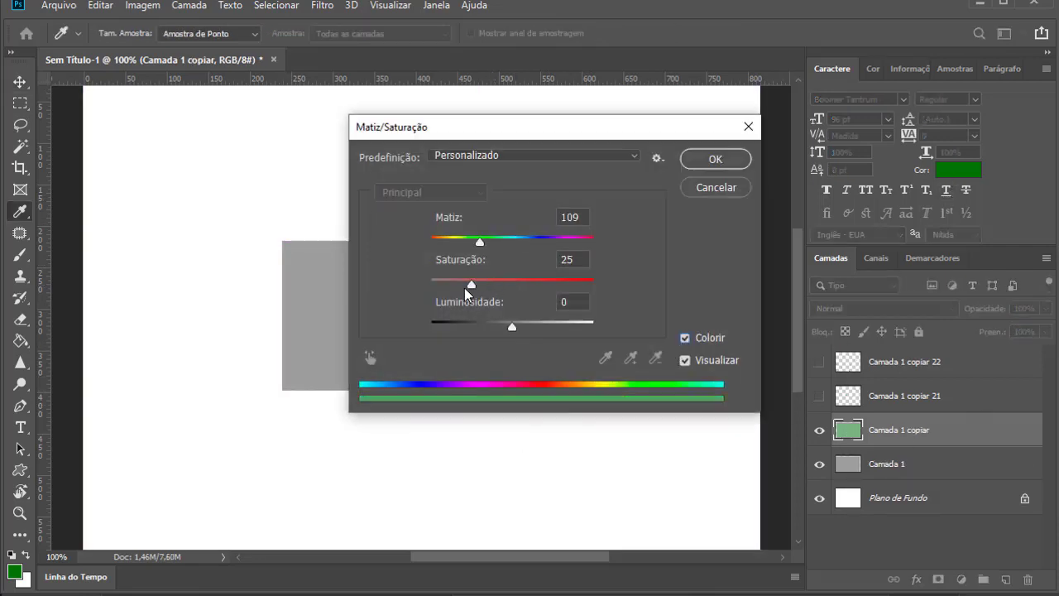
left_click_drag(472, 285, 541, 284)
left_click_drag(512, 325, 530, 325)
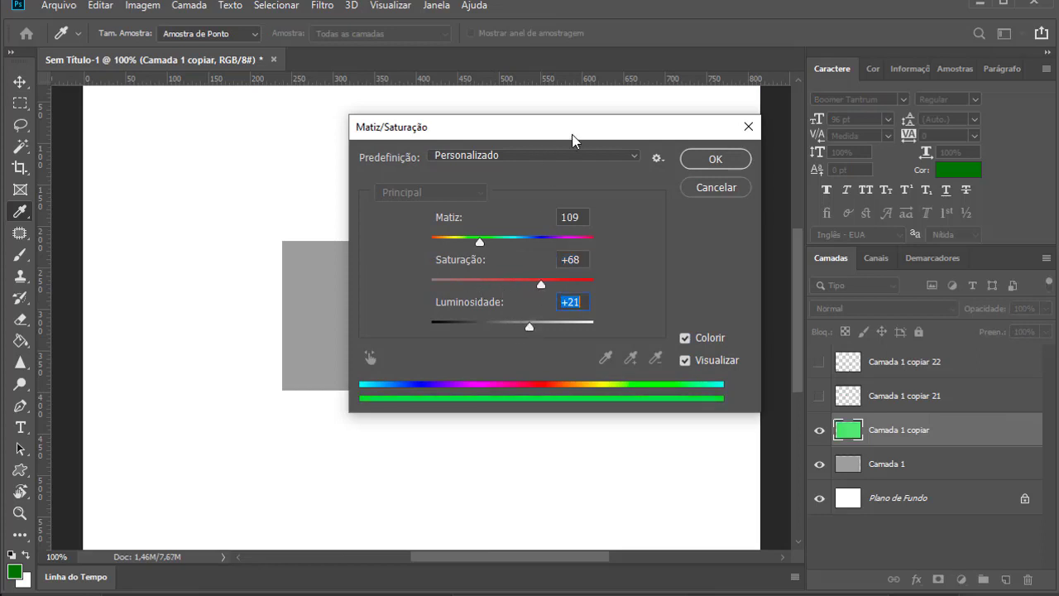
left_click_drag(574, 133, 733, 132)
left_click(865, 154)
Align the green rectangle over the grey one, slide it to the grey one's right edge, and return it on top
left_click_drag(447, 282, 407, 320, "ctrl")
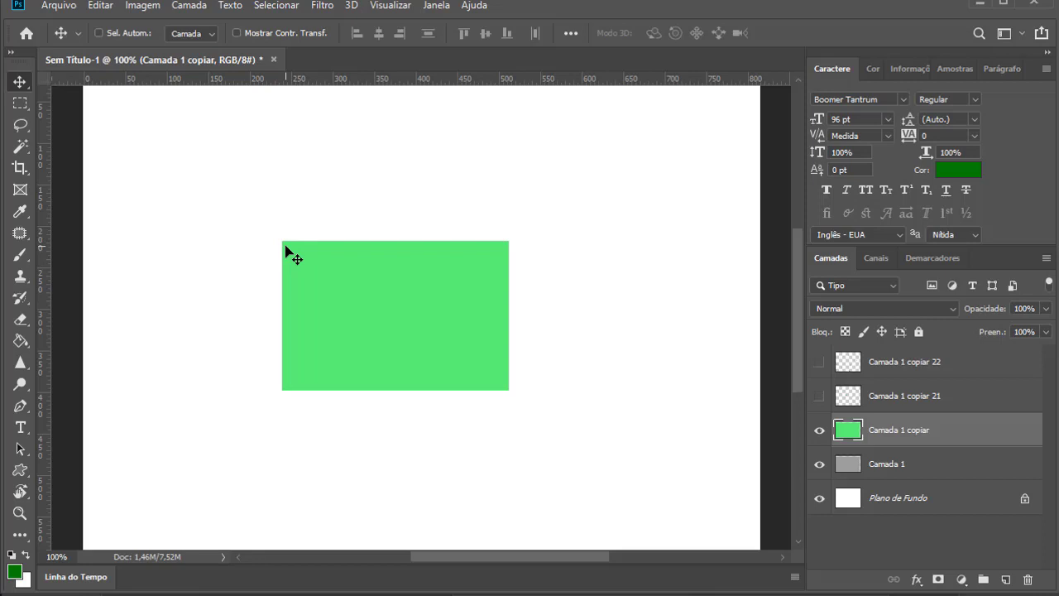
left_click_drag(285, 246, 517, 246)
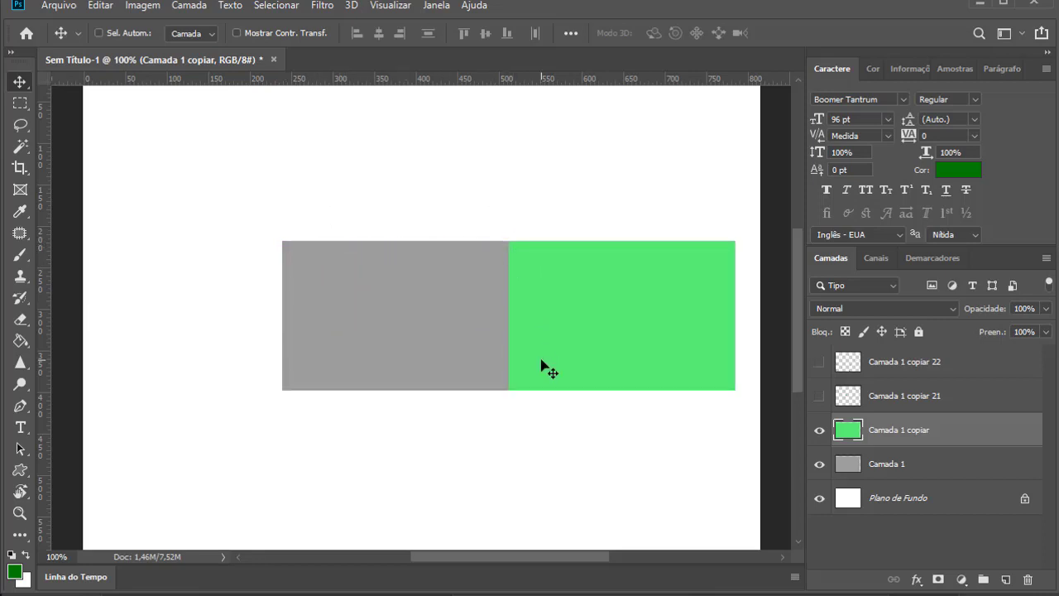
left_click_drag(596, 263, 367, 266)
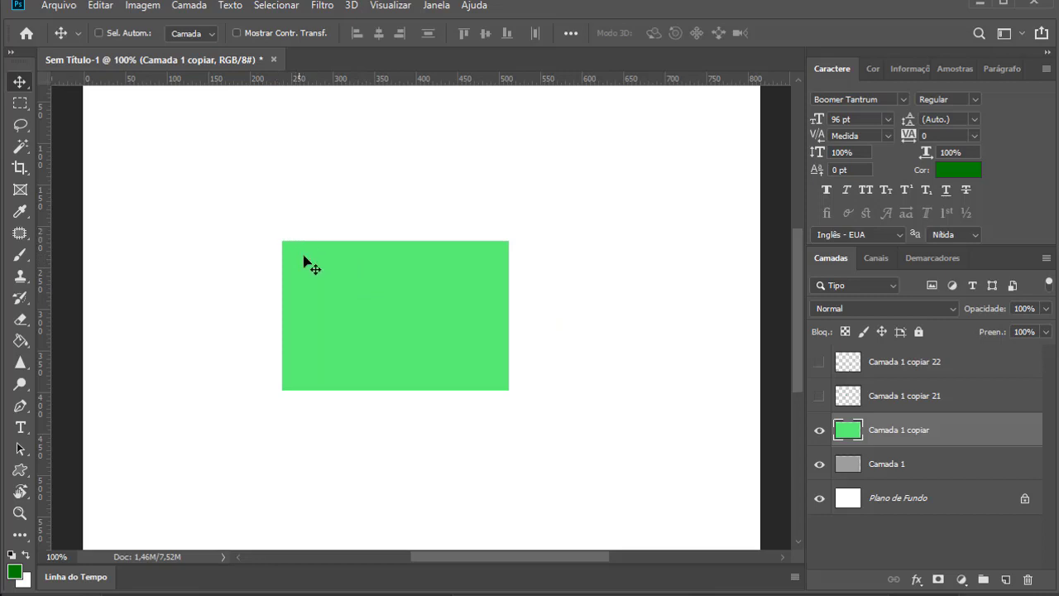
Duplicate the green rectangle into a two-by-two block whose lower-right quarter covers the grey rectangle
left_click_drag(312, 270, 312, 412)
left_click_drag(461, 480, 456, 328)
left_click_drag(464, 376, 426, 349)
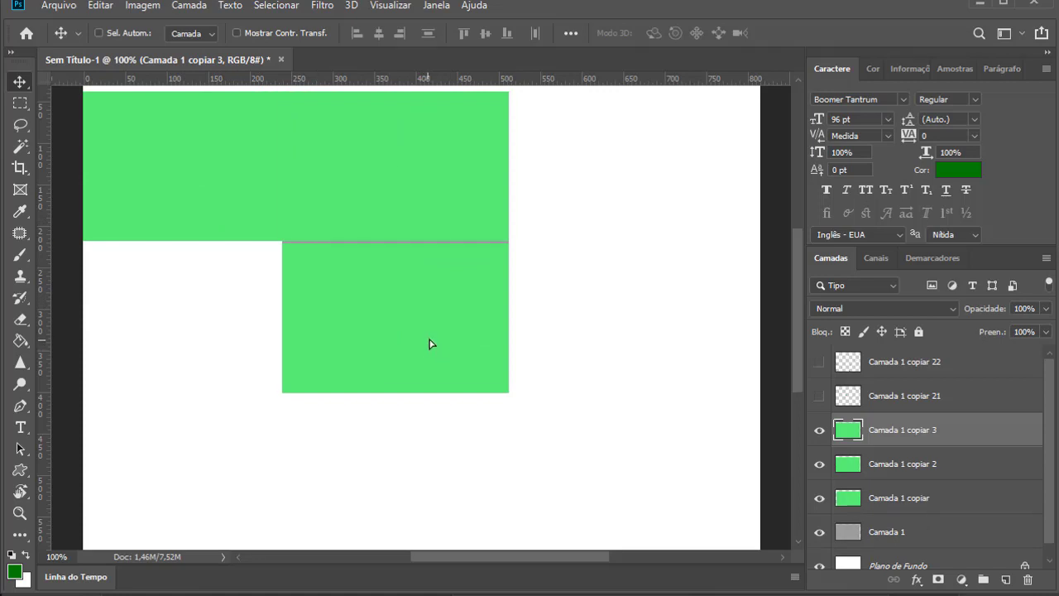
left_click_drag(455, 312, 230, 310, "alt")
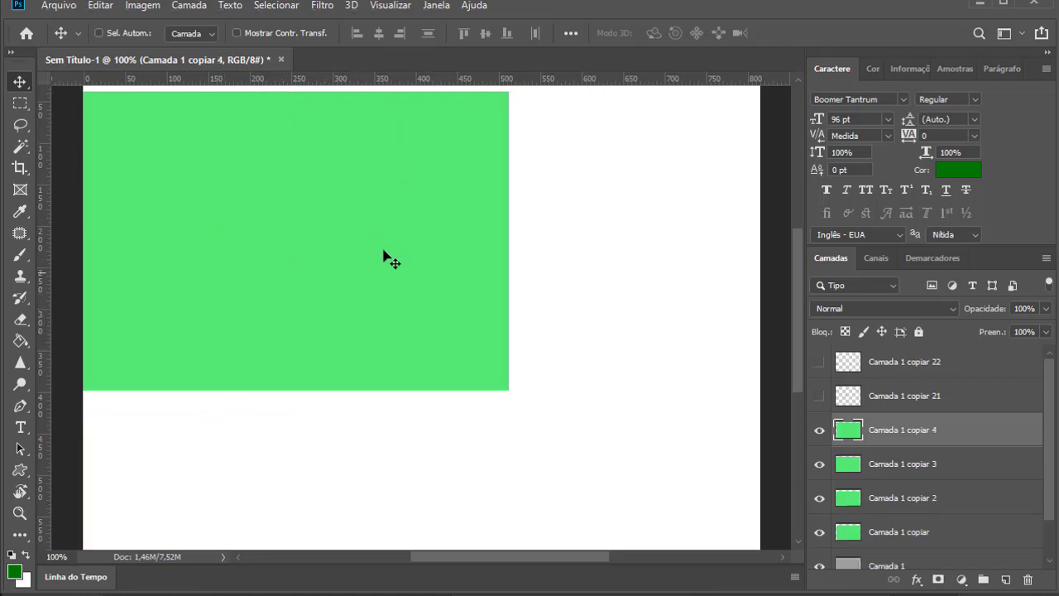
Select the four green rectangle layers and lower their opacity to about 59%
left_click(900, 532, "shift")
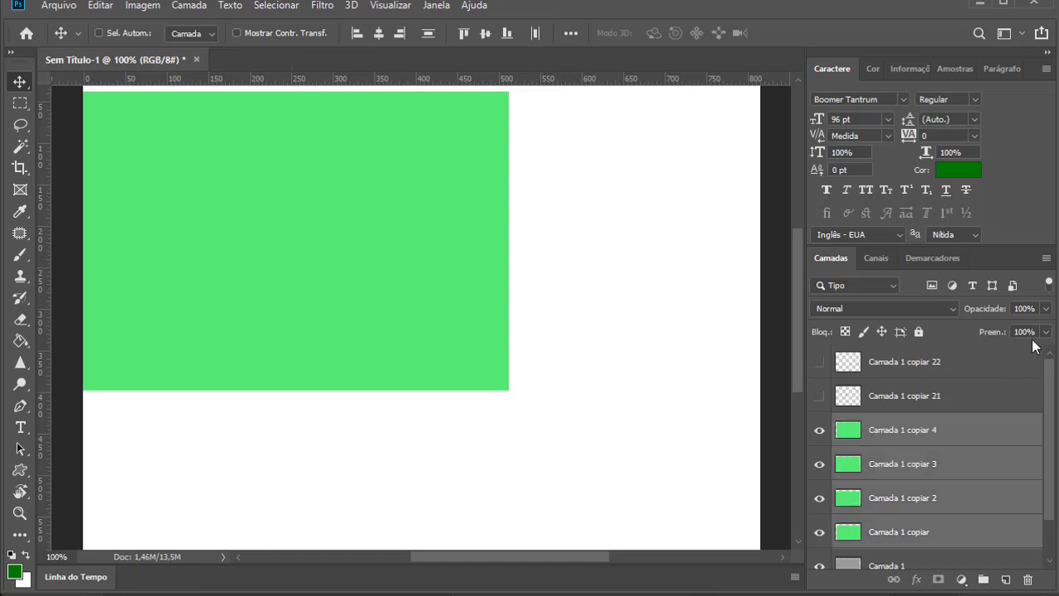
left_click(1046, 309)
left_click_drag(1046, 310, 1009, 332)
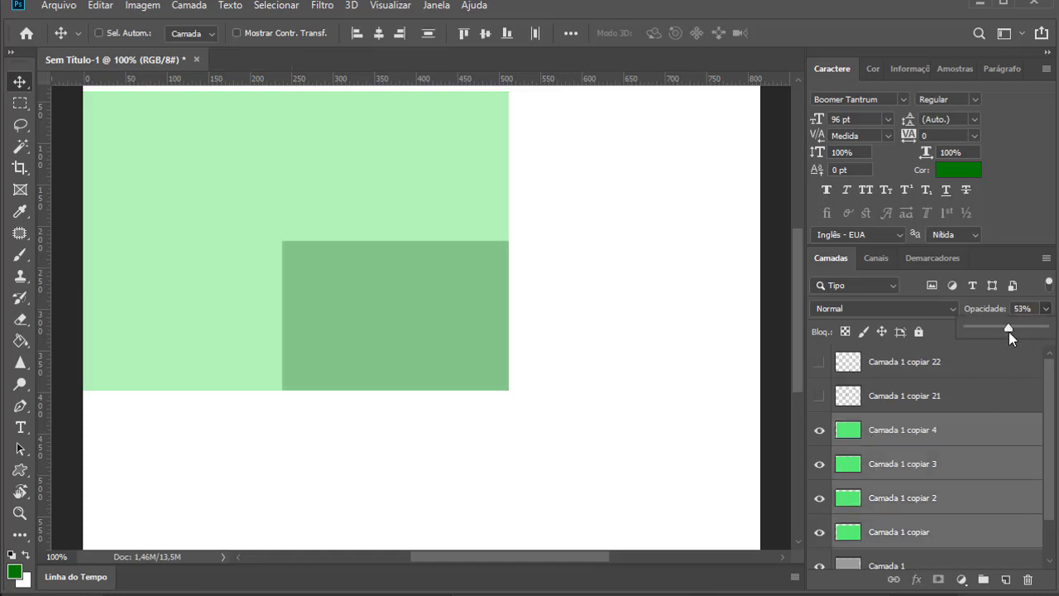
Move the green block so its upper-left quarter covers the grey rectangle, shift it again, and delete the four green layers
left_click(156, 175)
left_click_drag(158, 176, 436, 332)
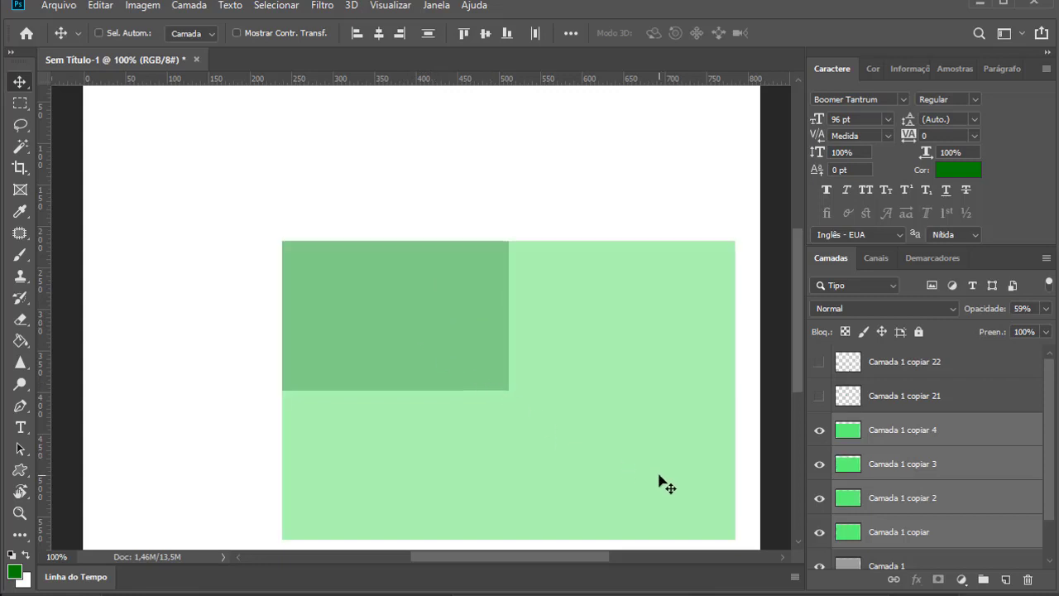
left_click_drag(666, 488, 579, 425)
key("Delete")
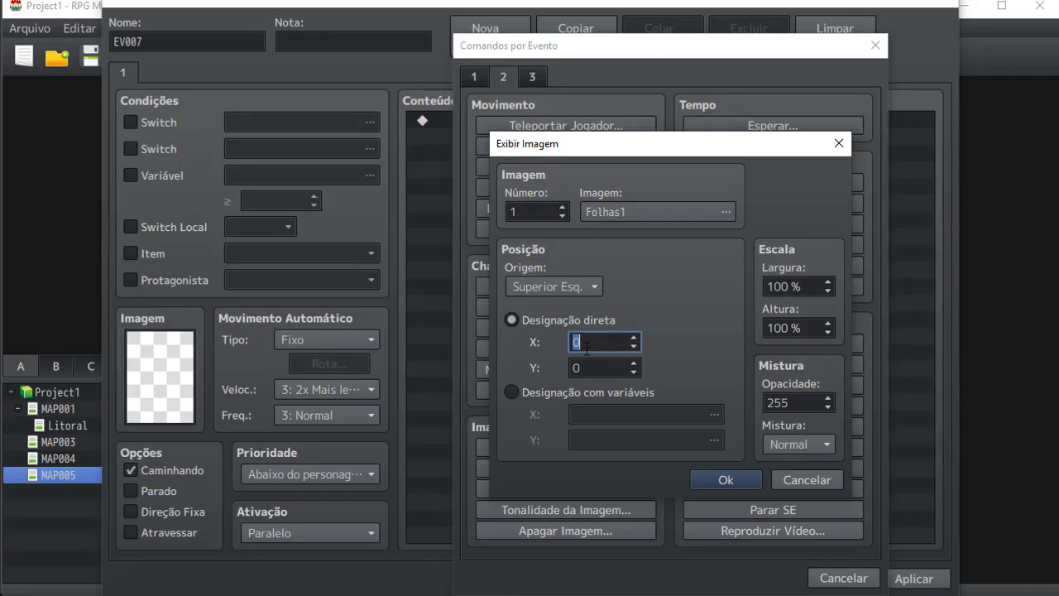
Switch back to RPG Maker MV and add the Folhas1 Exibir Imagem command with direct position X 0, Y 0
left_click(589, 375)
left_click(593, 345)
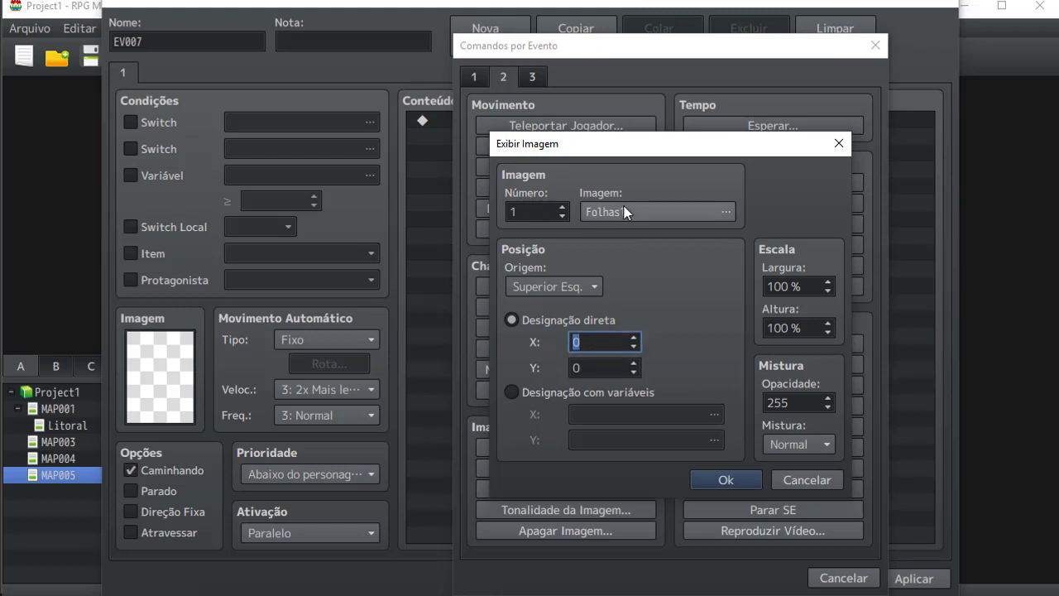
left_click(592, 367)
left_click(593, 341)
left_click(592, 364)
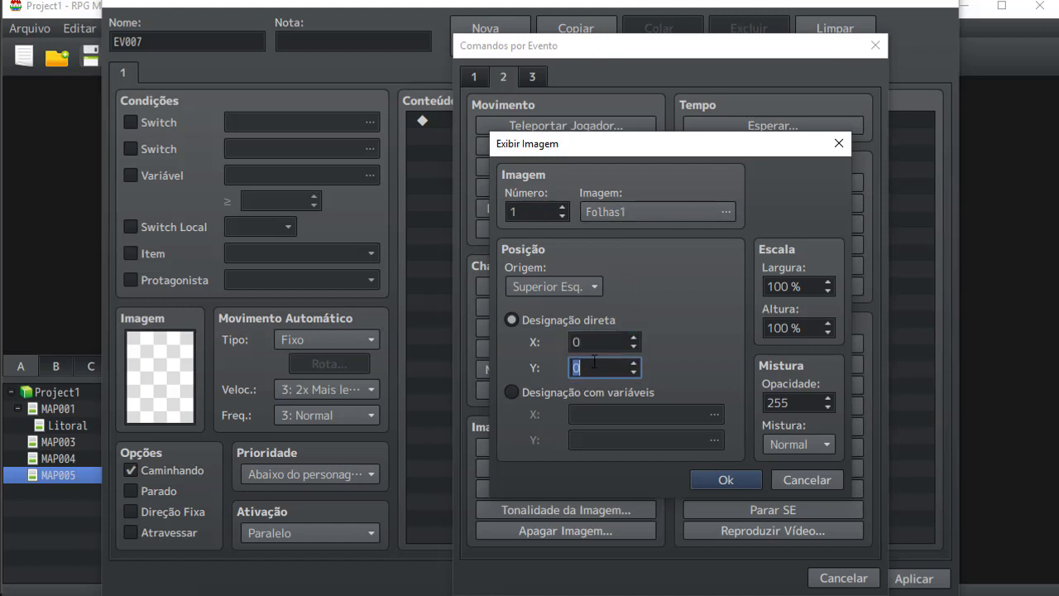
left_click(593, 341)
left_click(591, 364)
left_click(730, 479)
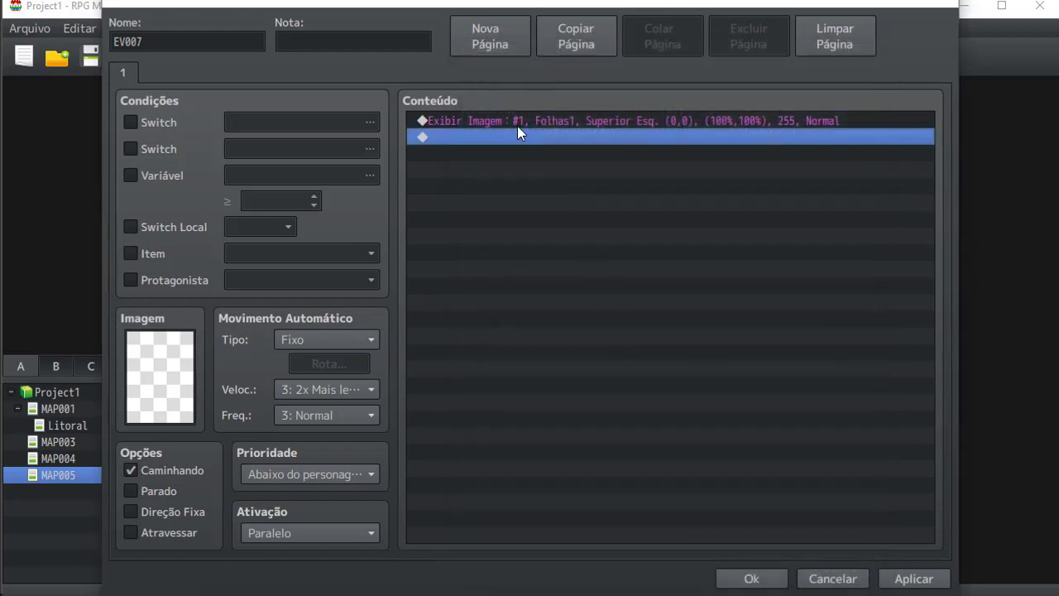
Add an Exibir Imagem command for picture number 2 using Folhas1 at direct position X 0, Y -624
left_click(517, 124)
double_click(503, 137)
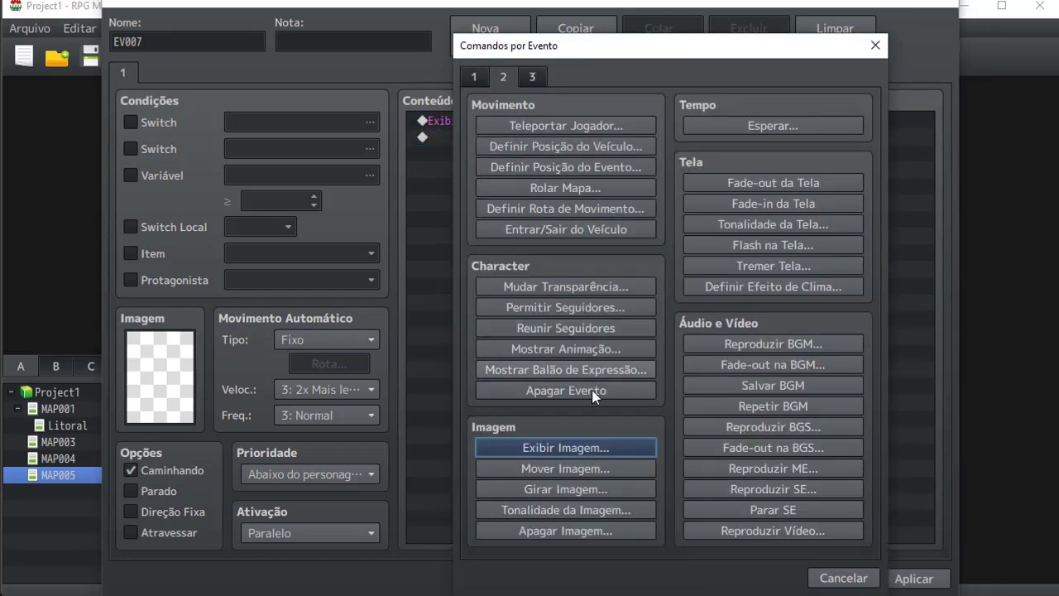
left_click(588, 448)
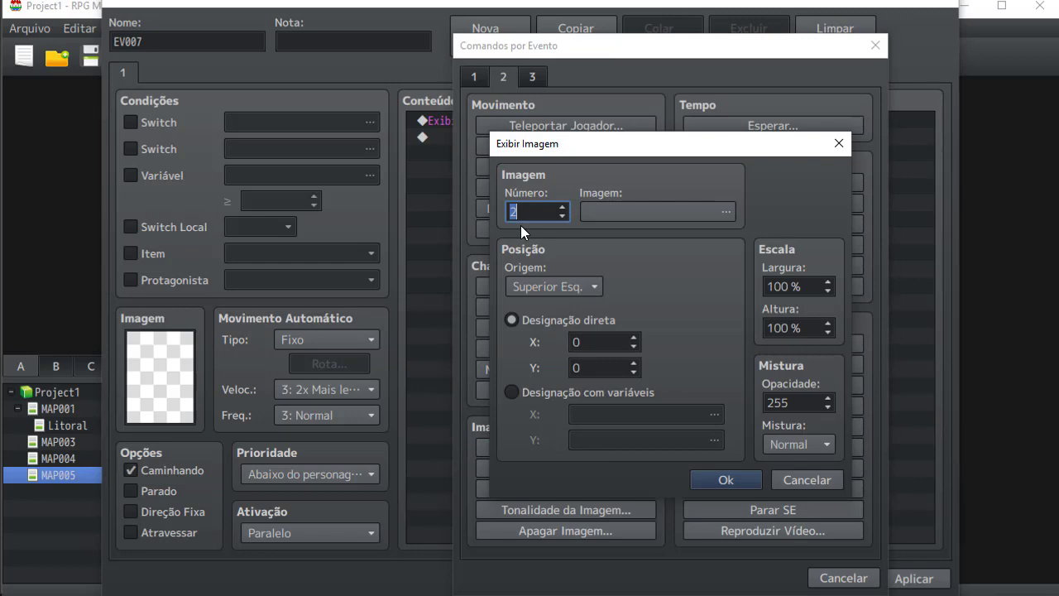
left_click(610, 212)
left_click(438, 173)
left_click(843, 505)
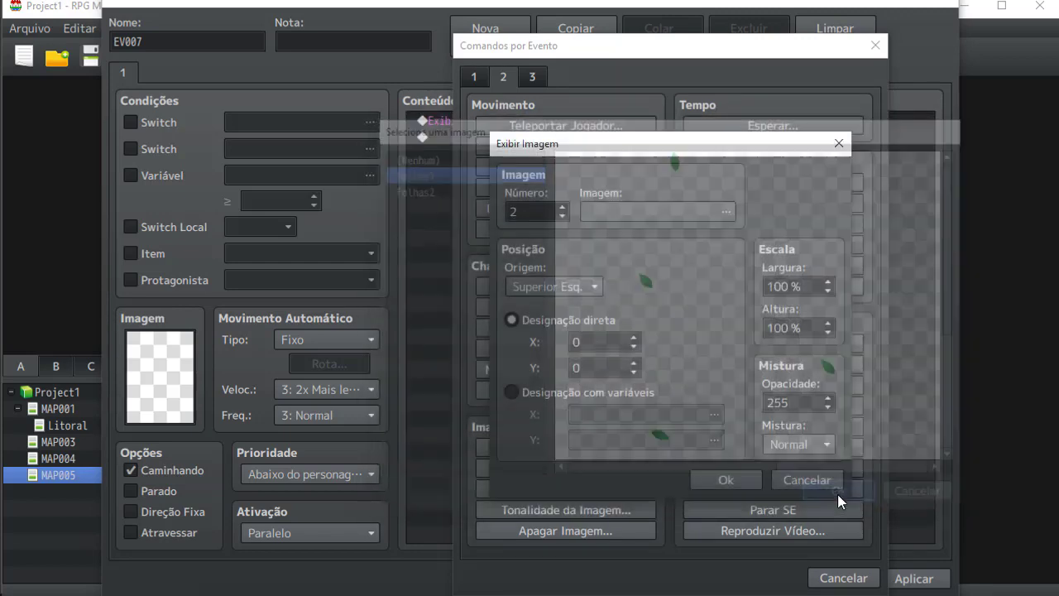
double_click(598, 369)
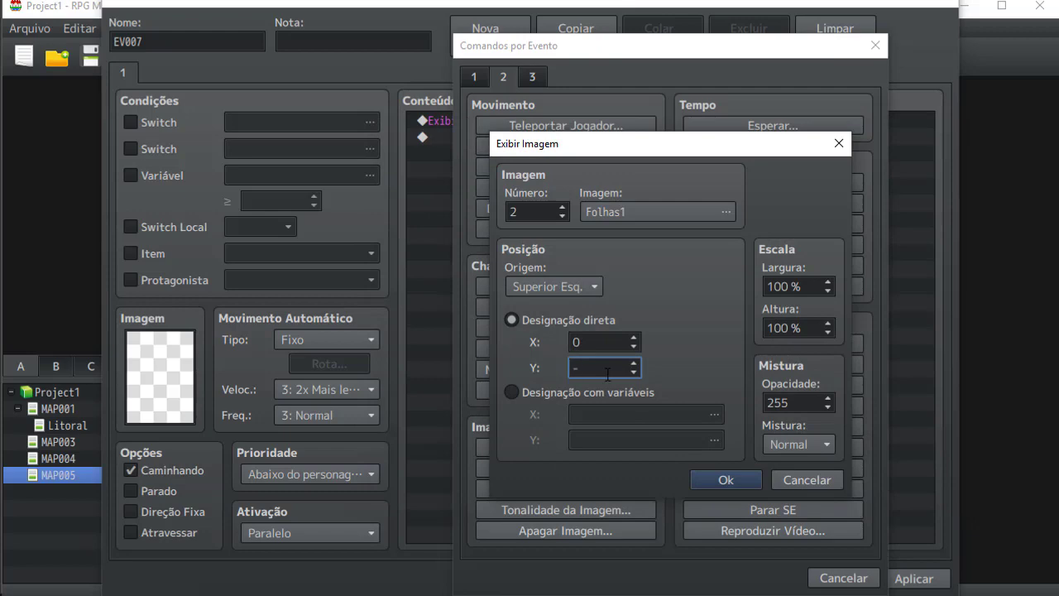
type("-624")
left_click(726, 484)
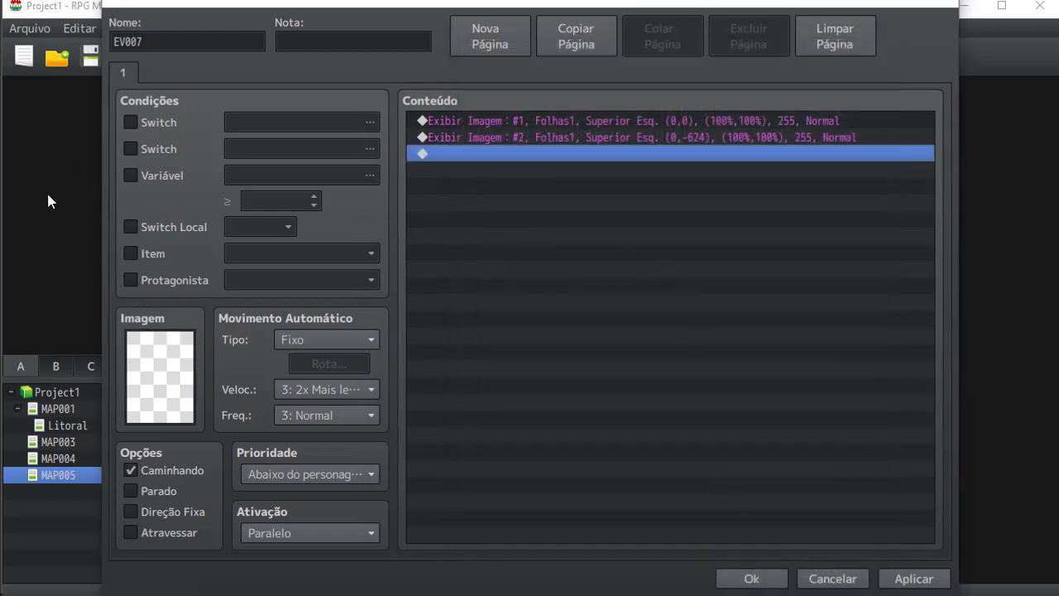
Add an Exibir Imagem command for picture number 3 using Folhas1 at direct position X -816, Y -624
double_click(531, 153)
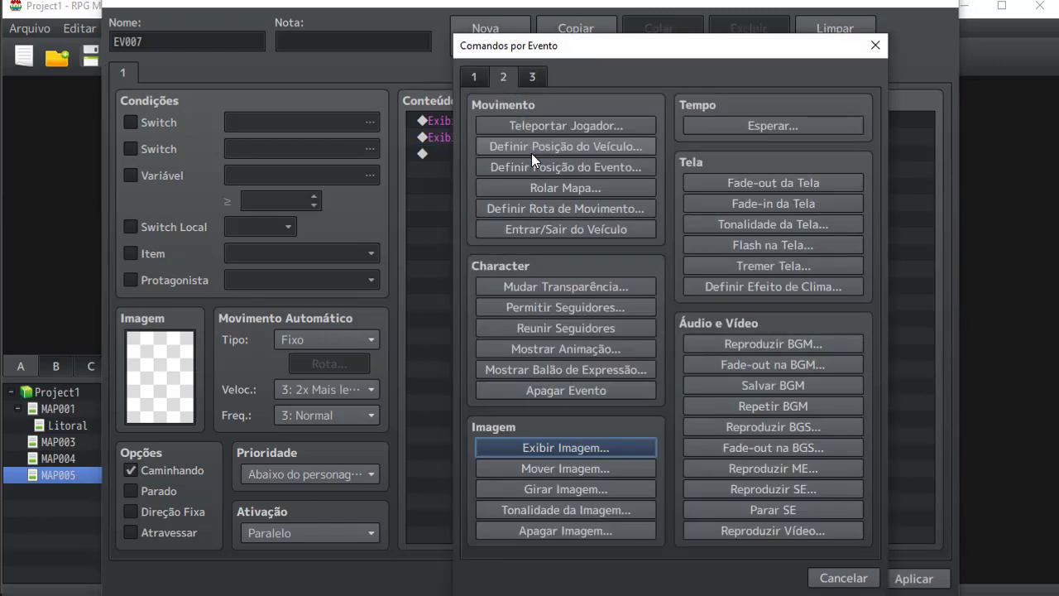
left_click(590, 439)
left_click(640, 213)
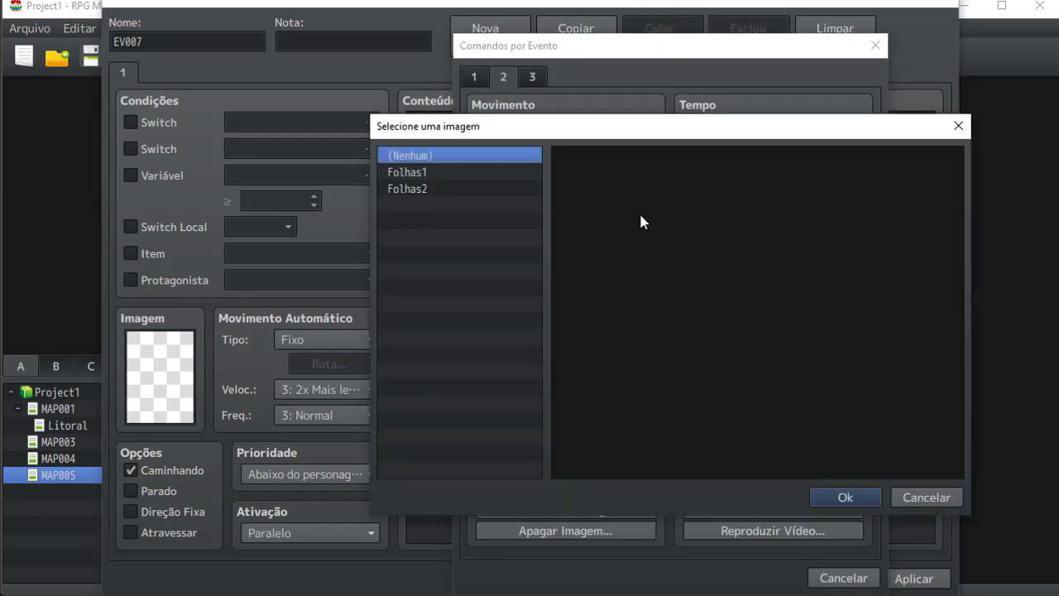
left_click(422, 172)
left_click(856, 500)
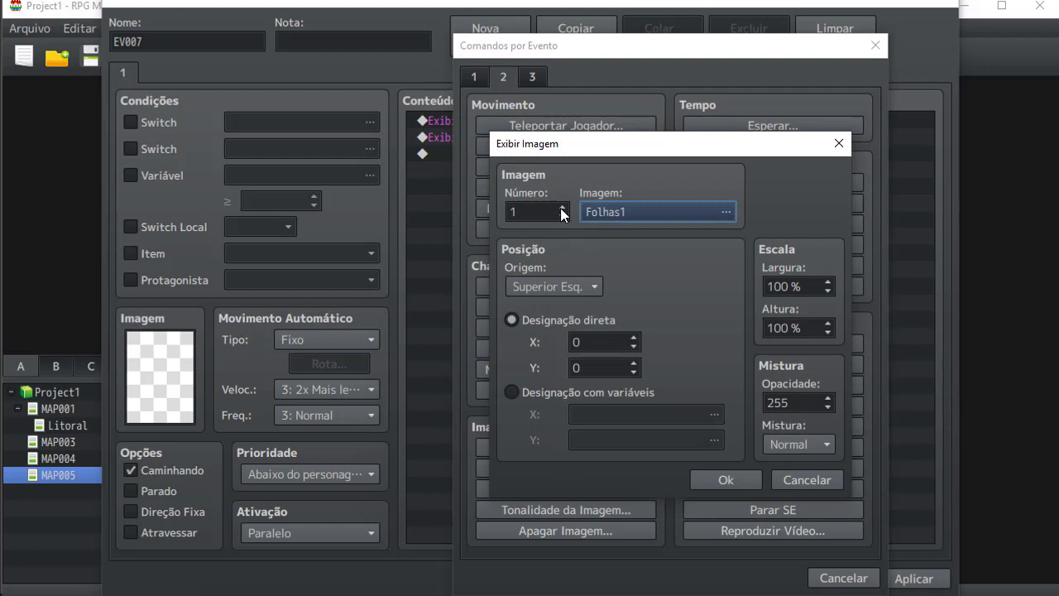
left_click(563, 208)
left_click(562, 208)
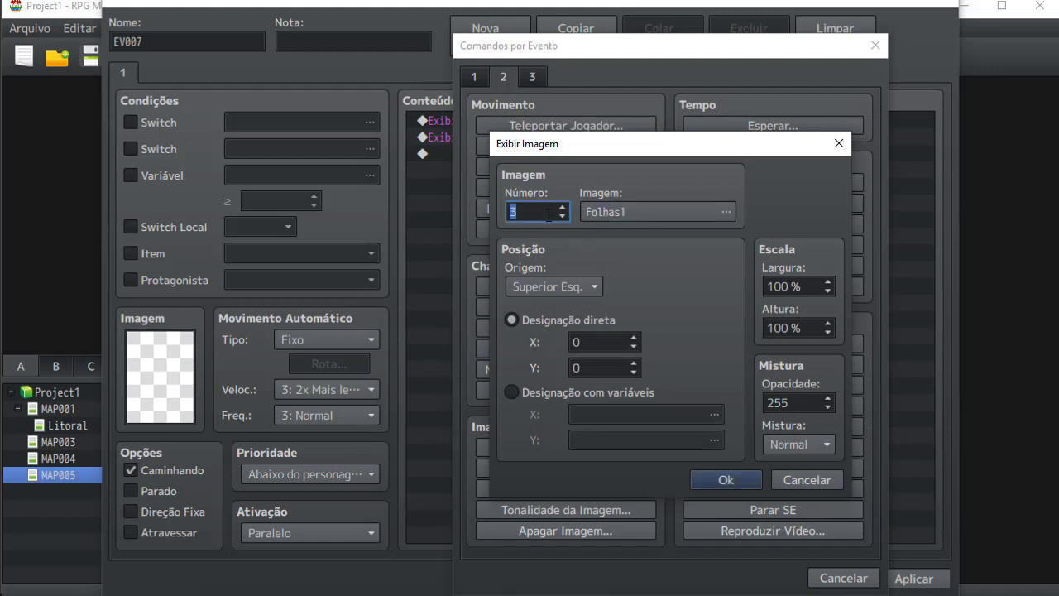
left_click(595, 341)
type("-815")
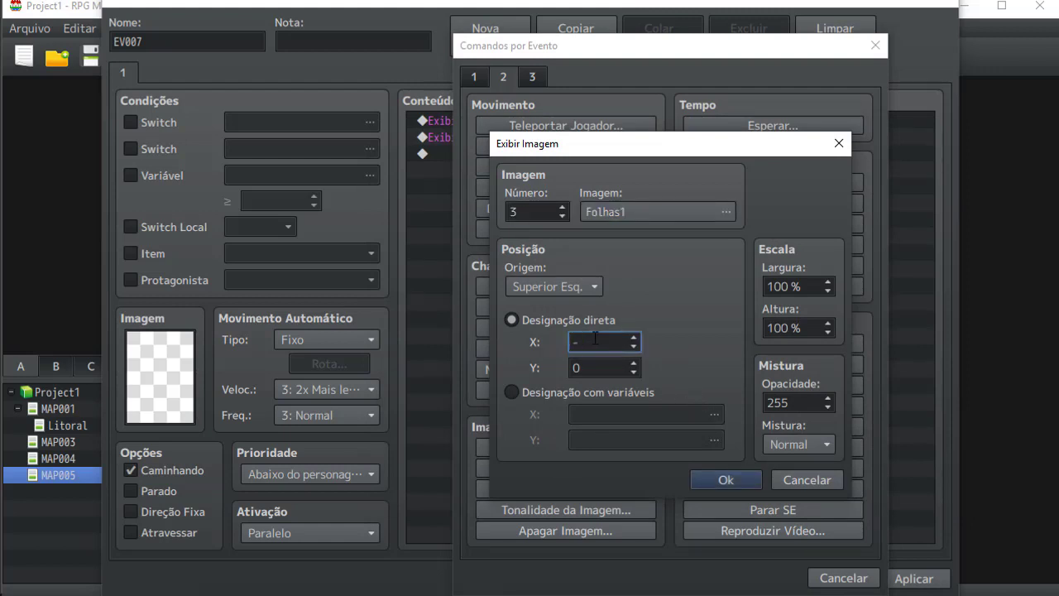
left_click(594, 364)
type("-624")
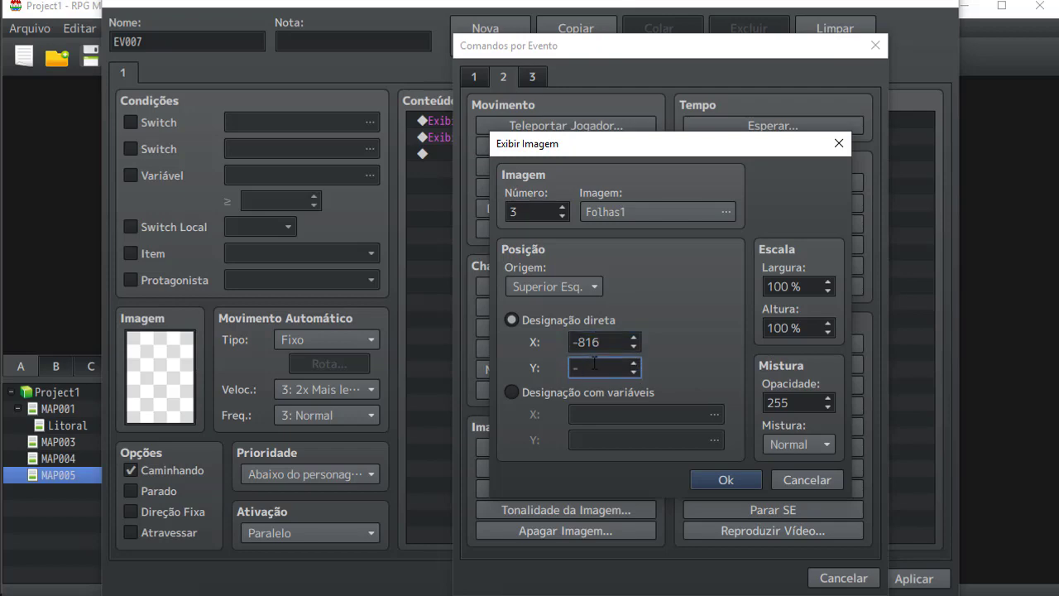
left_click(746, 482)
Add an Exibir Imagem command for picture number 4 using Folhas1 at direct position X -816, Y 0
double_click(506, 169)
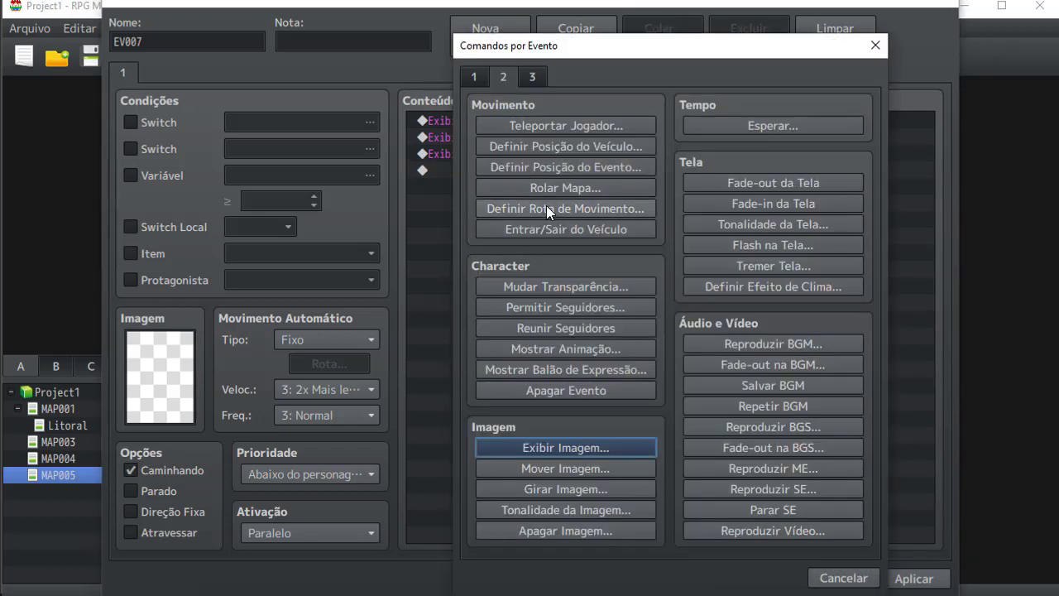
left_click(591, 440)
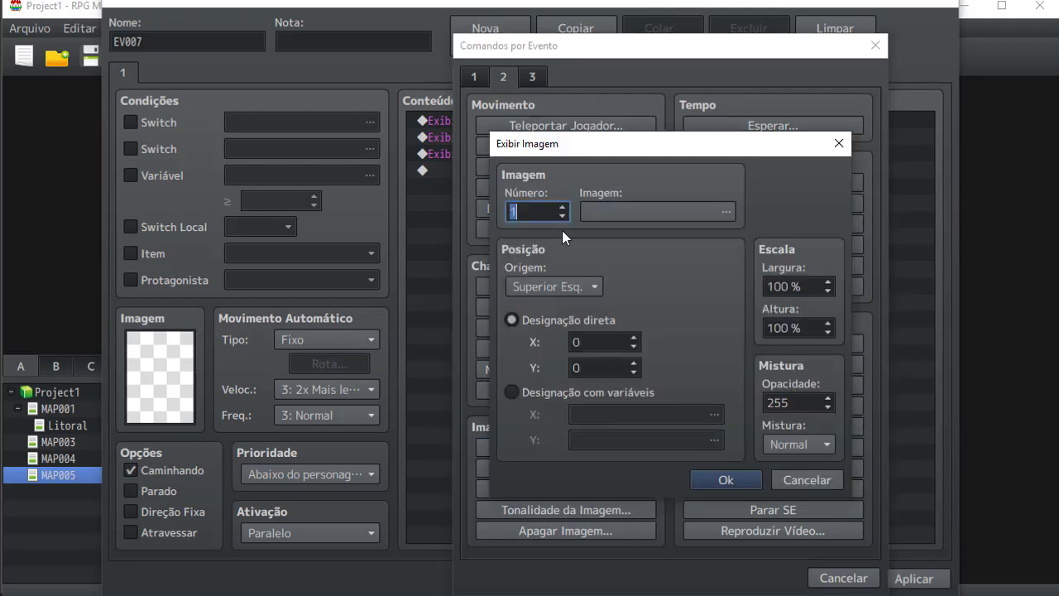
left_click(646, 212)
key("Down")
left_click(847, 497)
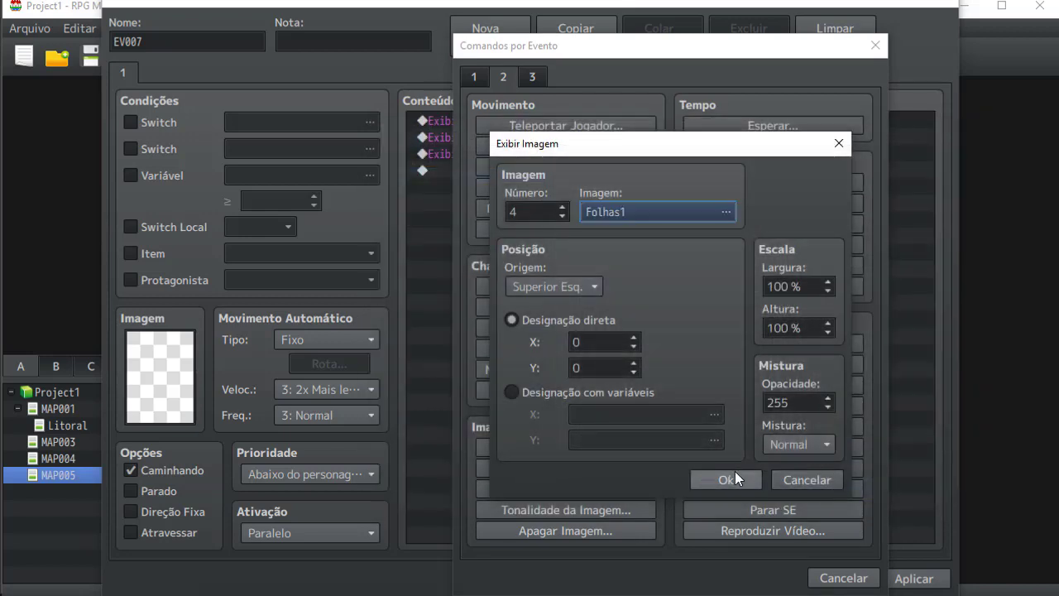
double_click(586, 341)
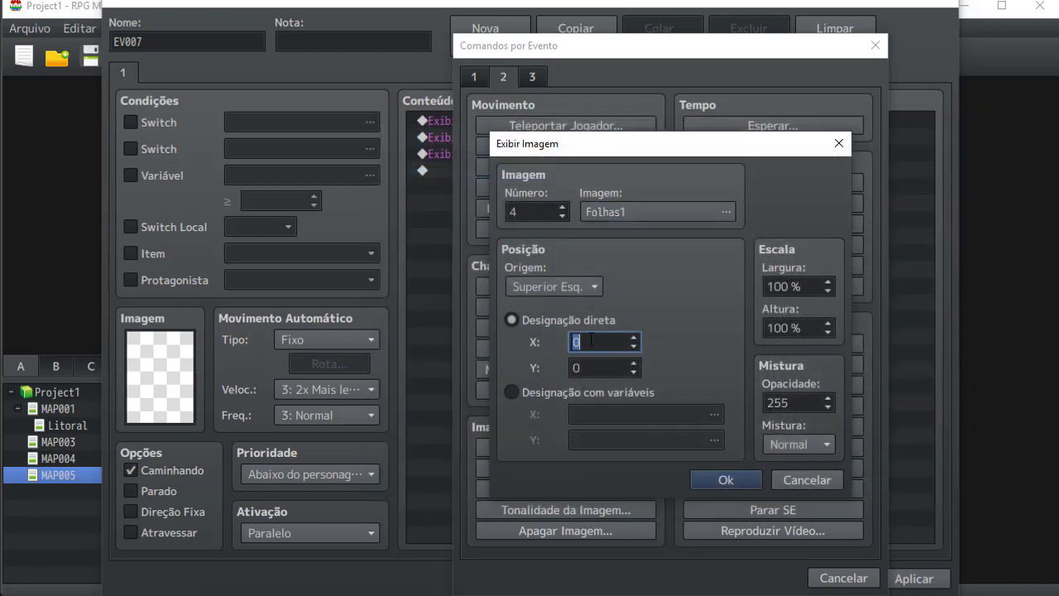
type("-816")
left_click(725, 479)
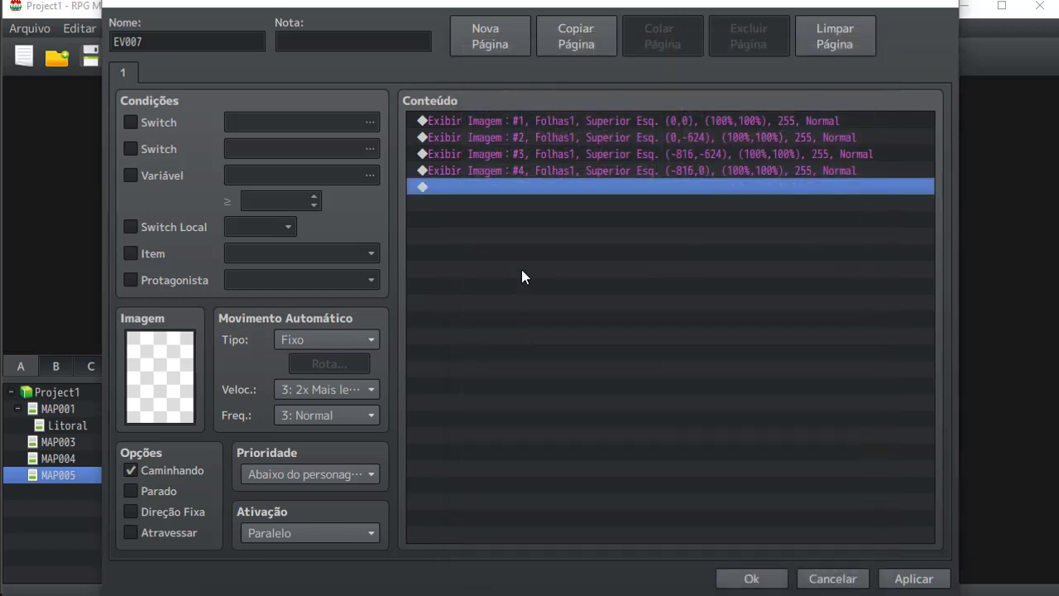
Add a Mover Imagem command for picture 1 to X 816, Y 816 over 600 frames, without waiting for completion
double_click(488, 186)
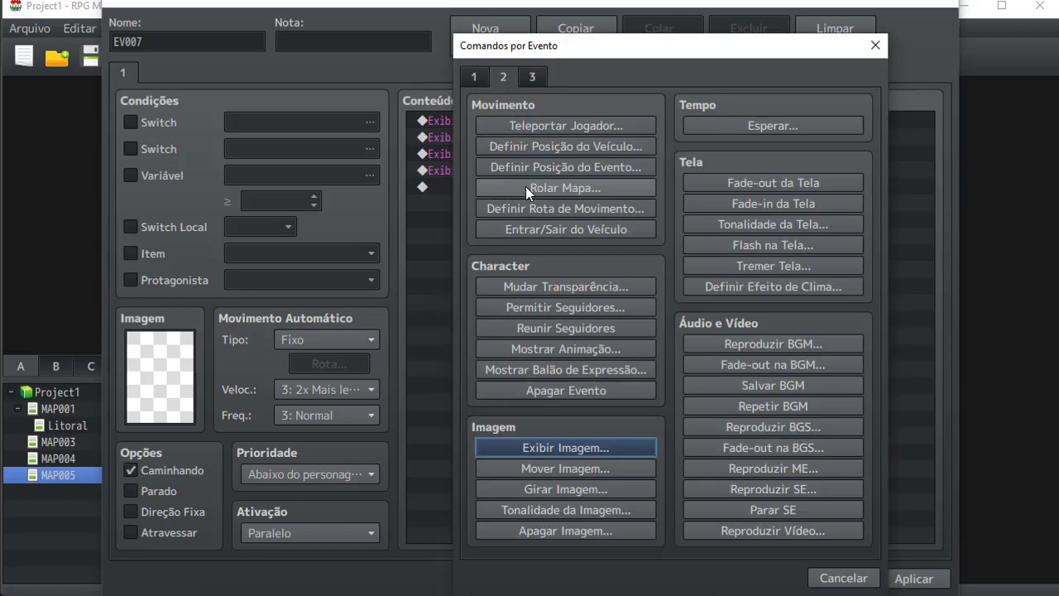
left_click(584, 468)
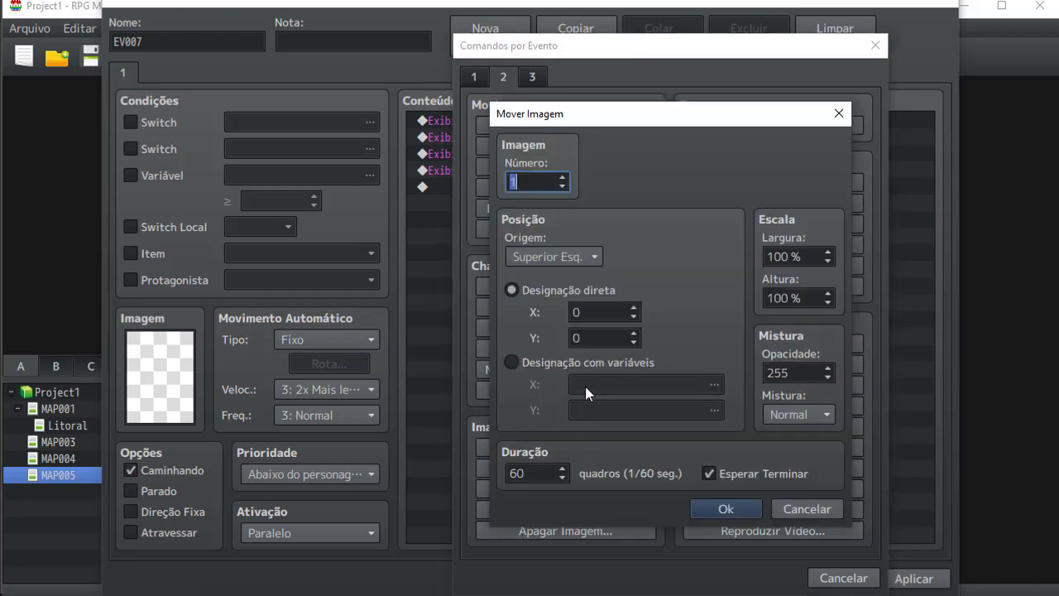
double_click(595, 311)
type("816")
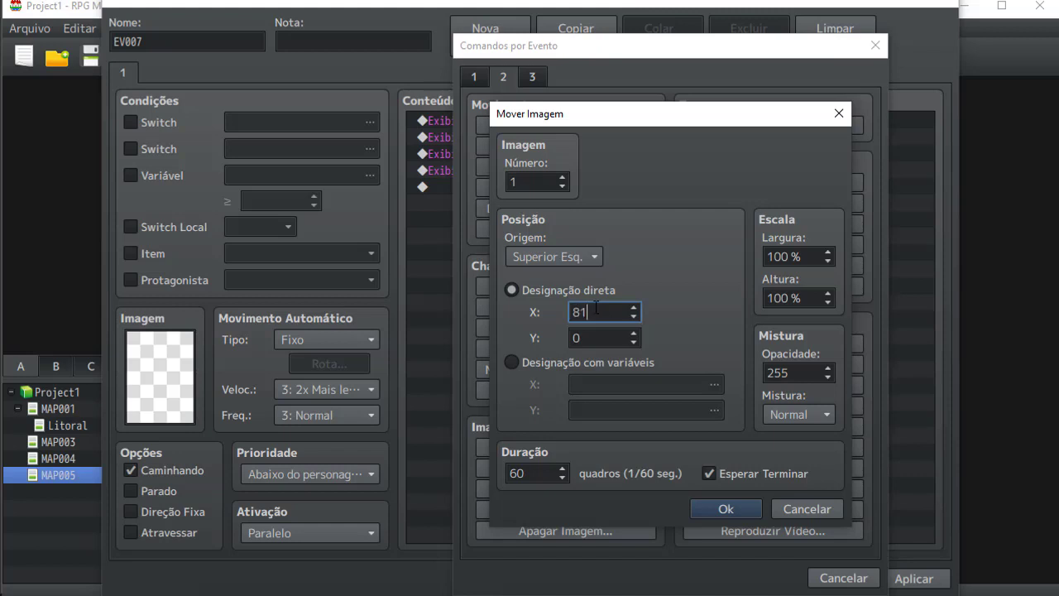
double_click(596, 338)
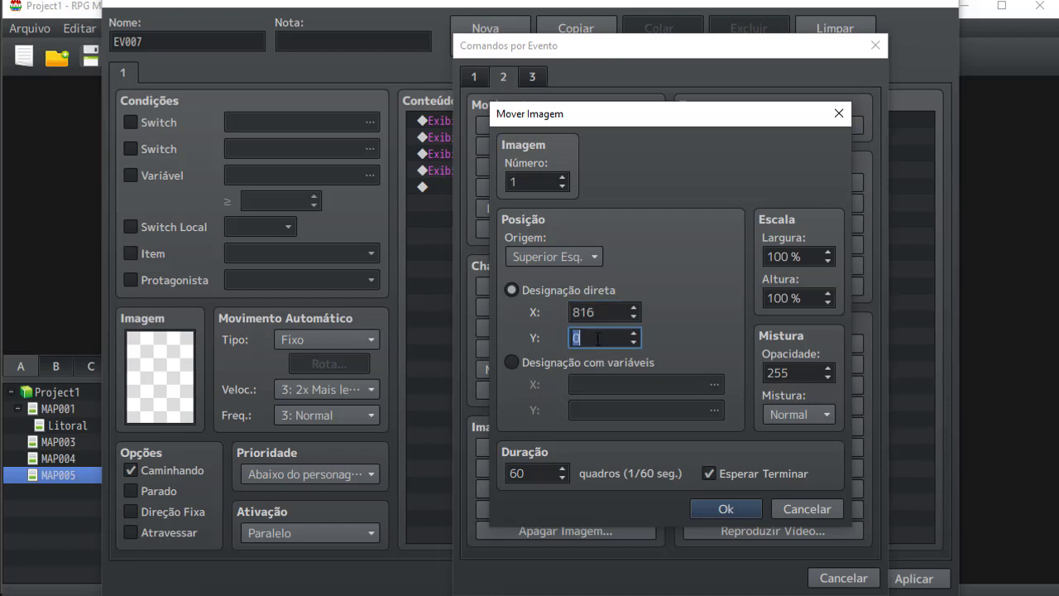
type("816")
left_click(532, 474)
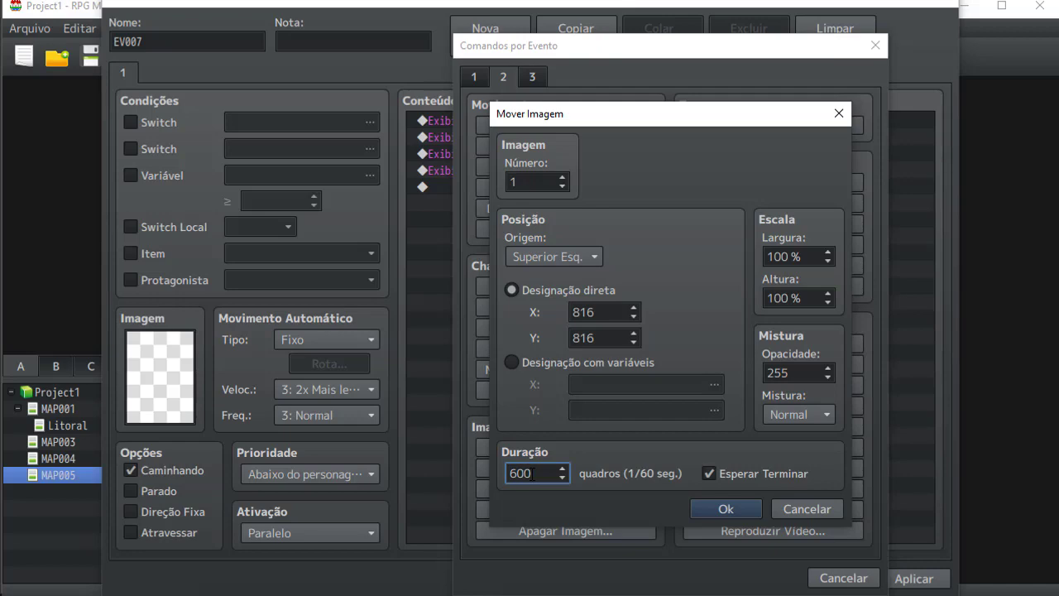
left_click(709, 472)
left_click(732, 506)
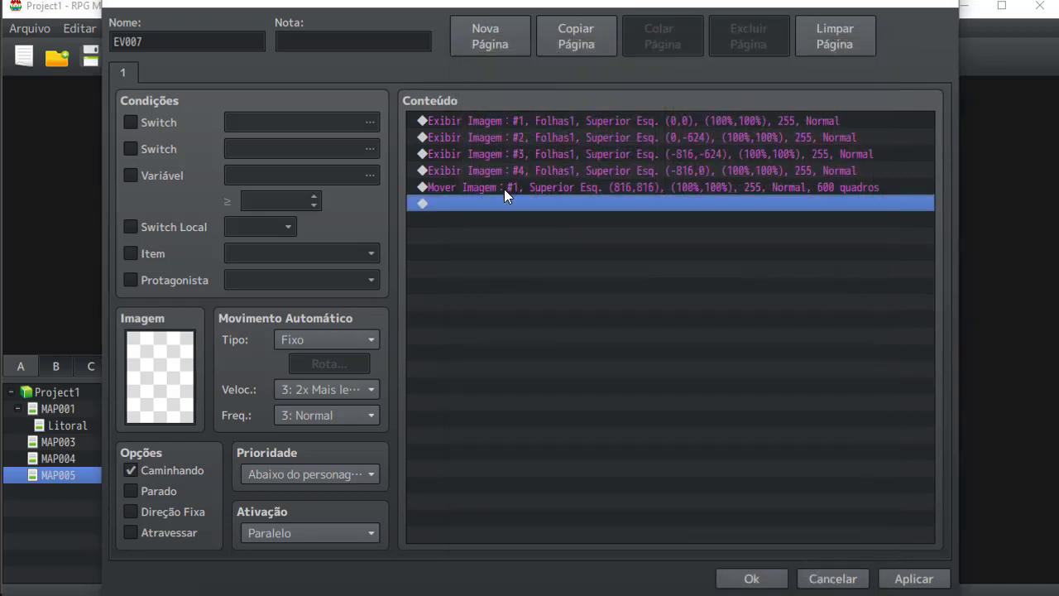
Copy the Mover Imagem command and paste three duplicates below it in the event contents
left_click(504, 189)
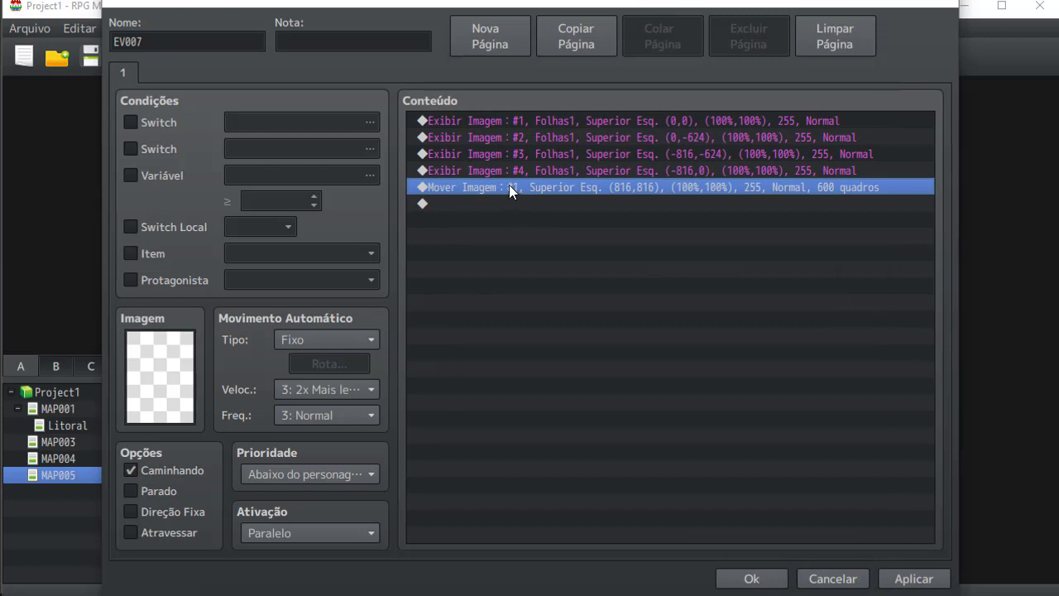
right_click(509, 184)
left_click(554, 259)
left_click(529, 205)
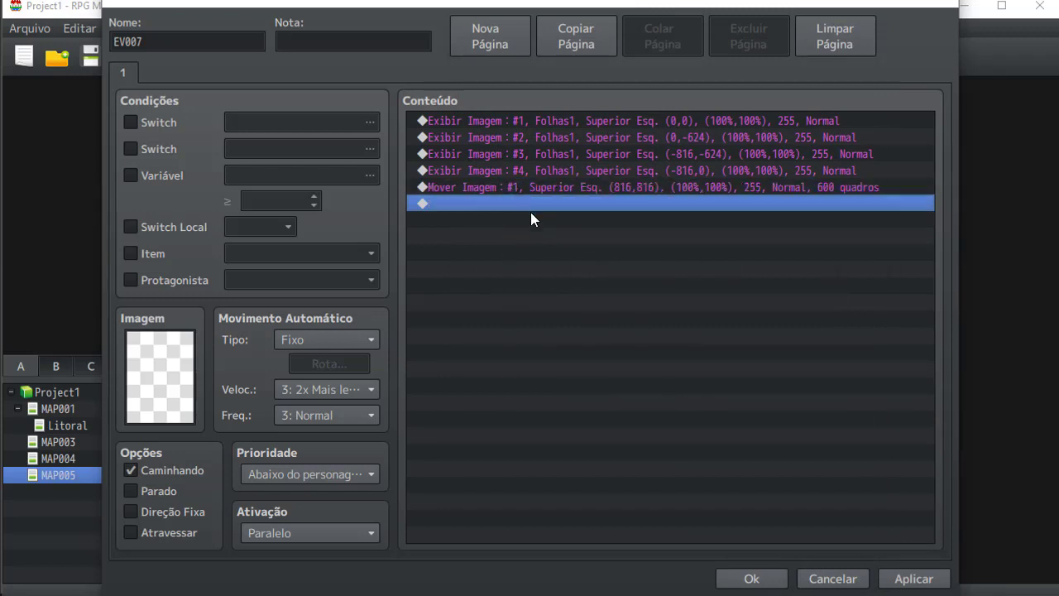
key("ctrl+v")
key("ctrl+v")
key("ctrl+v")
left_click(532, 206)
double_click(532, 206)
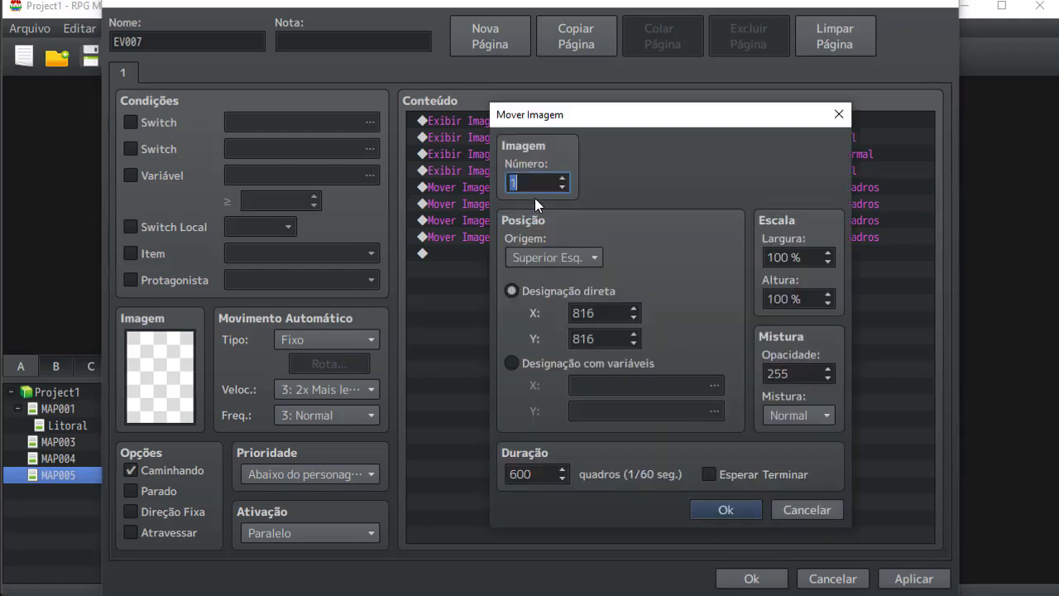
left_click(563, 178)
left_click(822, 510)
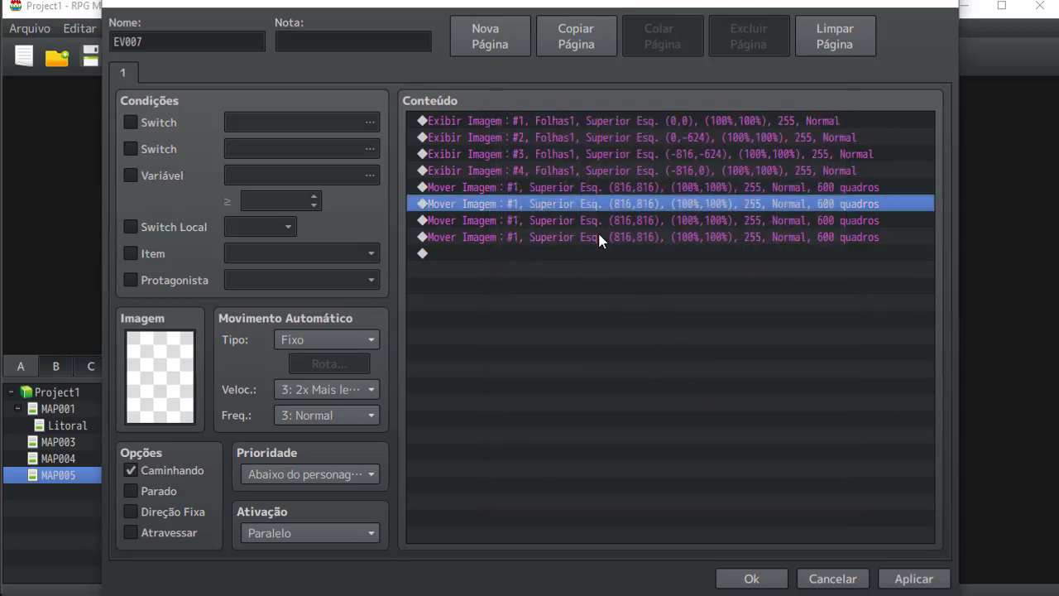
left_click(594, 187)
key("Insert")
left_click(878, 42)
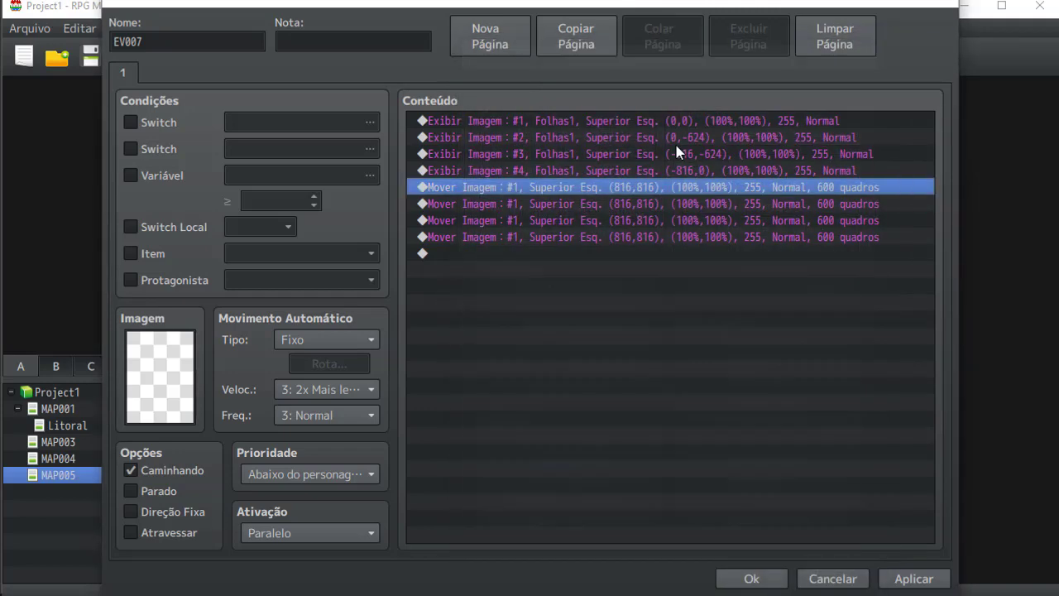
Set the Y position of the first Mover Imagem command to 624
left_click(606, 171)
double_click(603, 187)
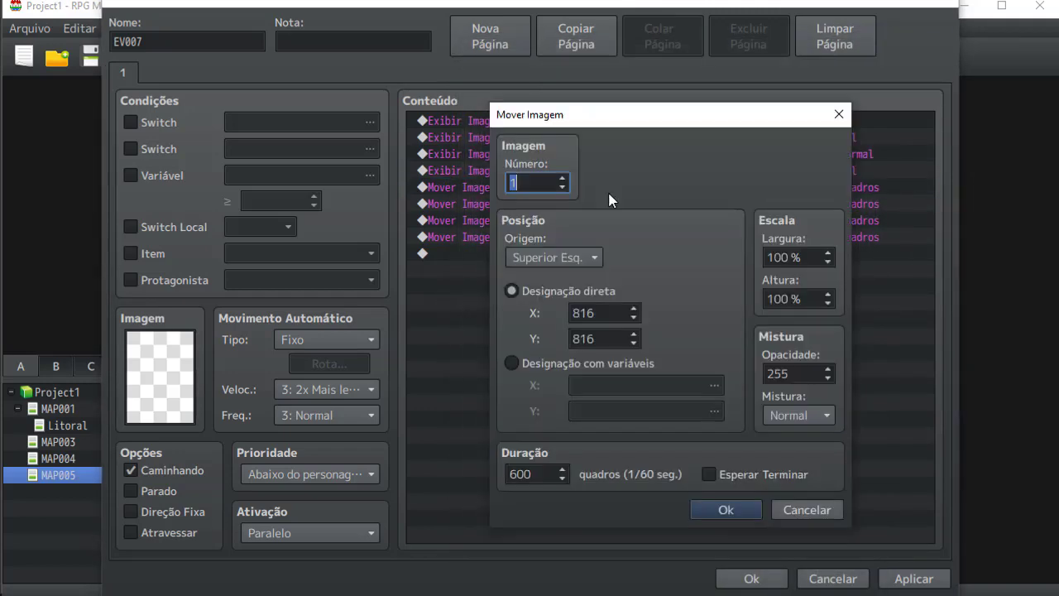
double_click(598, 338)
type("624")
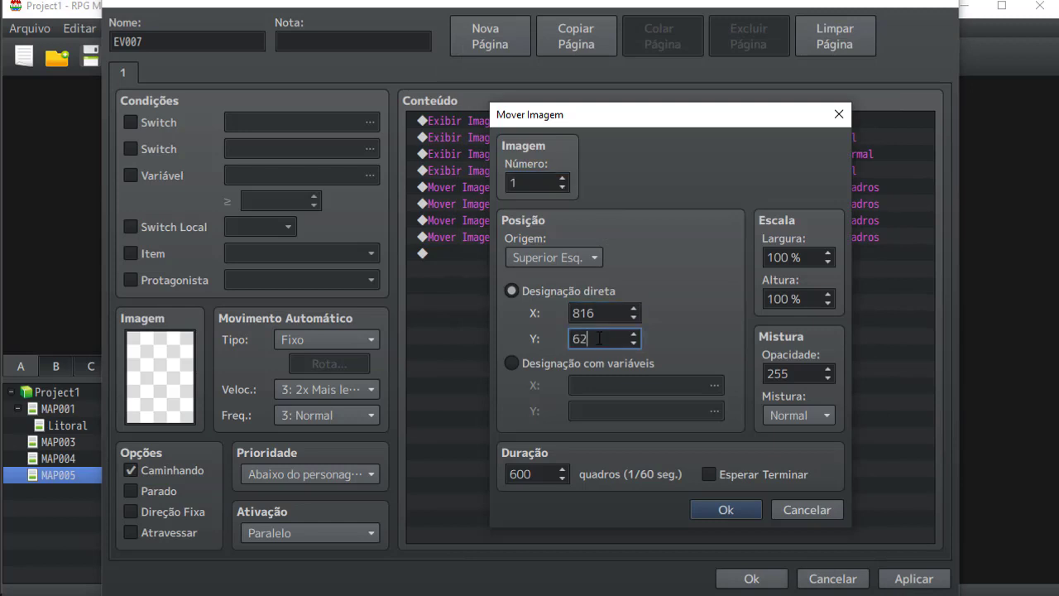
left_click(720, 511)
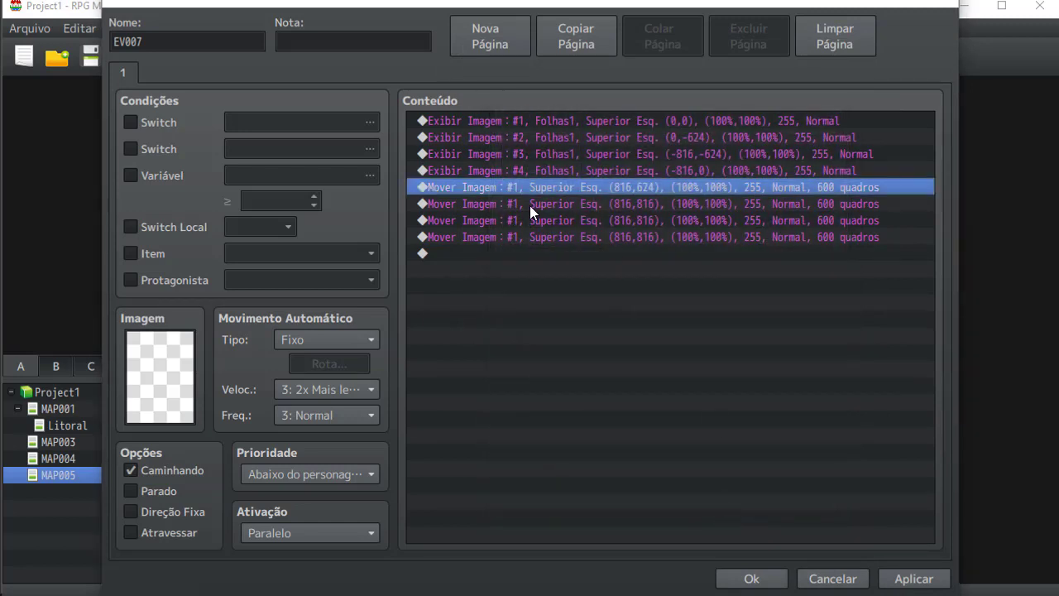
Change the second Mover Imagem command to picture number 2 with its Y position set to 0
left_click(530, 205)
double_click(539, 222)
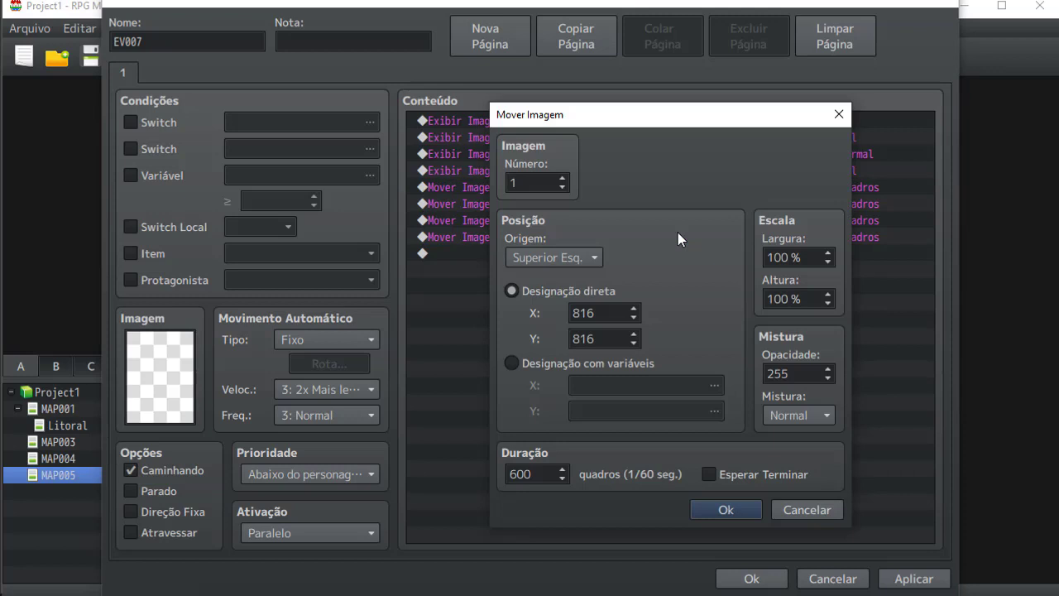
double_click(604, 312)
double_click(605, 339)
type("0")
left_click(728, 508)
left_click(546, 220)
double_click(529, 202)
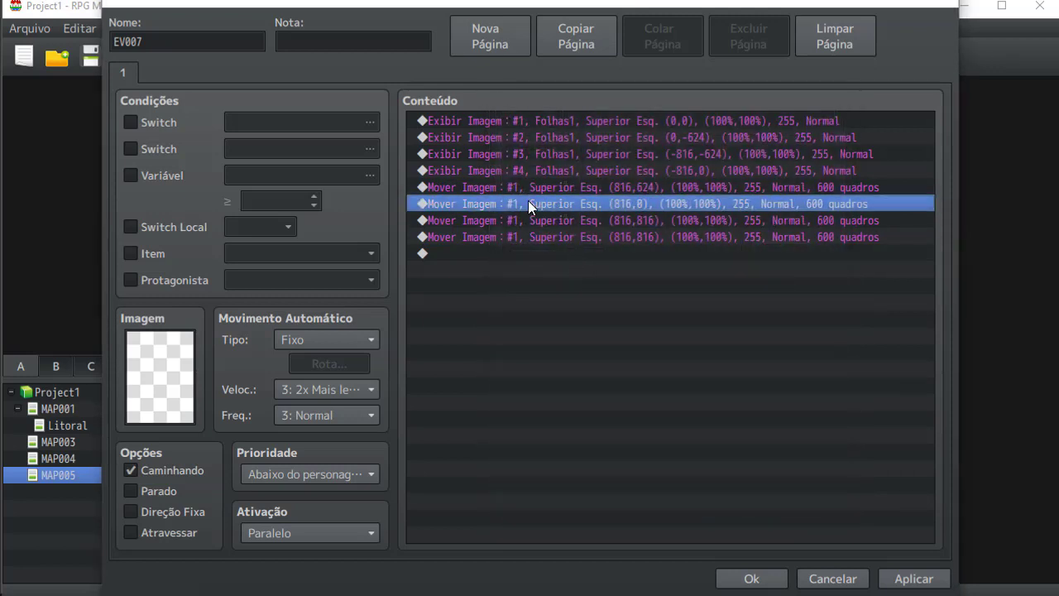
left_click(562, 178)
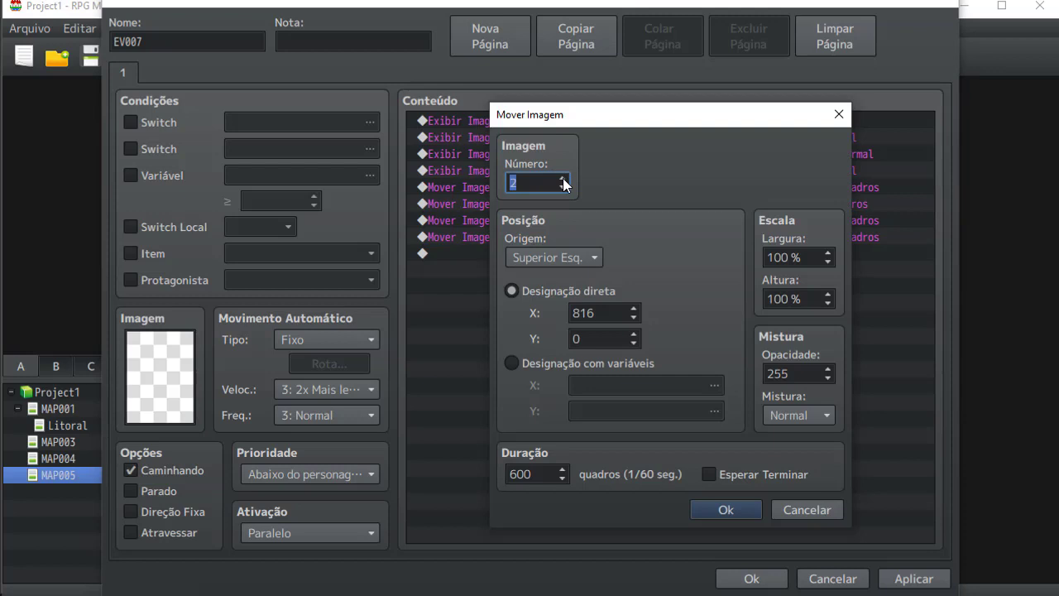
left_click(741, 502)
Change the third Mover Imagem command to picture number 3 with X and Y both set to 0
left_click(572, 230)
double_click(571, 220)
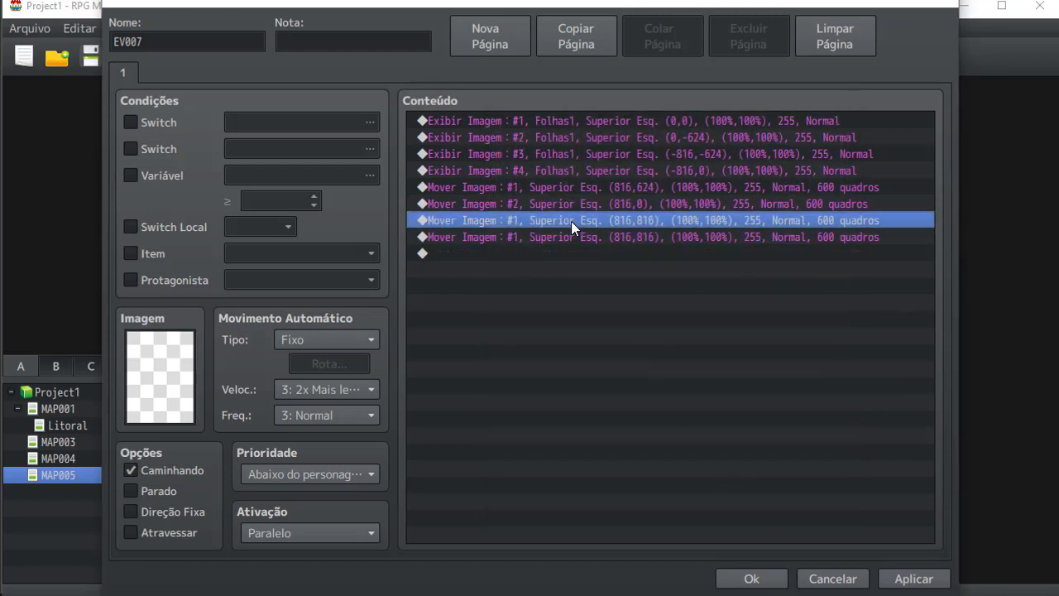
left_click(564, 178)
left_click(563, 178)
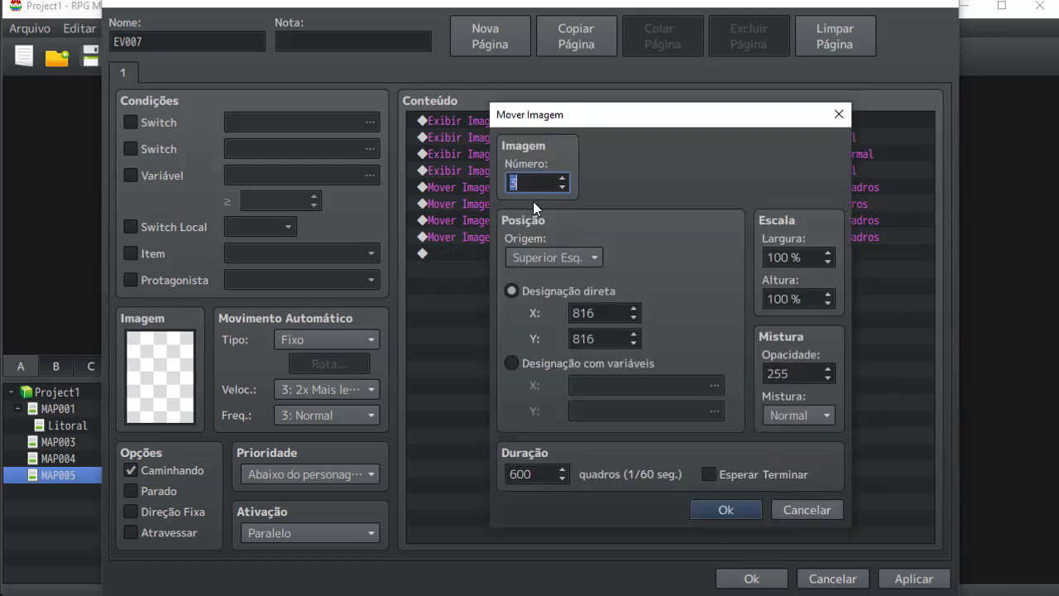
double_click(603, 317)
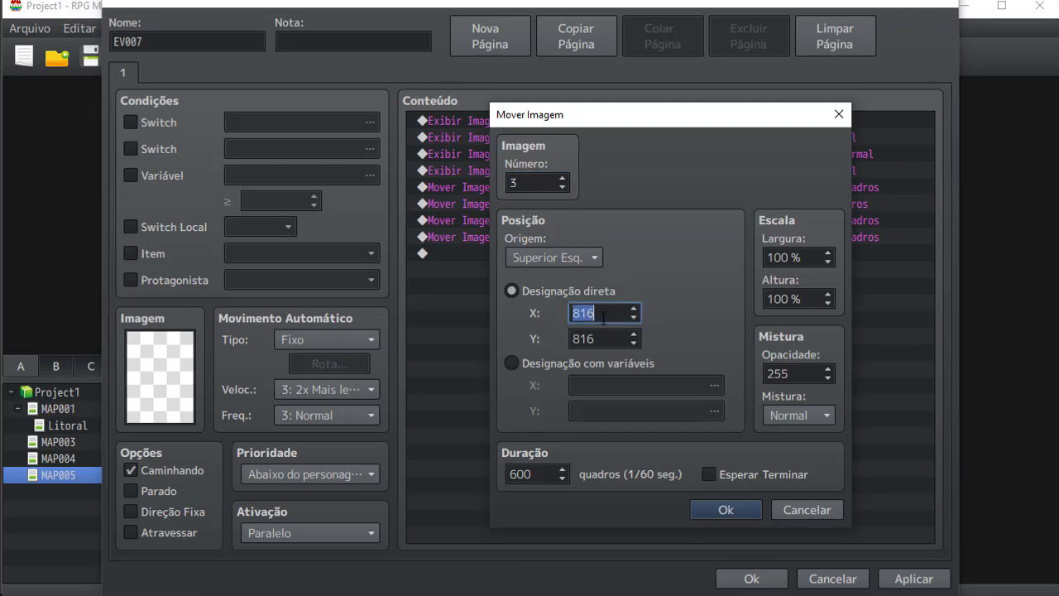
type("0")
double_click(595, 340)
type("0")
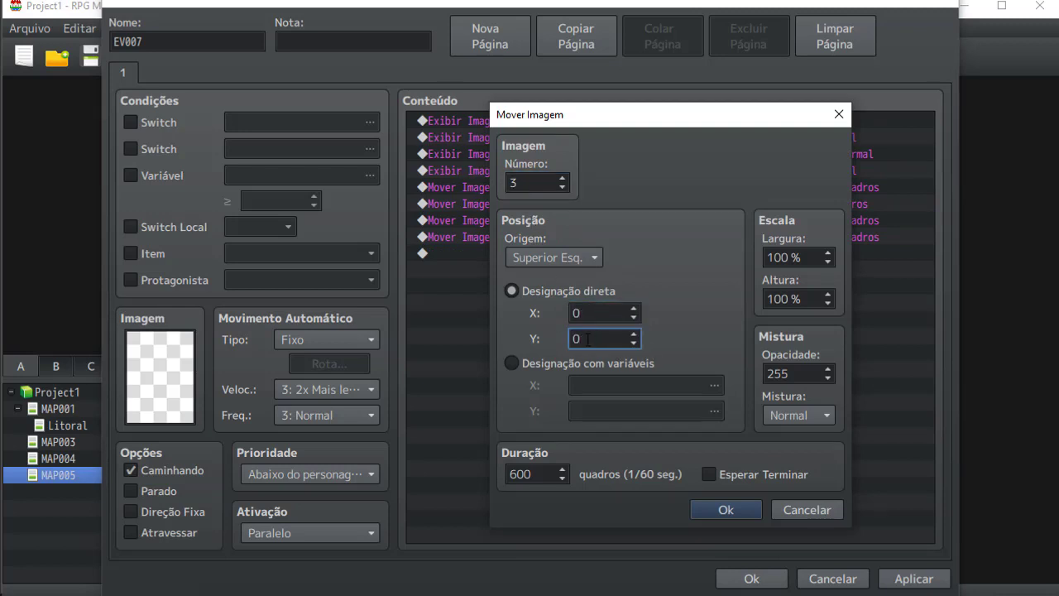
left_click(716, 503)
Change the fourth Mover Imagem command to picture 4 at X 0, Y 624 with Esperar Terminar enabled, and save the event
double_click(516, 237)
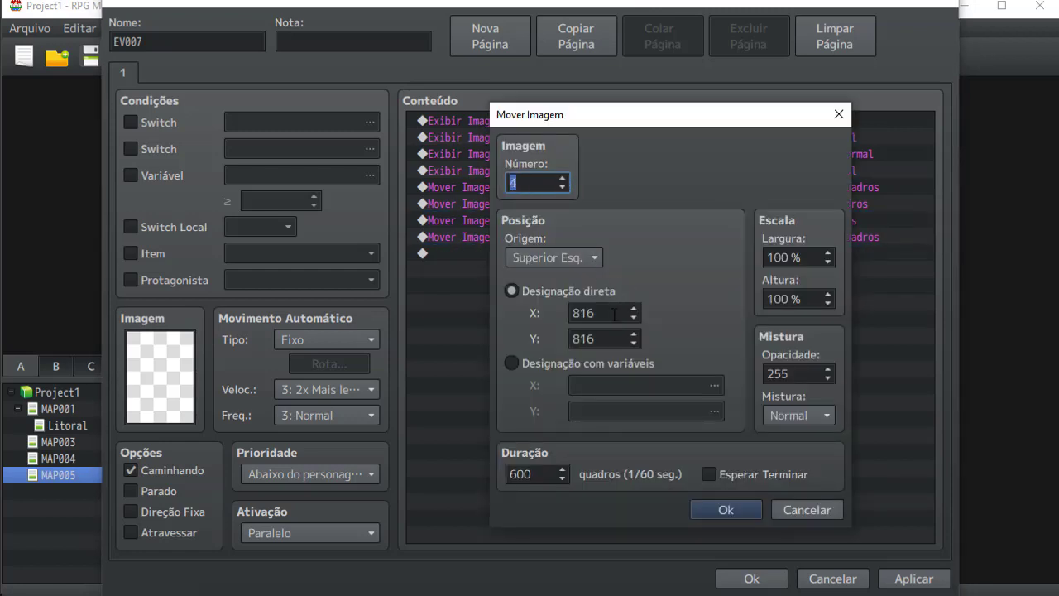
double_click(610, 313)
type("0")
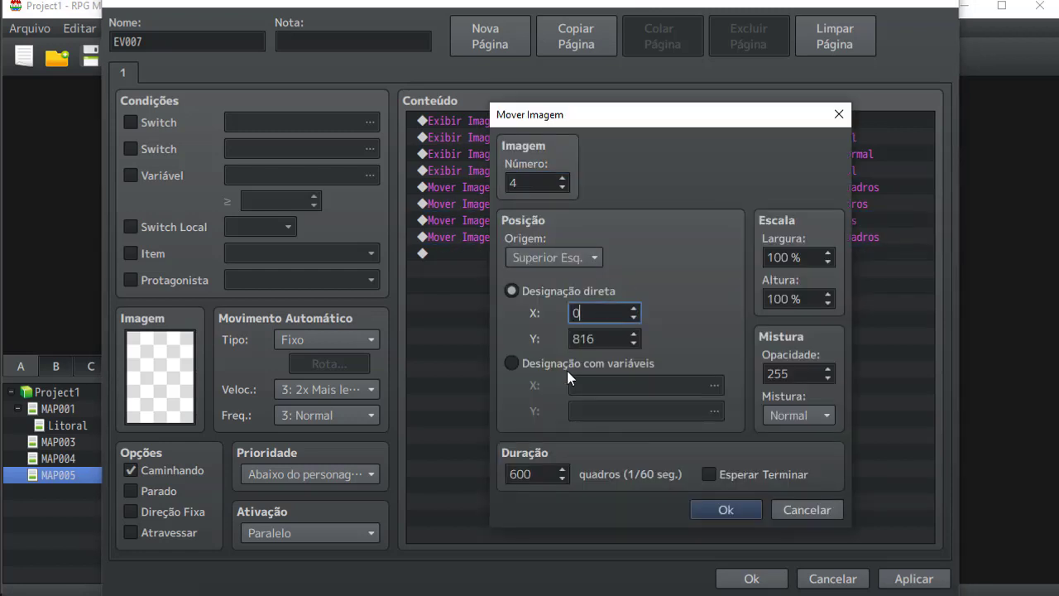
double_click(602, 339)
type("624")
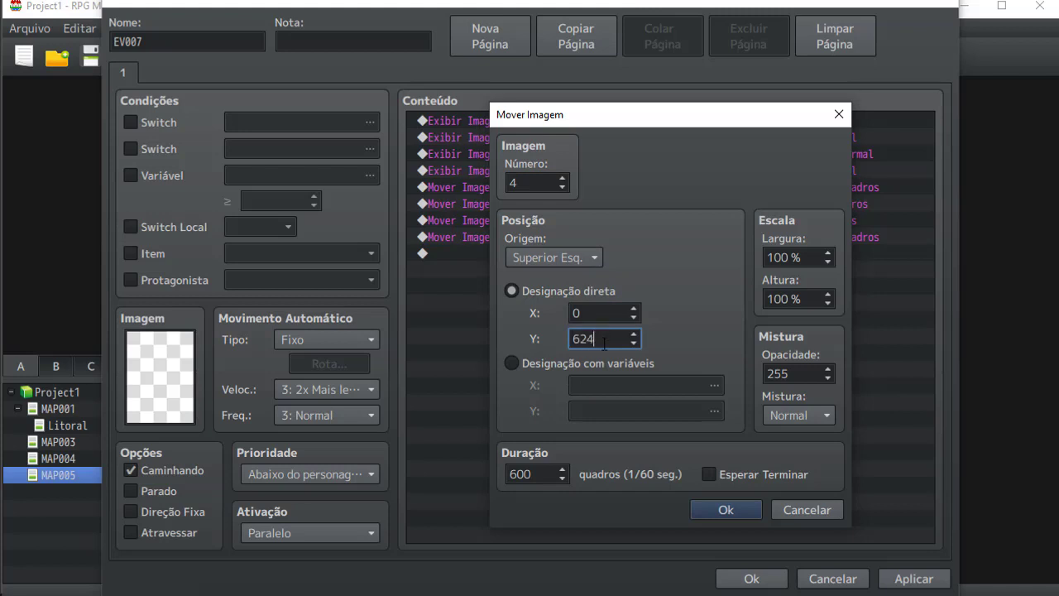
left_click(709, 474)
left_click(725, 509)
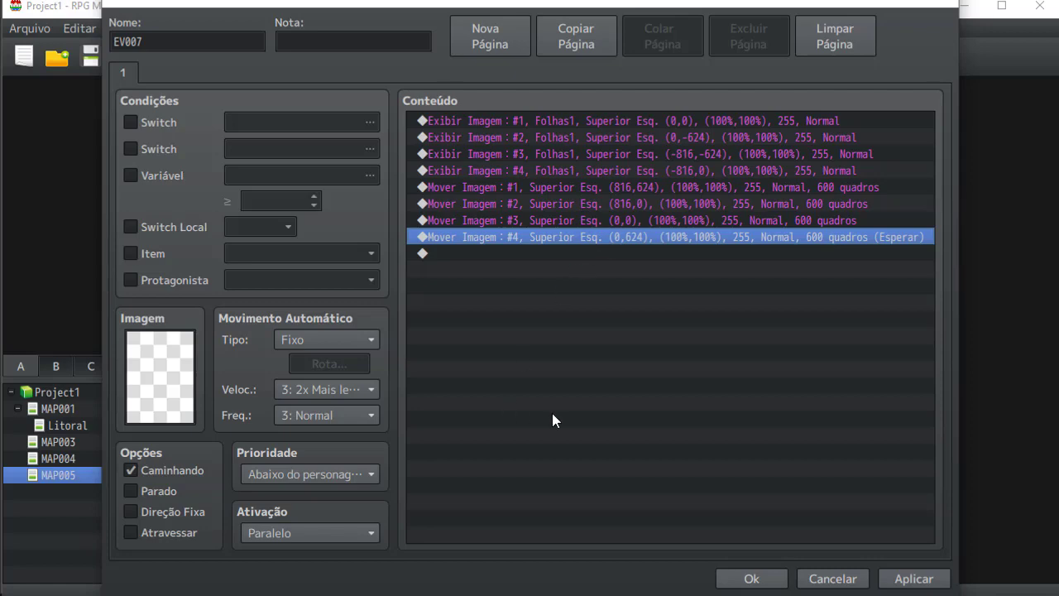
left_click(910, 579)
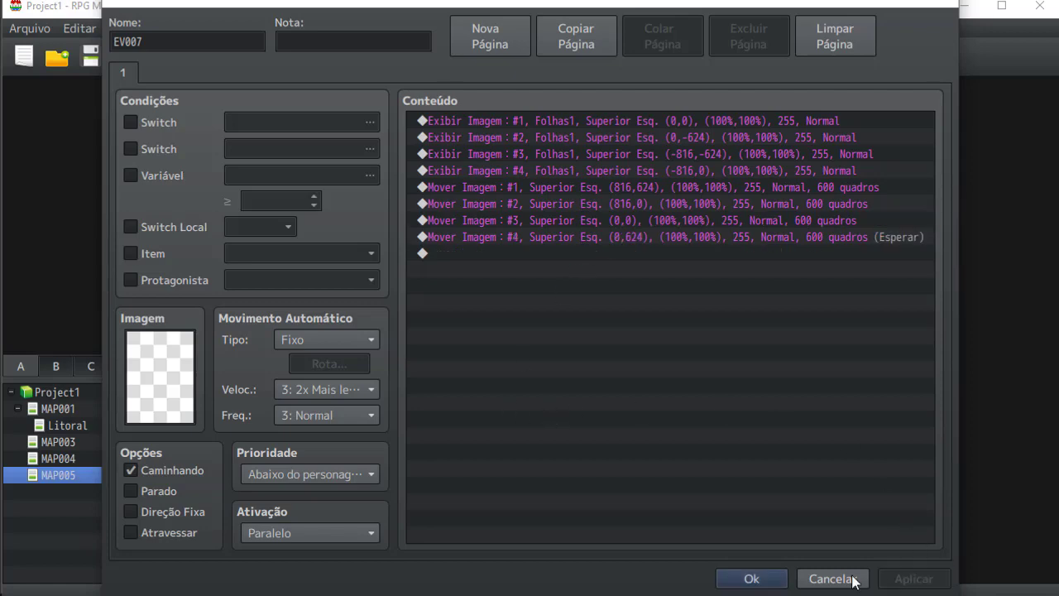
left_click(744, 579)
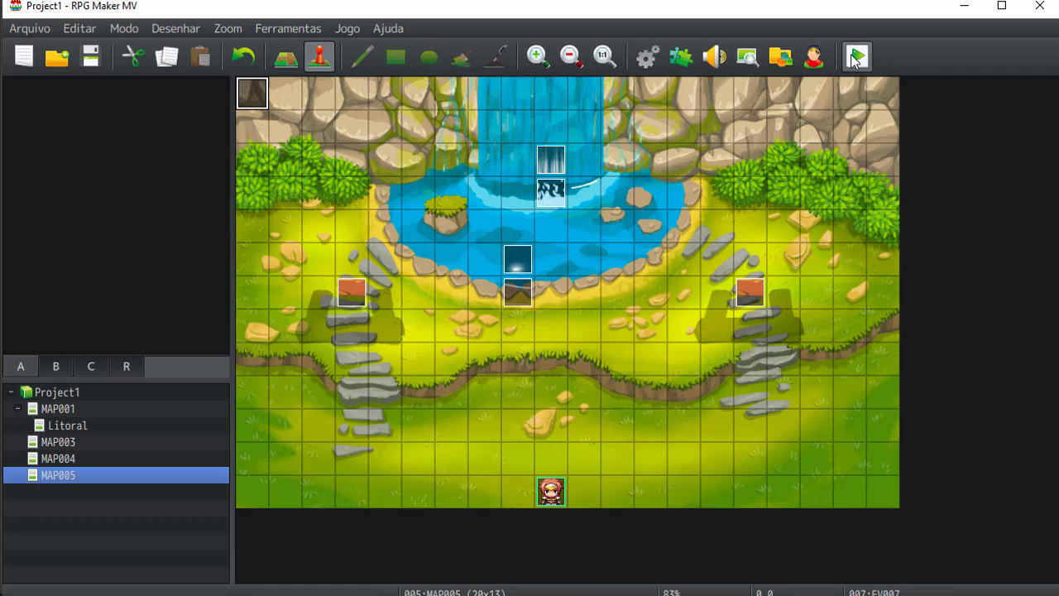
Playtest the project from a new game to check the moving leaves on the map, and close the game window
left_click(857, 58)
left_click(451, 337)
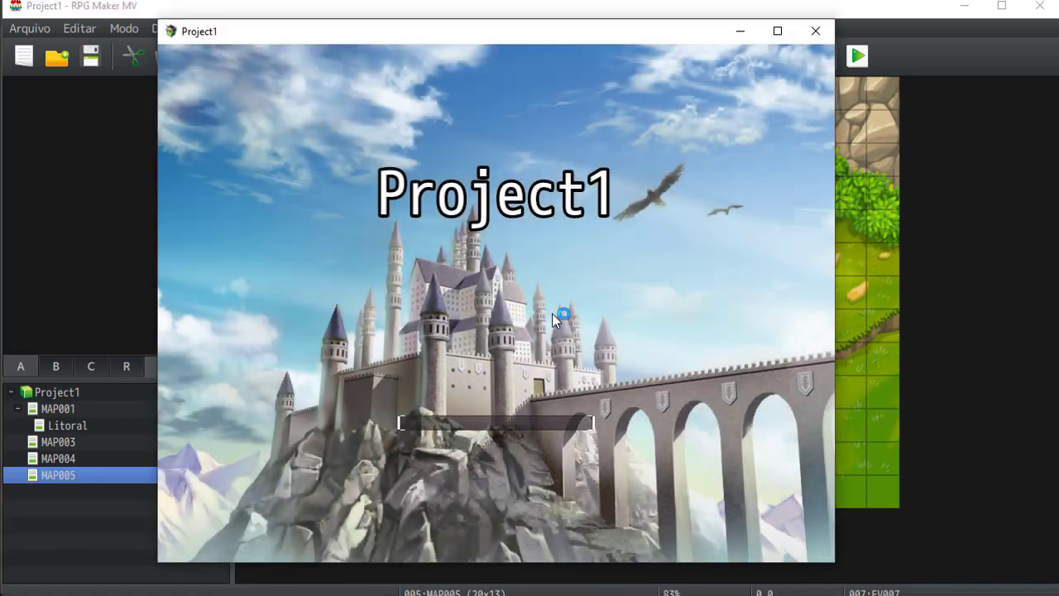
key("Return")
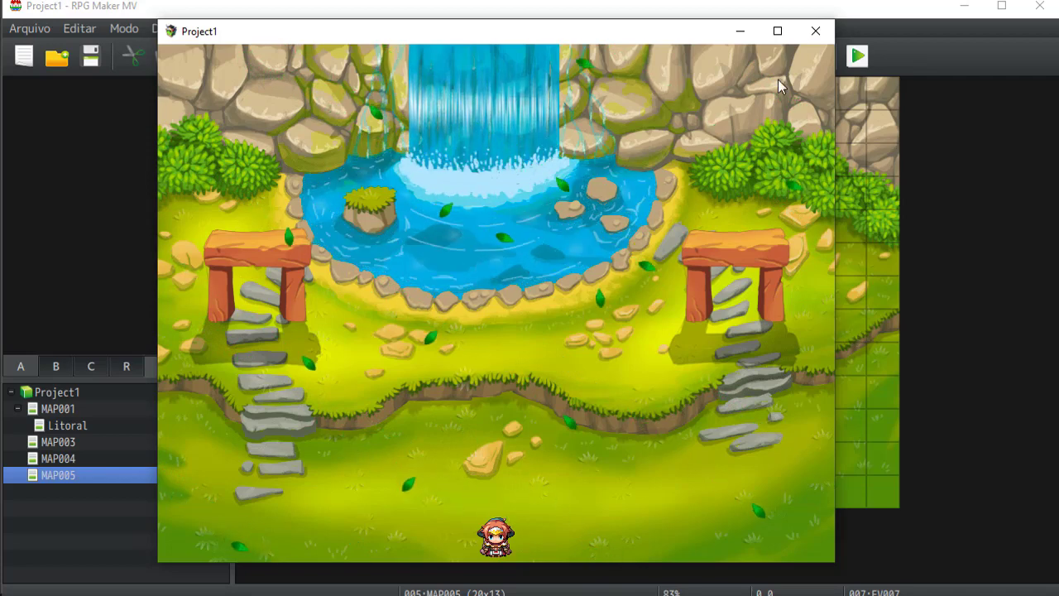
left_click(815, 31)
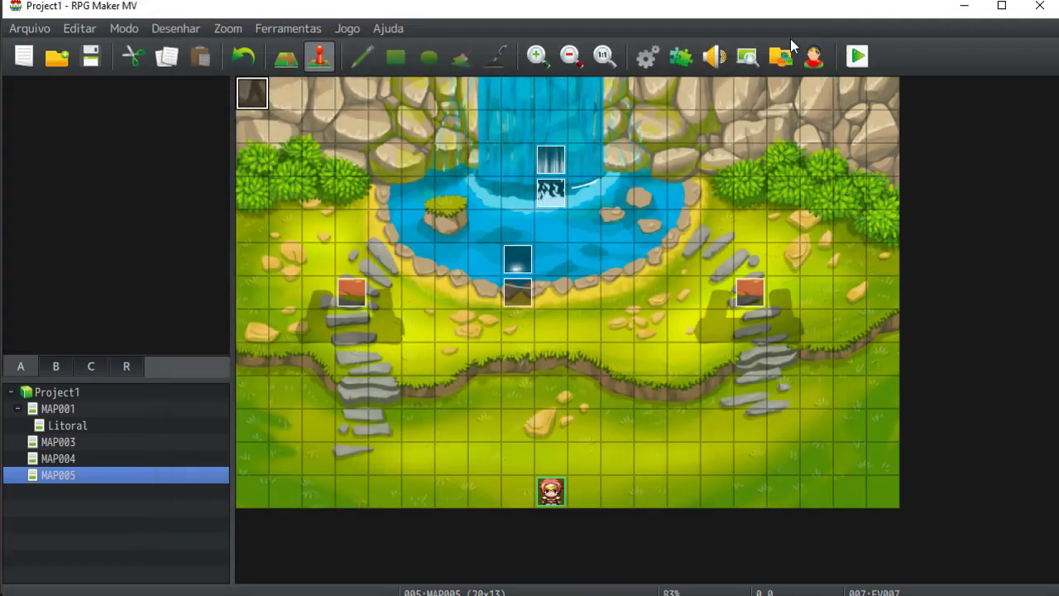
Copy the leaf event in the map's upper-left corner and paste it on the adjacent tile to its right
right_click(252, 99)
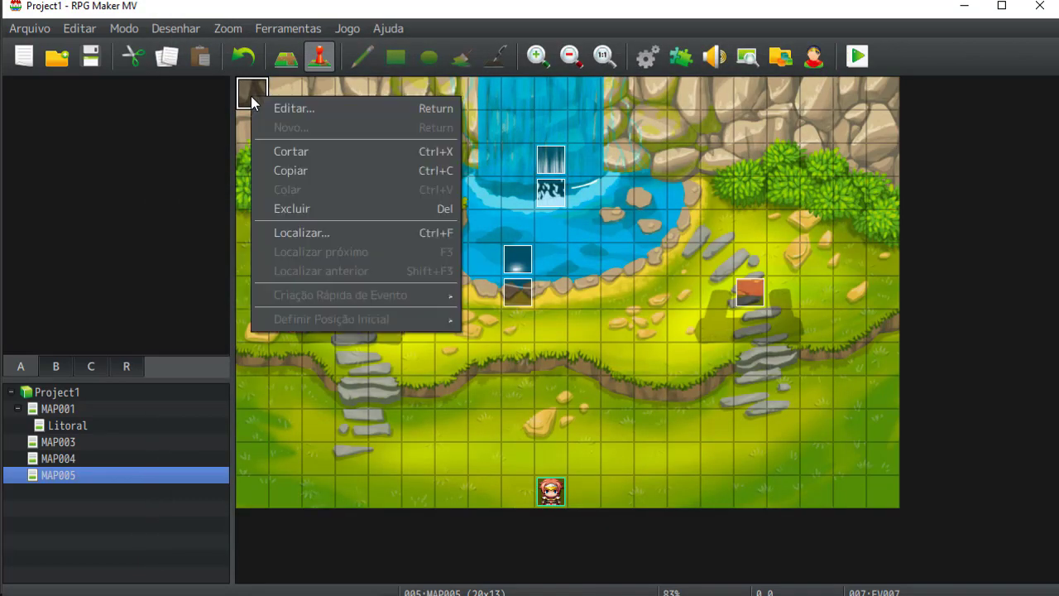
key("Escape")
right_click(280, 87)
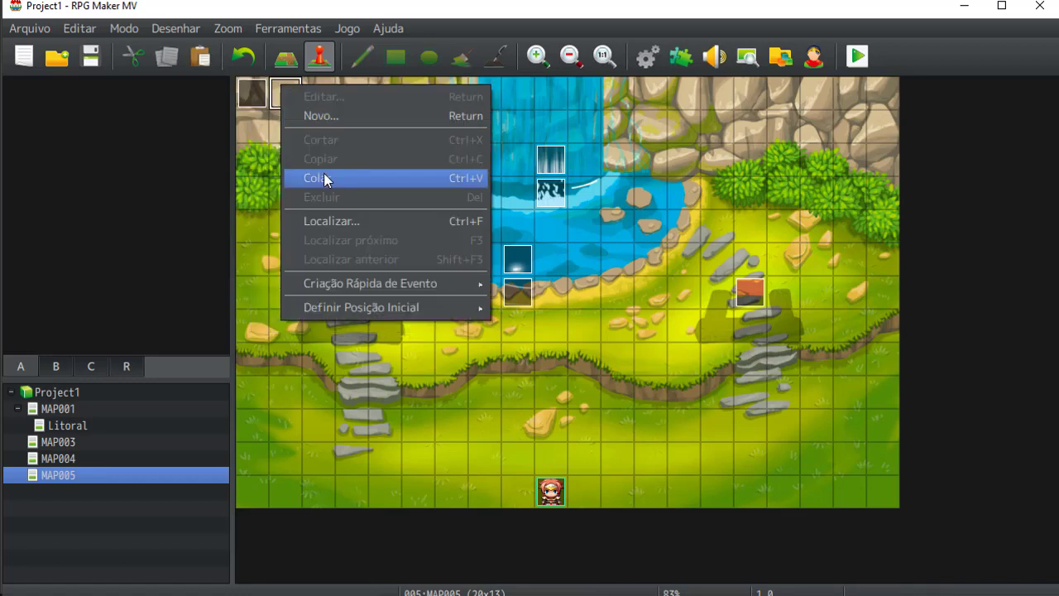
left_click(323, 177)
In the pasted event, change the image of the first Exibir Imagem command to Folhas2
double_click(285, 94)
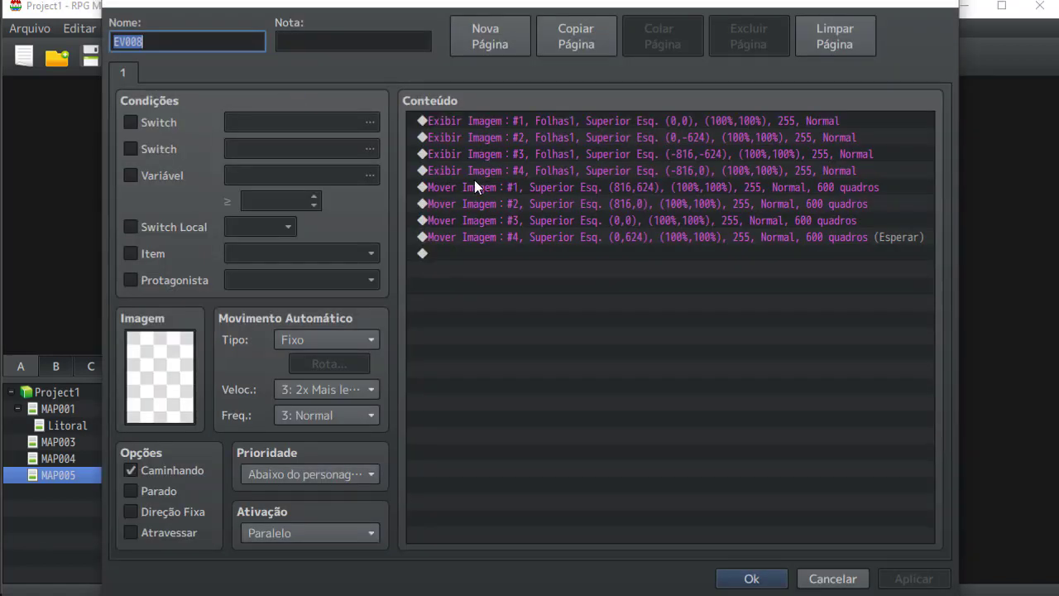
double_click(533, 122)
left_click(687, 213)
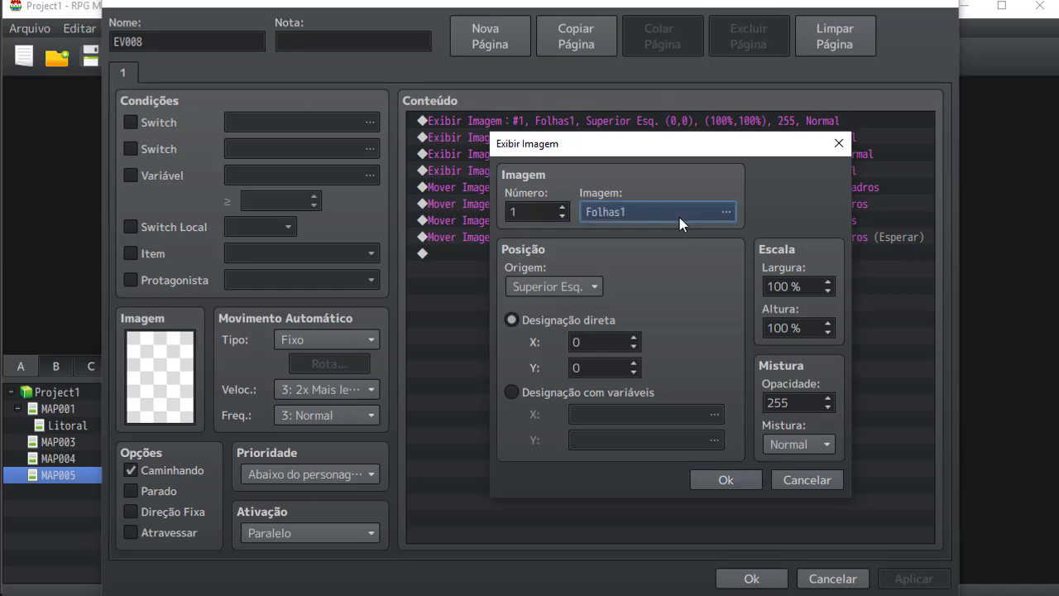
left_click(454, 189)
left_click(850, 500)
left_click(743, 477)
Change the image of the second Exibir Imagem command to Folhas2
double_click(576, 141)
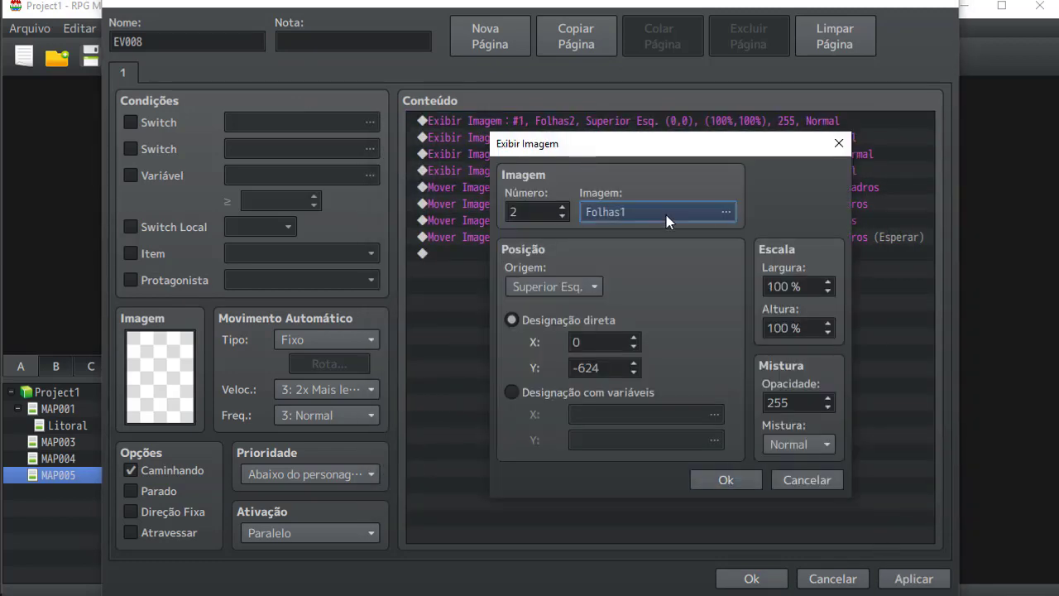
left_click(666, 216)
left_click(407, 189)
left_click(845, 498)
left_click(726, 479)
Change the image of the third Exibir Imagem command to Folhas2
double_click(605, 156)
left_click(650, 214)
left_click(407, 189)
left_click(844, 497)
left_click(726, 480)
Change the image of the fourth Exibir Imagem command to Folhas2
double_click(605, 170)
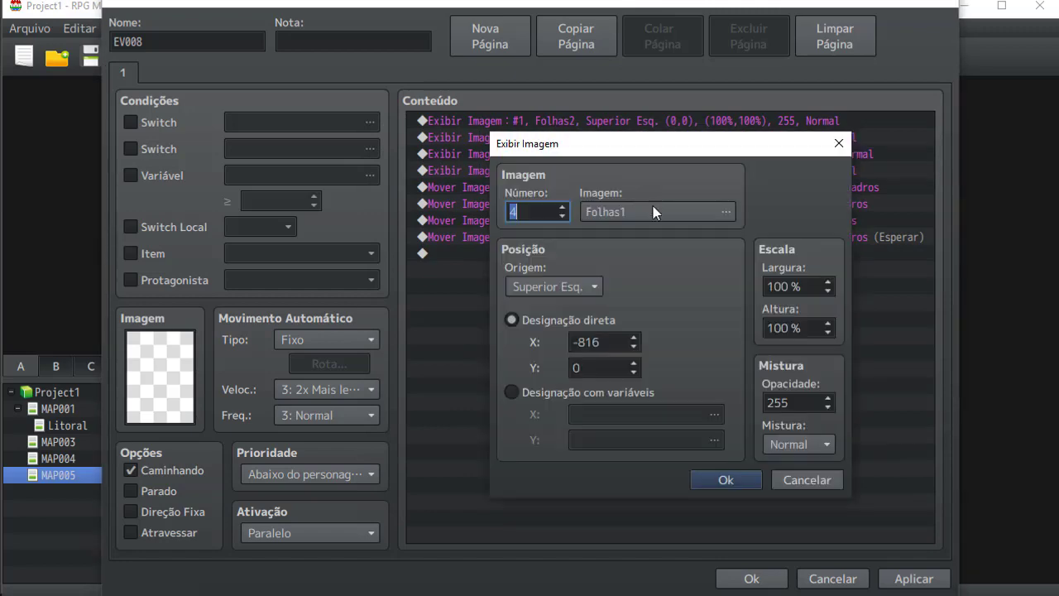
left_click(652, 212)
left_click(445, 190)
left_click(840, 497)
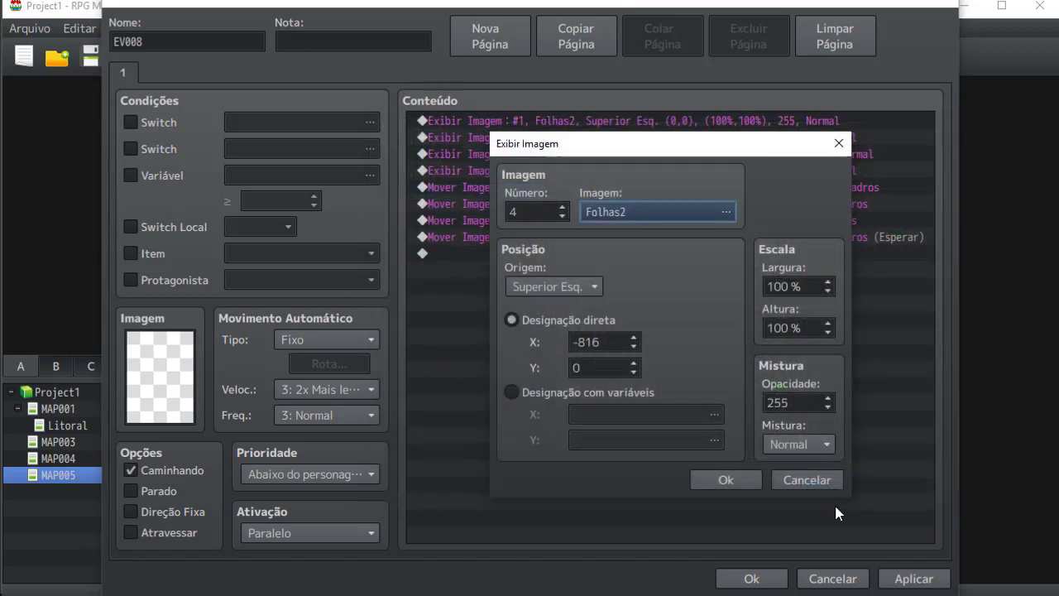
left_click(753, 482)
Set the picture numbers of the first and second Exibir Imagem commands to 5 and 6
double_click(508, 123)
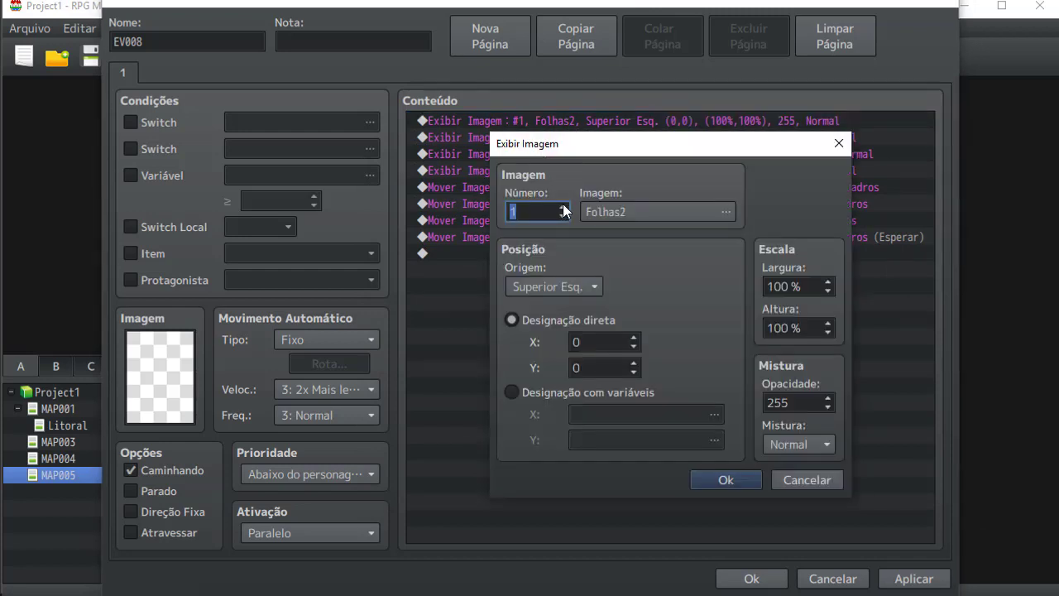
type("5")
left_click(726, 479)
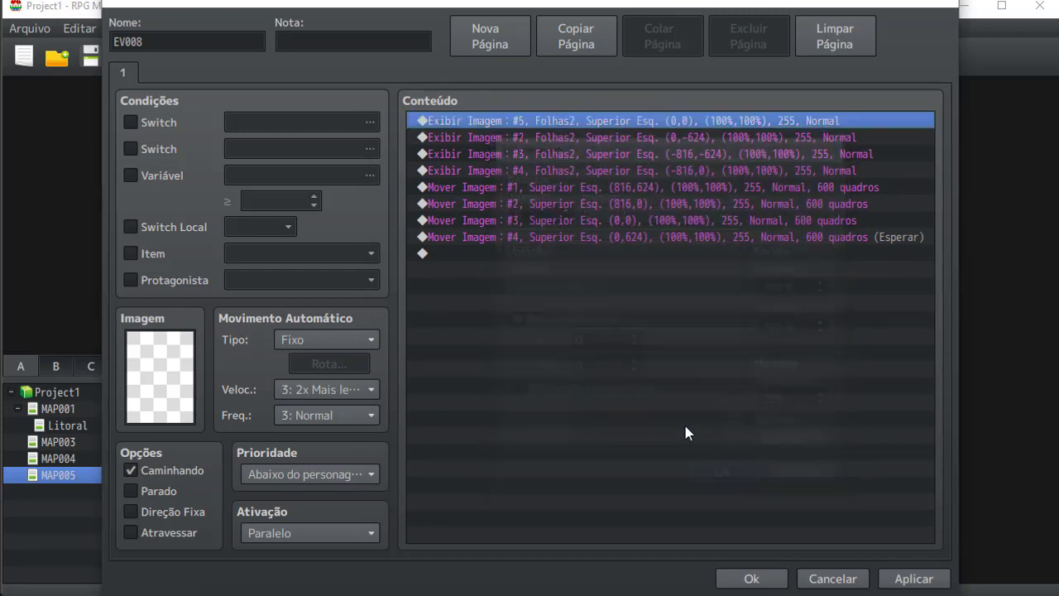
double_click(513, 137)
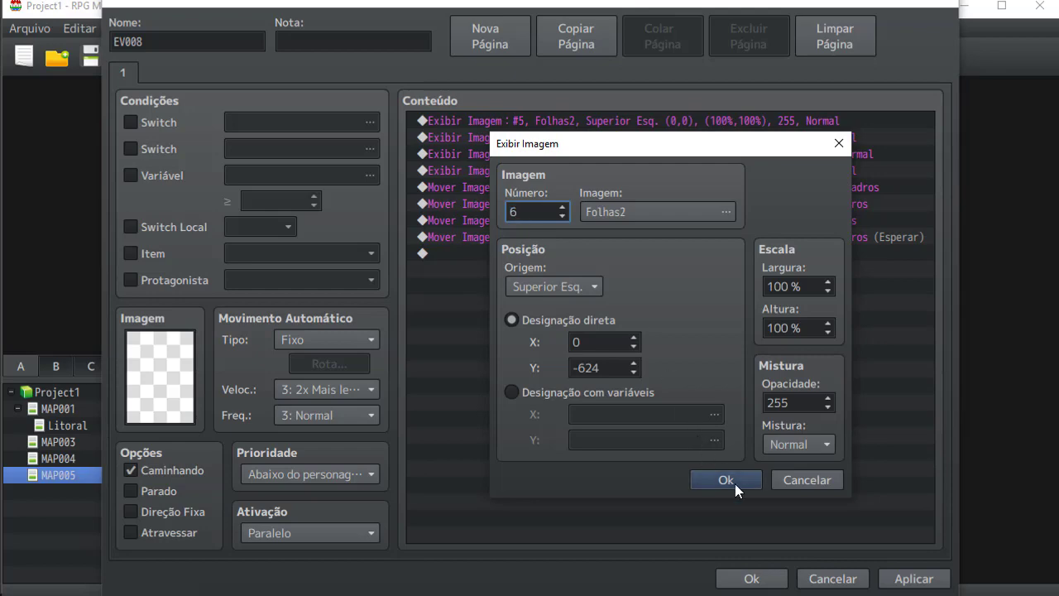
left_click(735, 483)
Set the picture numbers of the third and fourth Exibir Imagem commands to 7 and 8
double_click(535, 155)
type("7")
left_click(707, 478)
double_click(542, 169)
type("8")
left_click(752, 483)
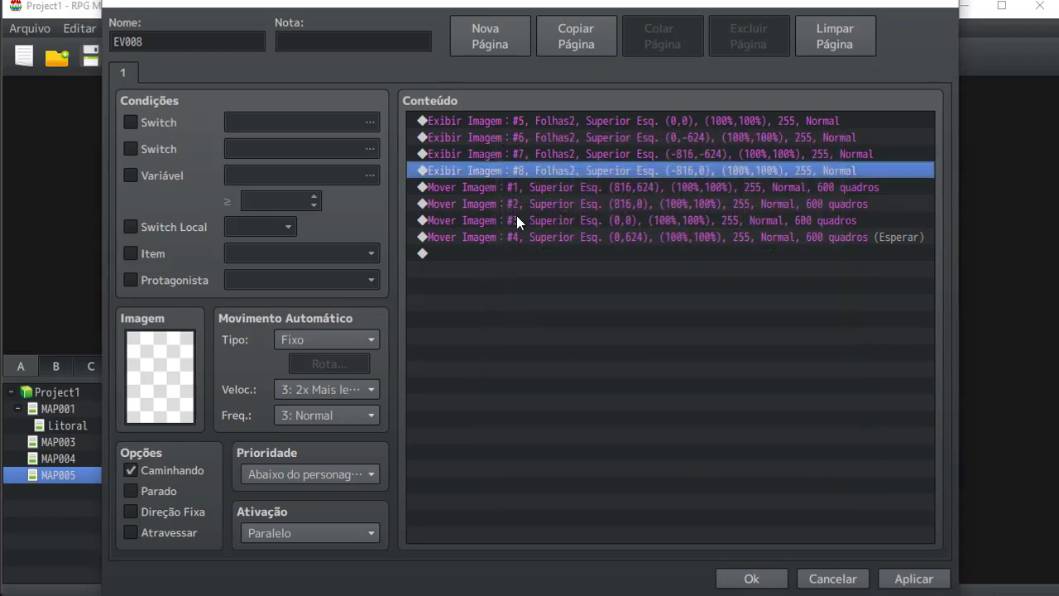
Set the picture numbers of the first and second Mover Imagem commands to 5 and 6
left_click(530, 185)
double_click(530, 186)
type("5")
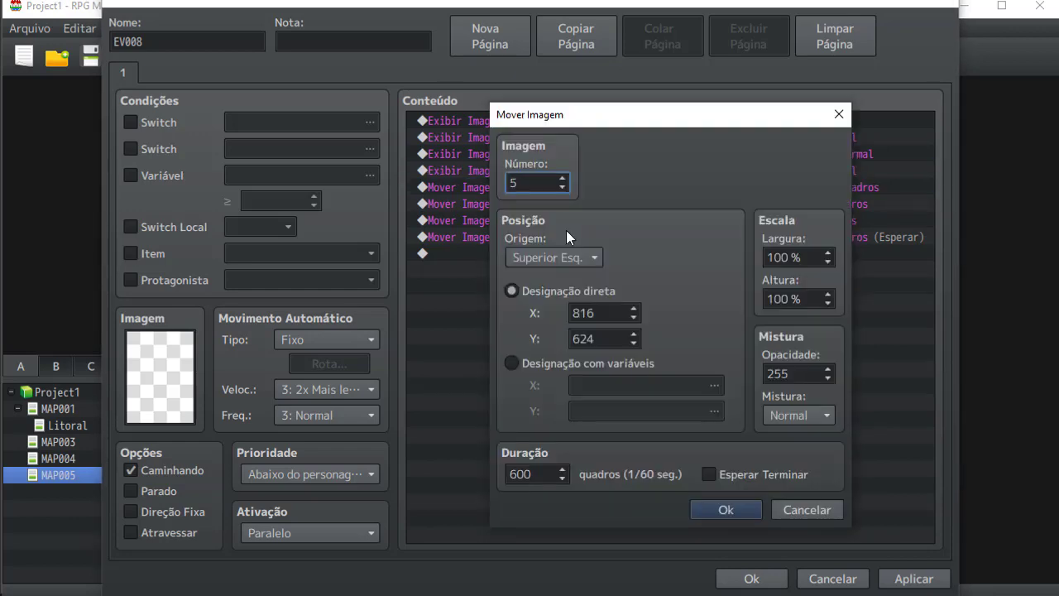
left_click(723, 510)
double_click(534, 207)
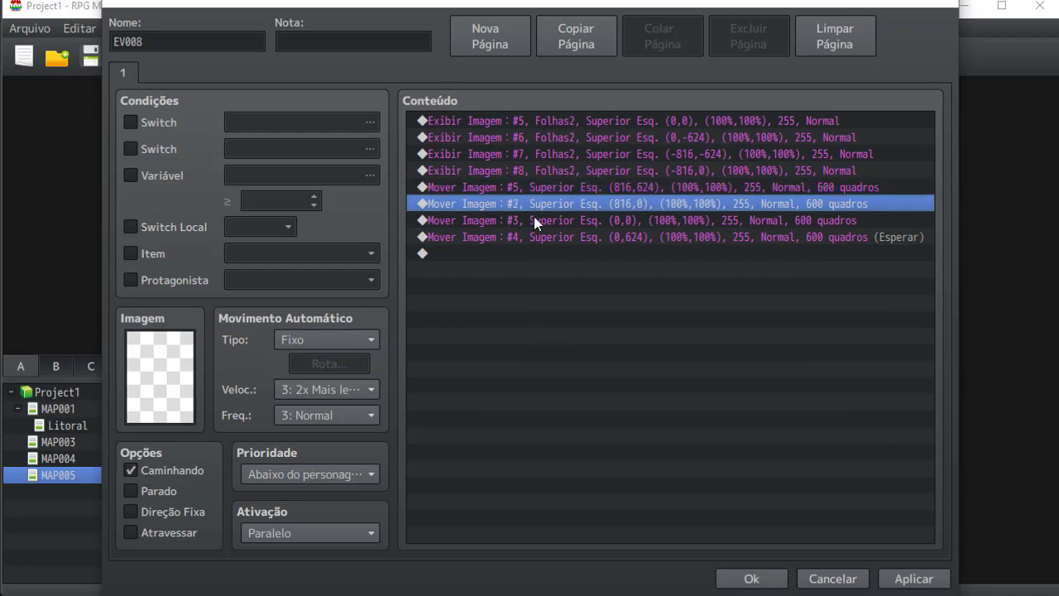
type("6")
left_click(725, 508)
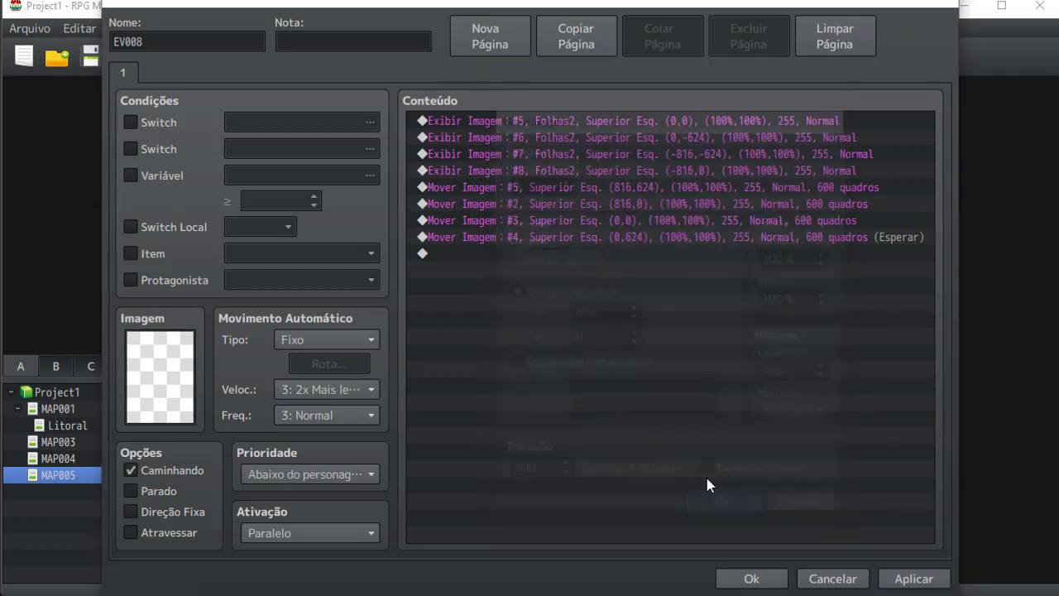
Set the picture numbers of the third and fourth Mover Imagem commands to 7 and 8
double_click(549, 221)
type("7")
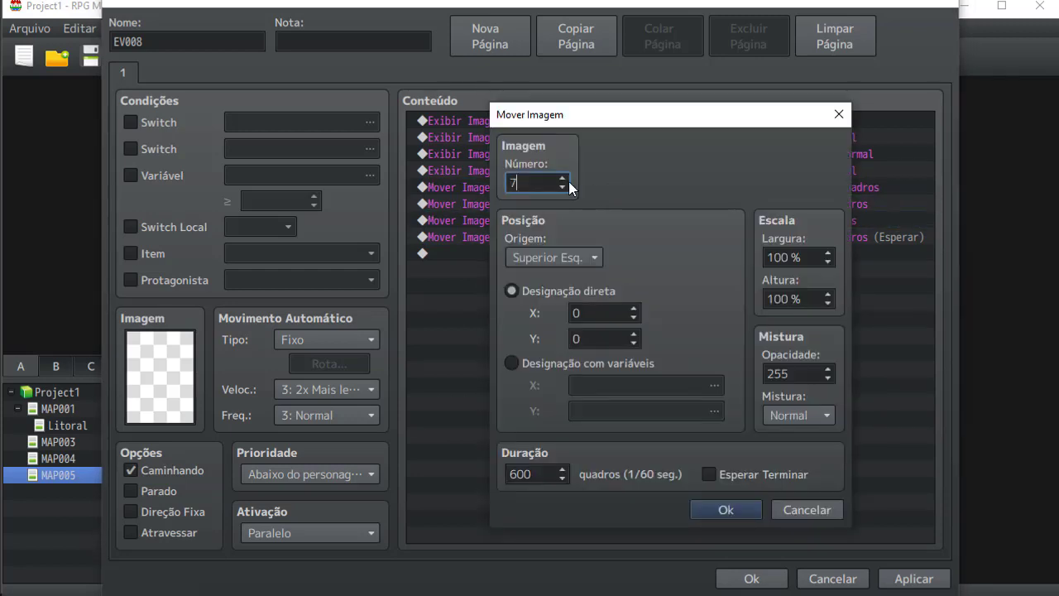
left_click(722, 506)
double_click(529, 238)
type("8")
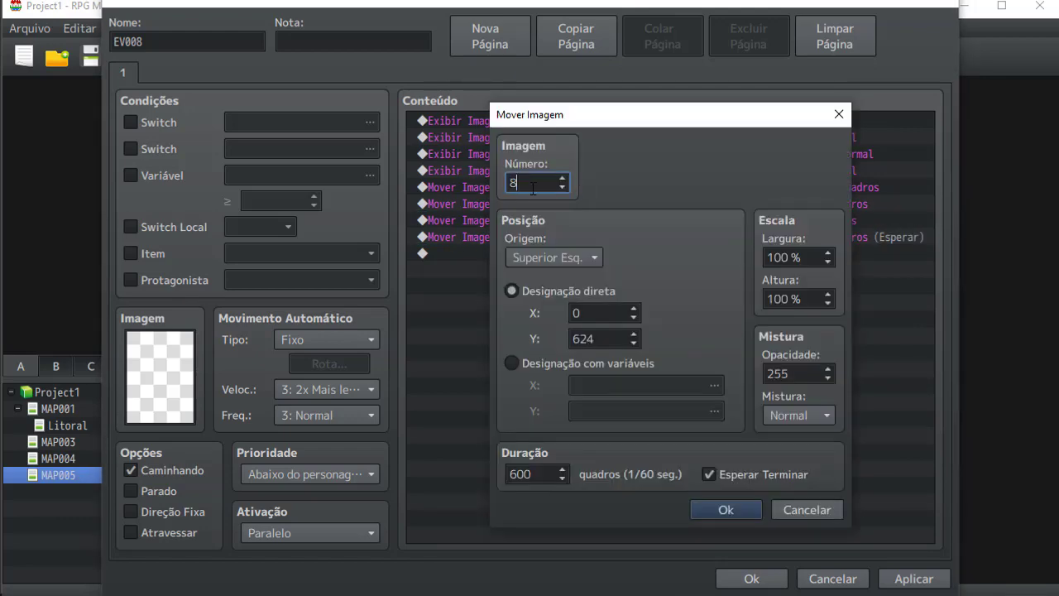
left_click(728, 511)
Set the duration of the Mover Imagem commands for pictures 5 and 6 to 400 frames
left_click(620, 194)
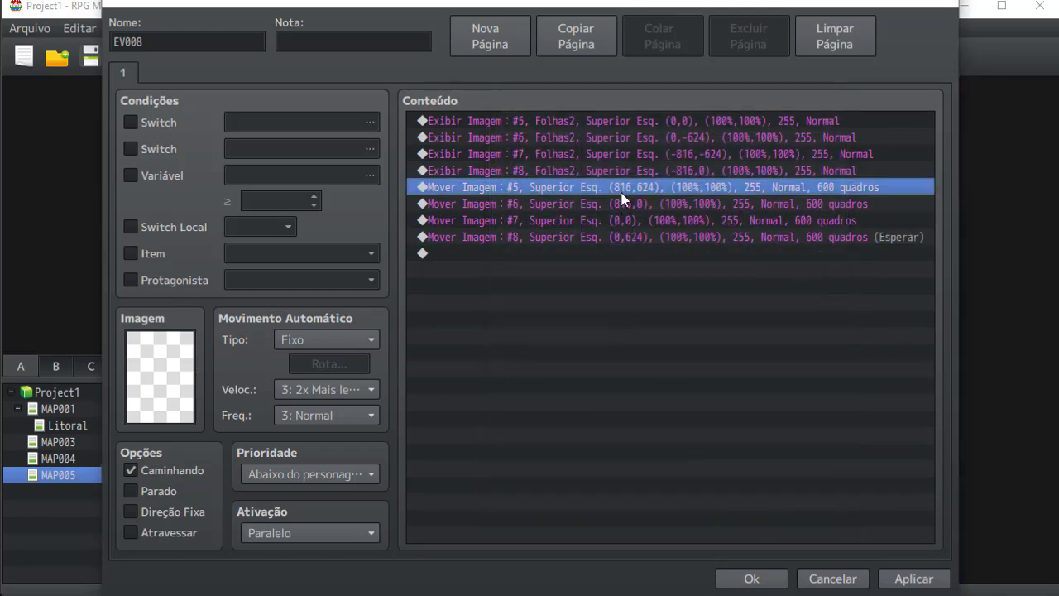
double_click(621, 197)
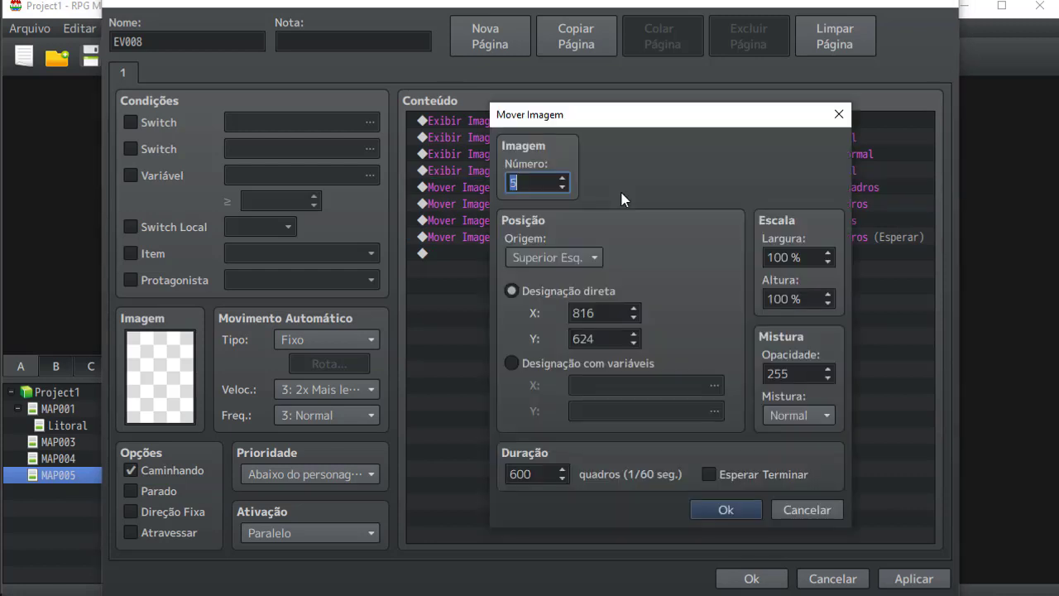
double_click(552, 473)
type("400")
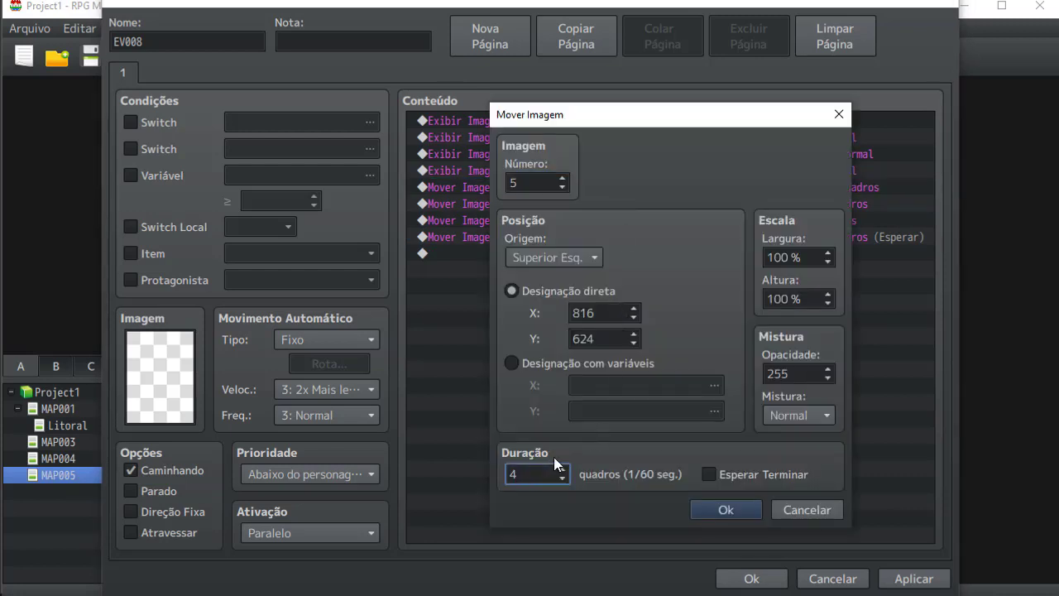
key("Return")
key("Down")
key("Down")
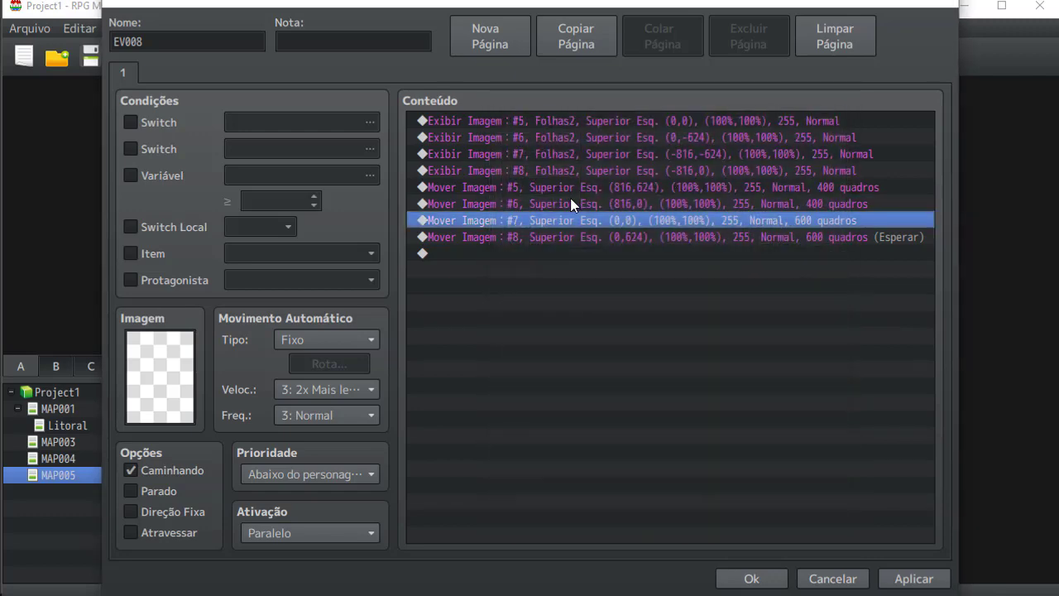
Set the duration of the Mover Imagem commands for pictures 7 and 8 to 400 frames and save the event
key("Return")
double_click(536, 473)
type("400")
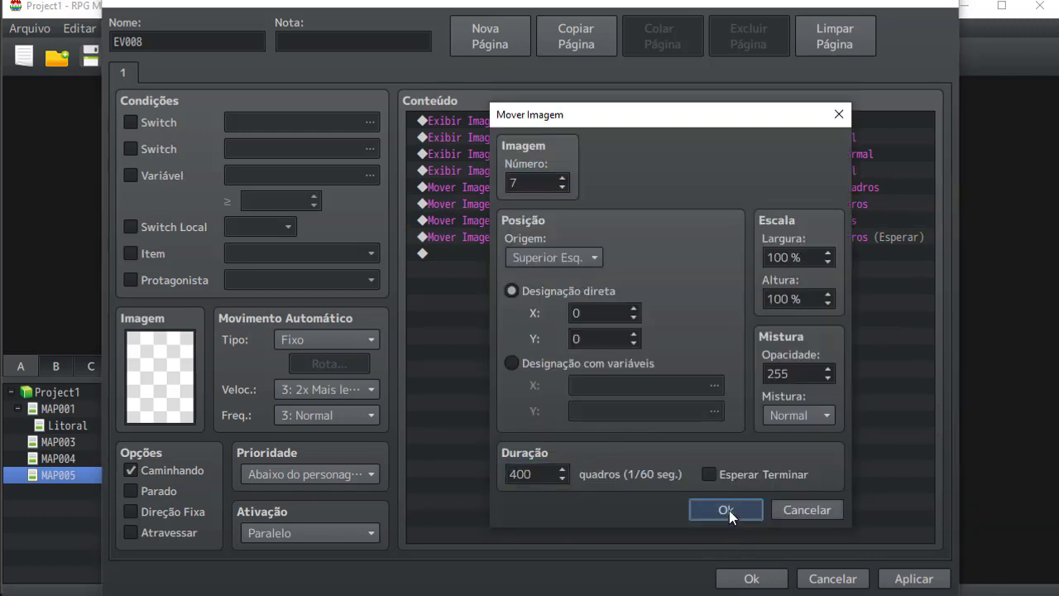
left_click(727, 509)
left_click(525, 238)
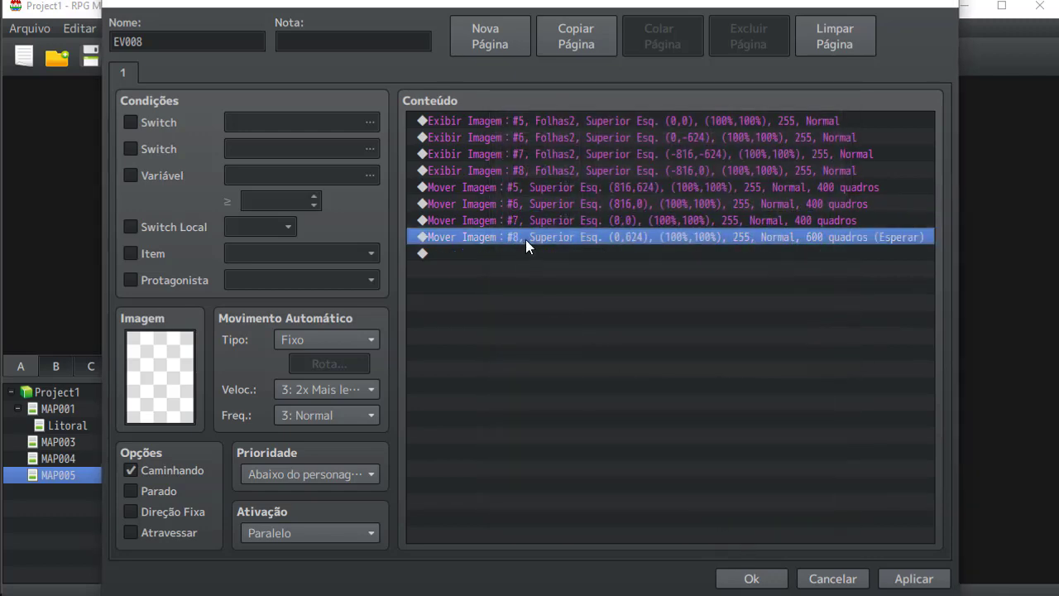
key("Return")
double_click(534, 473)
type("400")
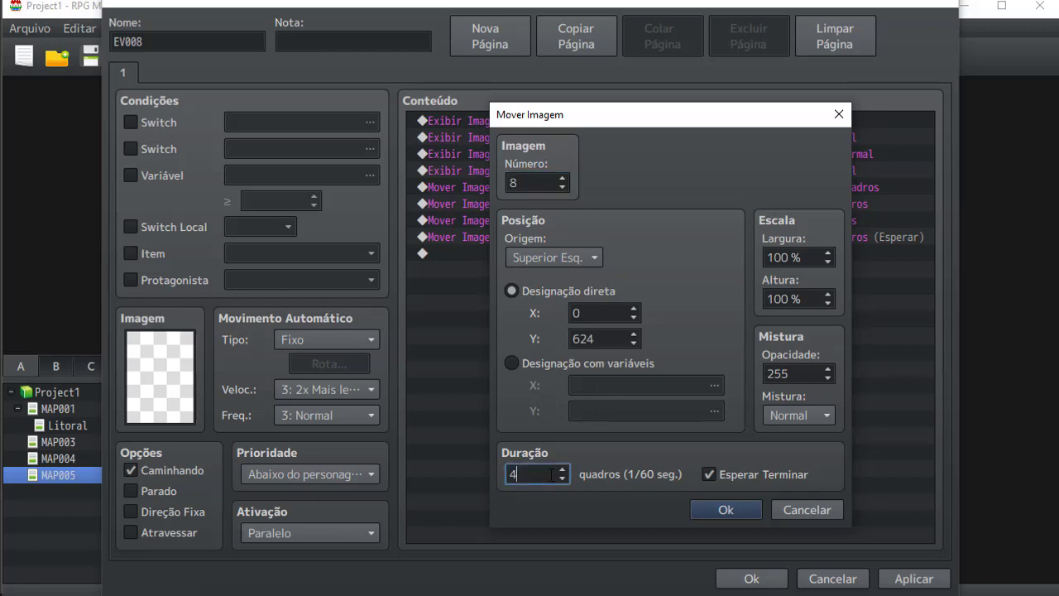
left_click(730, 508)
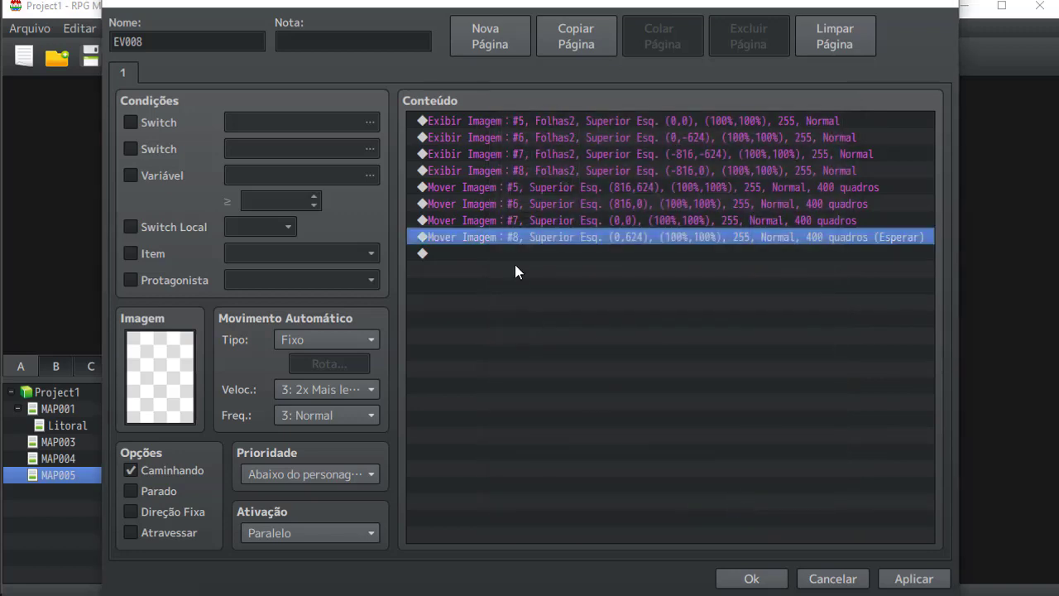
left_click(574, 255)
left_click(751, 578)
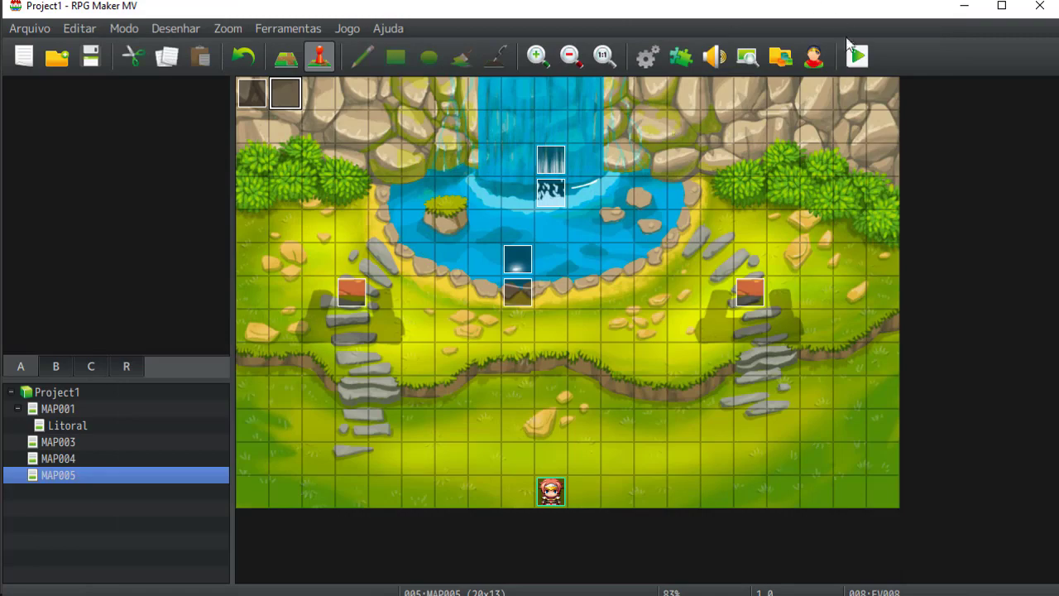
Playtest the project to check the two moving leaf layers on the map, and close the game
left_click(857, 56)
left_click(460, 333)
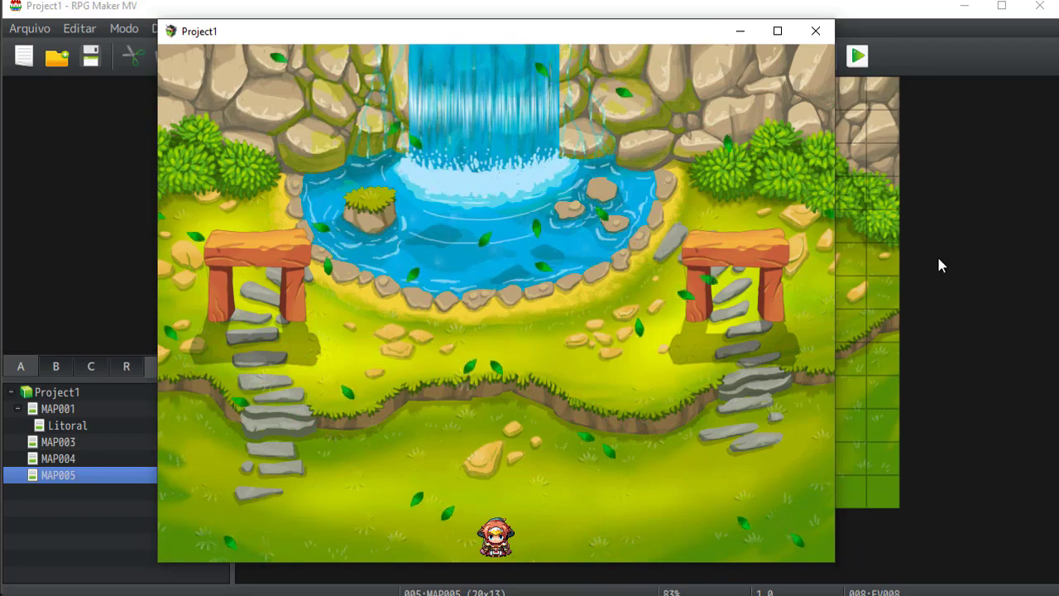
key("alt+F4")
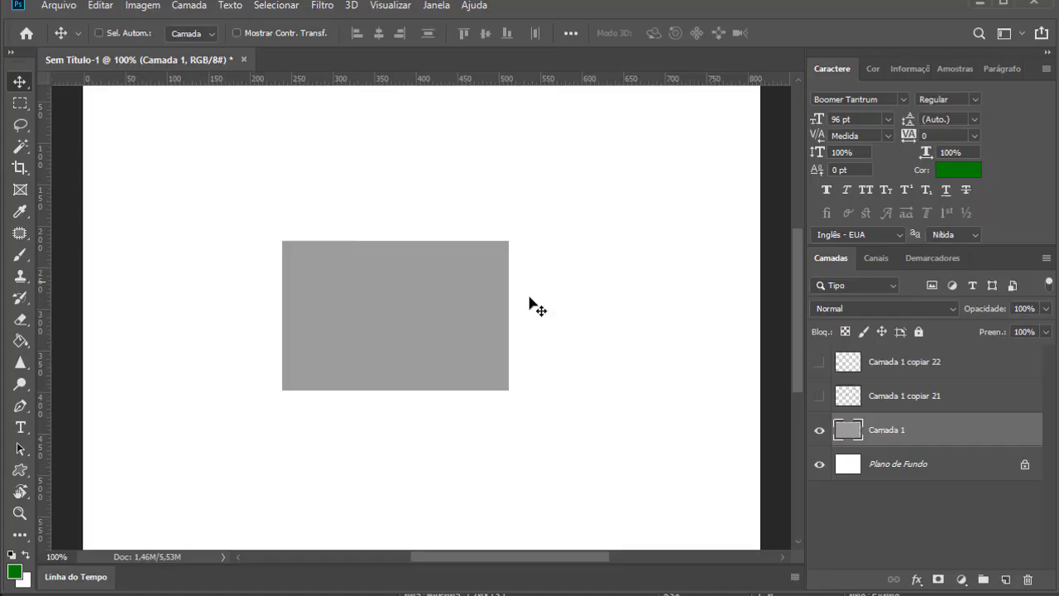
In Photoshop, hide the grey Camada 1 layer and darken Plano de Fundo to grey with Hue/Saturation
left_click(820, 431)
left_click(882, 466)
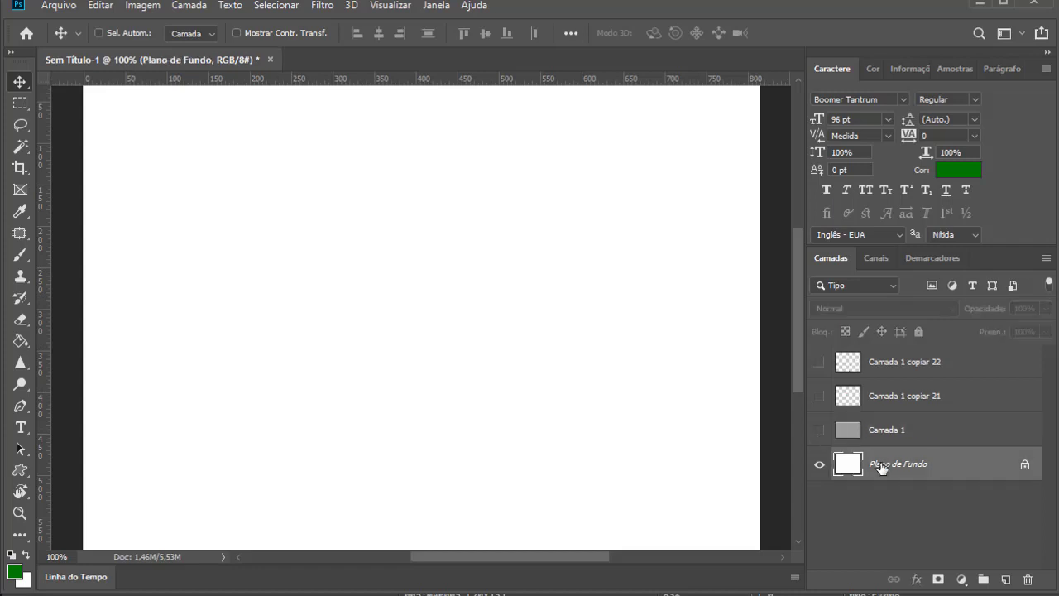
key("ctrl+u")
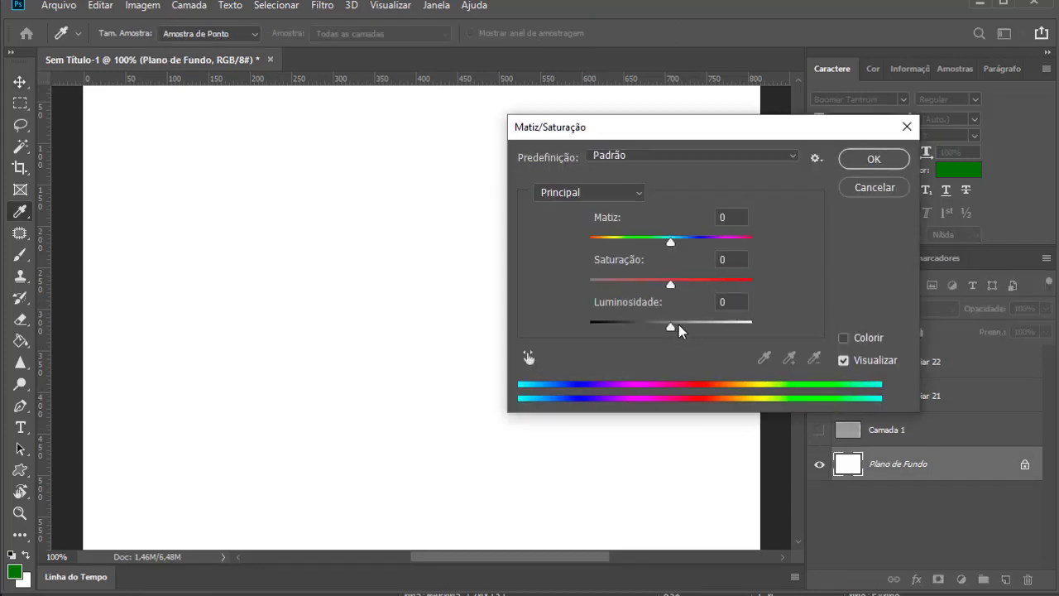
left_click_drag(679, 327, 631, 327)
left_click(868, 164)
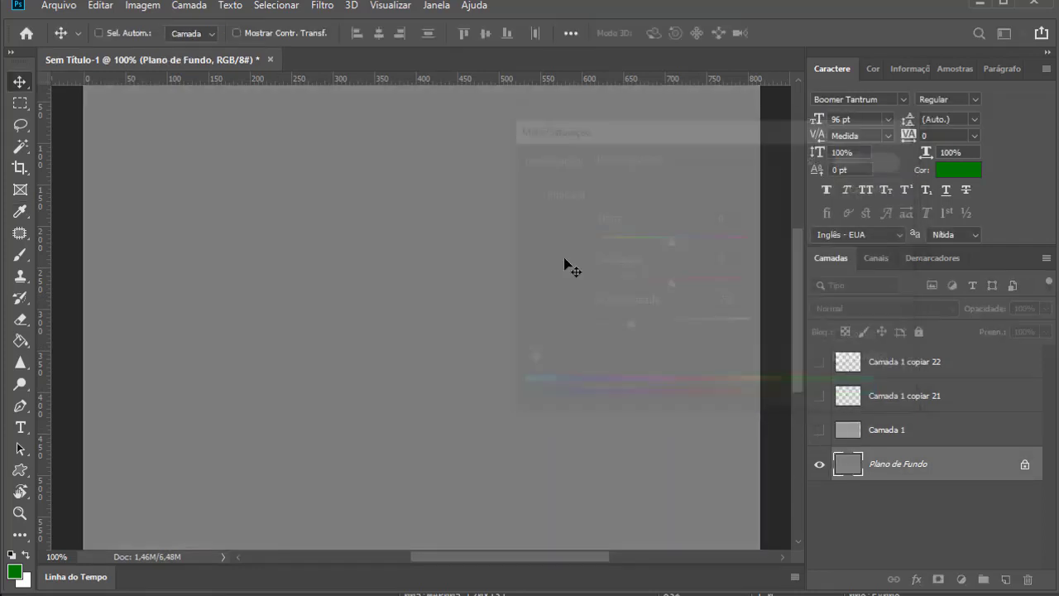
scroll(568, 283, "up", 1)
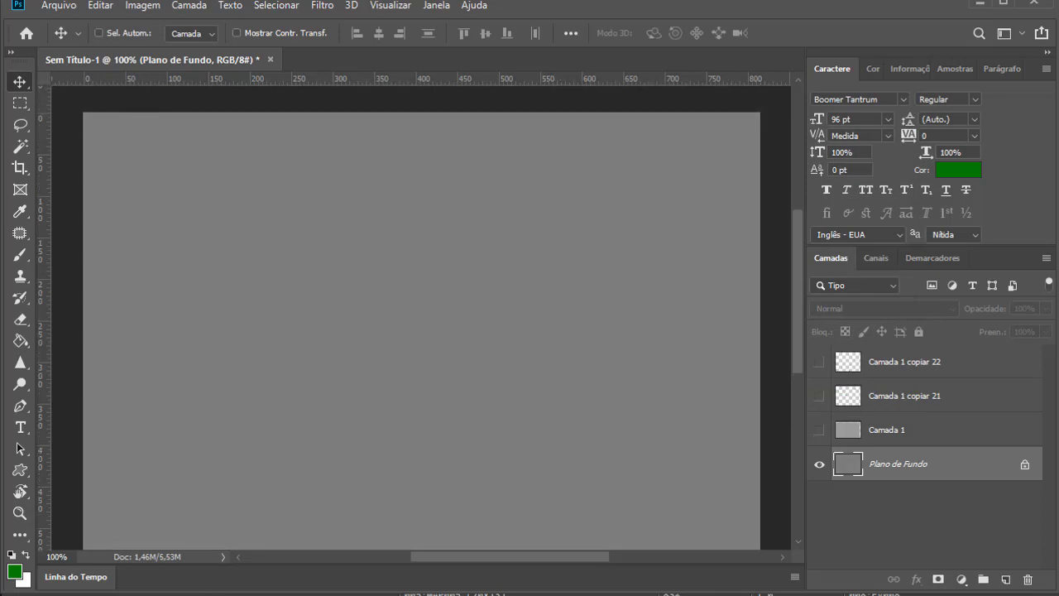
Choose the Brush tool and set the foreground colour to white, ffffff
left_click(20, 254)
right_click(219, 216)
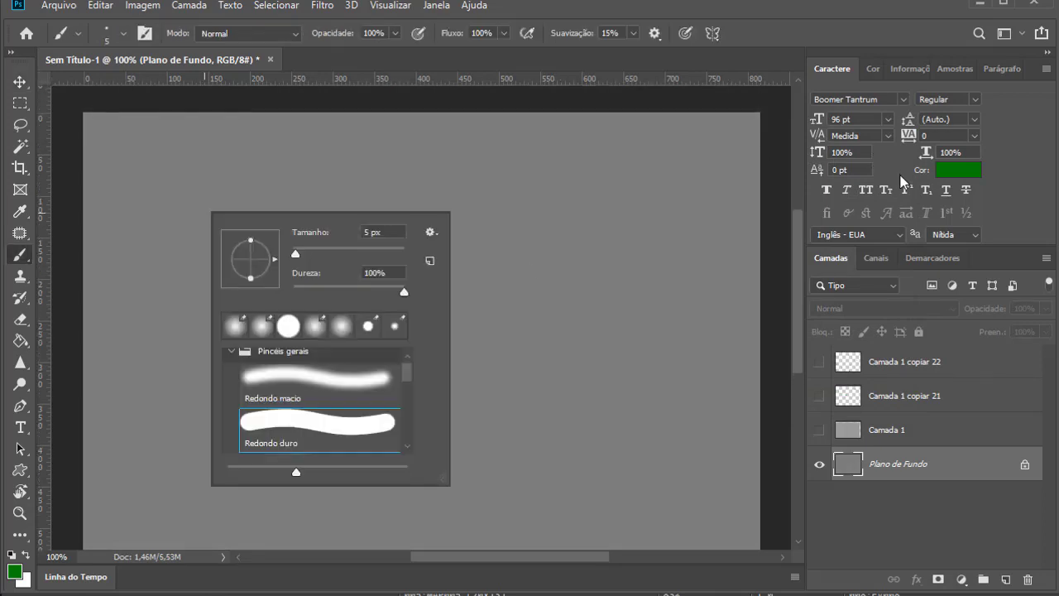
left_click(958, 170)
type("ffffff")
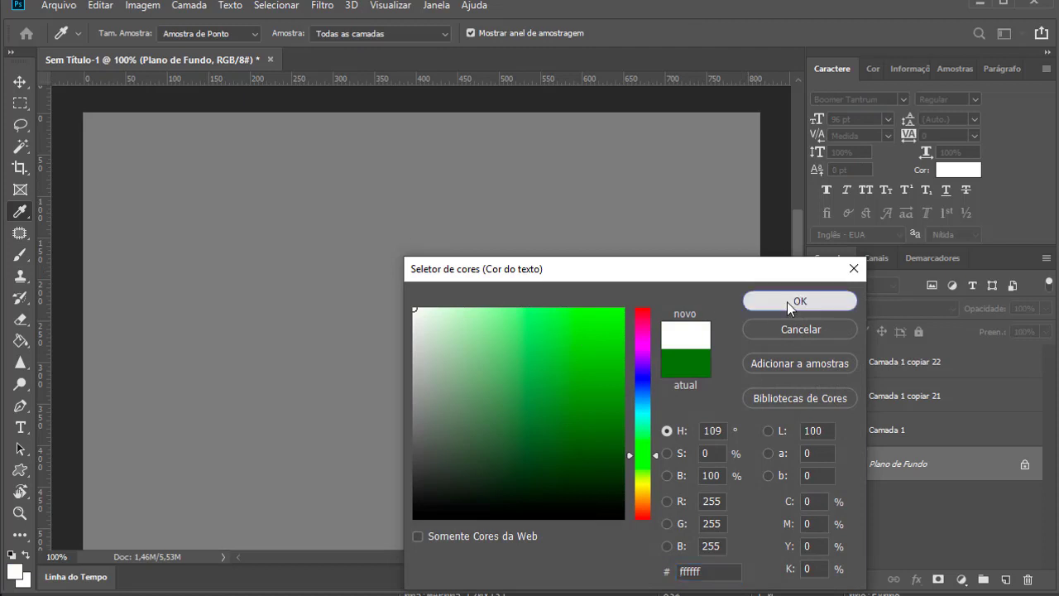
left_click(794, 300)
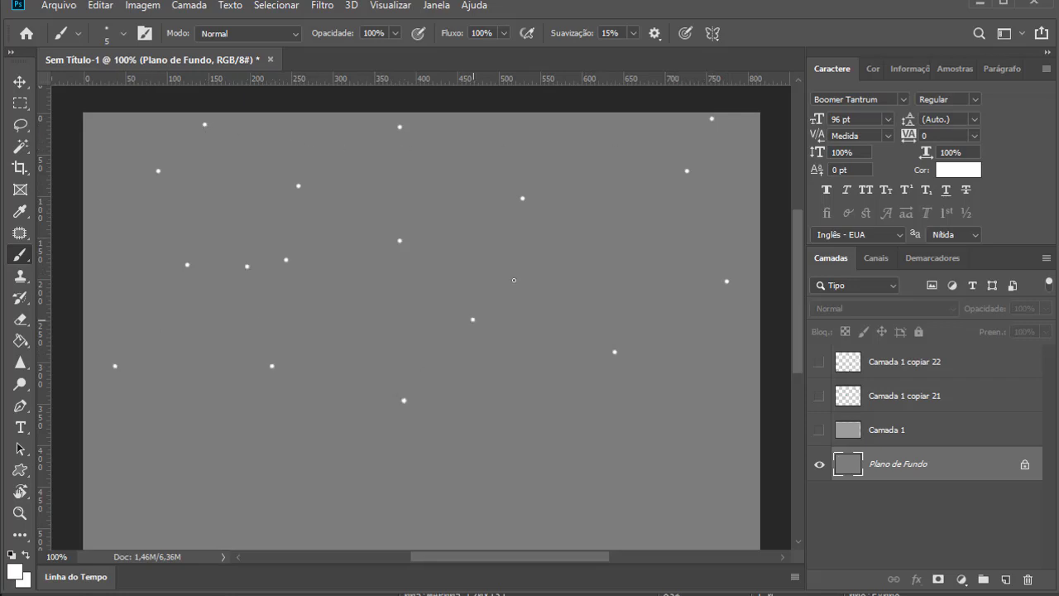
Paint scattered 5 px white dots across the whole Plano de Fundo layer
left_click_drag(659, 457, 686, 255)
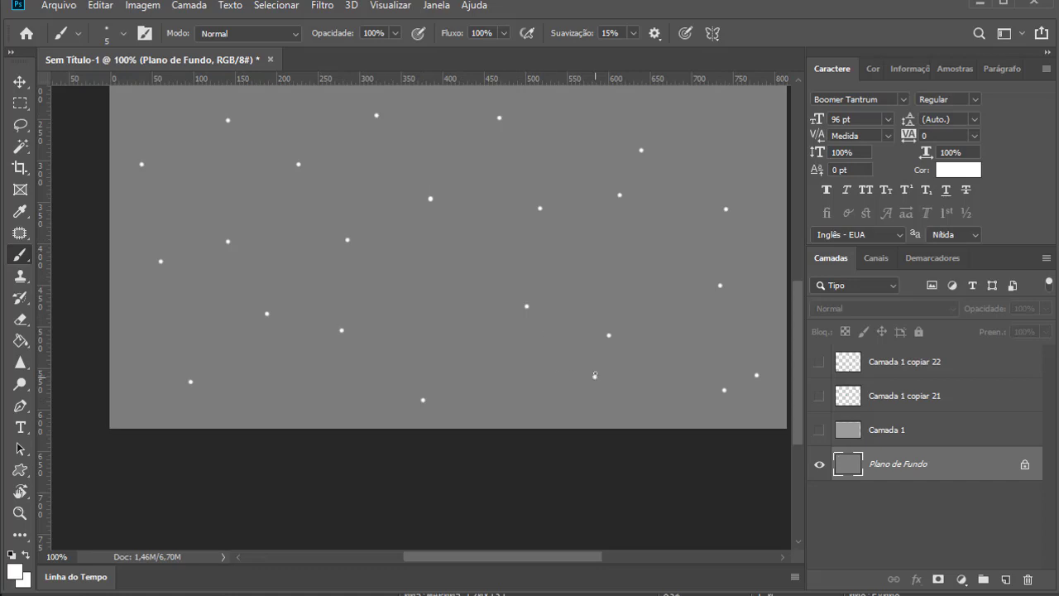
scroll(565, 397, "up", 5)
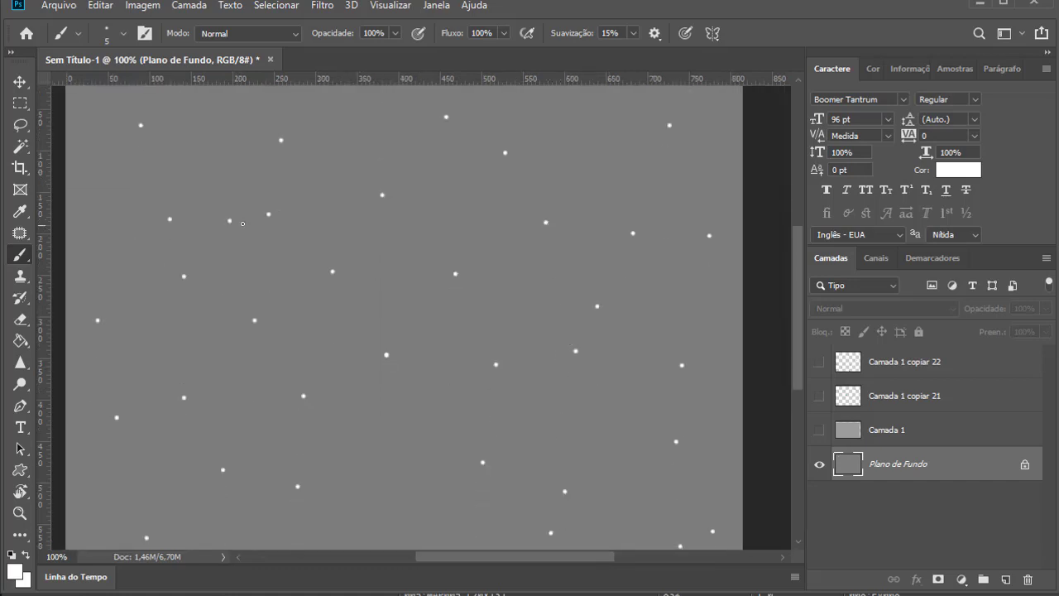
left_click(19, 81)
scroll(515, 303, "up", 3)
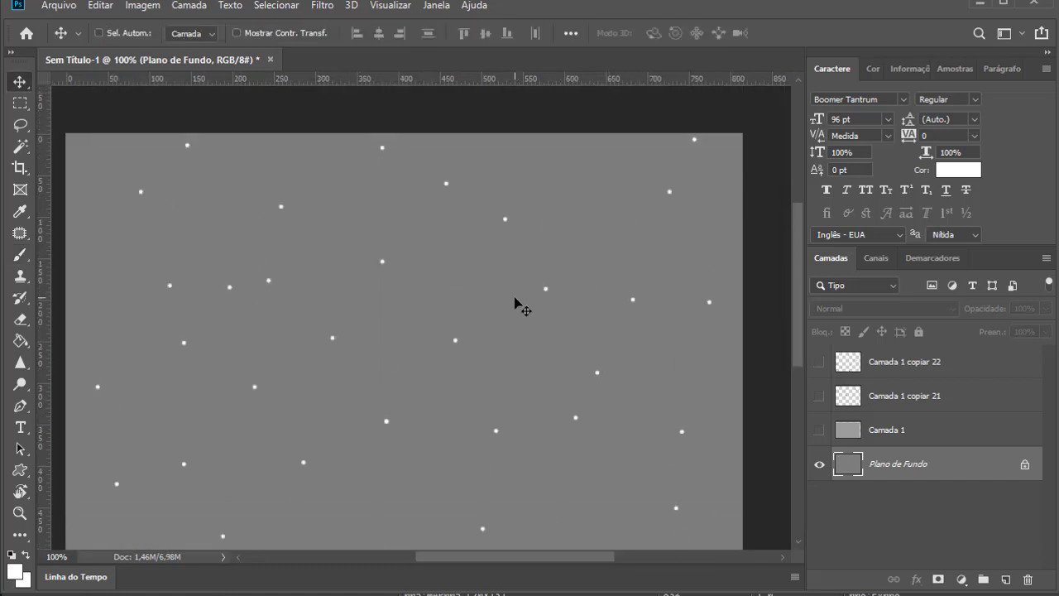
scroll(529, 306, "down", 1)
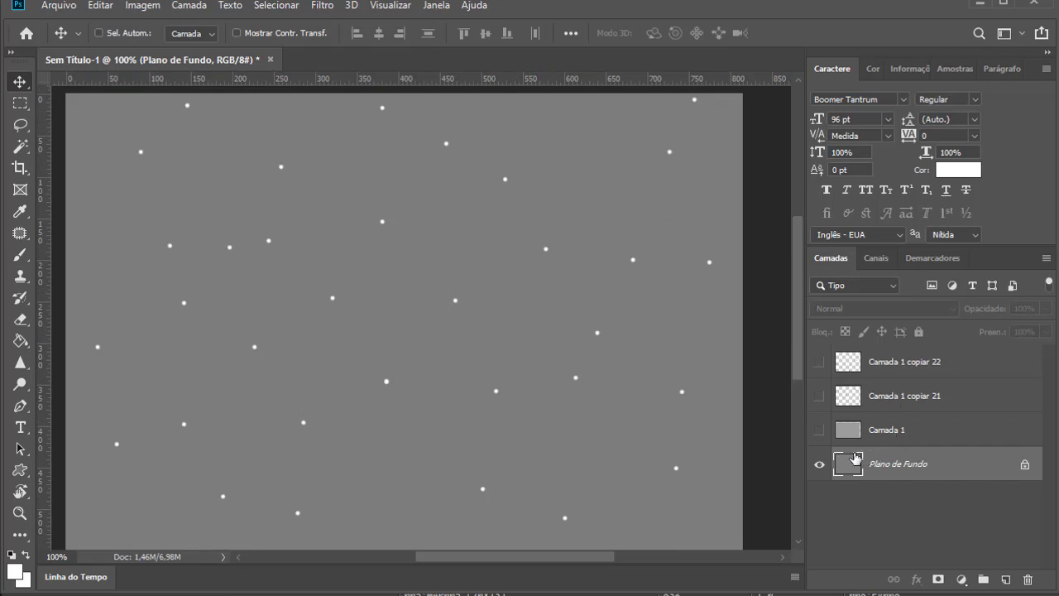
Refill Plano de Fundo as solid black and raise its luminosity to +30 with Hue/Saturation
key("ctrl+BackSpace")
key("ctrl+i")
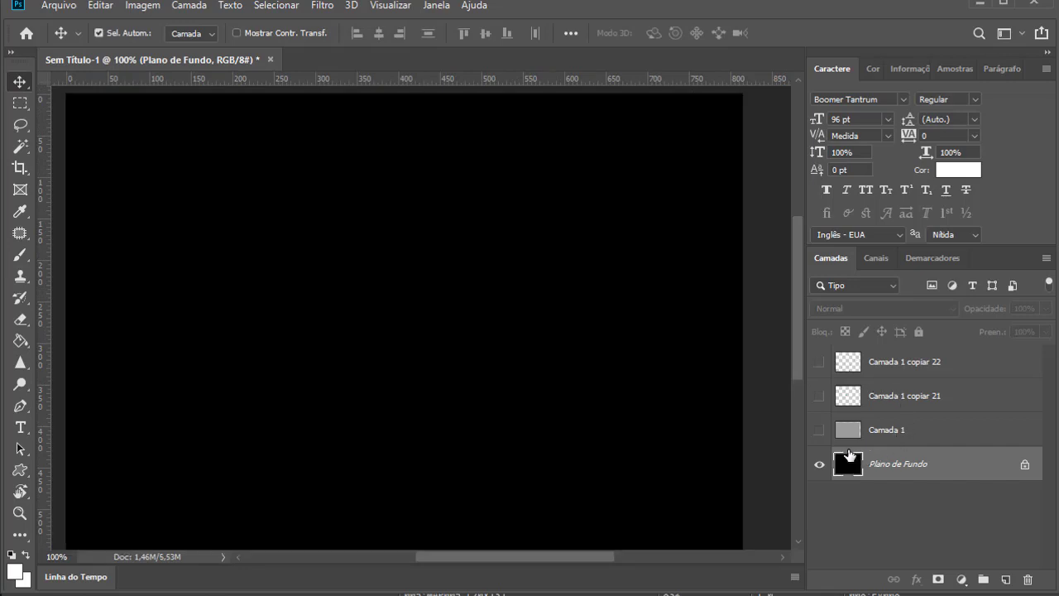
key("ctrl+u")
left_click_drag(670, 323, 694, 328)
left_click(873, 159)
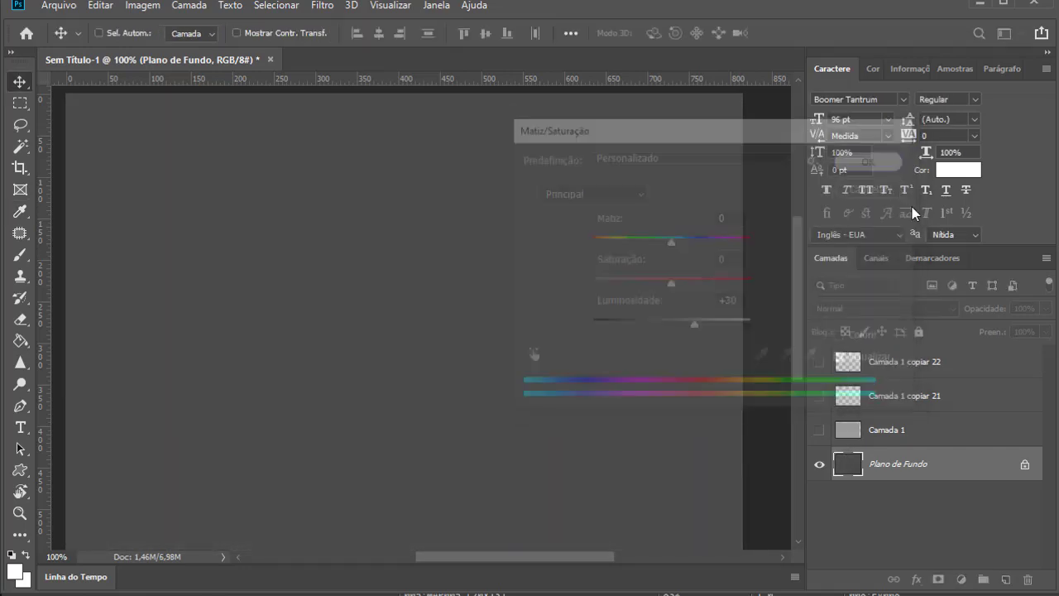
Delete the grey Camada 1 layer and add a new empty layer directly above Plano de Fundo
left_click_drag(891, 439, 1016, 573)
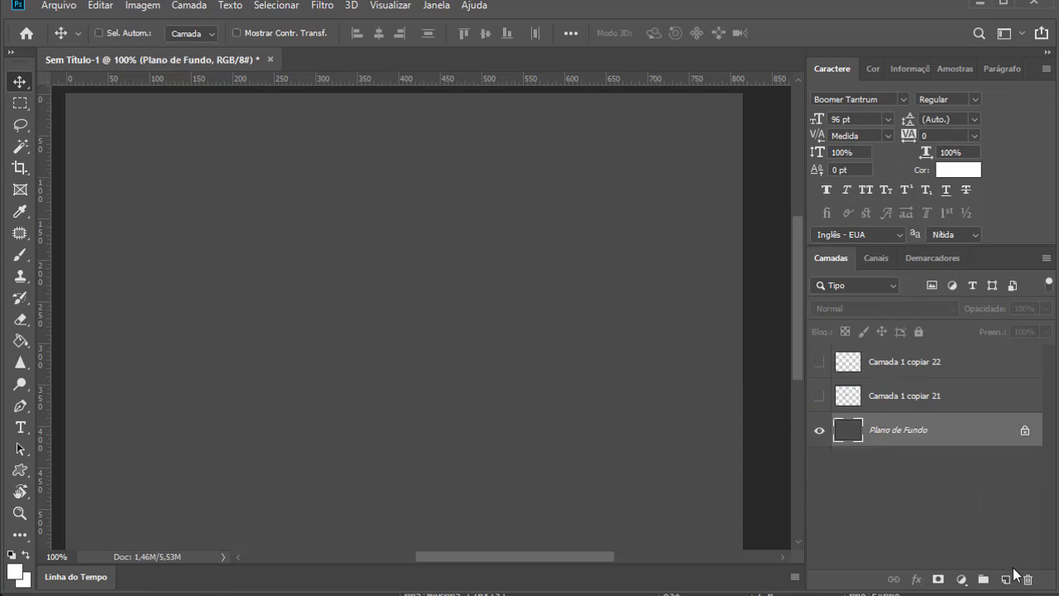
left_click(1007, 578)
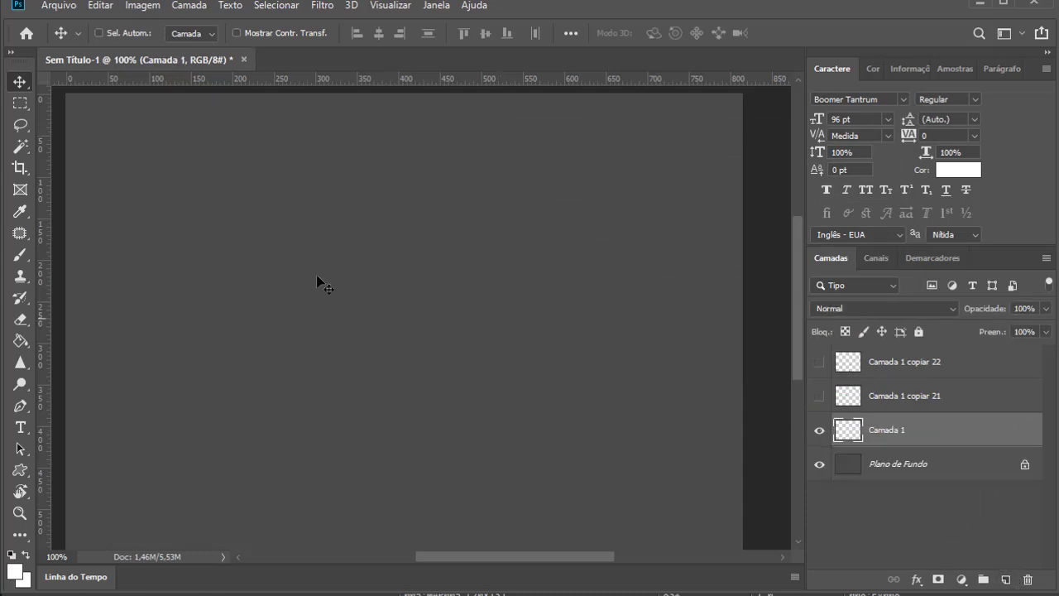
Paint scattered 5 px white dots over the entire canvas on the new Camada 1 layer
left_click(20, 256)
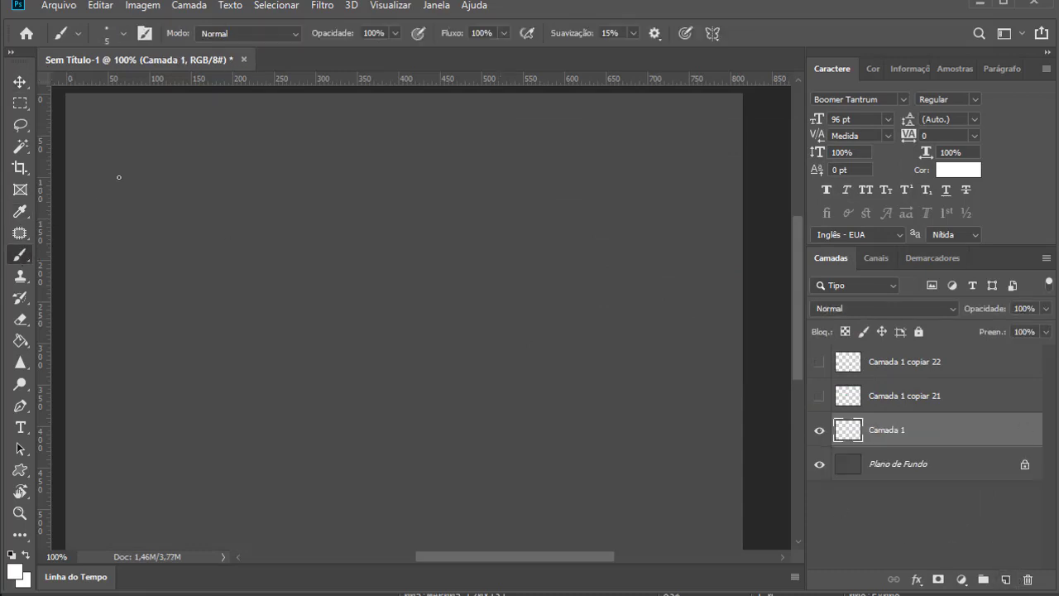
left_click(125, 124)
left_click(147, 250)
left_click(262, 161)
left_click(337, 318)
left_click(225, 449)
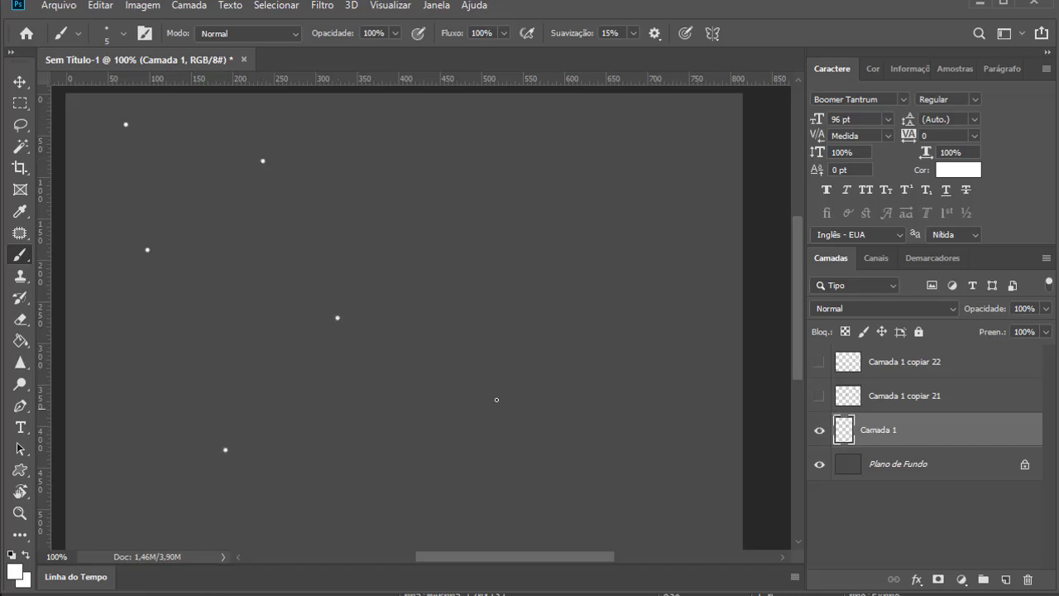
left_click(496, 399)
left_click(484, 206)
left_click(631, 129)
left_click(722, 184)
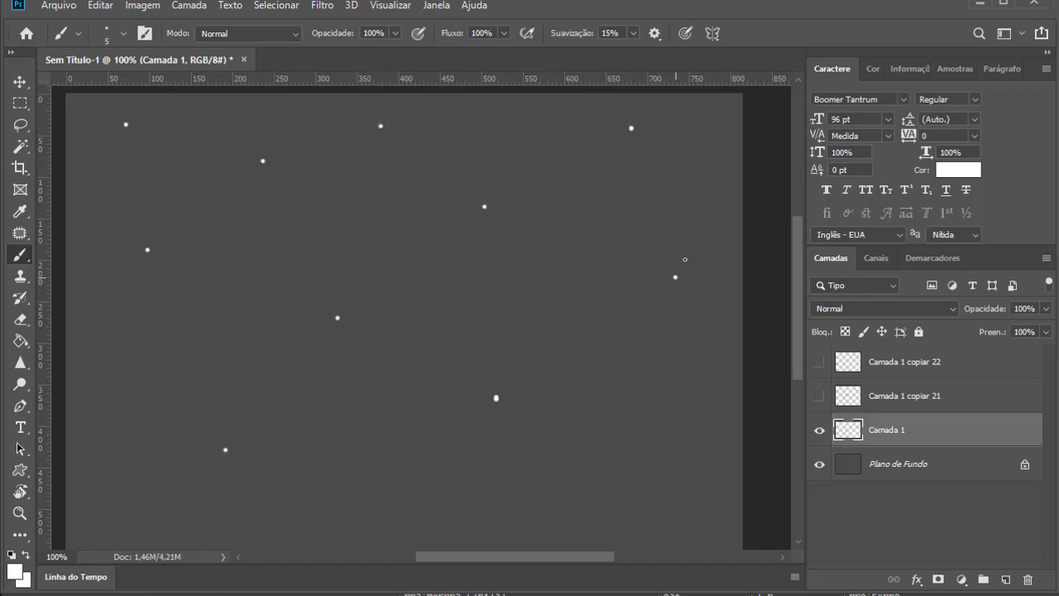
left_click(675, 277)
left_click(584, 427)
scroll(653, 377, "down", 2)
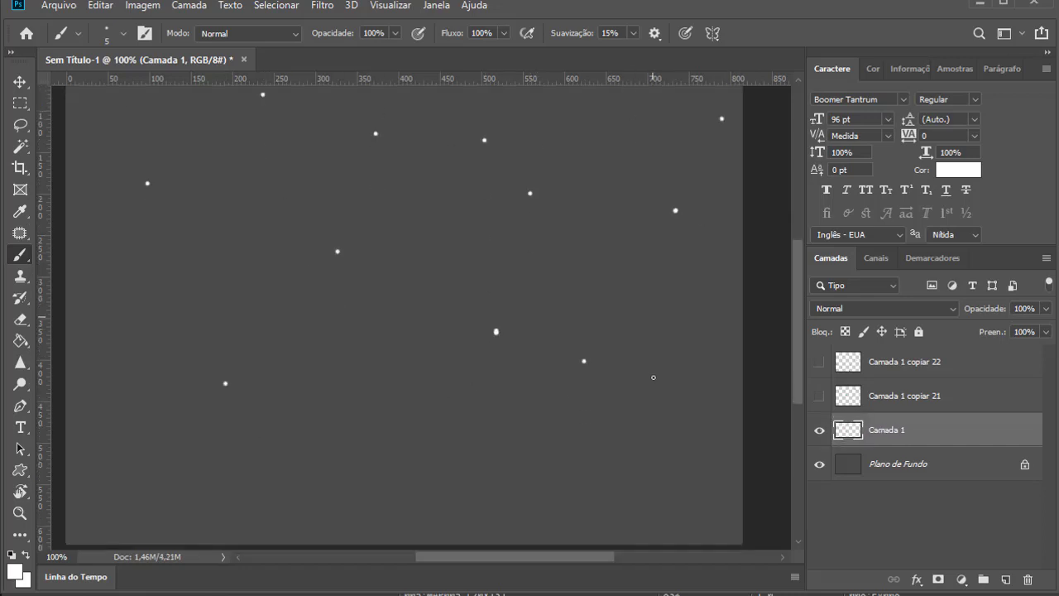
left_click(703, 493)
left_click(541, 494)
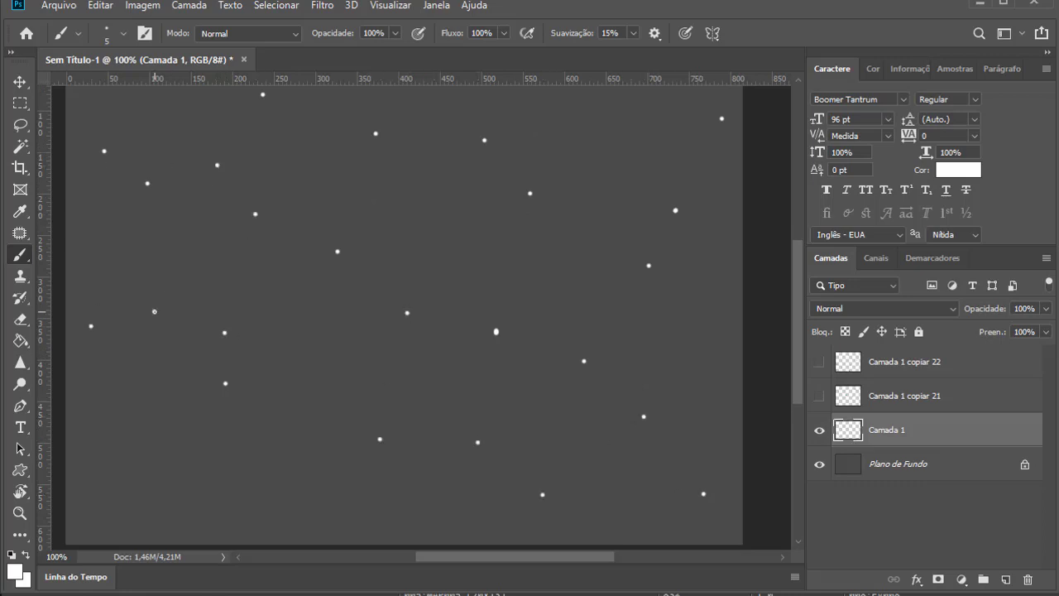
Lower Camada 1's opacity to 24% and add a new empty layer above it
scroll(519, 365, "up", 2)
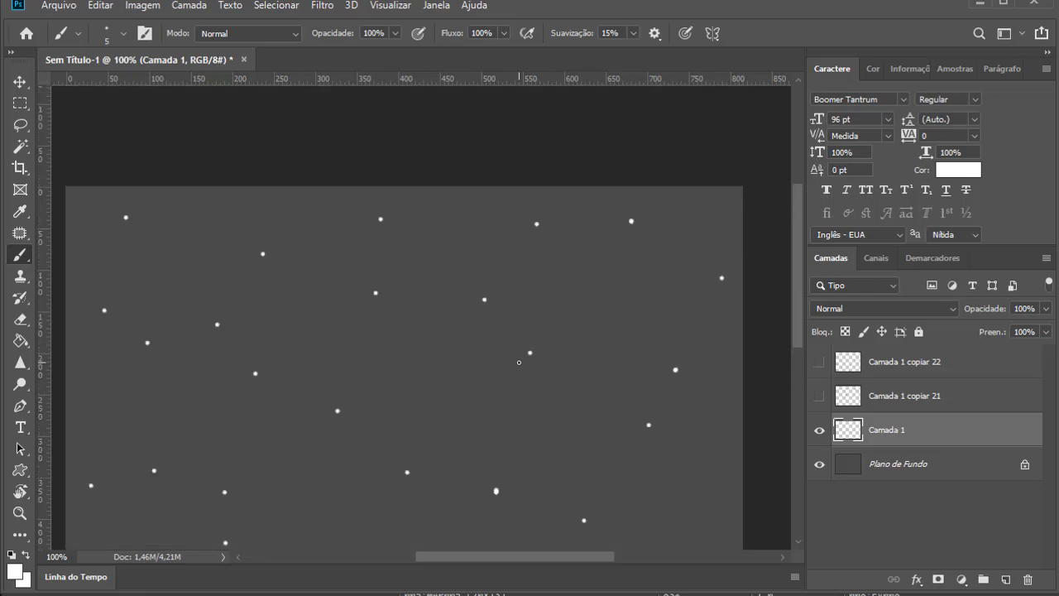
left_click(1046, 309)
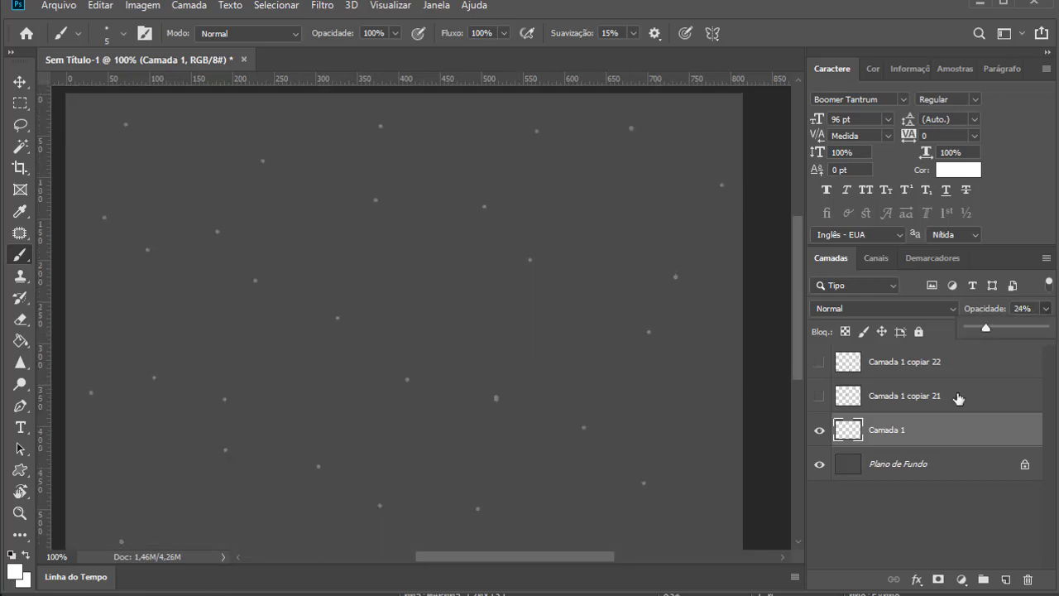
left_click(1006, 580)
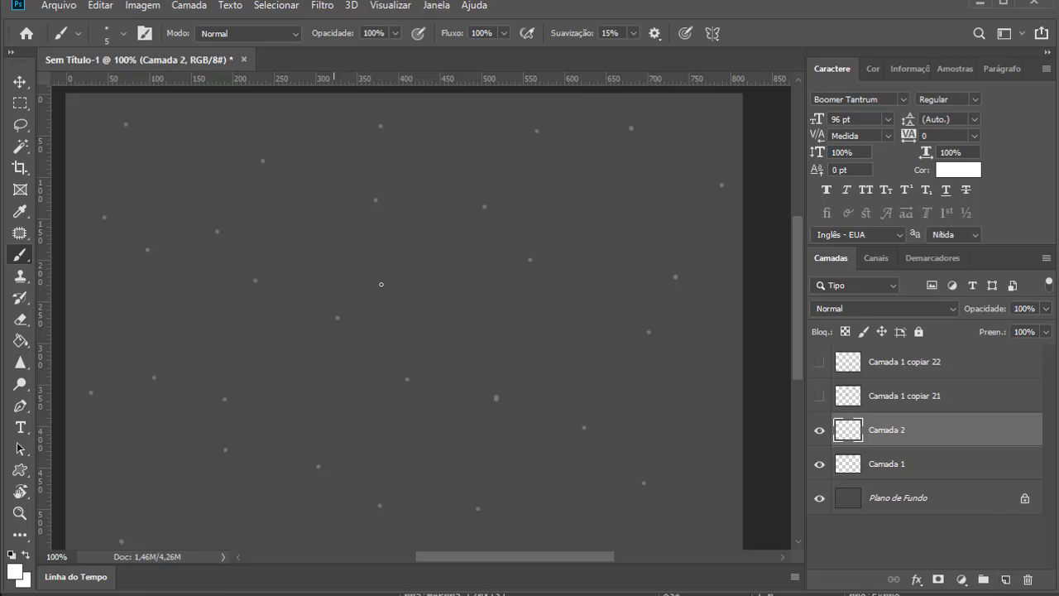
Paint fully opaque 5 px white dots on the new Camada 2 layer, spread between the faint dots over the canvas
left_click(435, 225)
left_click(284, 339)
left_click(108, 295)
left_click(194, 275)
left_click(152, 403)
left_click(151, 445)
scroll(118, 420, "down", 2)
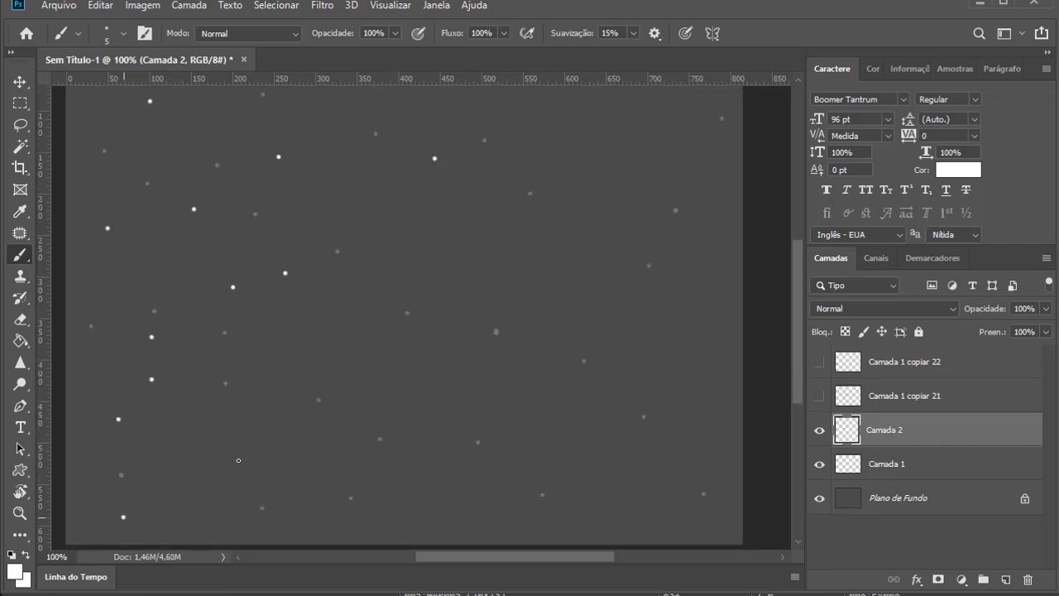
left_click(266, 439)
left_click(646, 123)
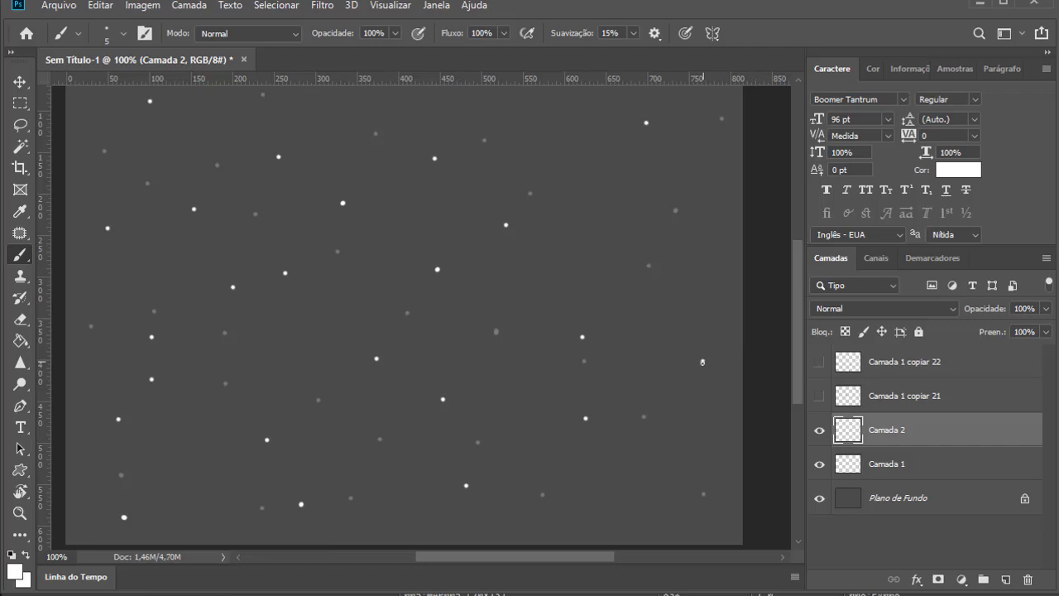
left_click(669, 463)
Select Camada 1 and hide it so only the bright dots of Camada 2 show over the background
scroll(629, 266, "up", 3)
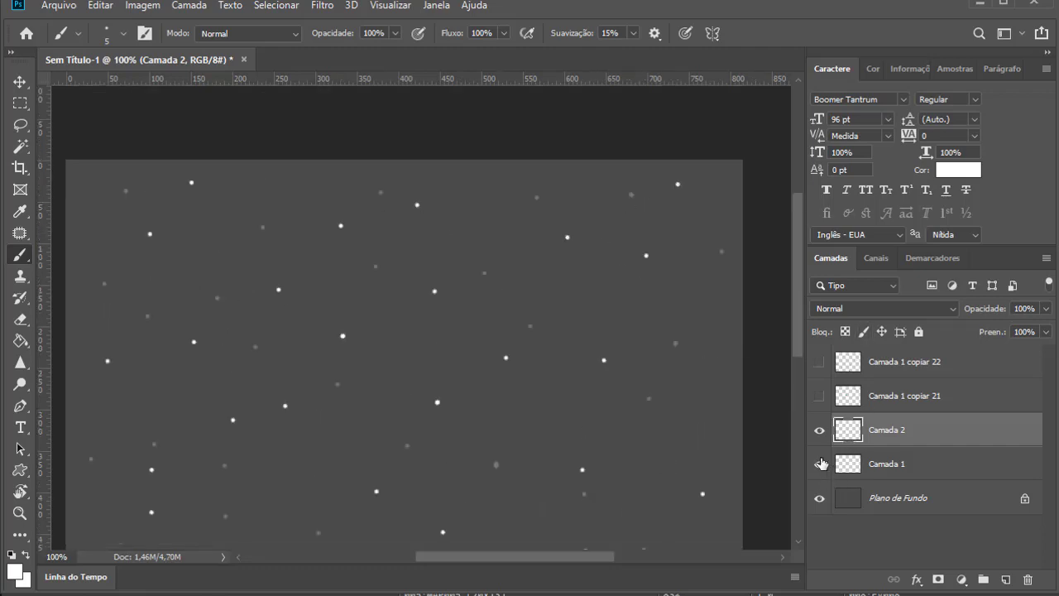
key("alt+bracketleft")
left_click(1046, 308)
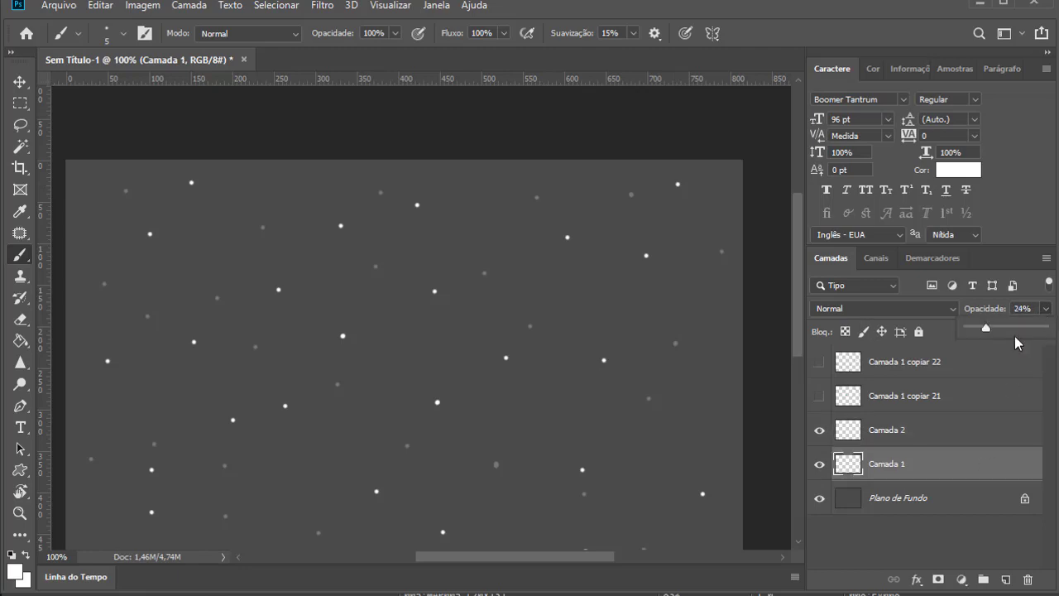
left_click(819, 464)
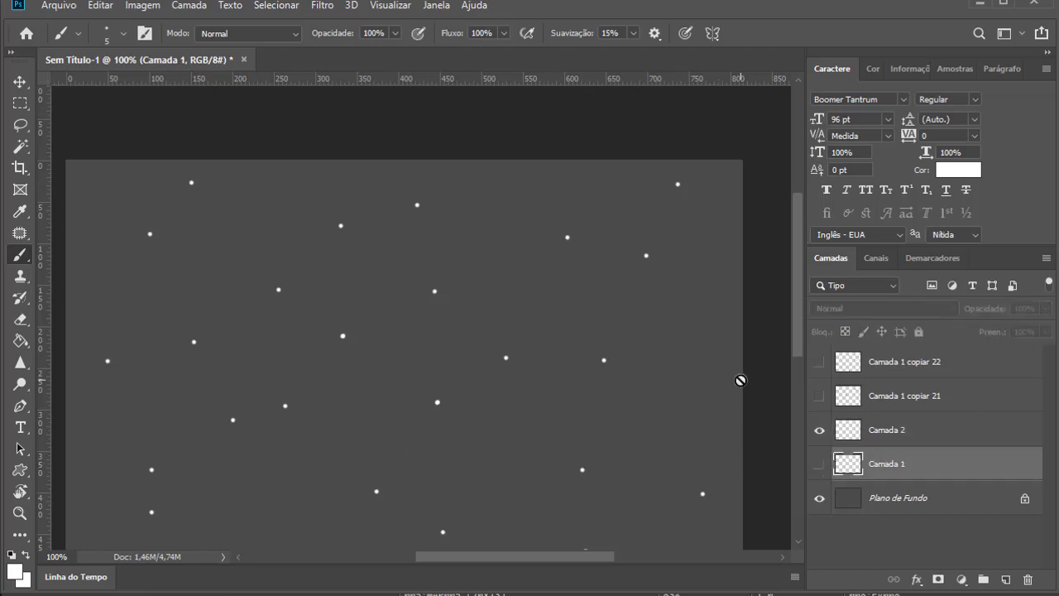
Hide Plano de Fundo and Camada 1 so only the Camada 2 dots show on transparency, and select Camada 2
scroll(737, 379, "down", 2)
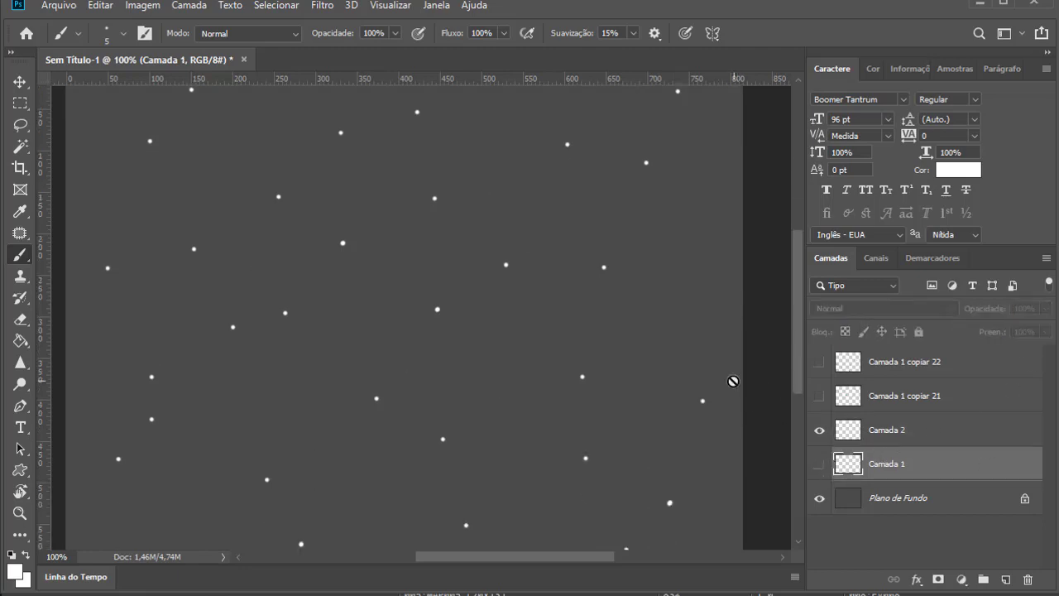
left_click(23, 84)
left_click_drag(819, 435, 819, 465)
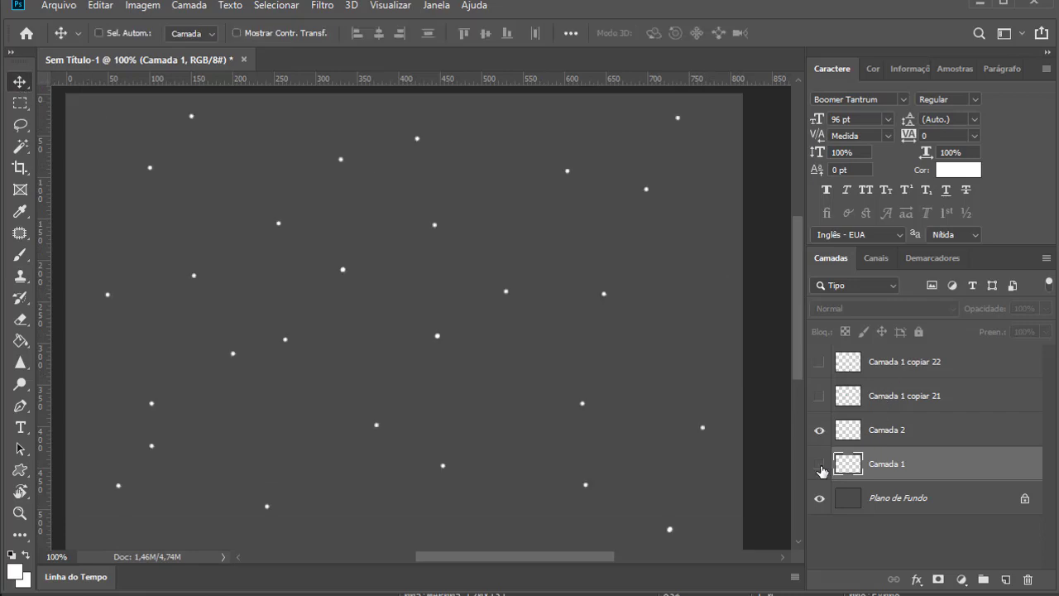
left_click(819, 431)
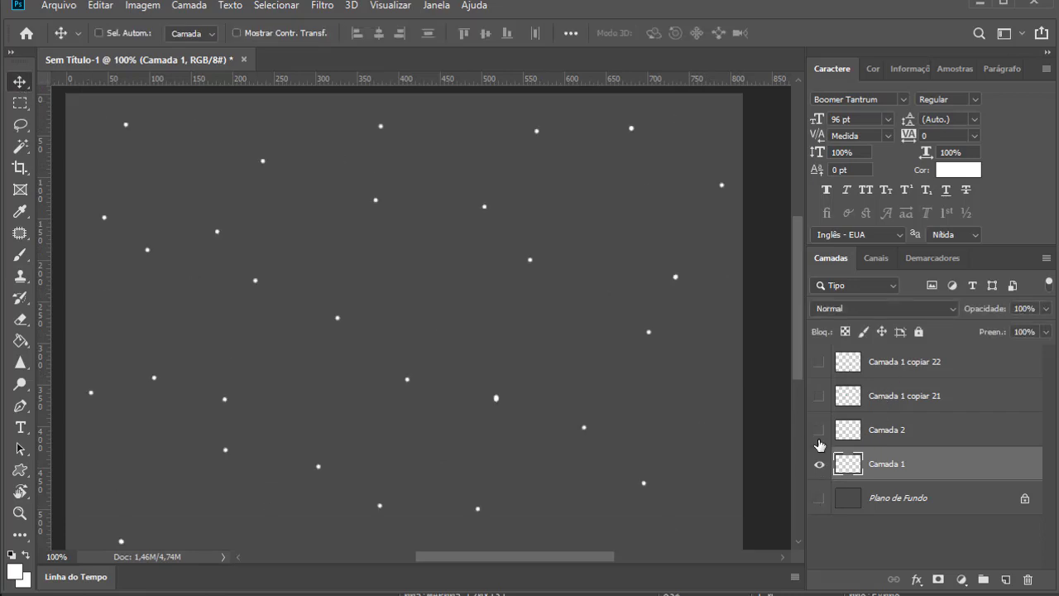
left_click(819, 465)
left_click(819, 430)
left_click(890, 445)
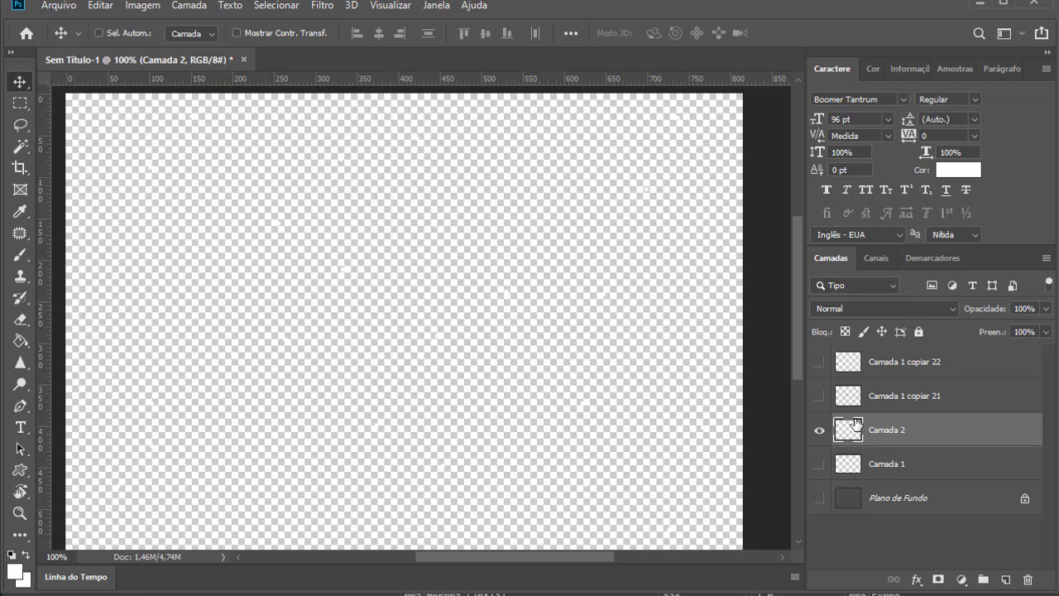
Start saving a PNG into the project's img/pictures folder and rename the existing Folhas1.png there to FolhasA.png
key("shift+ctrl+s")
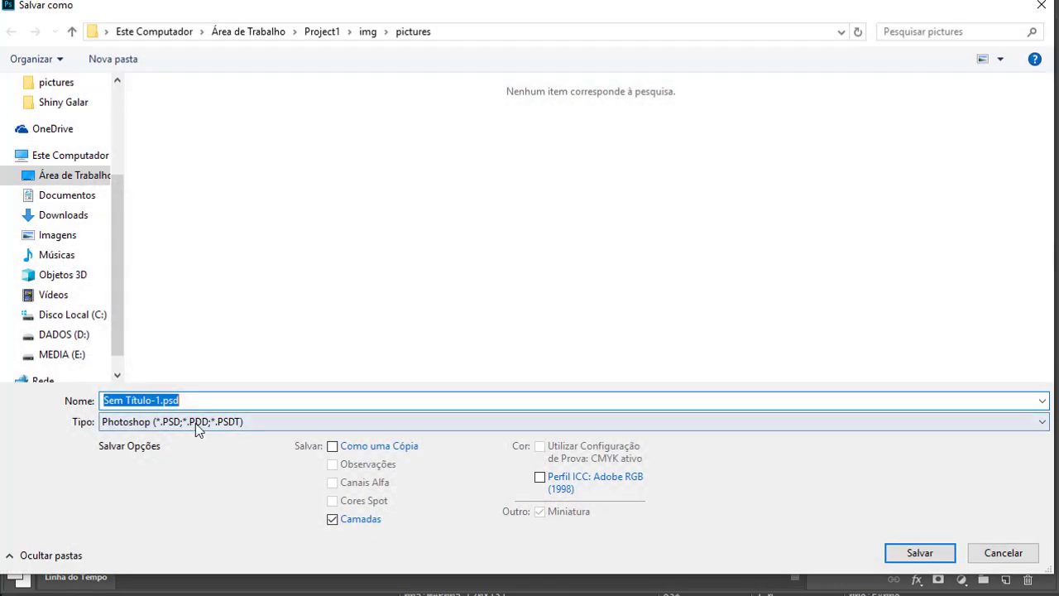
left_click(258, 421)
left_click(172, 352)
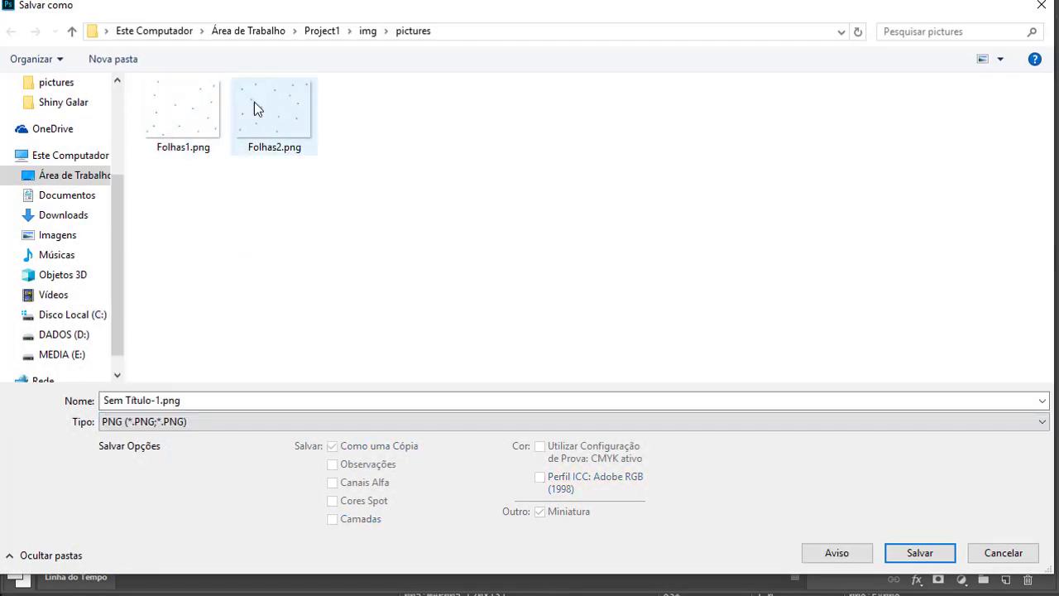
left_click(190, 142)
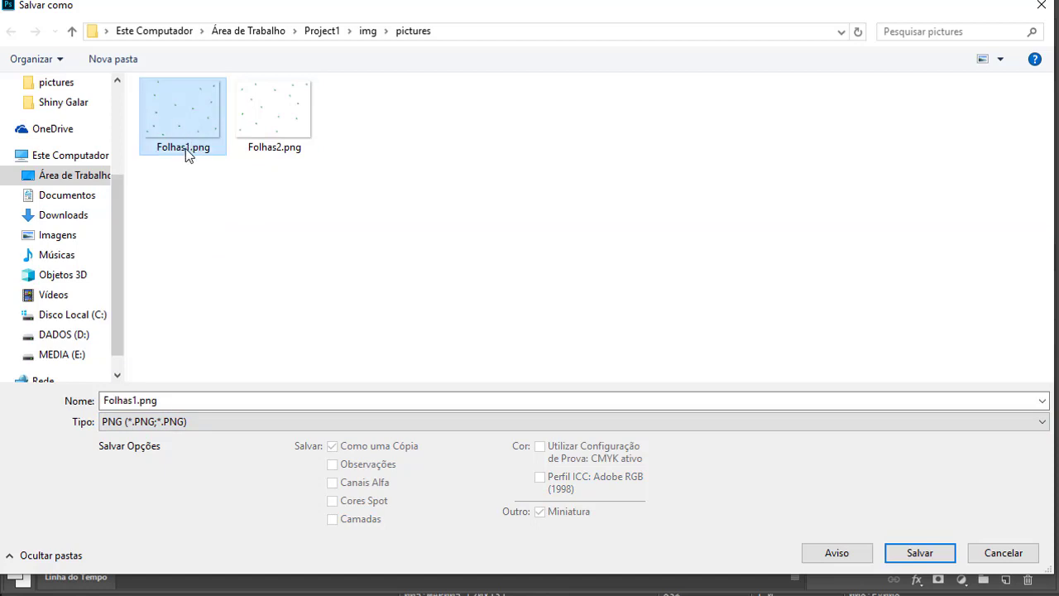
left_click(185, 148)
left_click(187, 146)
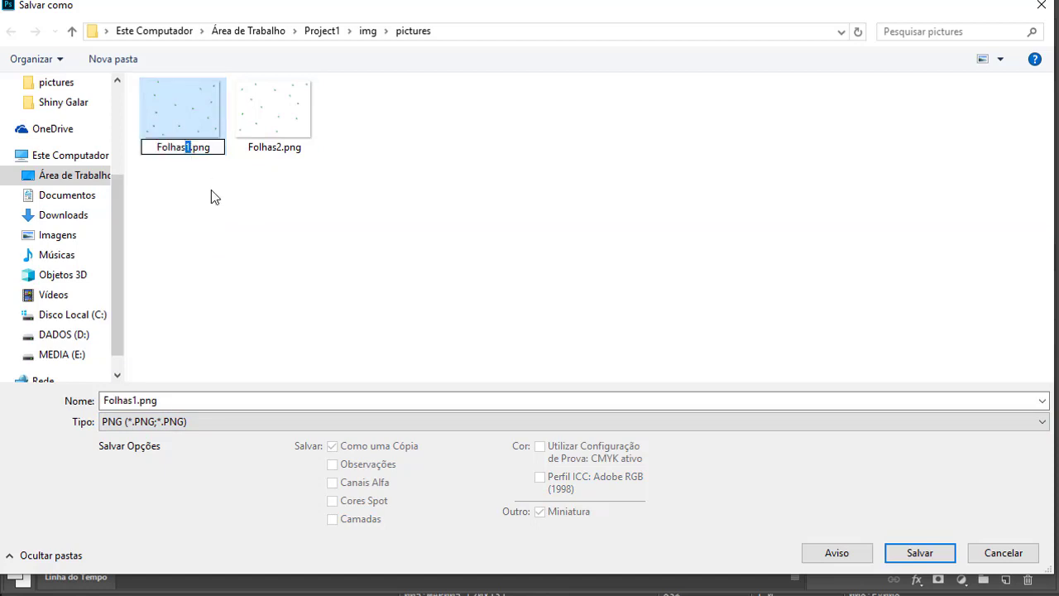
type("A")
key("Return")
Rename the existing Folhas2.png in the pictures folder to FolhasB.png
left_click(204, 154)
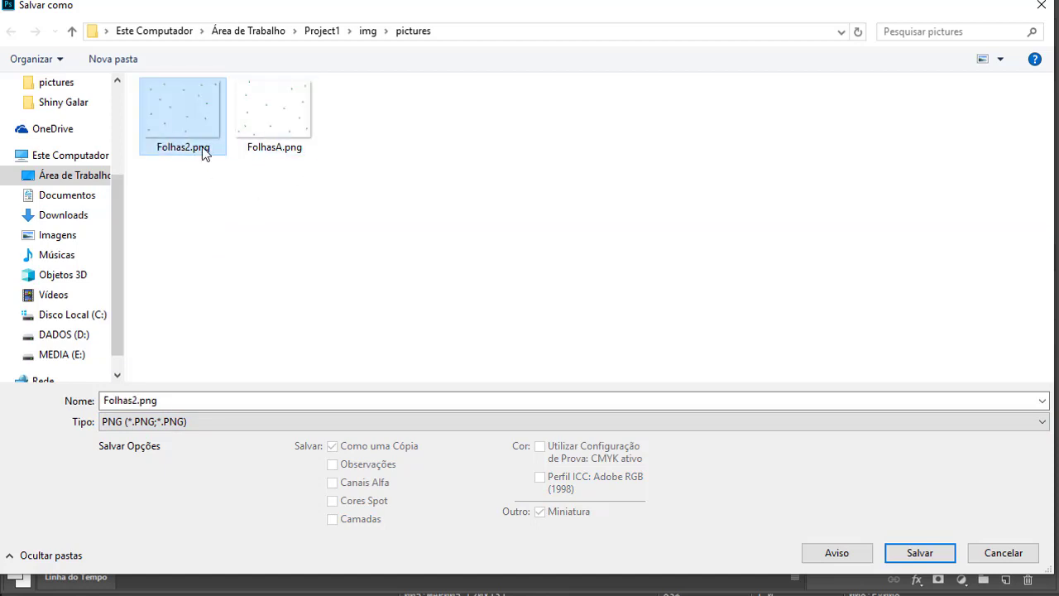
left_click(185, 147)
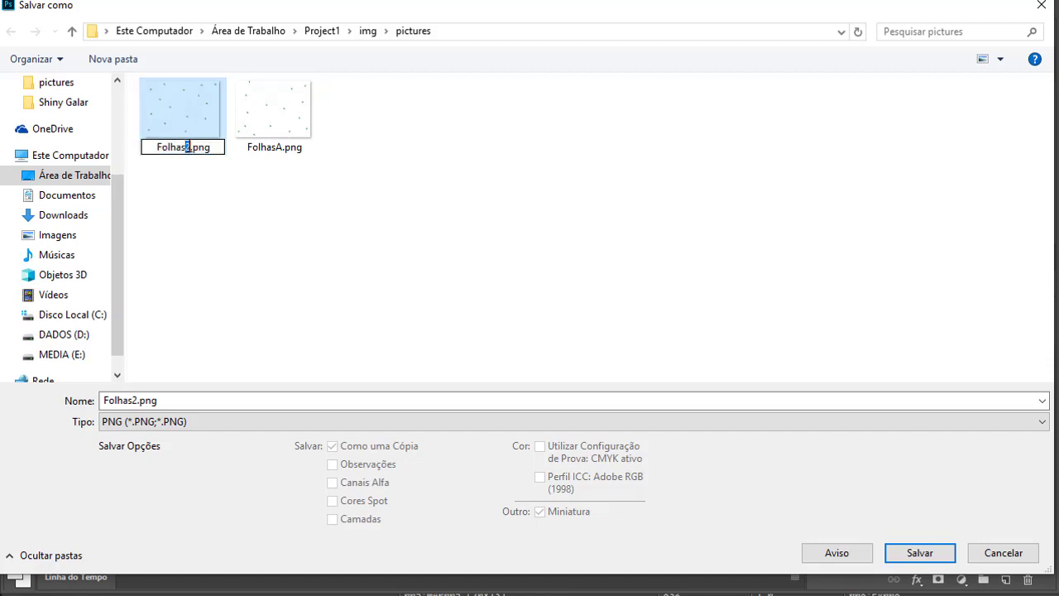
type("B")
Save the Camada 2 dots in the pictures folder as Folhas1.png, accepting the PNG options
left_click(151, 401)
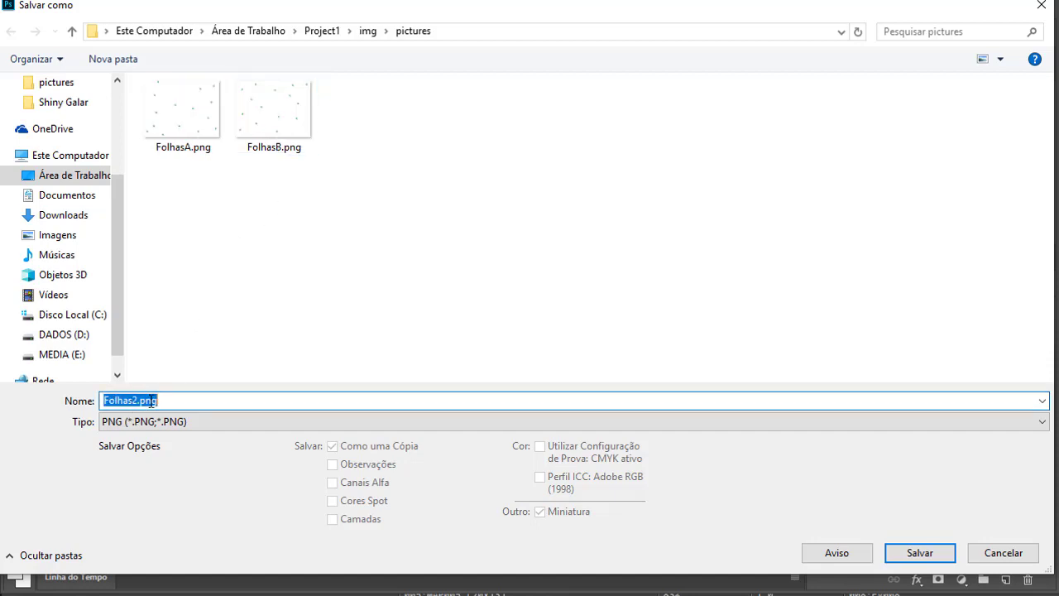
type("Neve")
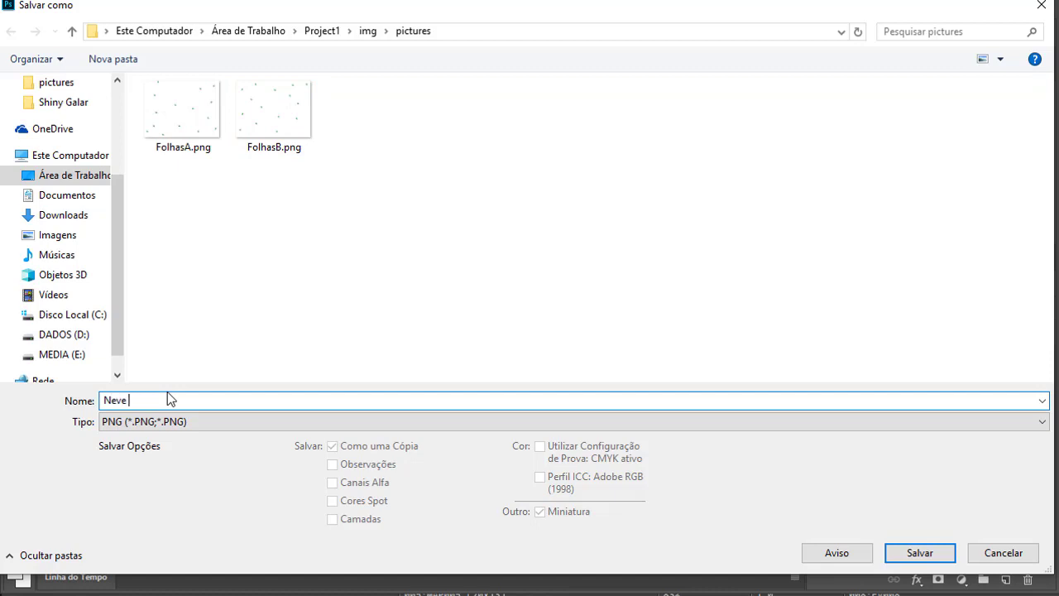
left_click(196, 88)
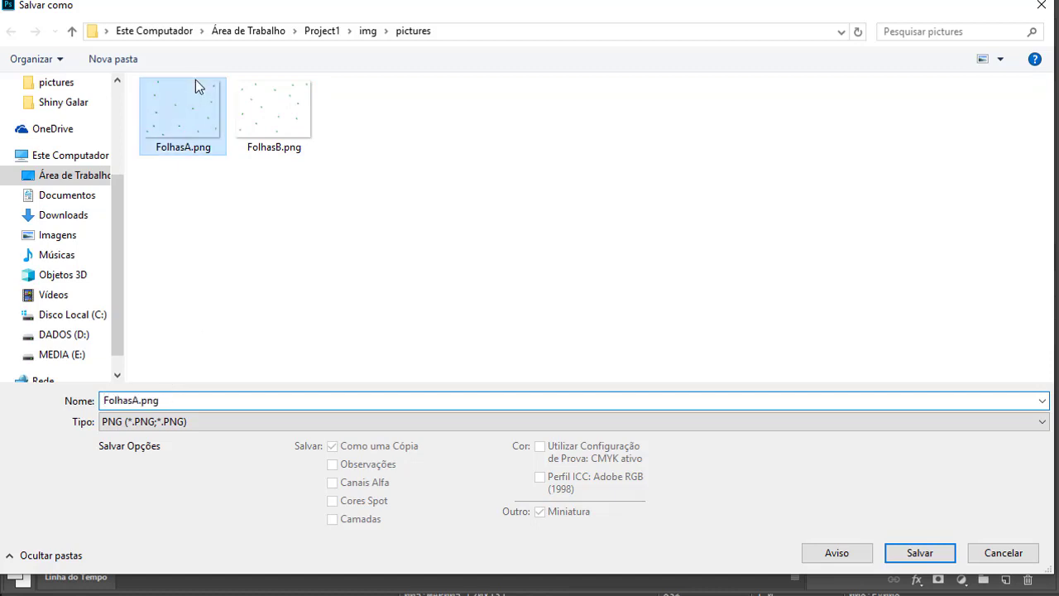
left_click(134, 400)
left_click(135, 401)
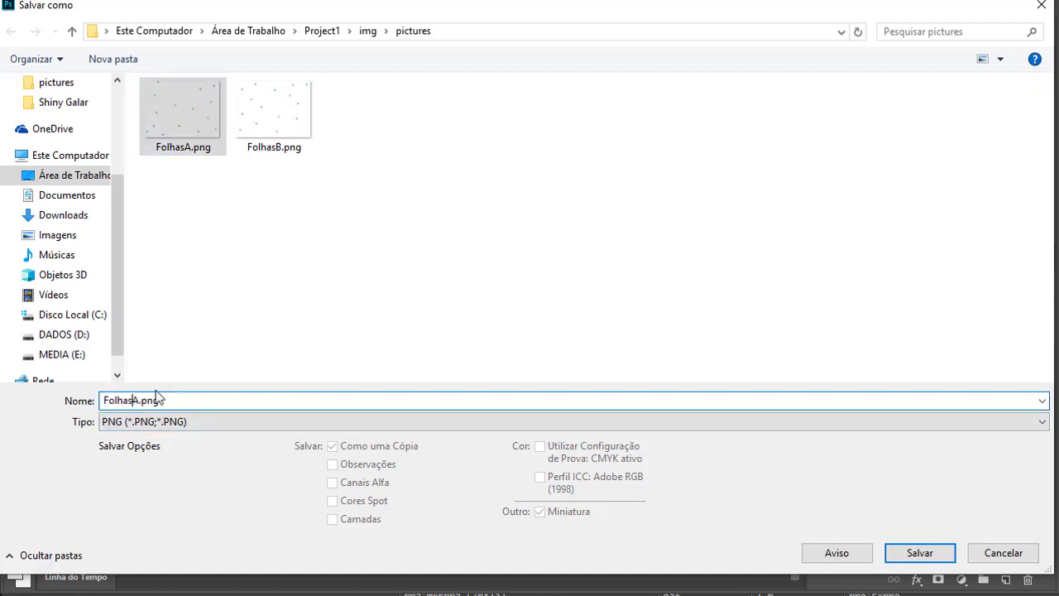
key("BackSpace")
type("1")
left_click(933, 552)
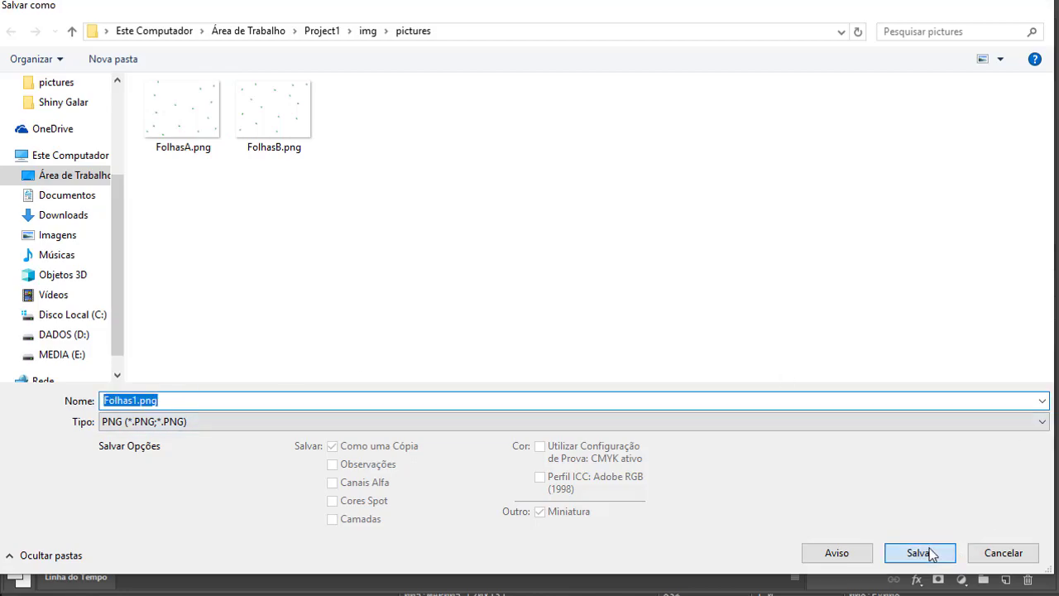
left_click(630, 175)
Show Camada 1 instead of Camada 2 and save it as PNG under the name Folhas2 in the pictures folder
left_click(819, 463)
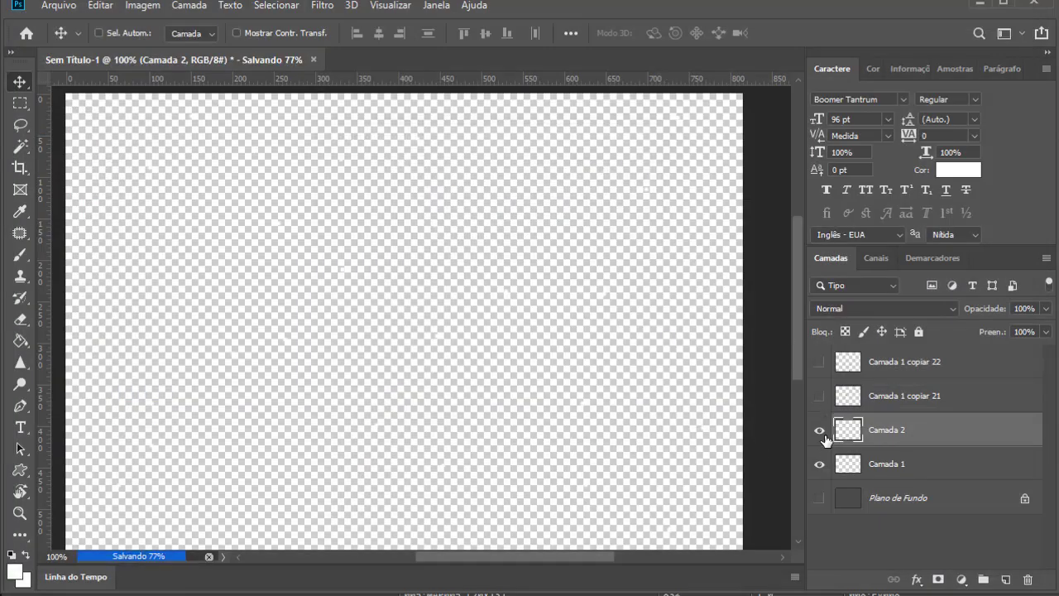
left_click(819, 429)
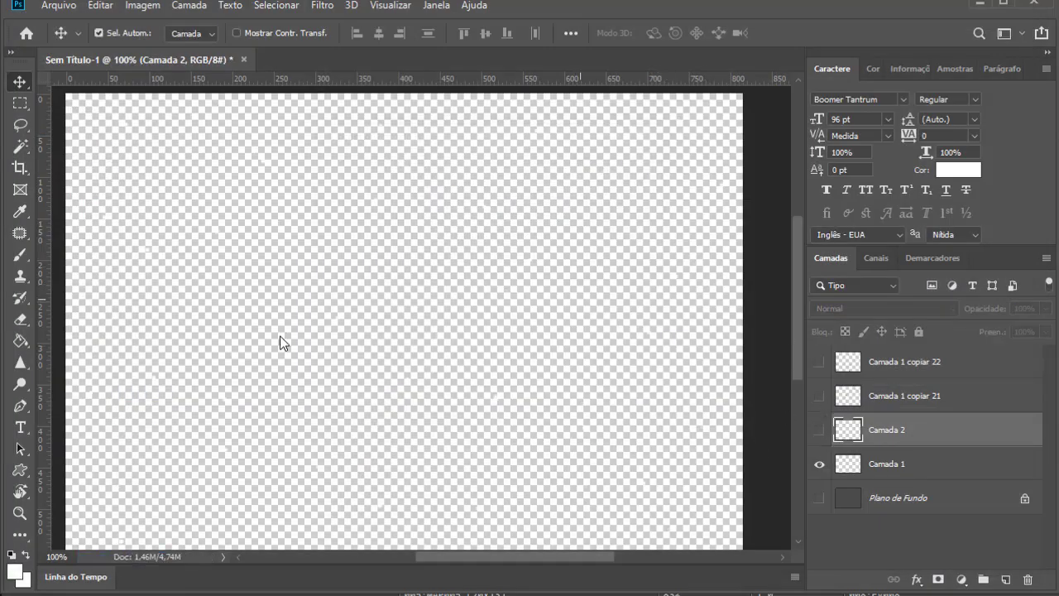
key("ctrl+shift+s")
left_click(181, 420)
left_click(174, 352)
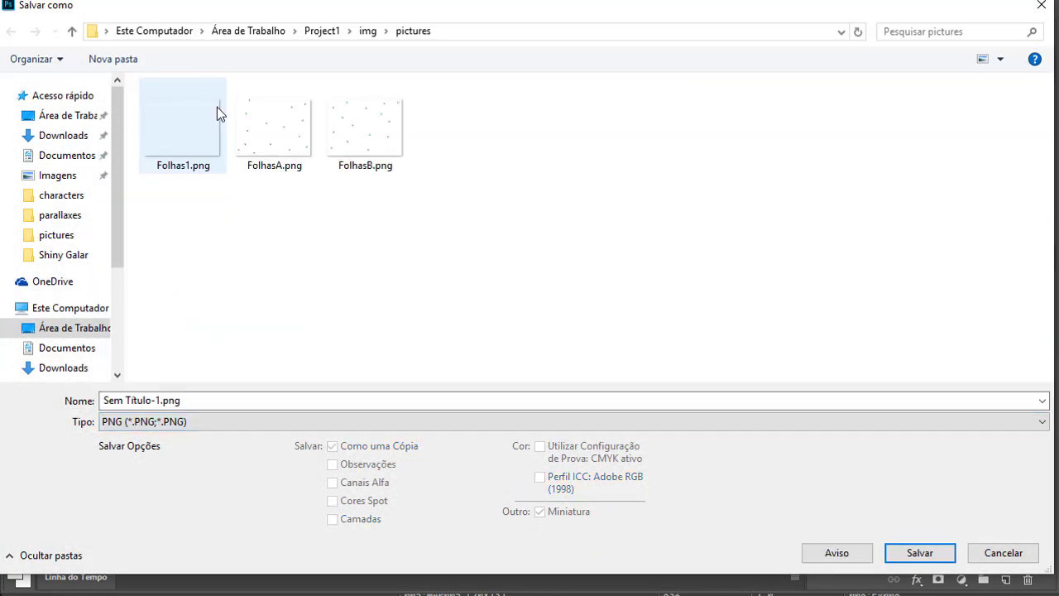
left_click(183, 128)
left_click(132, 400)
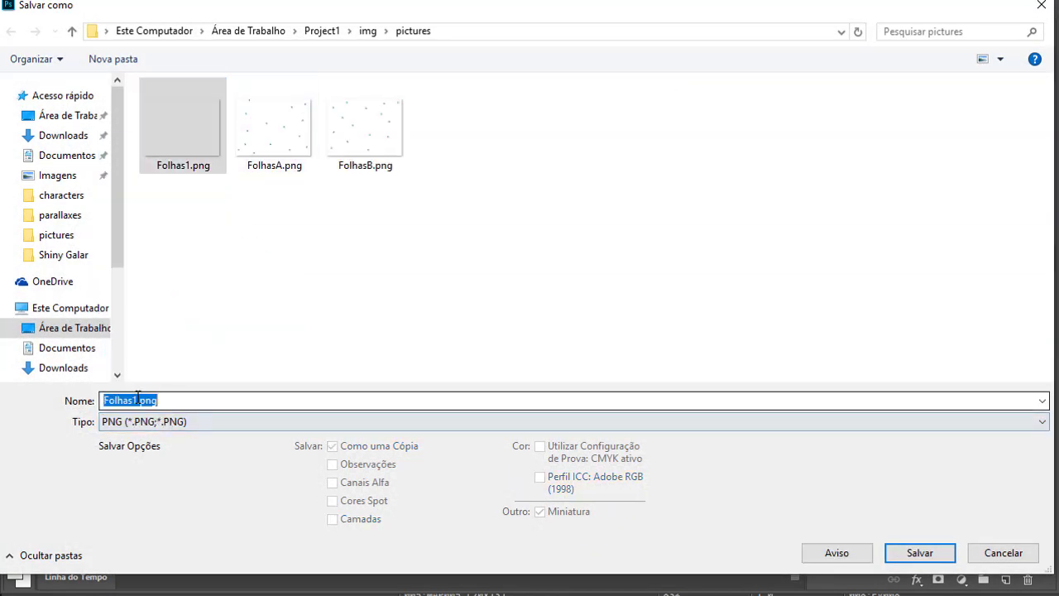
left_click_drag(132, 401, 291, 394)
type("2")
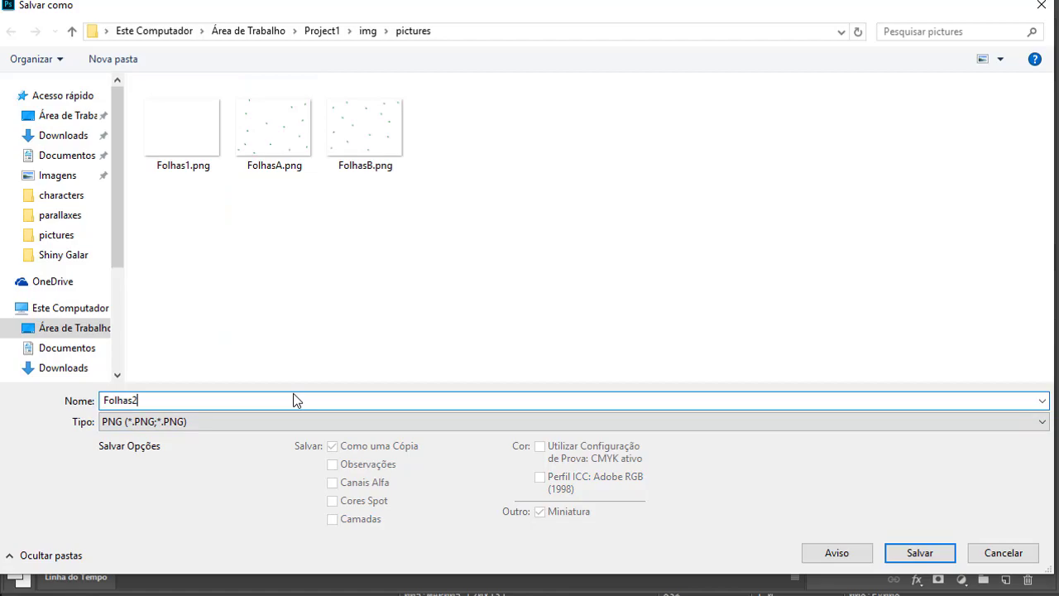
left_click(948, 556)
left_click(610, 172)
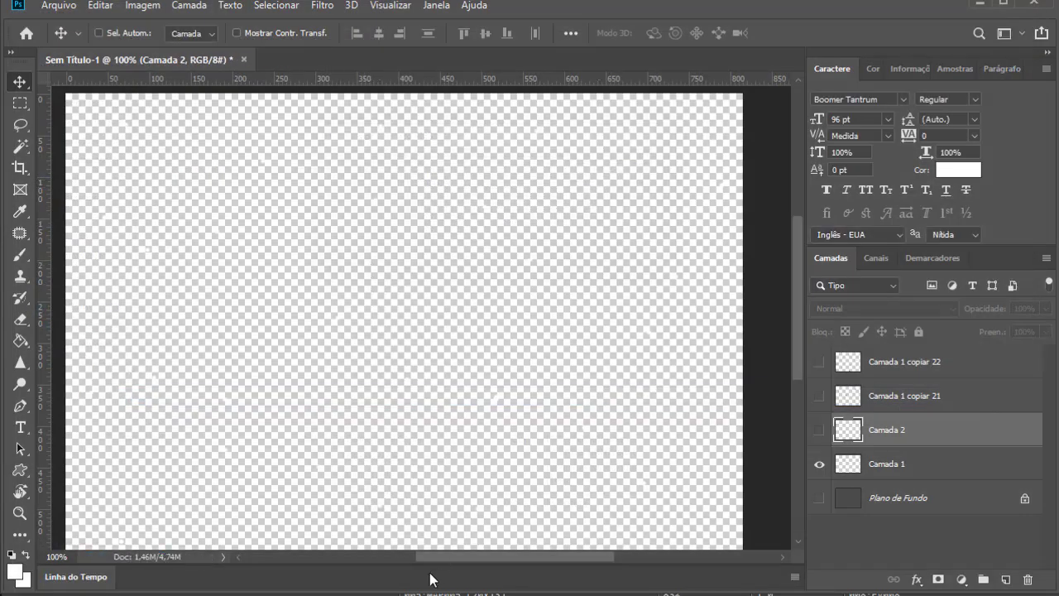
Switch to RPG Maker MV, playtest MAP005 with the FPS counter on to watch the falling dots, and close the playtest
key("alt+Tab")
key("ctrl+r")
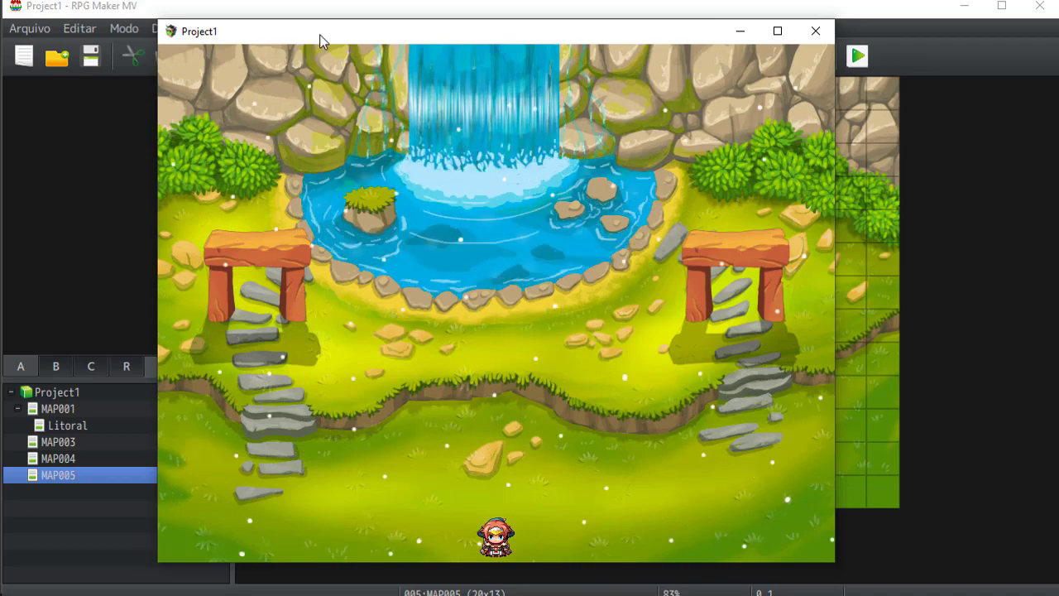
key("F2")
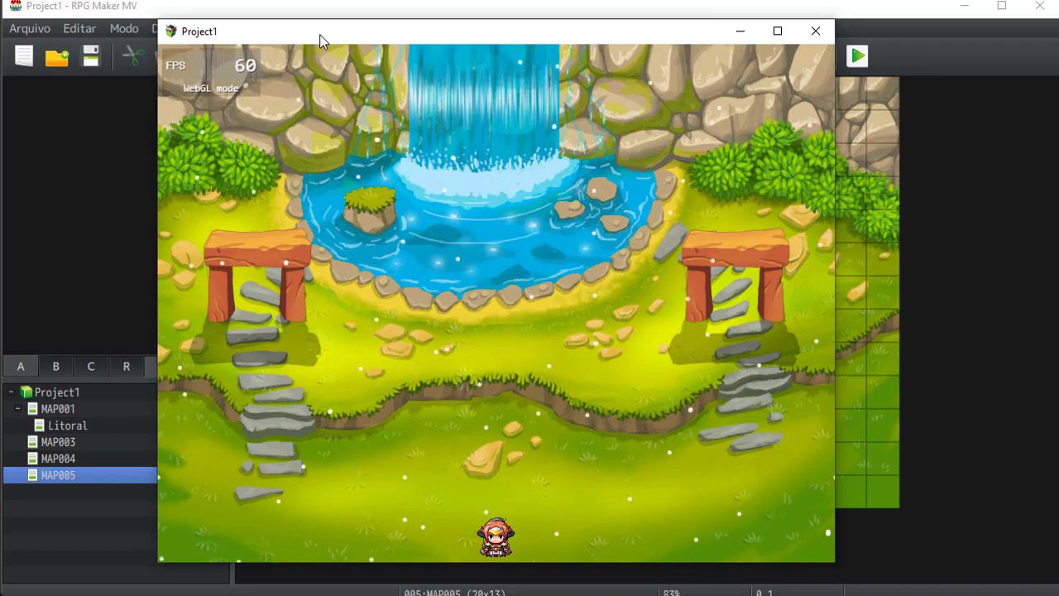
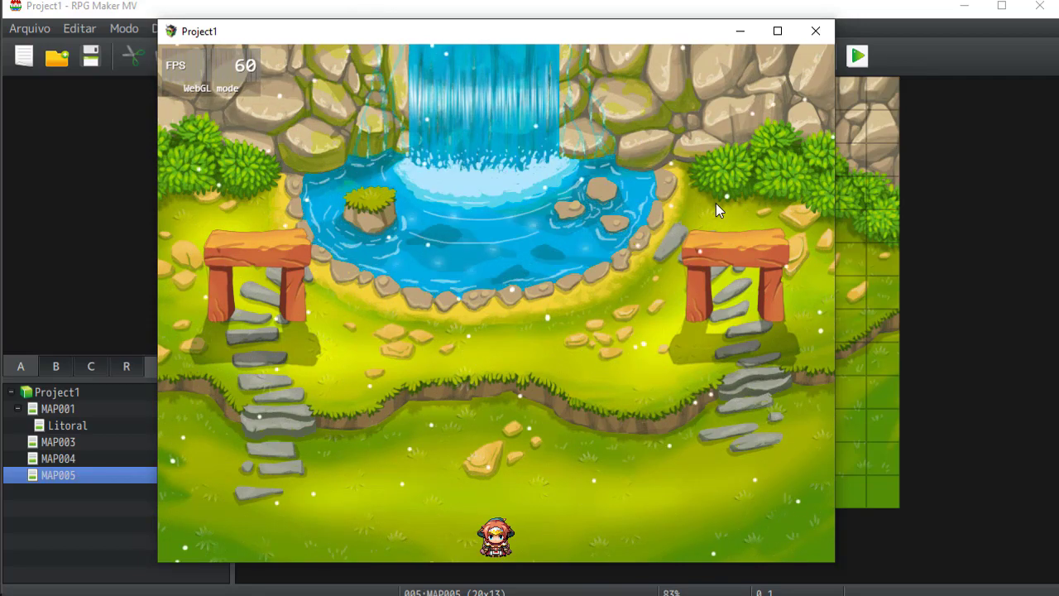
left_click(813, 33)
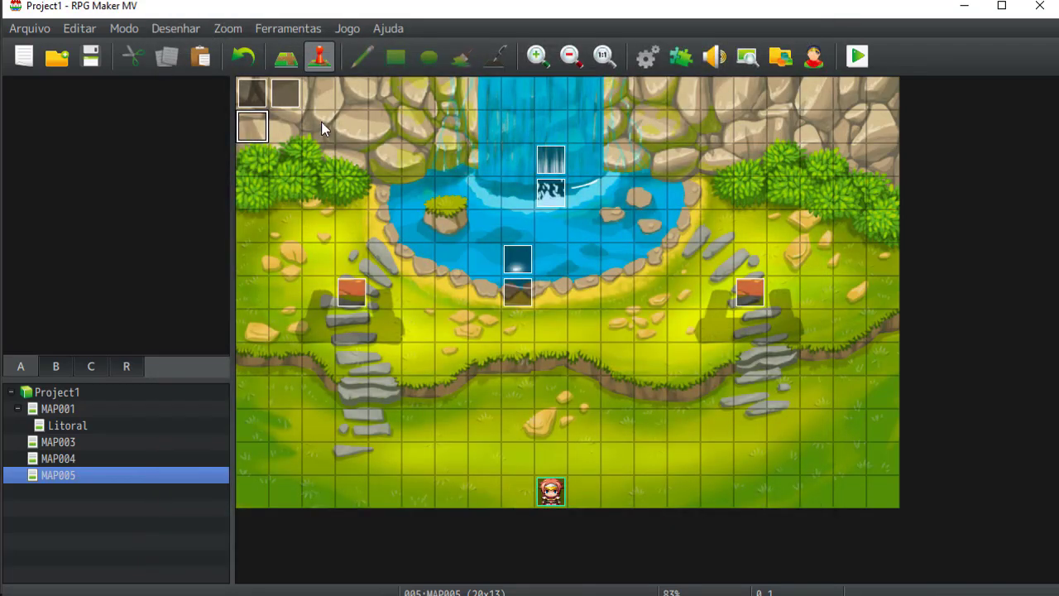
Open event EV007 in MAP005's upper-left cell and examine the target coordinates of its Mover Imagem commands #1 to #4
double_click(245, 95)
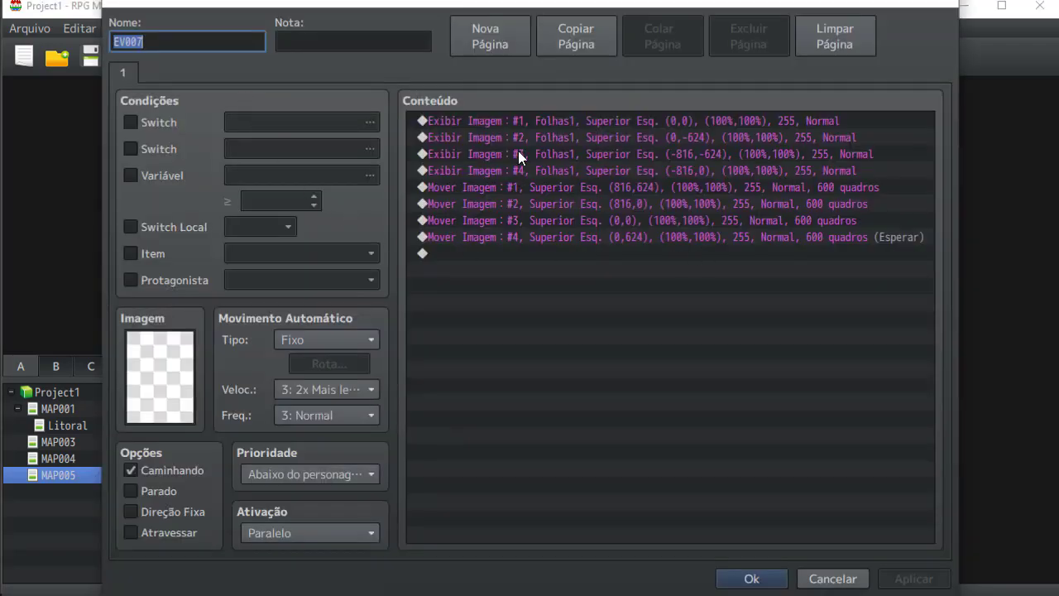
left_click(626, 120)
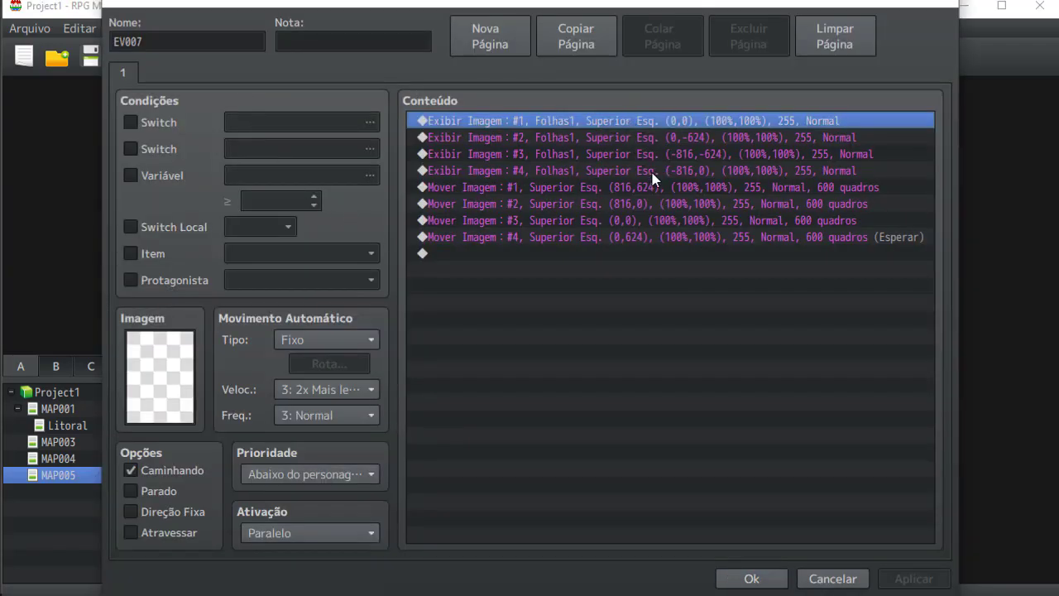
left_click(642, 238)
left_click(647, 122)
left_click(626, 237, "shift")
left_click(623, 124)
left_click(644, 143)
left_click(635, 186)
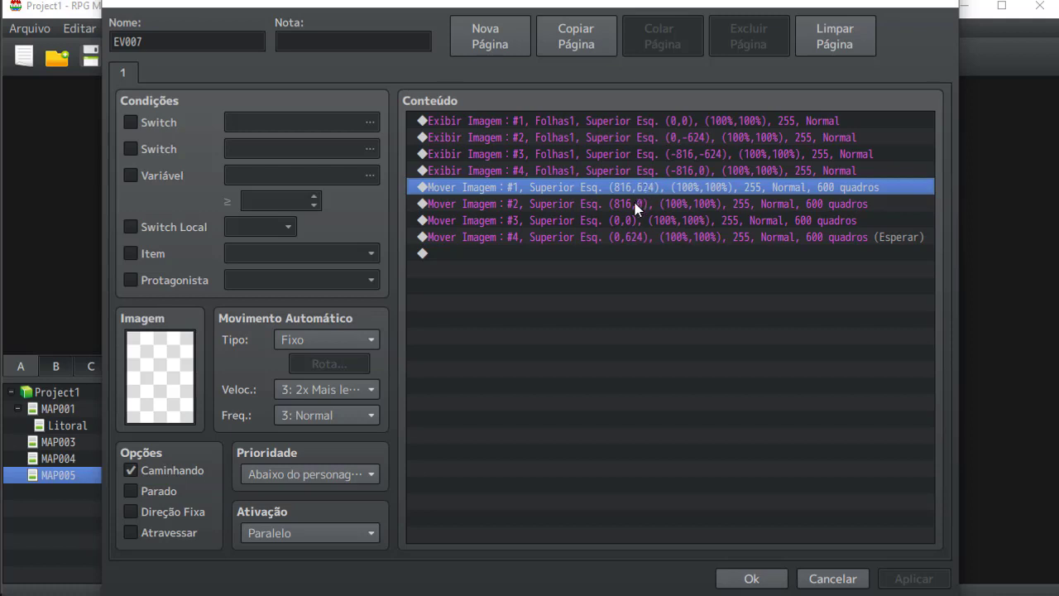
left_click(636, 207)
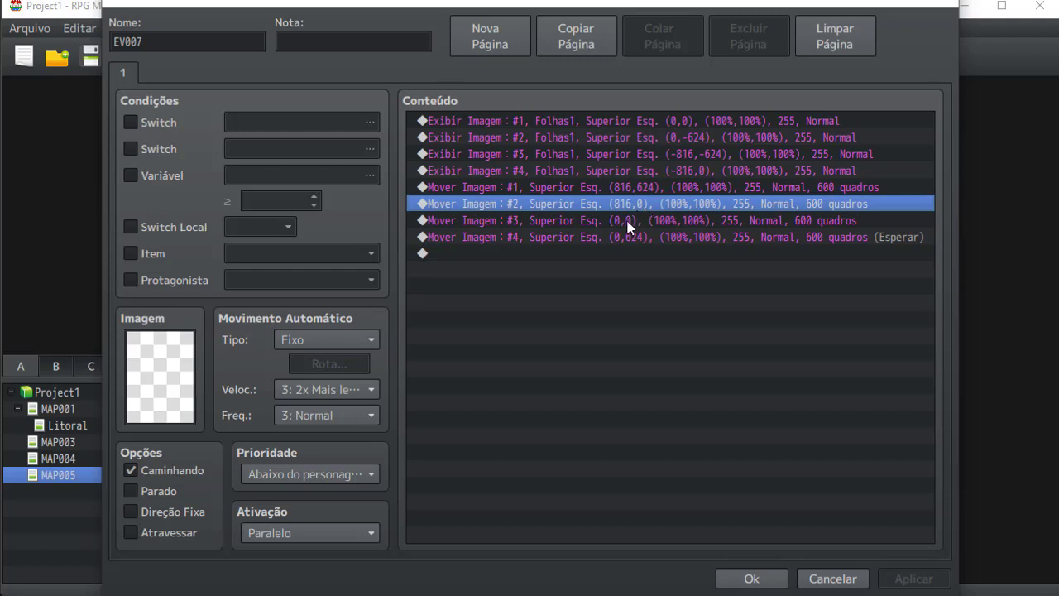
left_click(616, 221)
left_click(629, 238)
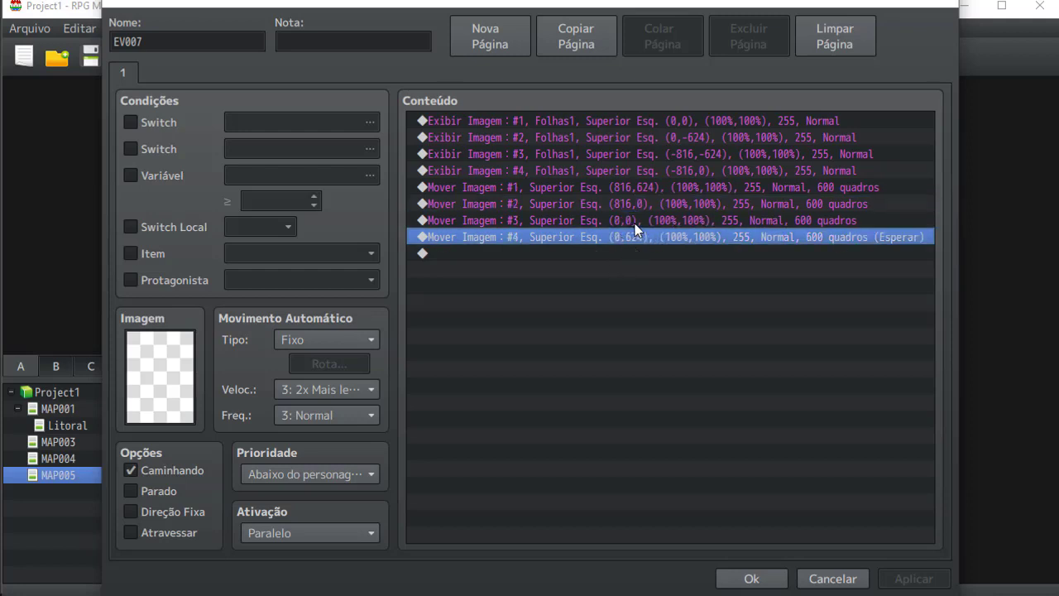
left_click(629, 222)
left_click(644, 202)
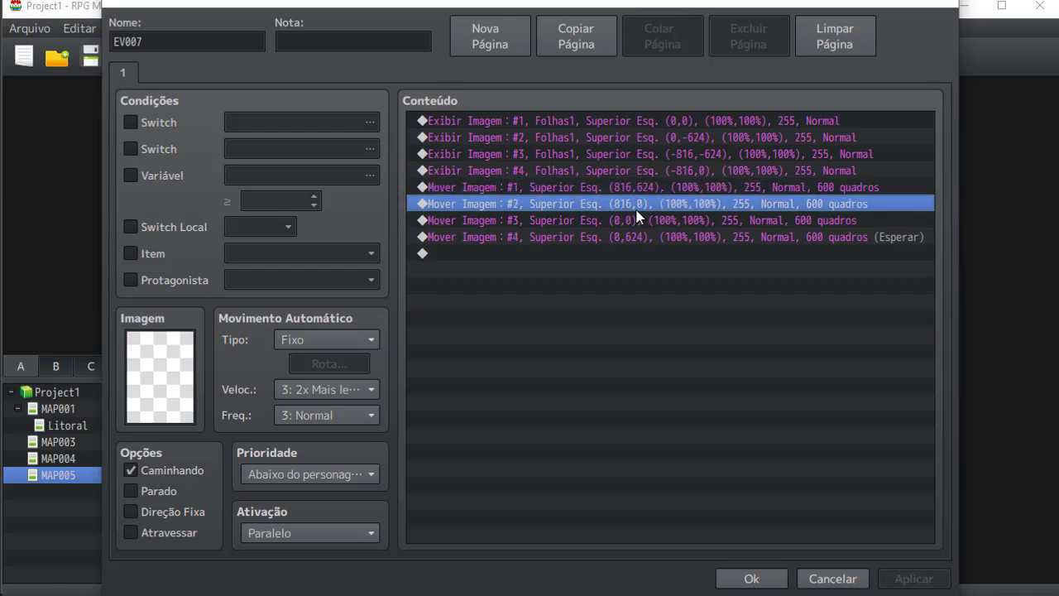
left_click(635, 220)
left_click(636, 237)
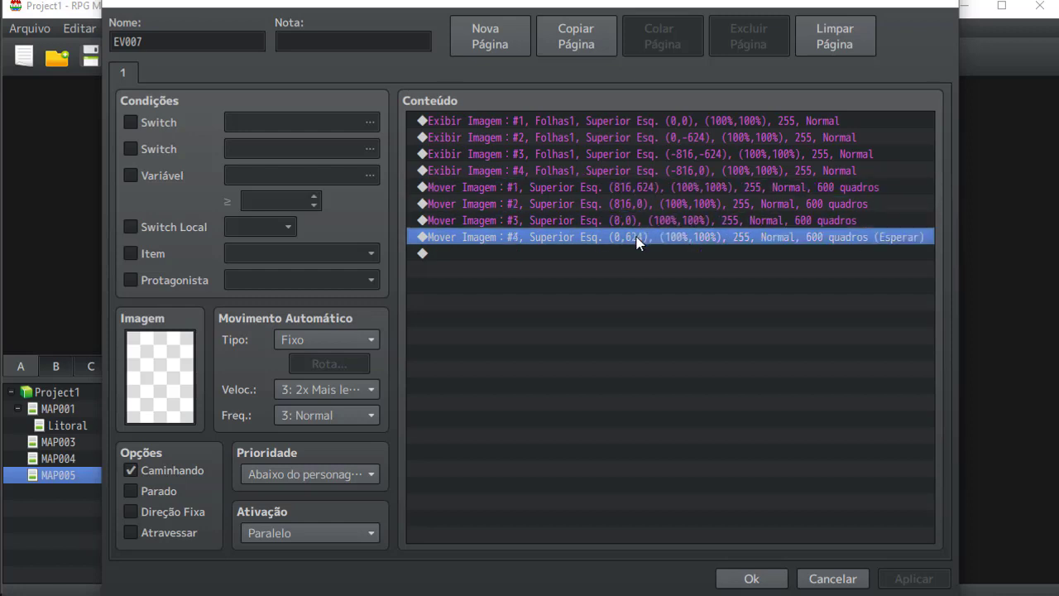
Examine the starting coordinates of EV007's Exibir Imagem commands #1 to #4 and close the event without changes
left_click(662, 139)
left_click(658, 154)
left_click(672, 169)
left_click(679, 137)
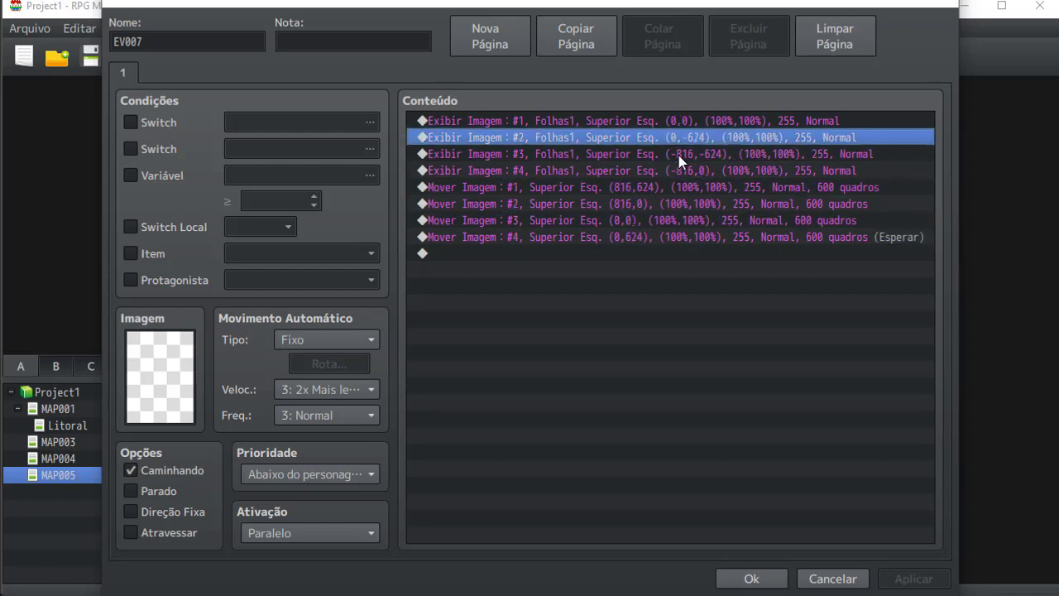
left_click(678, 169)
left_click(676, 120)
left_click(680, 138)
left_click(681, 154)
left_click(683, 170)
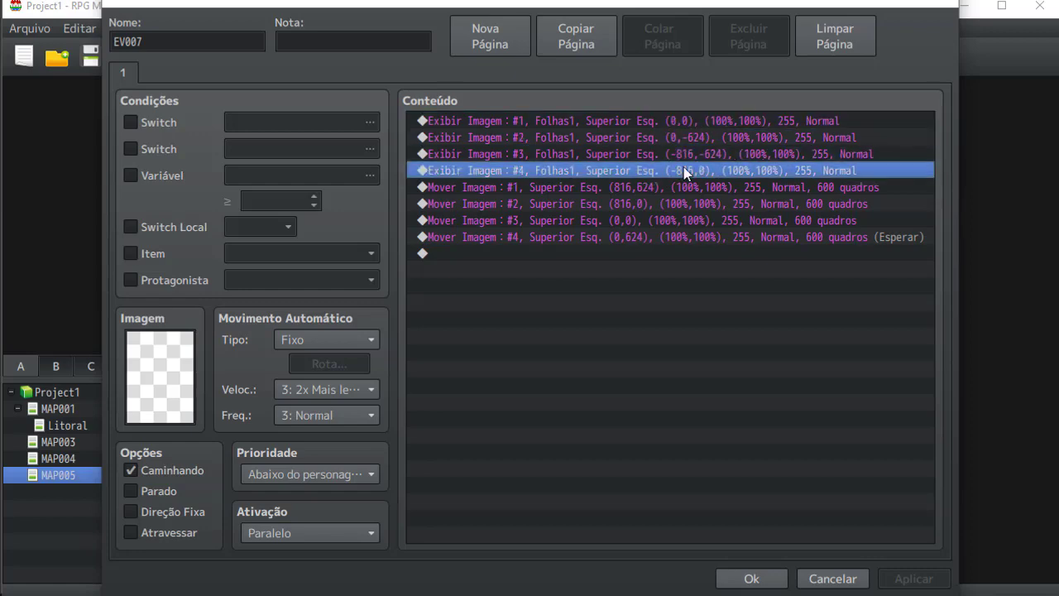
left_click(812, 577)
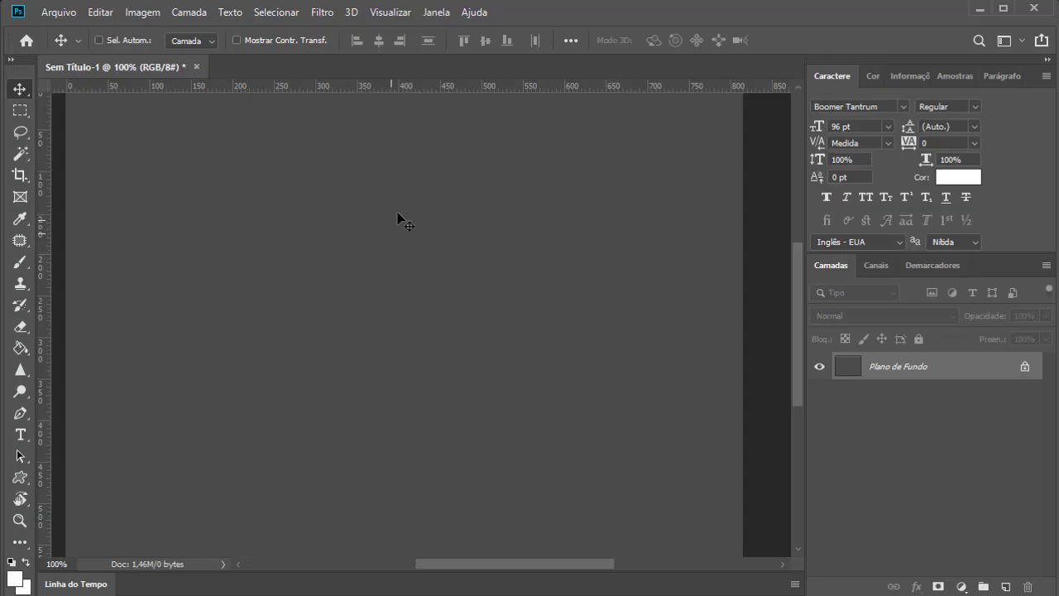
Draw a cloud-shaped Lasso selection in the canvas's upper-left area and add a new empty layer above Plano de Fundo
scroll(399, 220, "up", 5)
scroll(407, 220, "down", 5)
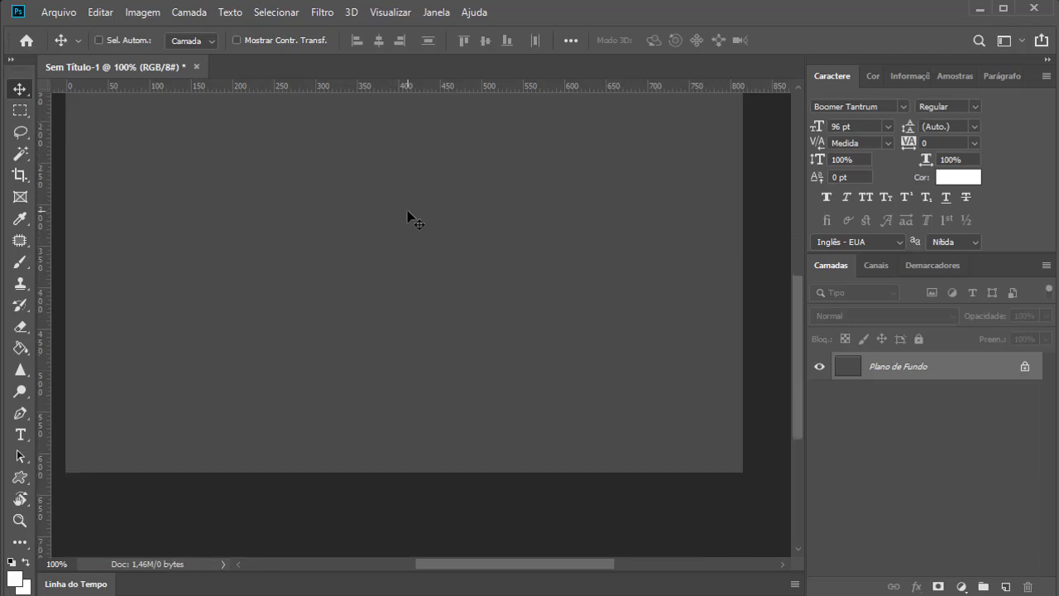
scroll(132, 232, "up", 3)
left_click(20, 131)
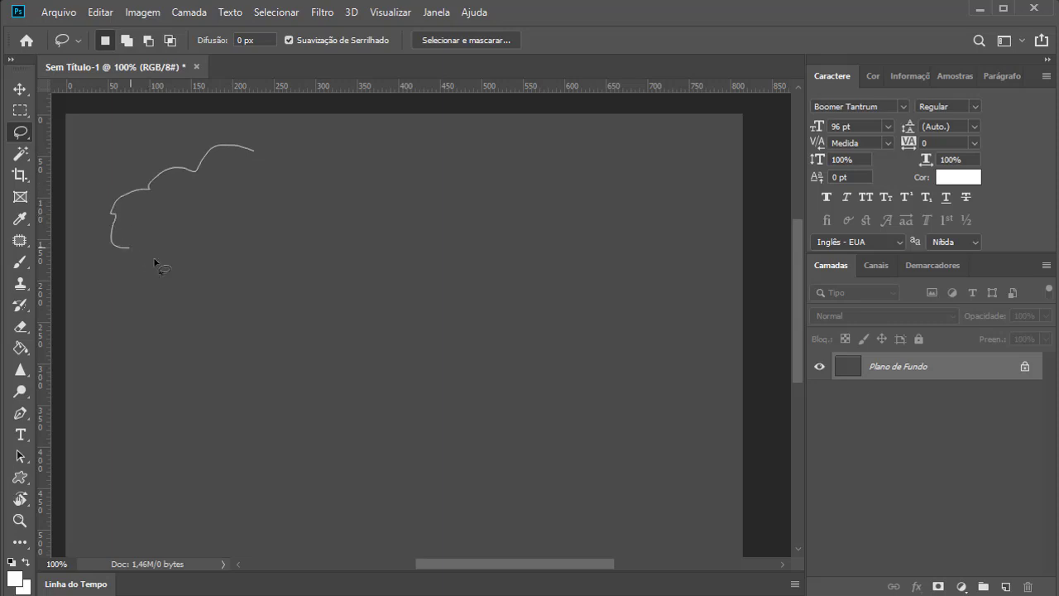
mouse_move(155, 262)
left_mouse_down()
mouse_move(206, 242)
mouse_move(258, 266)
mouse_move(275, 242)
mouse_move(346, 208)
mouse_move(373, 183)
left_mouse_up()
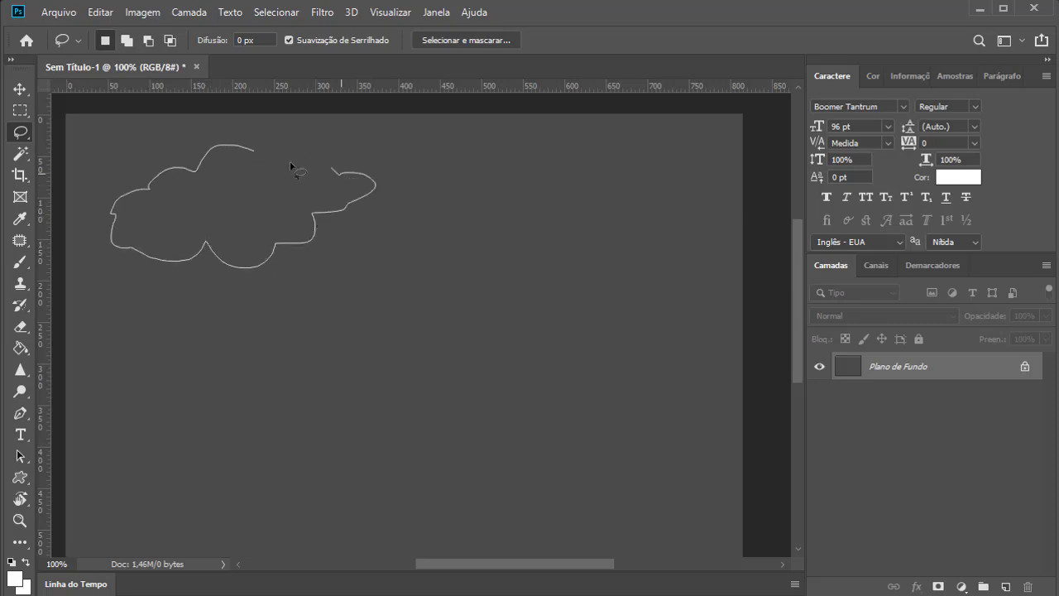
left_click_drag(253, 155, 258, 157)
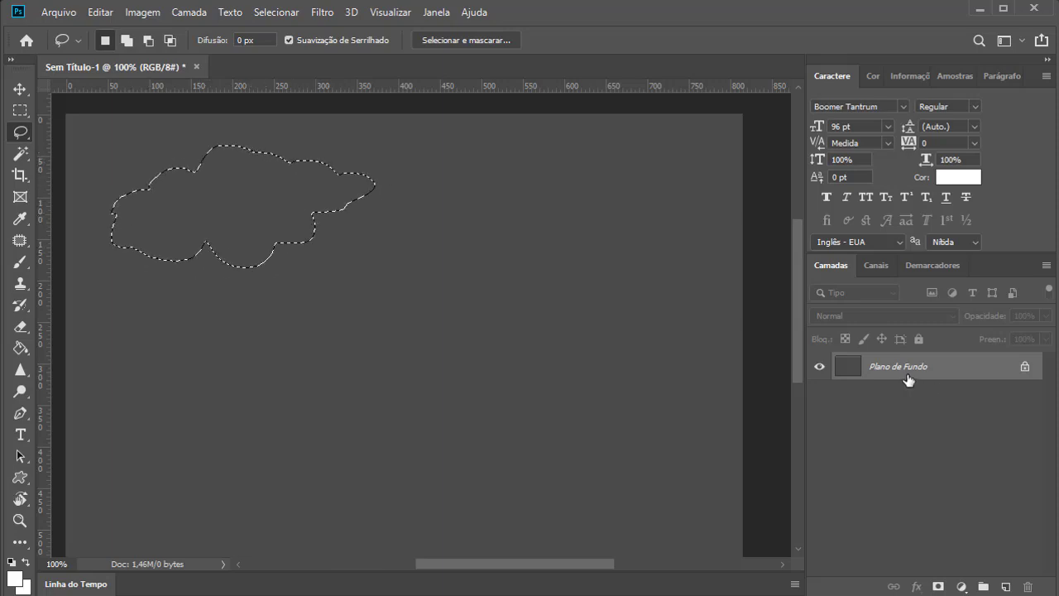
key("ctrl+shift+alt+n")
Add a second, larger cloud outline on the right half of the canvas to the existing Lasso selection
scroll(709, 323, "down", 2)
left_click_drag(711, 209, 664, 210, "shift")
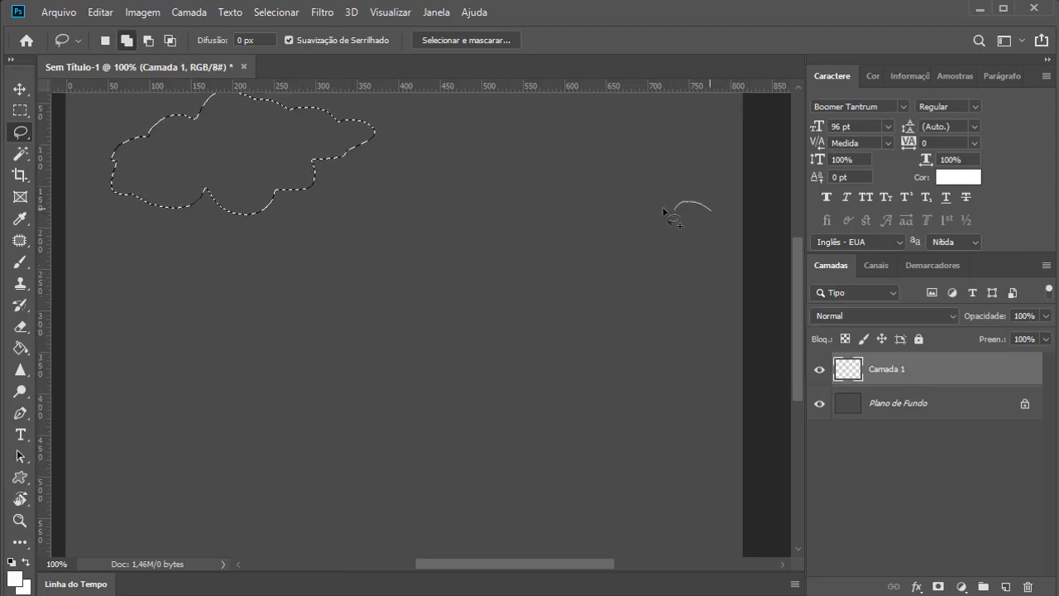
left_click_drag(471, 249, 500, 264, "shift")
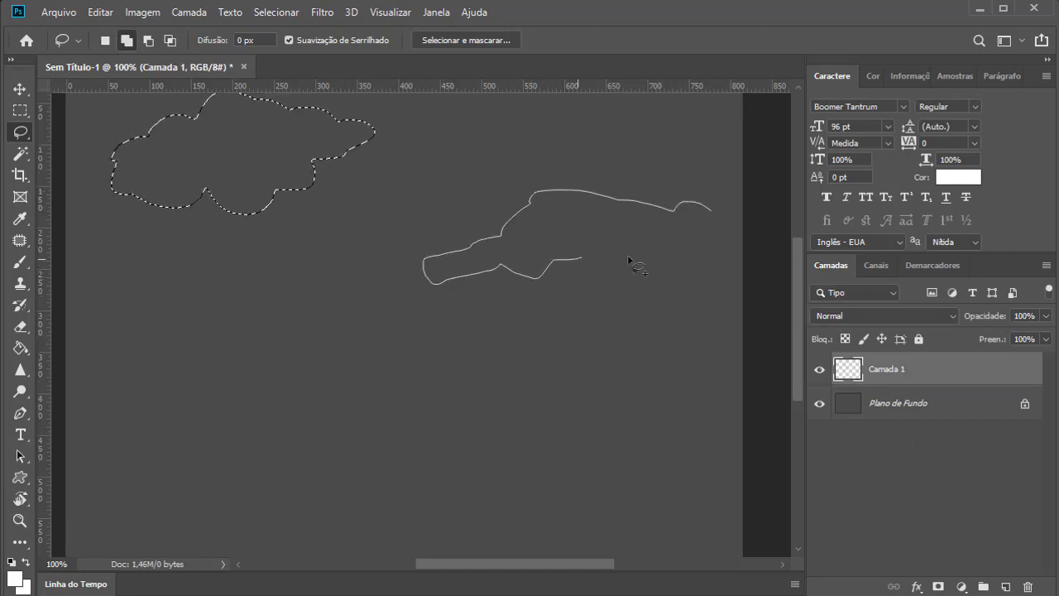
mouse_move(628, 258)
left_mouse_down("shift")
mouse_move(662, 239)
mouse_move(672, 280)
mouse_move(723, 220)
left_mouse_up("shift")
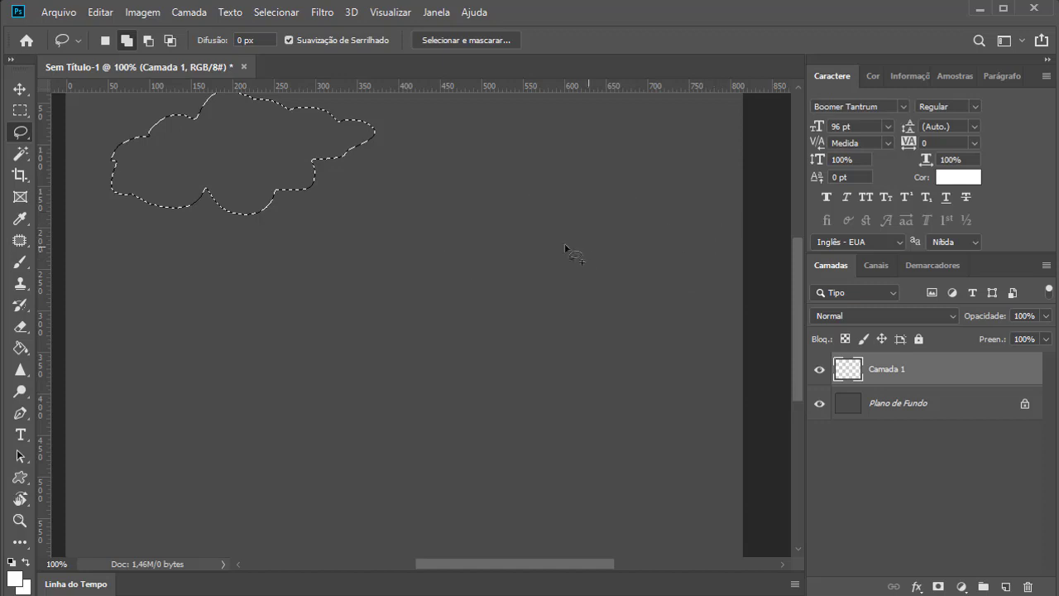
mouse_move(530, 229)
left_mouse_down("shift")
mouse_move(521, 275)
mouse_move(566, 302)
mouse_move(650, 278)
mouse_move(603, 219)
mouse_move(550, 251)
left_mouse_up("shift")
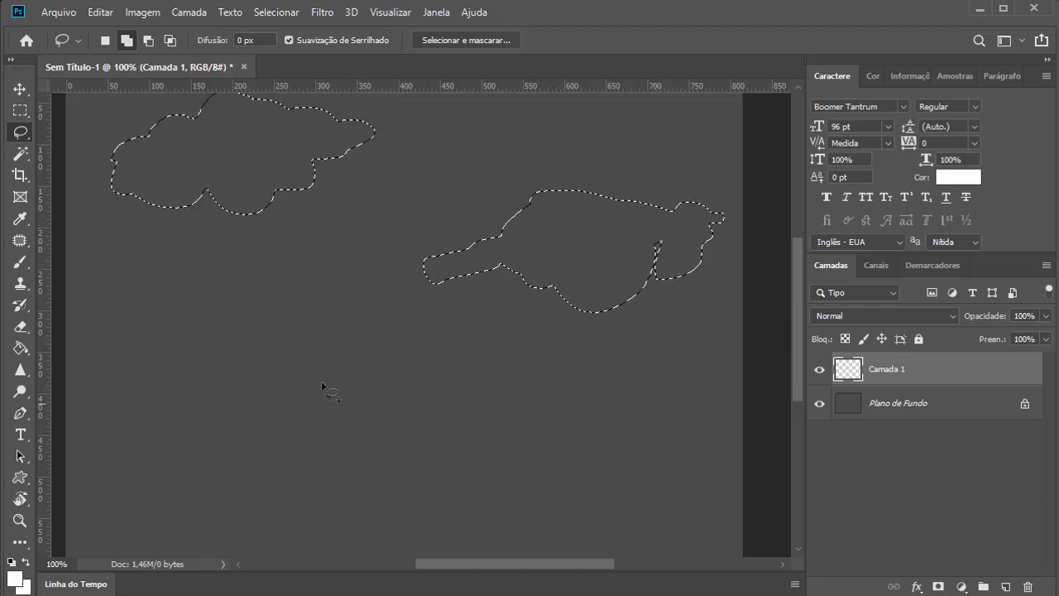
Add a small cloud outline below the first one and another cloud along the canvas's upper-right edge to the selection
left_click_drag(366, 246, 334, 260, "shift")
mouse_move(271, 269)
left_mouse_down("shift")
mouse_move(298, 287)
mouse_move(376, 251)
left_mouse_up("shift")
scroll(449, 160, "up", 3)
mouse_move(451, 154)
left_mouse_down("shift")
mouse_move(444, 192)
mouse_move(492, 200)
mouse_move(593, 199)
mouse_move(628, 168)
mouse_move(561, 125)
mouse_move(461, 144)
mouse_move(426, 161)
left_mouse_up("shift")
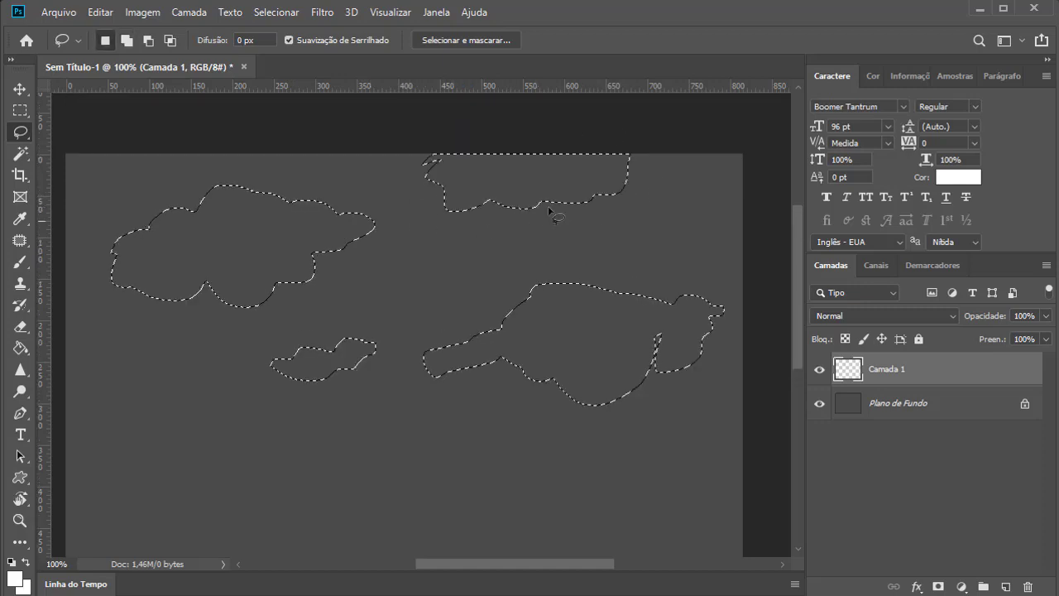
key("ctrl+z")
mouse_move(636, 161)
left_mouse_down("shift")
mouse_move(595, 155)
mouse_move(526, 190)
left_mouse_up("shift")
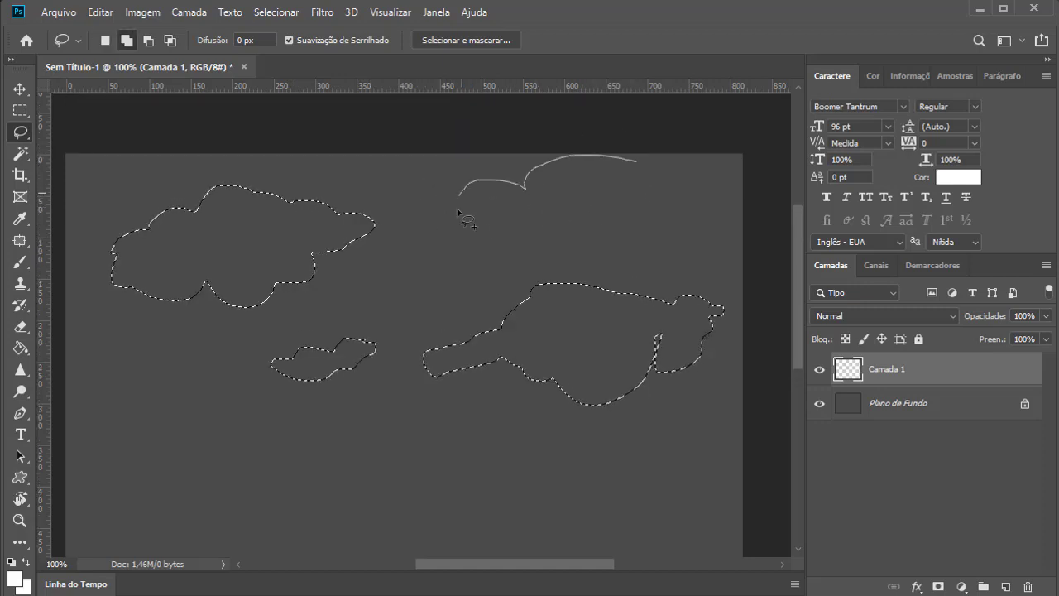
mouse_move(567, 229)
left_mouse_down("shift")
mouse_move(603, 210)
mouse_move(669, 207)
mouse_move(680, 191)
mouse_move(666, 165)
mouse_move(634, 165)
left_mouse_up("shift")
Add three cloud outlines to the selection in the canvas's lower half: a small left one, a wide central one and a lower-right one
scroll(229, 367, "down", 4)
left_click_drag(190, 273, 99, 289, "shift")
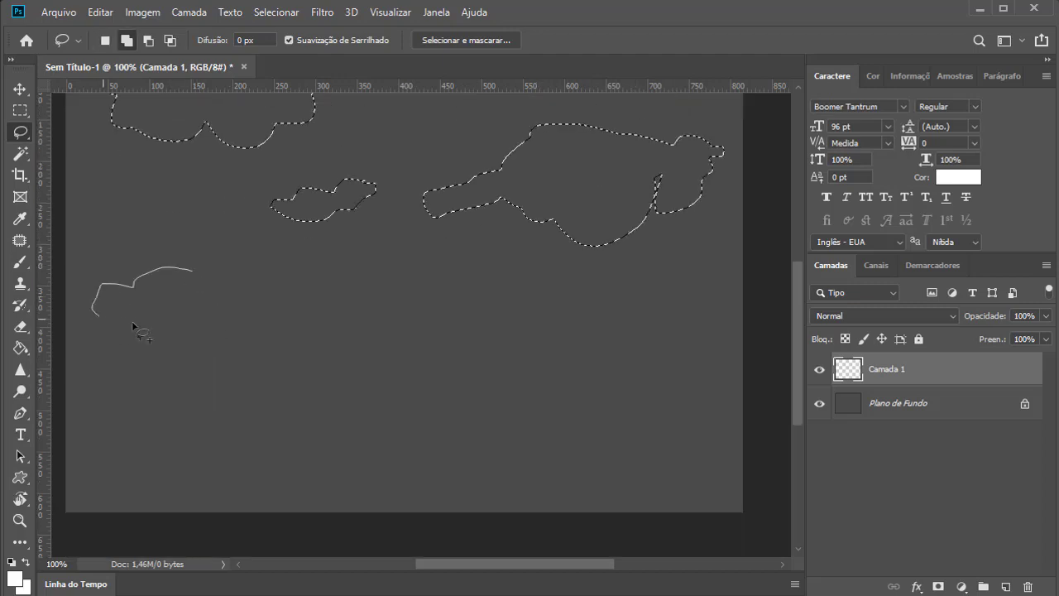
left_click_drag(197, 273, 199, 276, "shift")
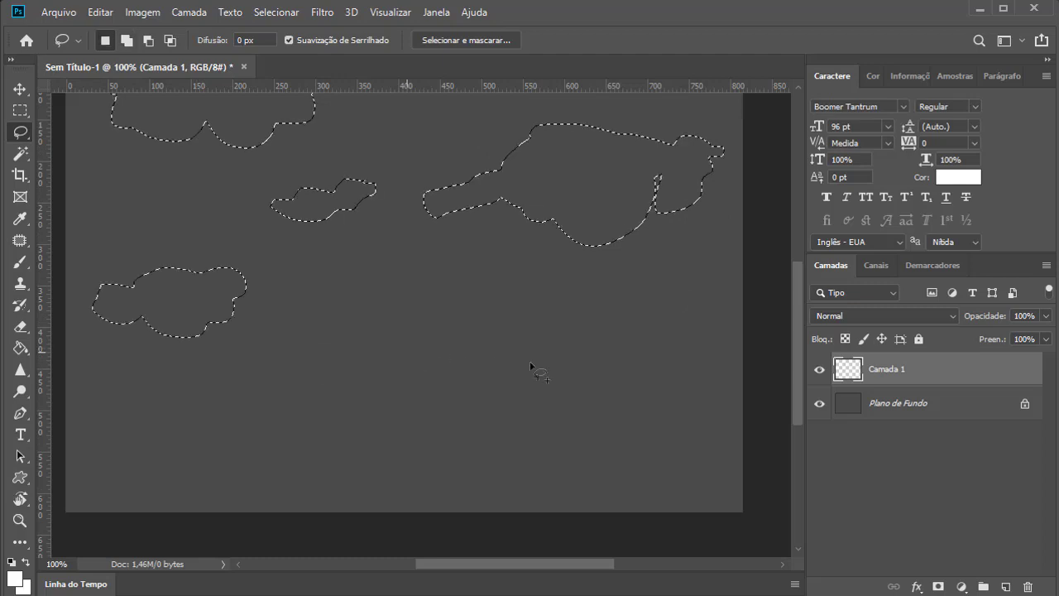
left_click_drag(564, 340, 401, 315, "shift")
mouse_move(348, 373)
left_mouse_down("shift")
mouse_move(424, 357)
mouse_move(502, 391)
left_mouse_up("shift")
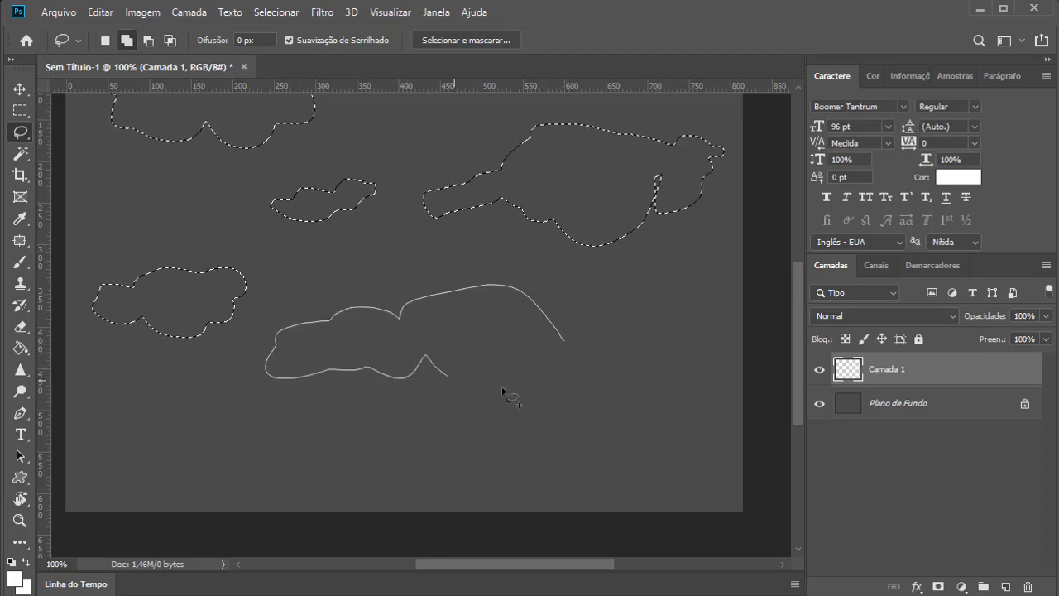
left_click_drag(548, 316, 550, 319, "shift")
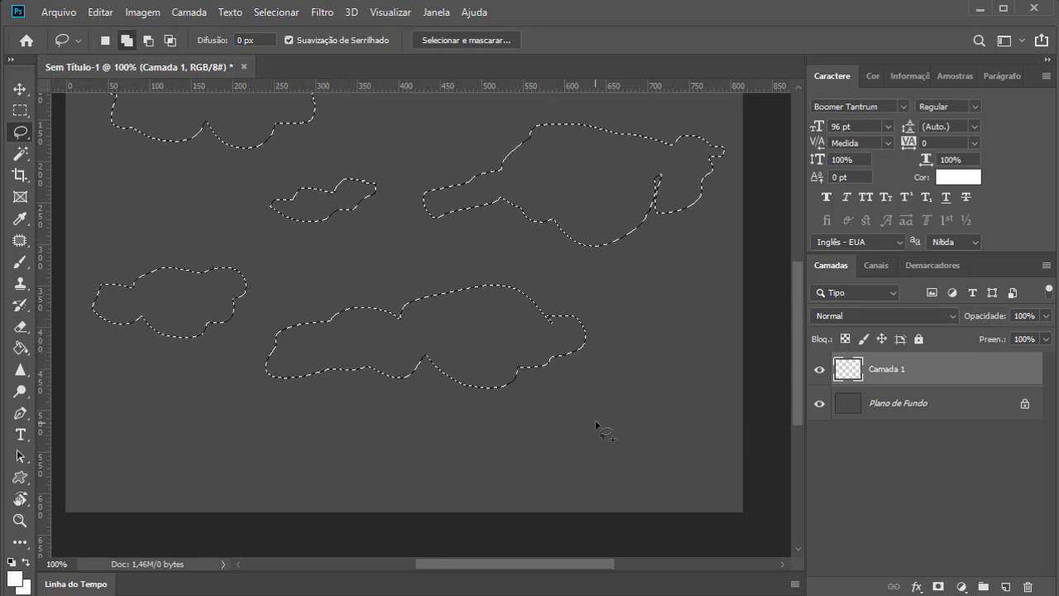
mouse_move(595, 422)
left_mouse_down("shift")
mouse_move(471, 451)
mouse_move(480, 484)
mouse_move(636, 489)
mouse_move(683, 444)
mouse_move(678, 402)
mouse_move(595, 424)
left_mouse_up("shift")
Fill all selected cloud shapes on Camada 1 with black (000000) using the Paint Bucket and remove the selection
scroll(610, 354, "up", 5)
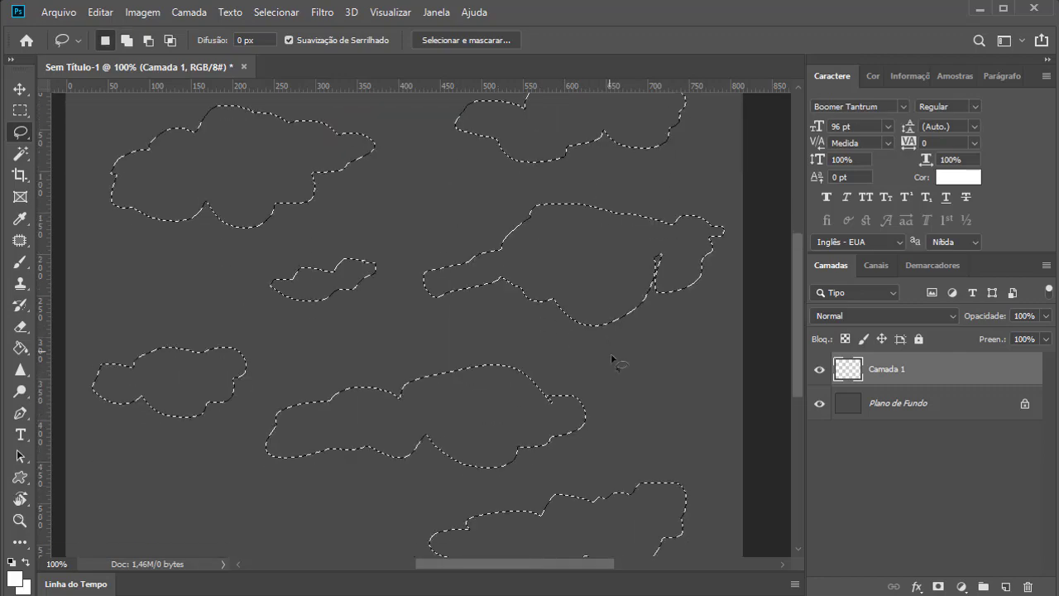
key("g")
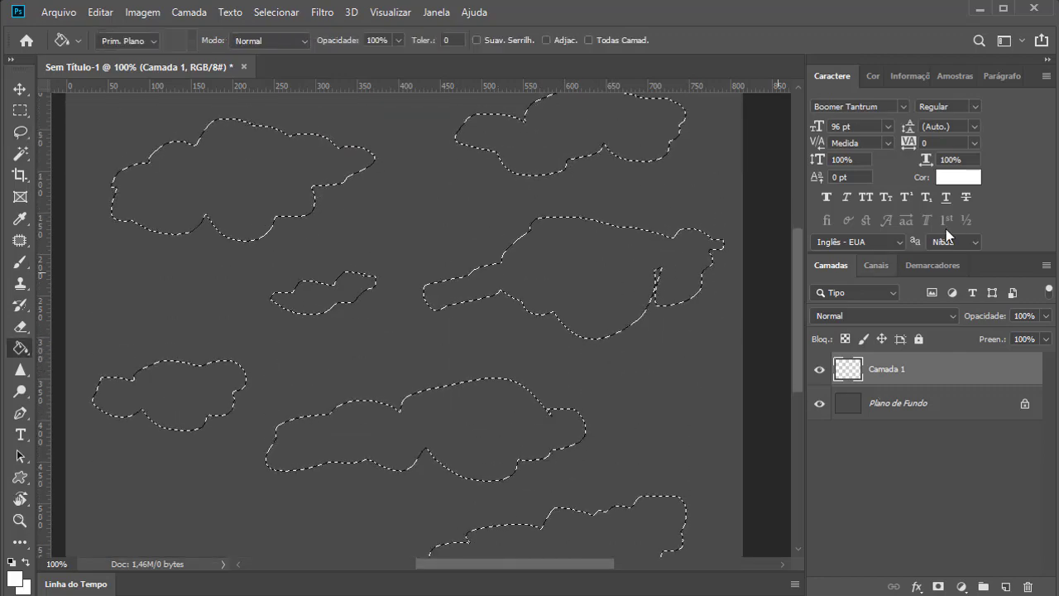
left_click(946, 177)
type("000000")
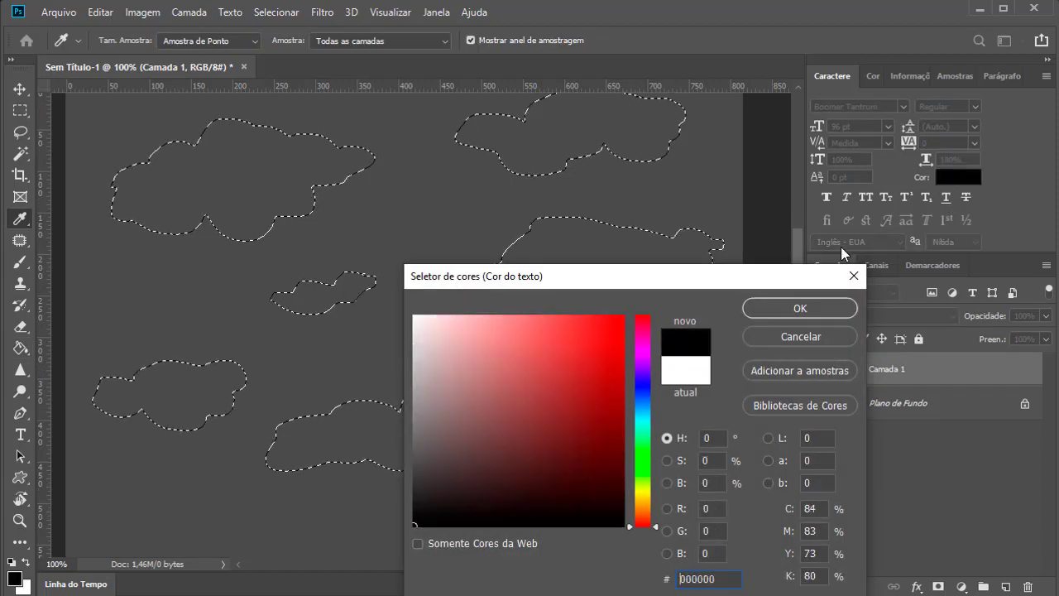
left_click(787, 309)
left_click(603, 298)
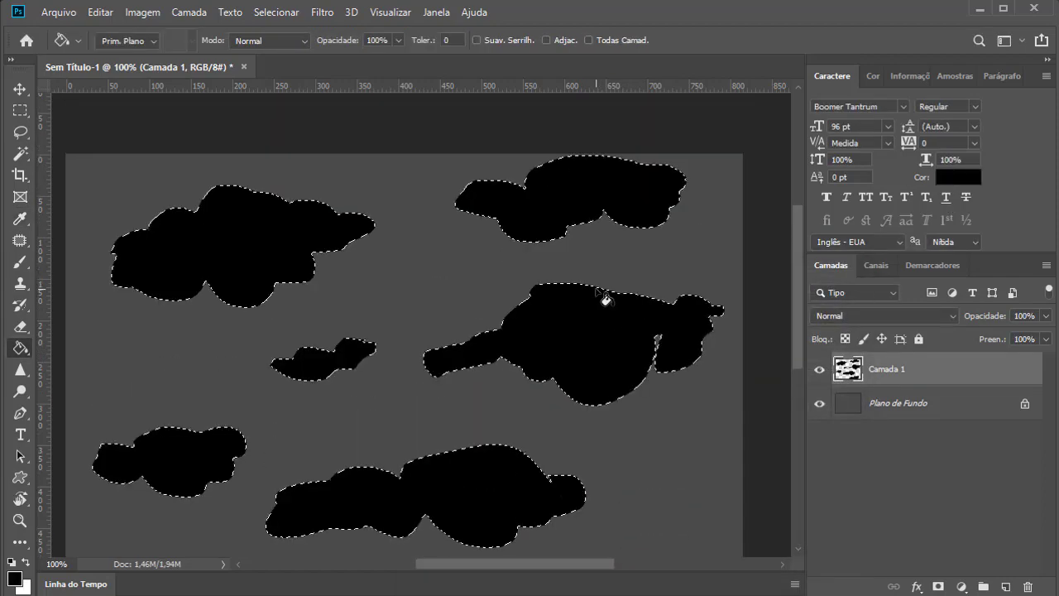
left_click(19, 110)
key("ctrl+d")
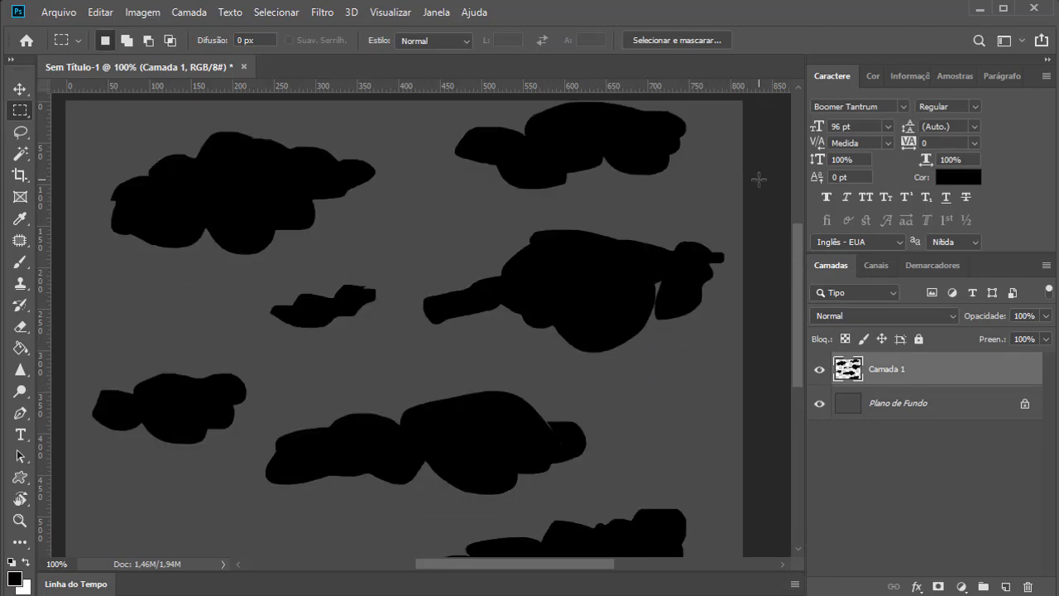
Soften the edges of the black clouds on Camada 1 with the Desfoque de Caixa blur filter
scroll(724, 190, "down", 3)
scroll(724, 240, "up", 4)
scroll(726, 291, "down", 2)
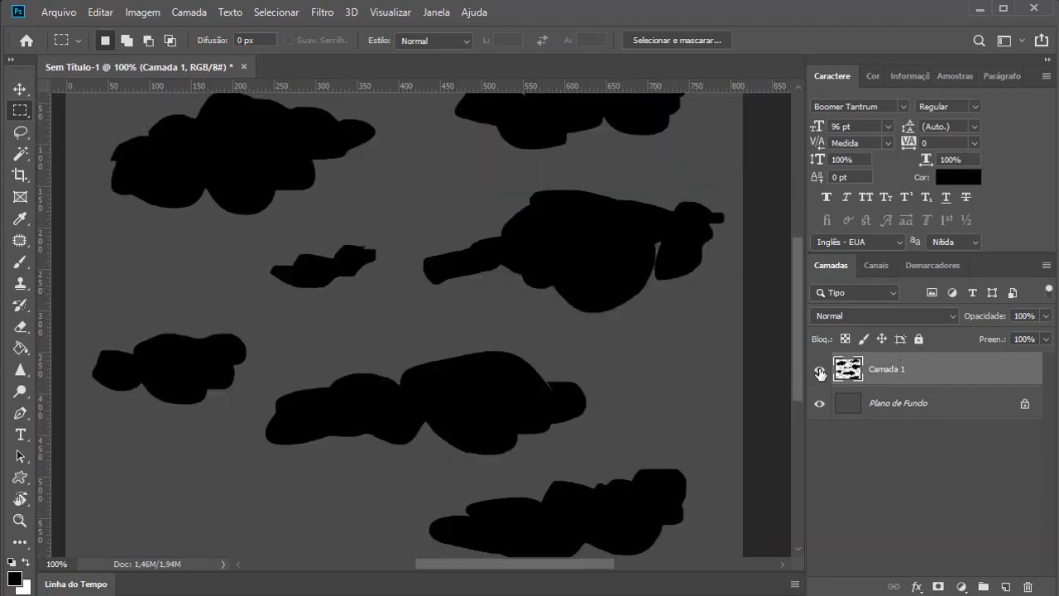
left_click(321, 11)
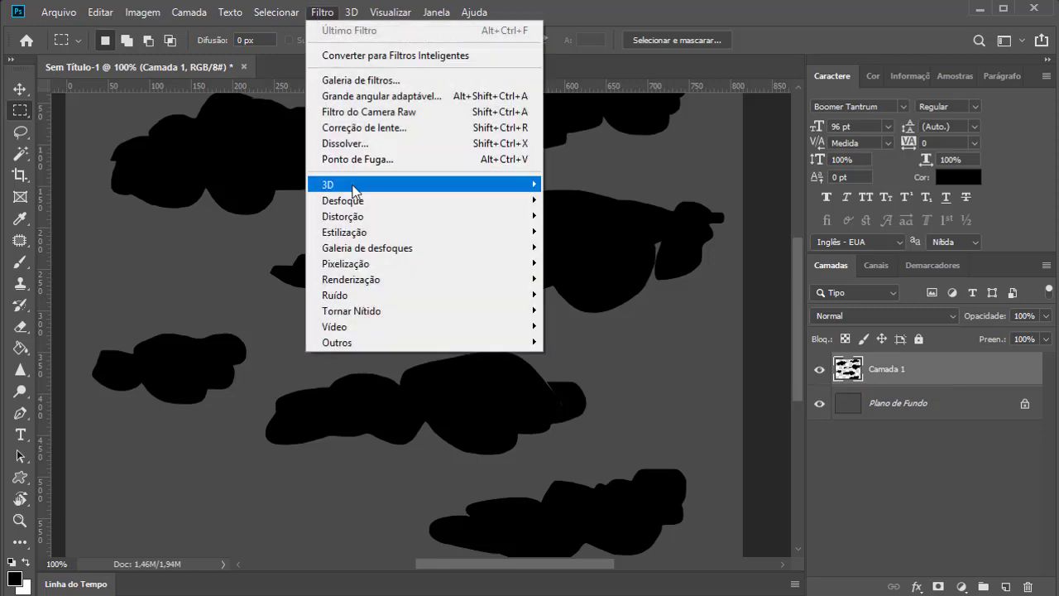
mouse_move(355, 203)
left_click(602, 216)
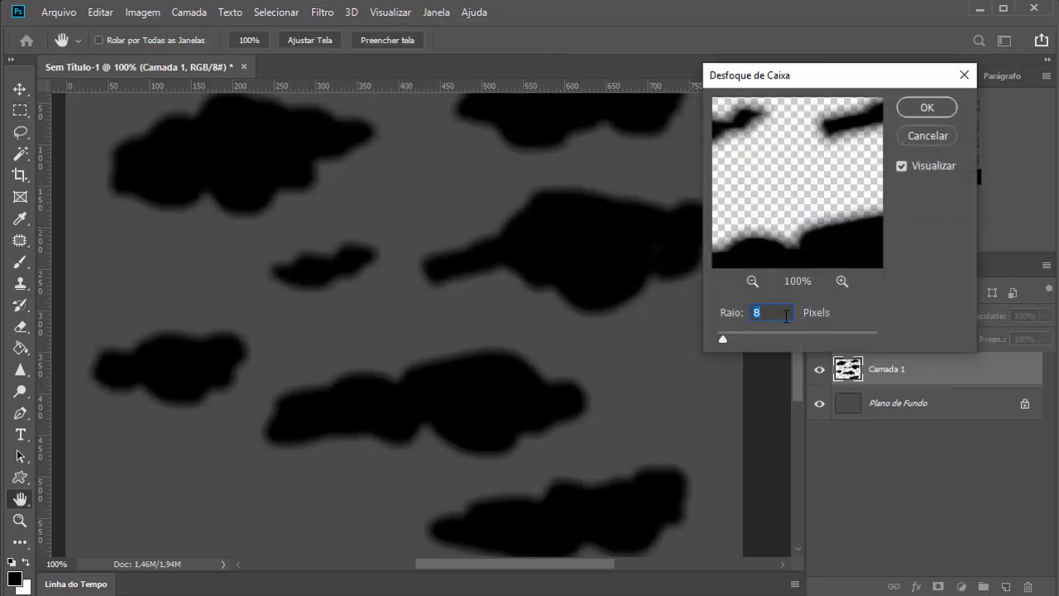
mouse_move(724, 338)
left_mouse_down()
mouse_move(735, 338)
mouse_move(722, 338)
left_mouse_up()
left_click(926, 108)
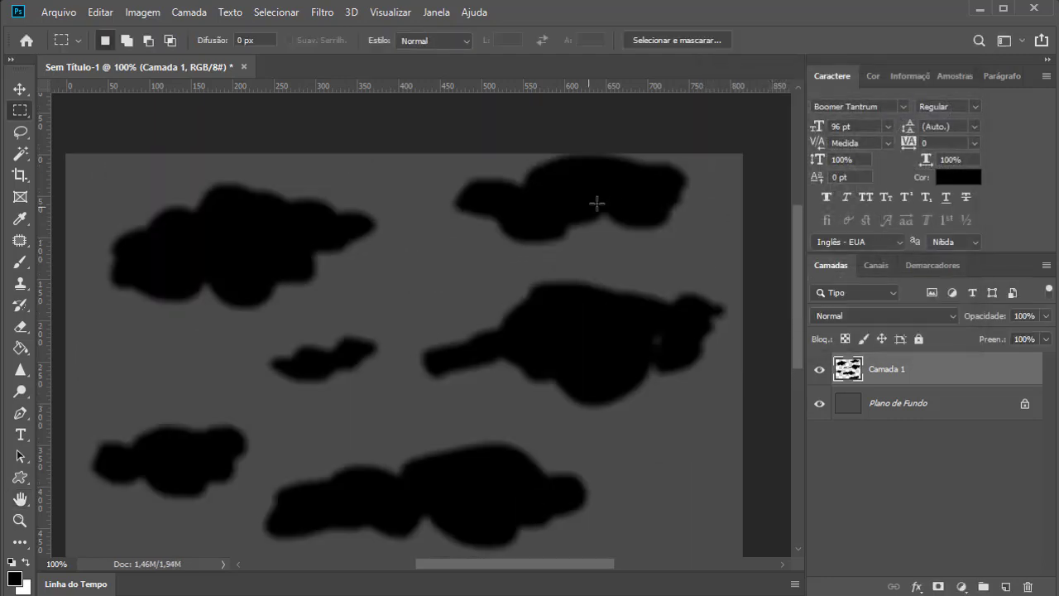
Move the cloud layer slightly down and to the left so the clouds sit clear of the canvas's upper edge
scroll(610, 201, "up", 2)
key("v")
scroll(594, 182, "down", 4)
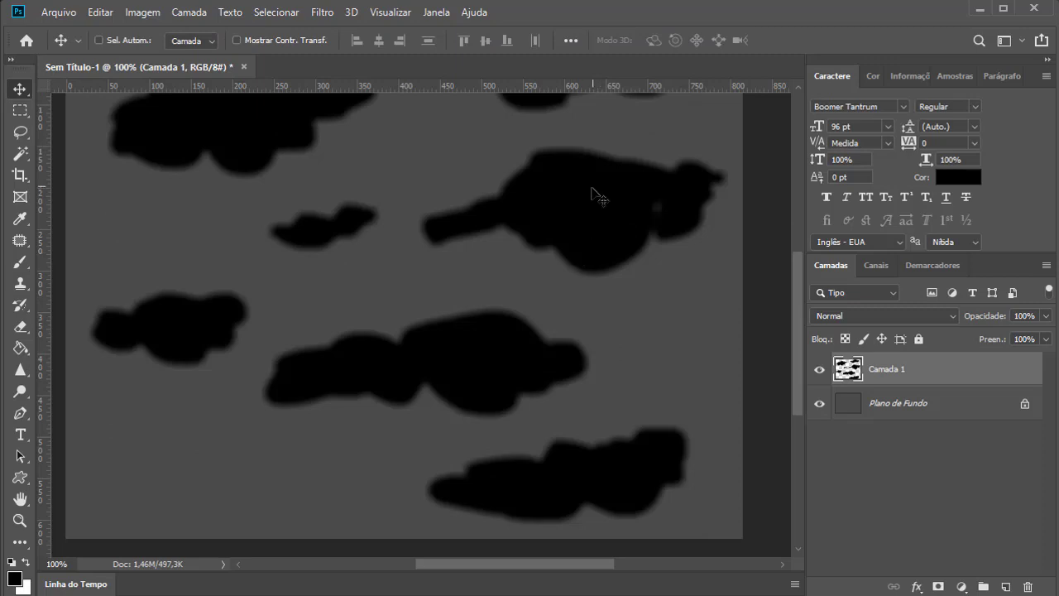
left_click_drag(592, 194, 592, 202)
scroll(643, 208, "up", 5)
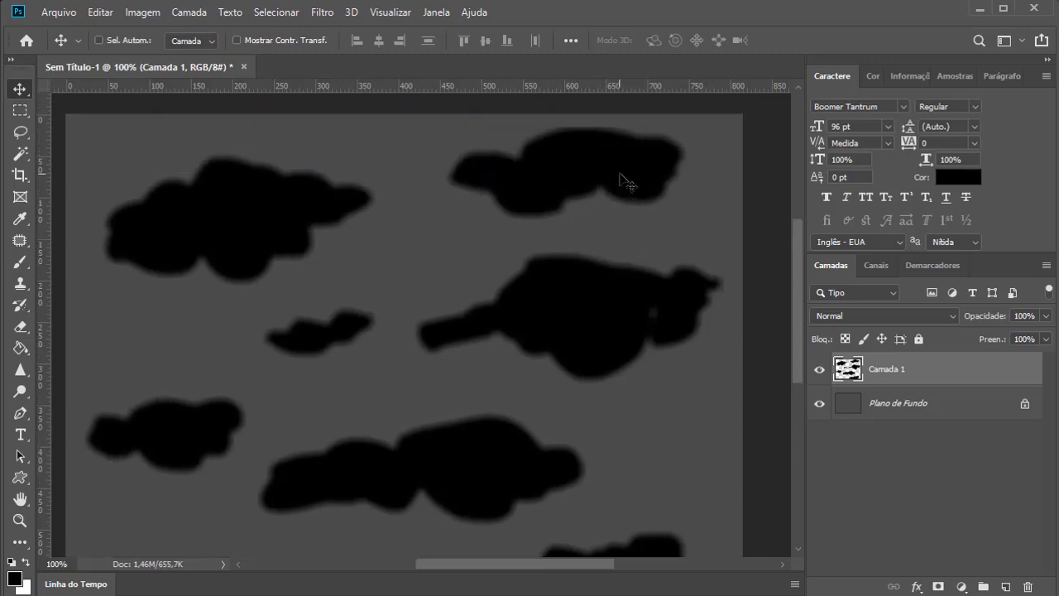
key("e")
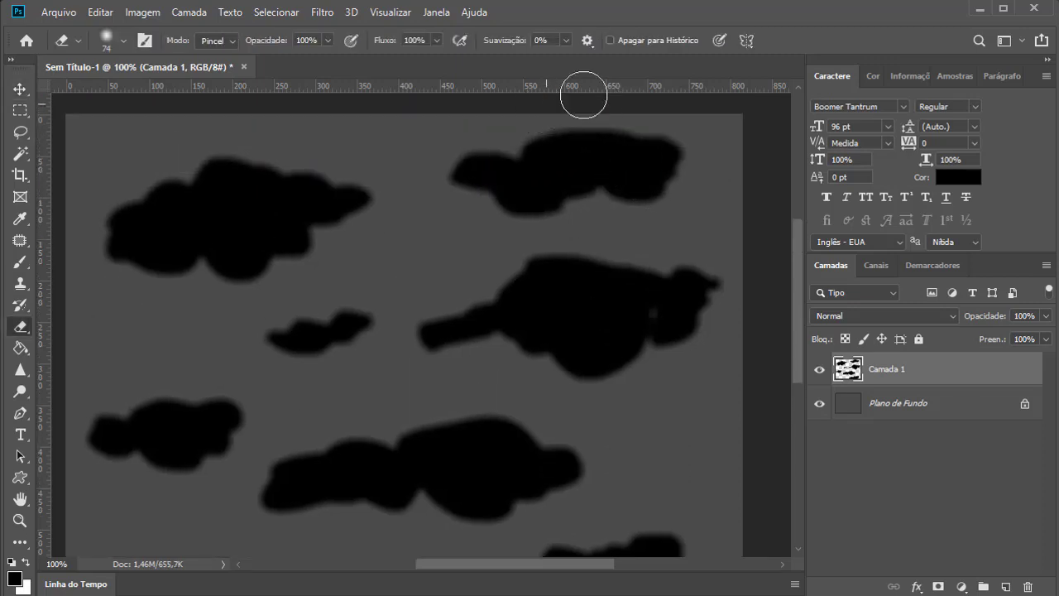
left_click(20, 88)
scroll(446, 236, "down", 4)
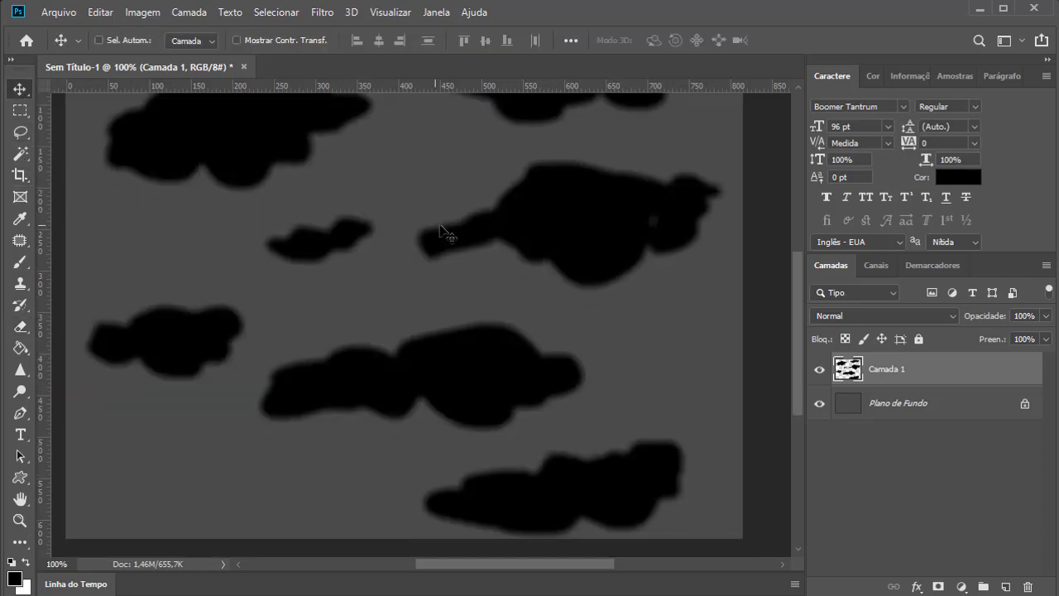
scroll(496, 243, "up", 6)
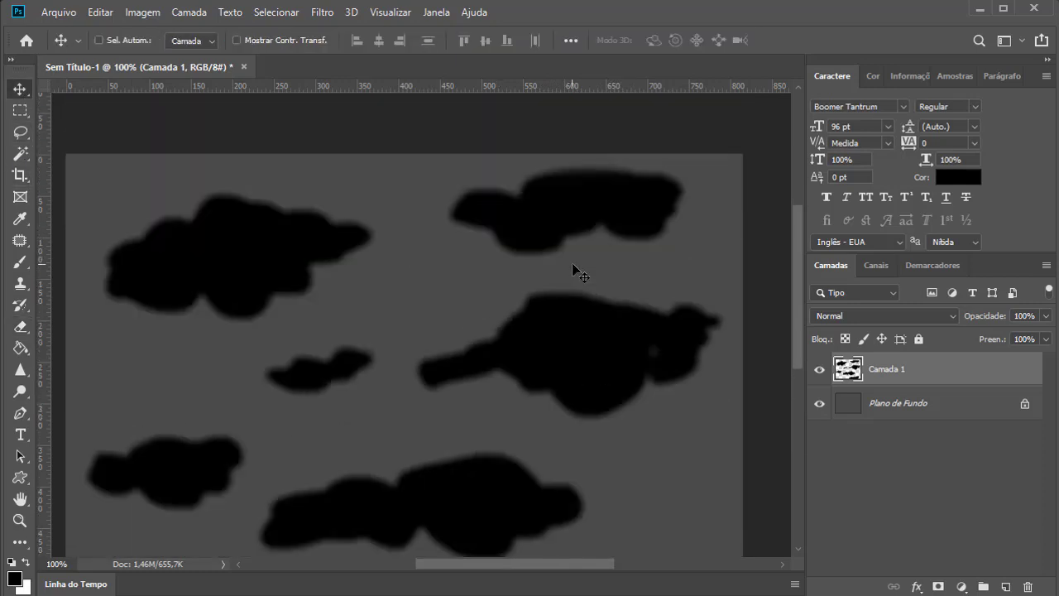
Lower Camada 1's opacity to 20% and hide the Plano de Fundo layer
scroll(574, 267, "down", 4)
left_click(1046, 316)
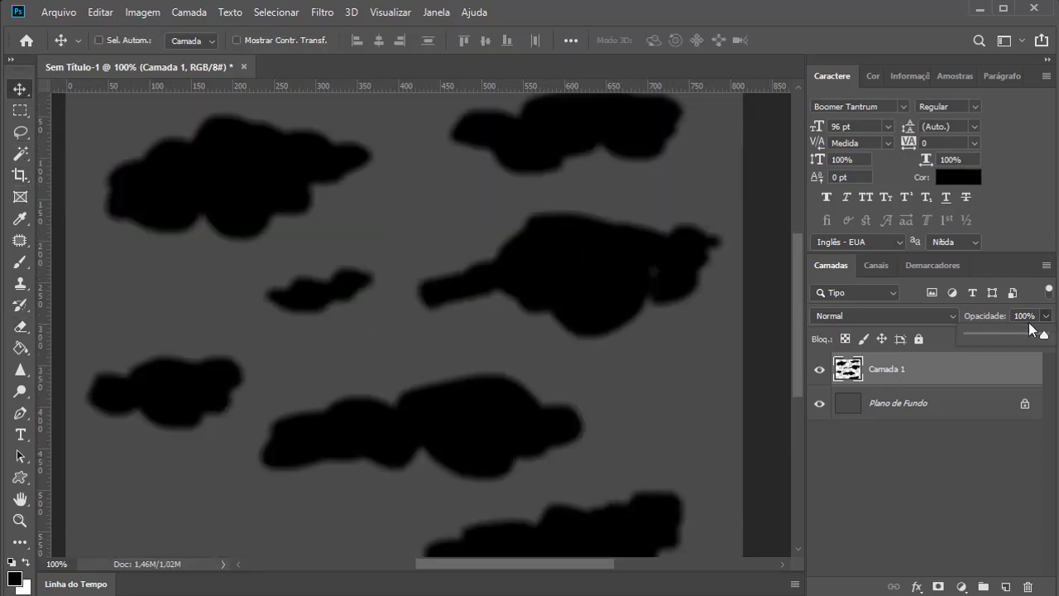
left_click_drag(989, 334, 985, 335)
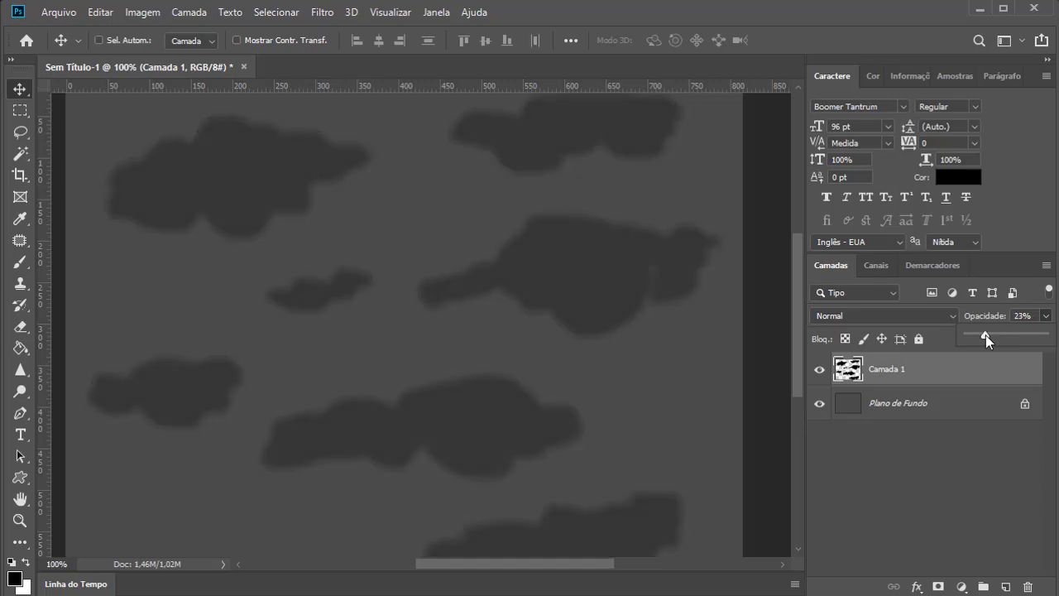
left_click(819, 403)
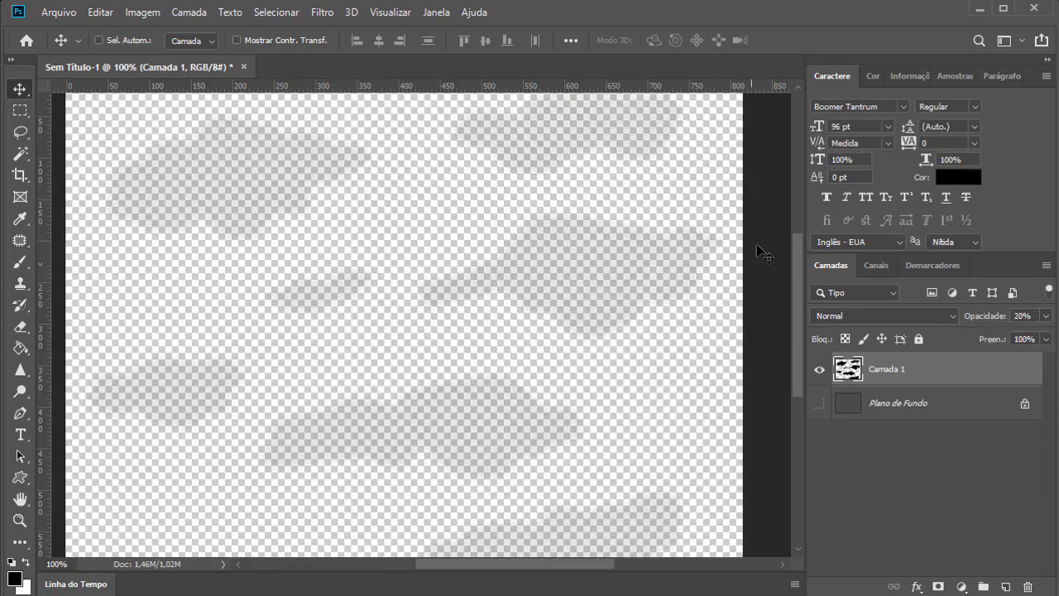
Save the cloud document in PNG format, first renaming the existing Folhas1.png to FolhasC.png and Folhas2.png to FolhasD.png
key("ctrl+shift+s")
left_click(223, 427)
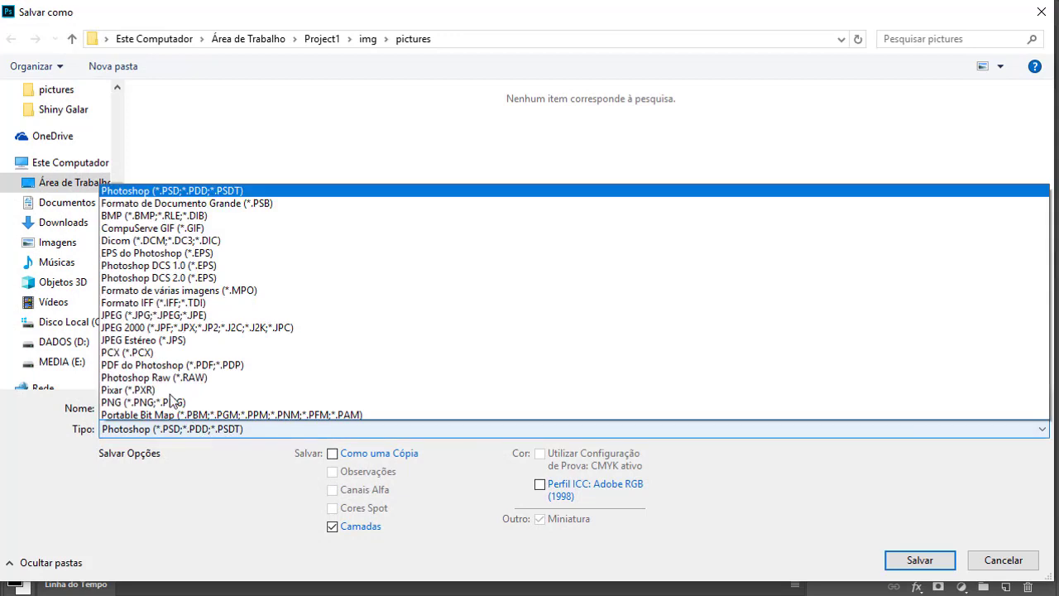
left_click(175, 357)
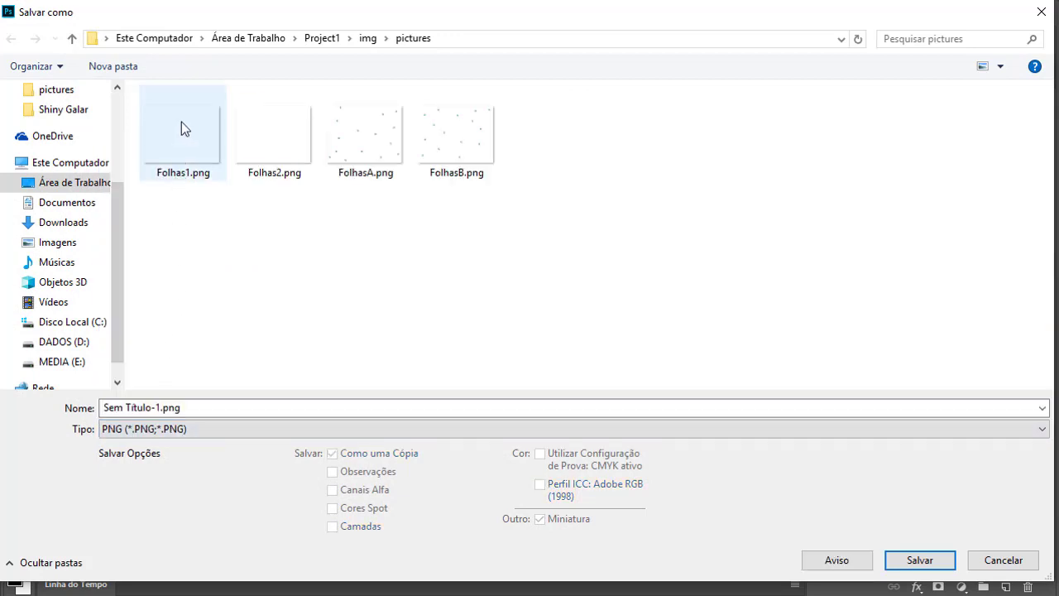
left_click(188, 181)
left_click(185, 172)
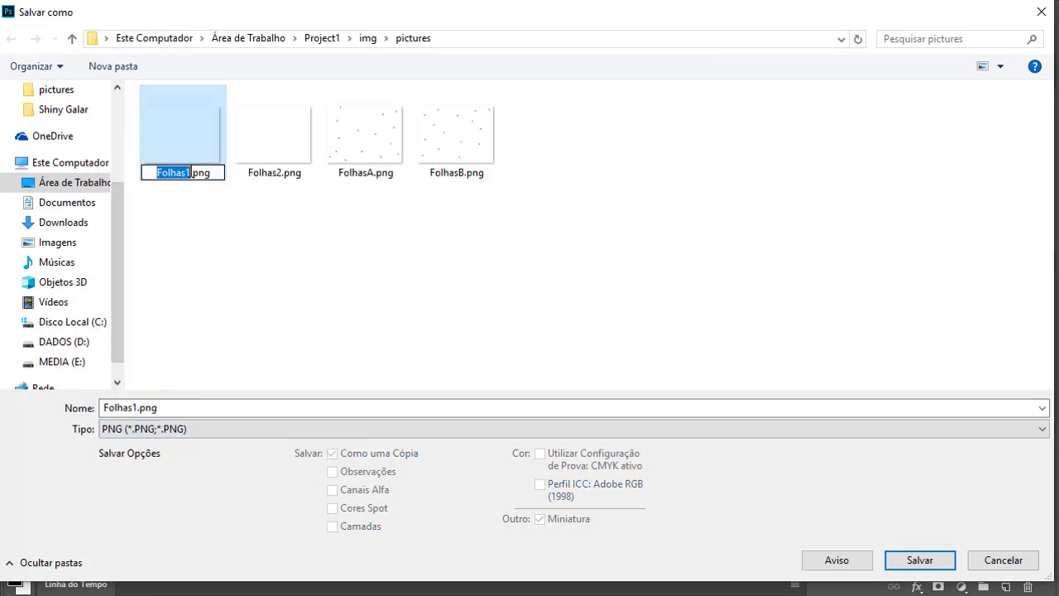
left_click(187, 172)
type("C")
left_click(249, 132)
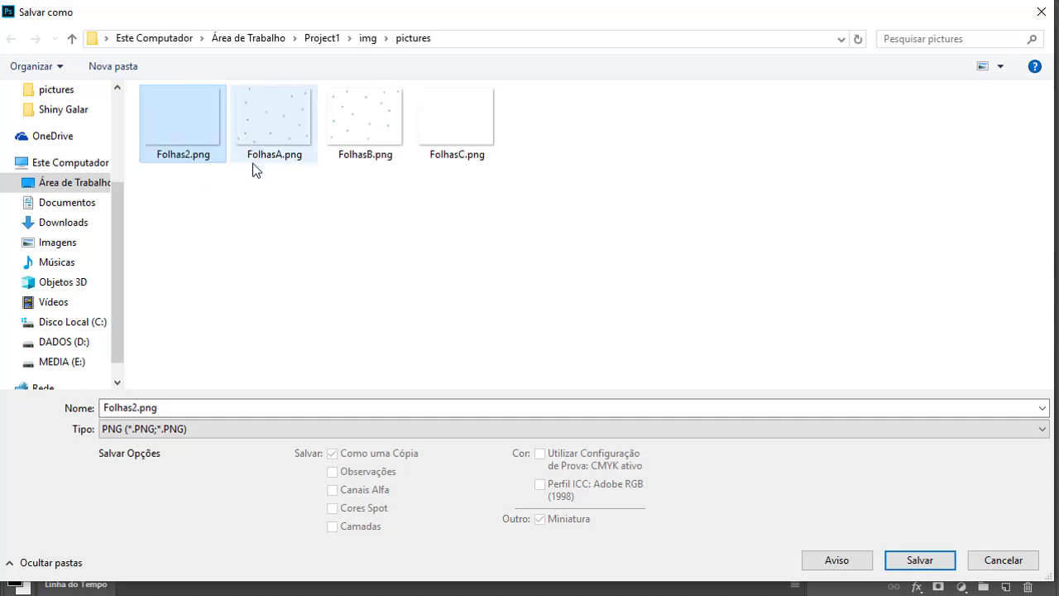
left_click(188, 155)
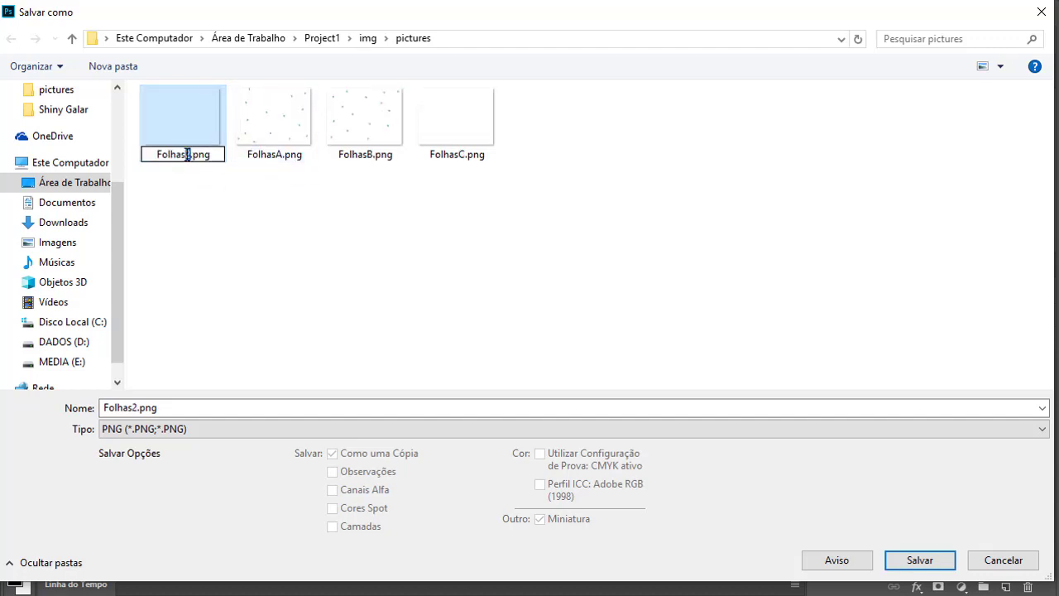
type("D")
left_click(227, 216)
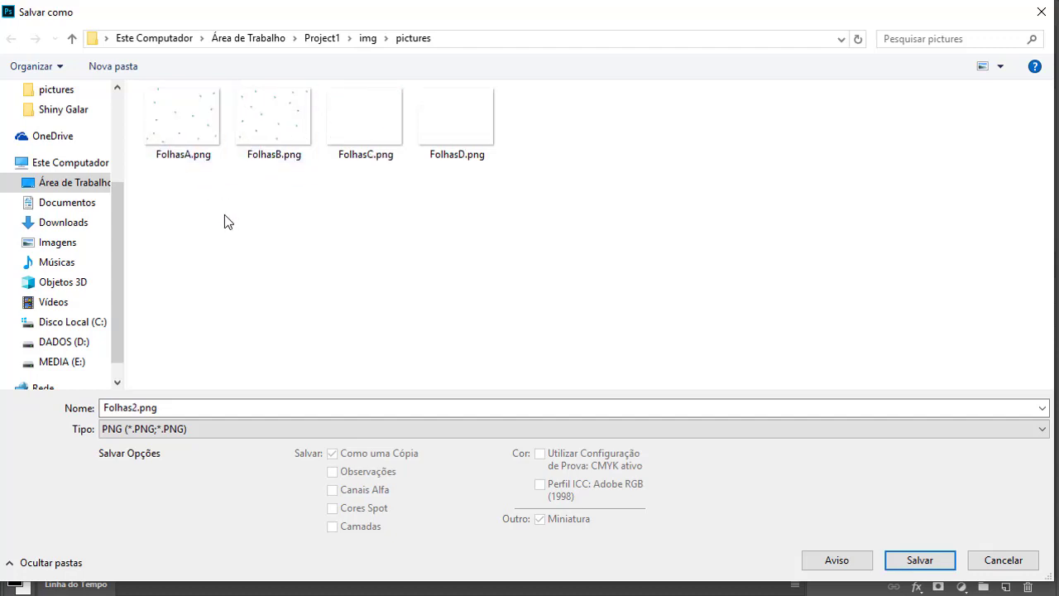
Name the cloud shadow picture Folhas1.png and save it in the project's pictures folder
double_click(137, 409)
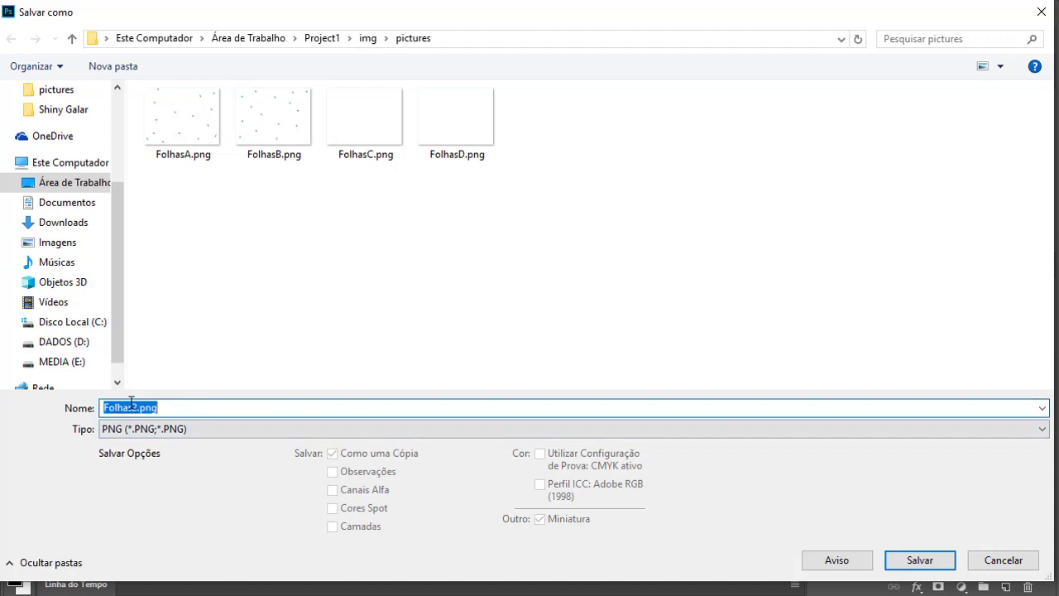
left_click_drag(131, 402, 250, 402)
type("1")
left_click(918, 560)
left_click(609, 177)
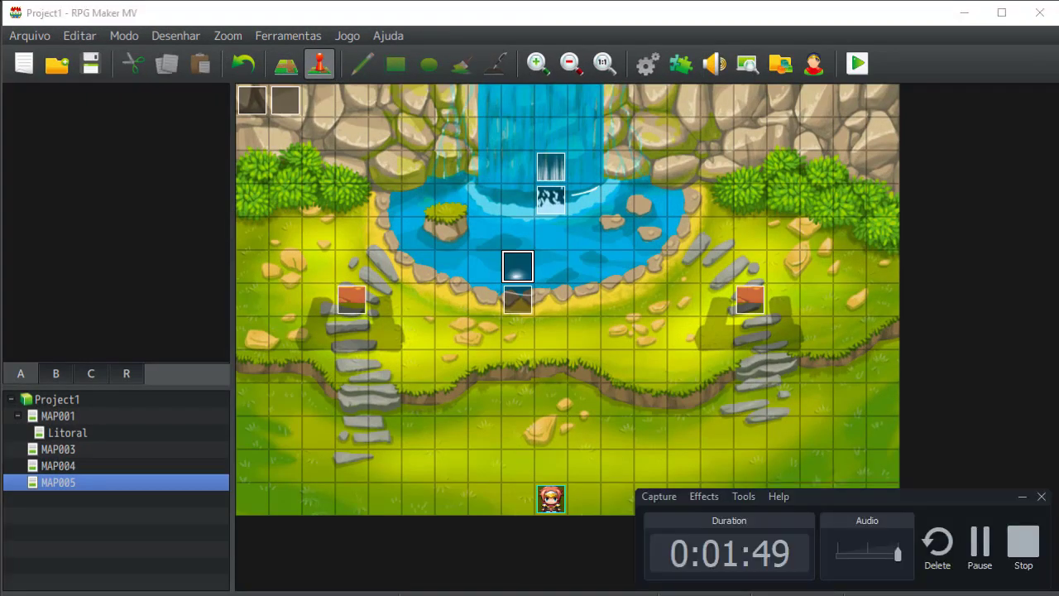
In RPG Maker MV, set the activation of MAP005's event EV008 to Pressionar Tecla
left_click(287, 103)
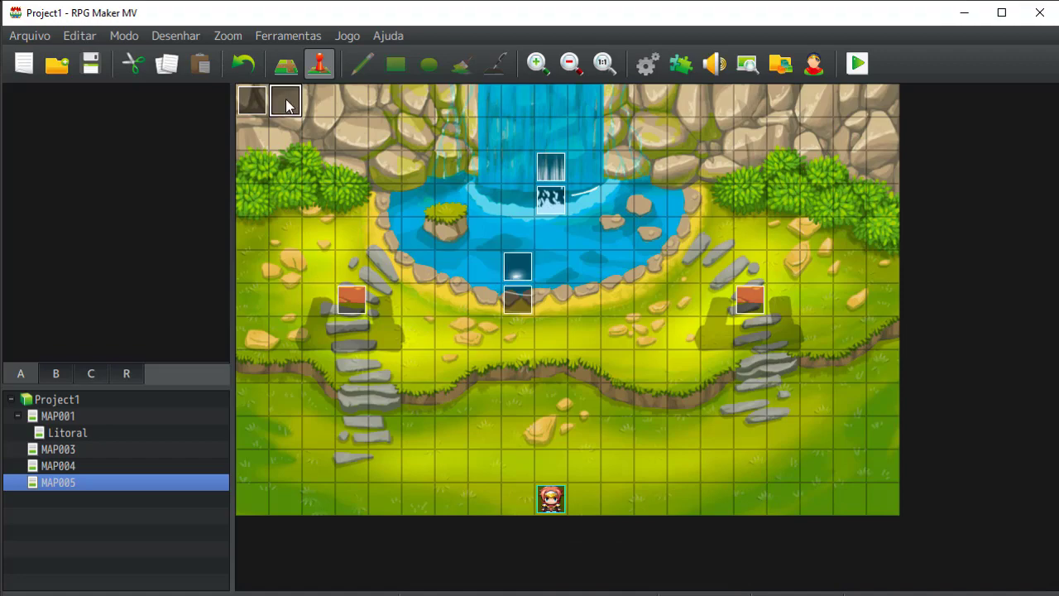
double_click(286, 102)
left_click(360, 540)
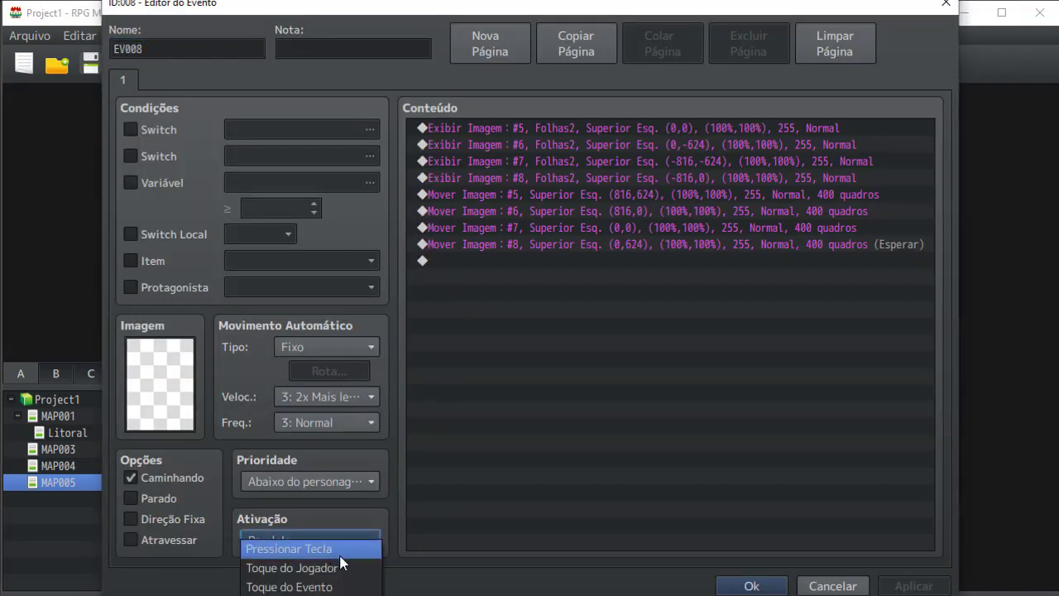
left_click(340, 555)
left_click(751, 586)
In event EV007, set the duration of the Mover Imagem commands for pictures #1 and #2 to 900 frames
double_click(258, 96)
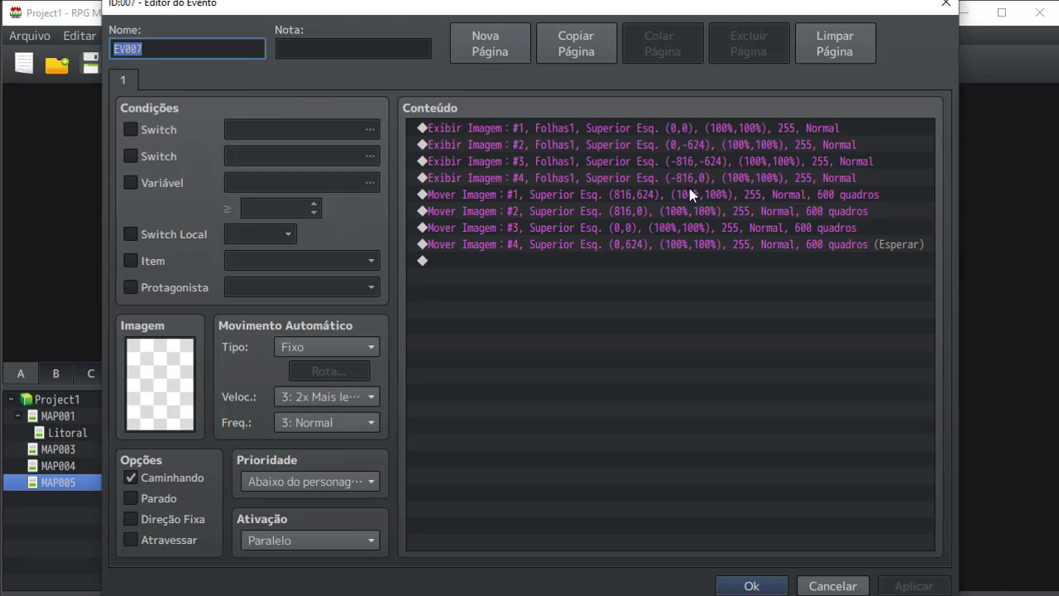
double_click(579, 196)
double_click(534, 481)
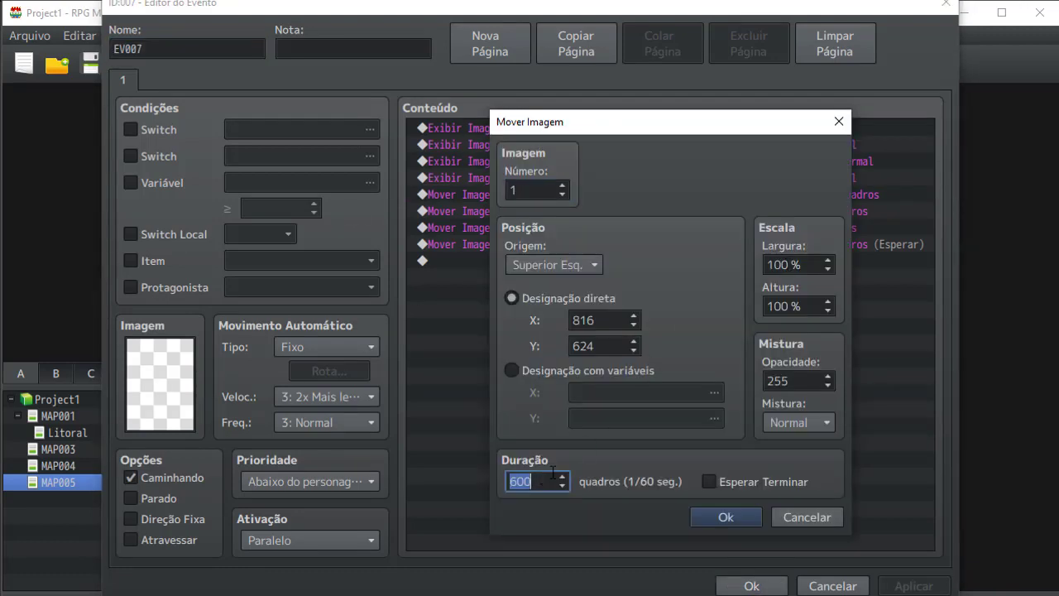
left_click(699, 511)
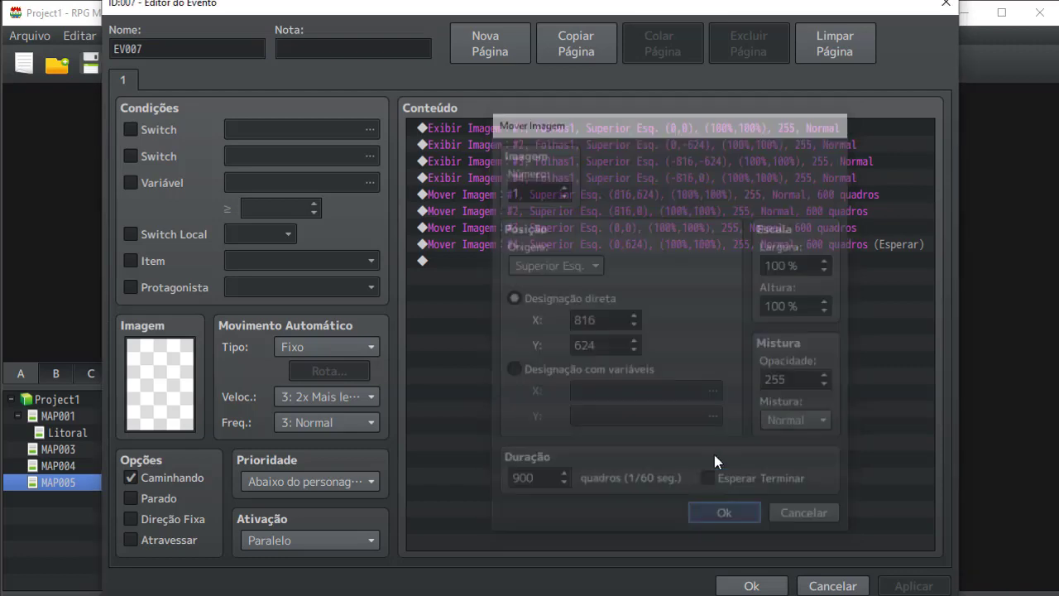
double_click(643, 211)
double_click(545, 482)
type("9")
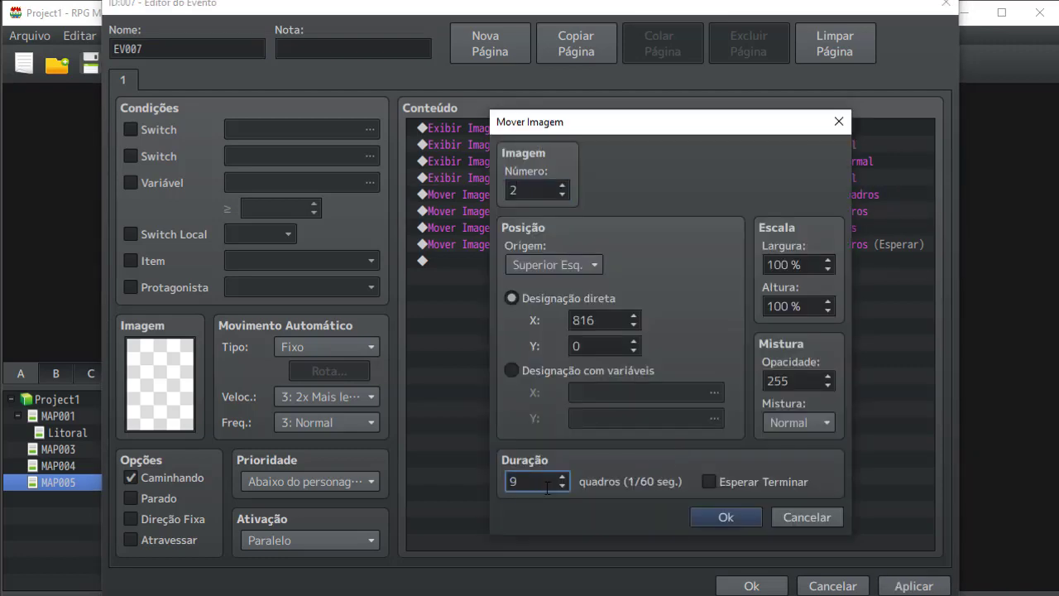
left_click(693, 519)
Set the duration of the Mover Imagem commands for pictures #3 and #4 to 900 frames and confirm the event
double_click(628, 228)
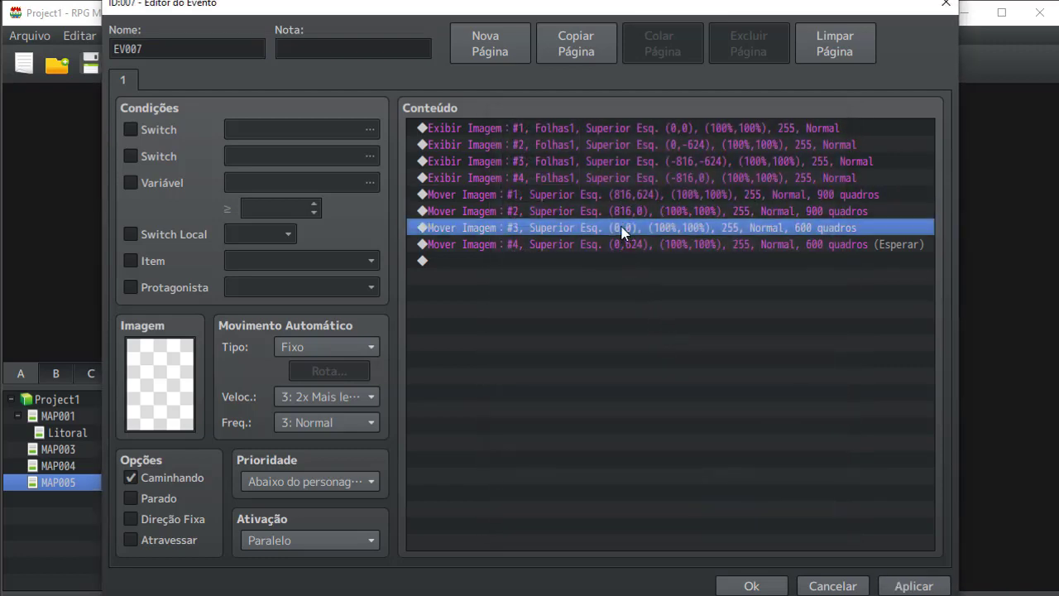
double_click(541, 480)
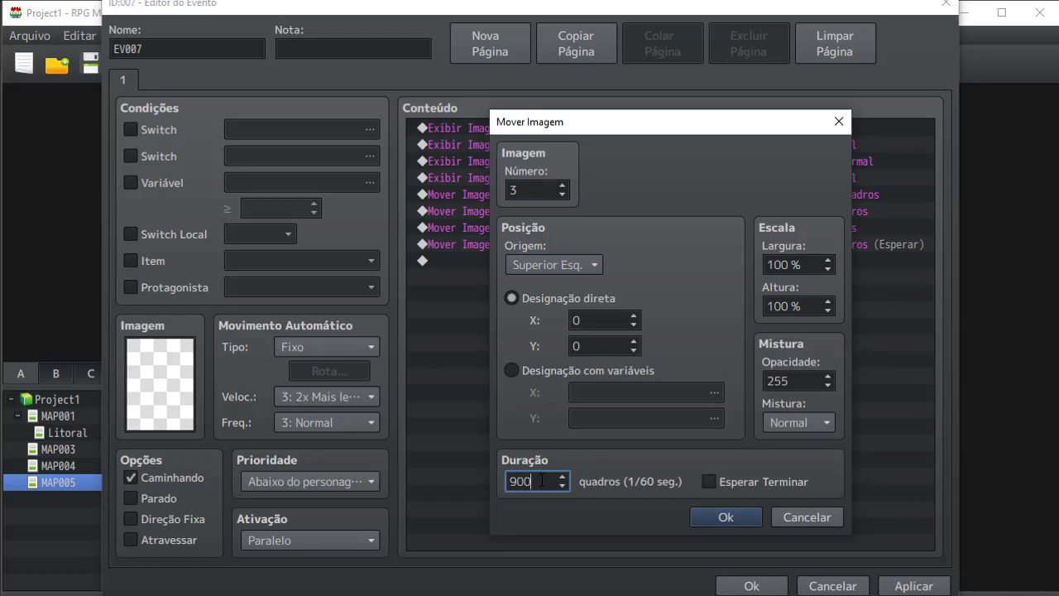
left_click(726, 514)
double_click(627, 229)
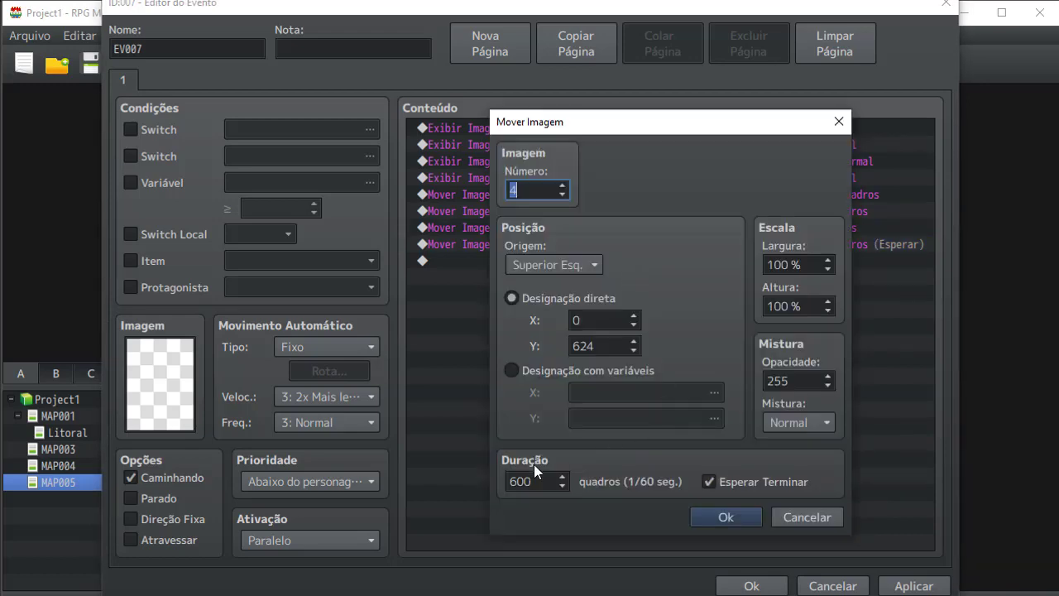
double_click(542, 481)
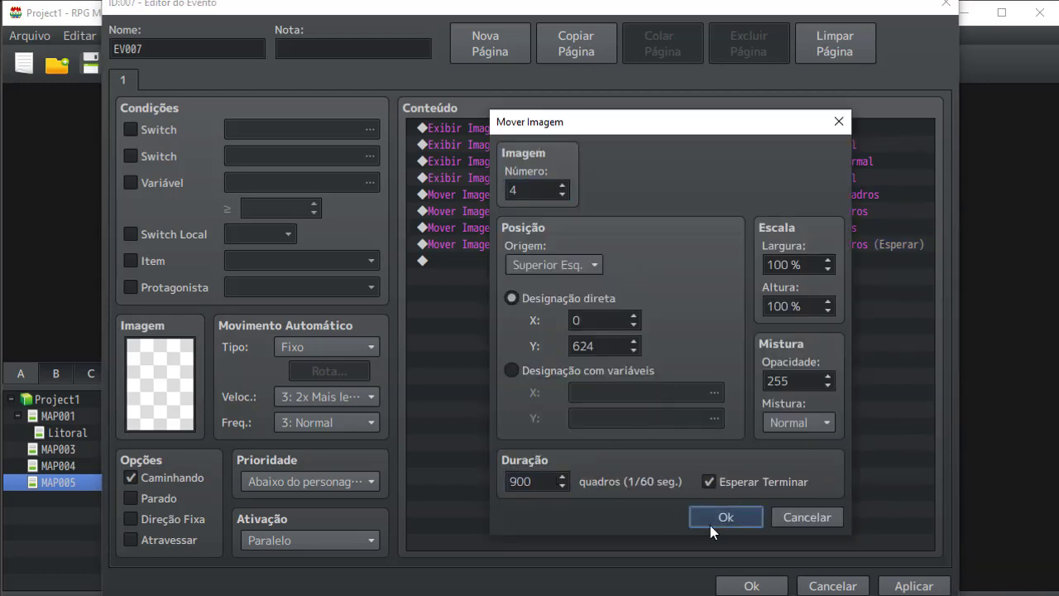
left_click(713, 520)
left_click(752, 584)
Save the project changes and playtest the game from its title screen to check the cloud shadows on the map
left_click(857, 63)
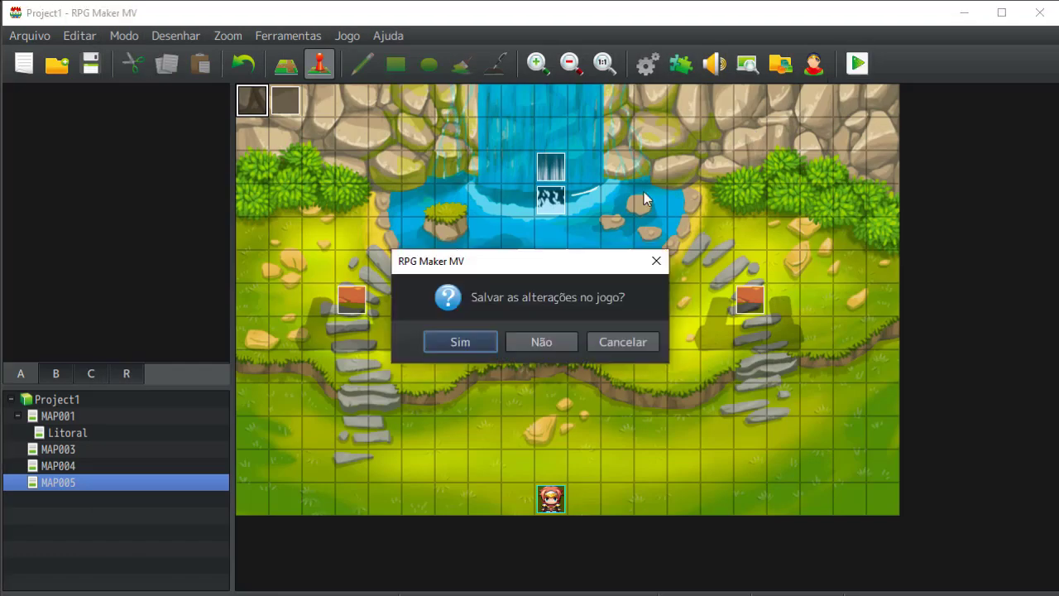
left_click(461, 341)
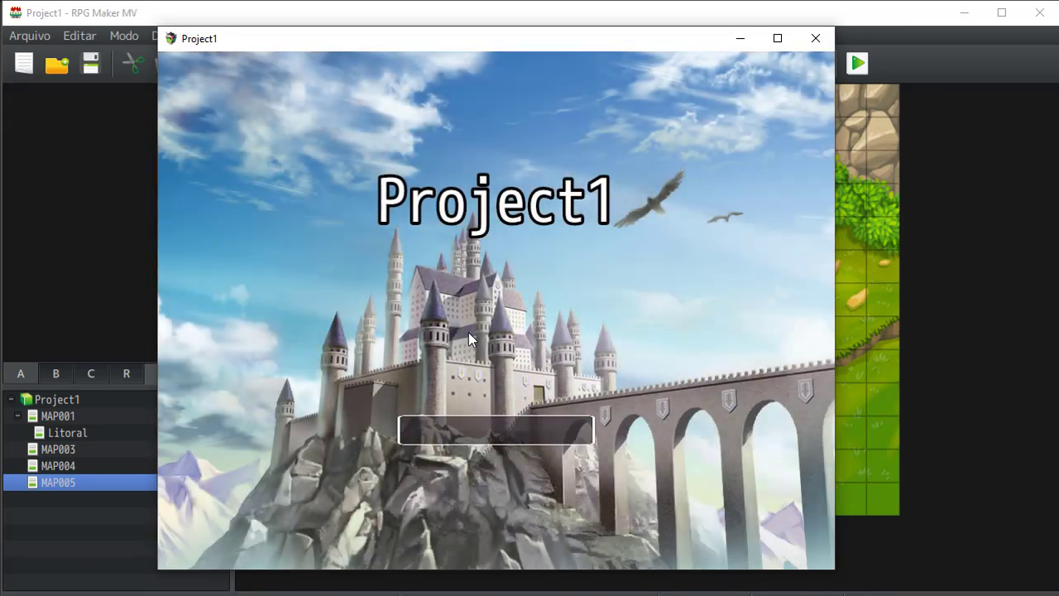
key("Return")
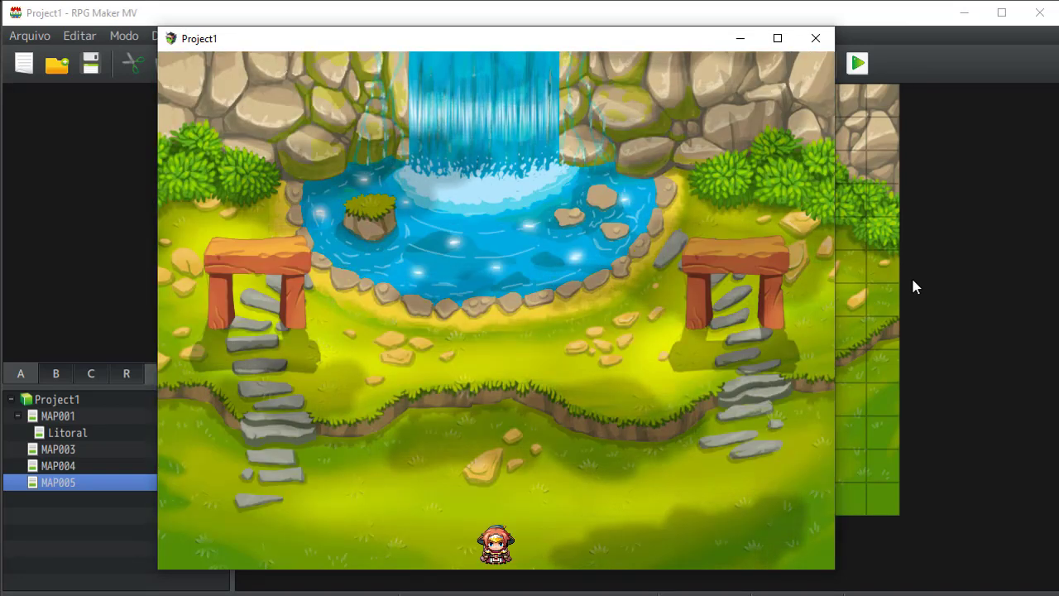